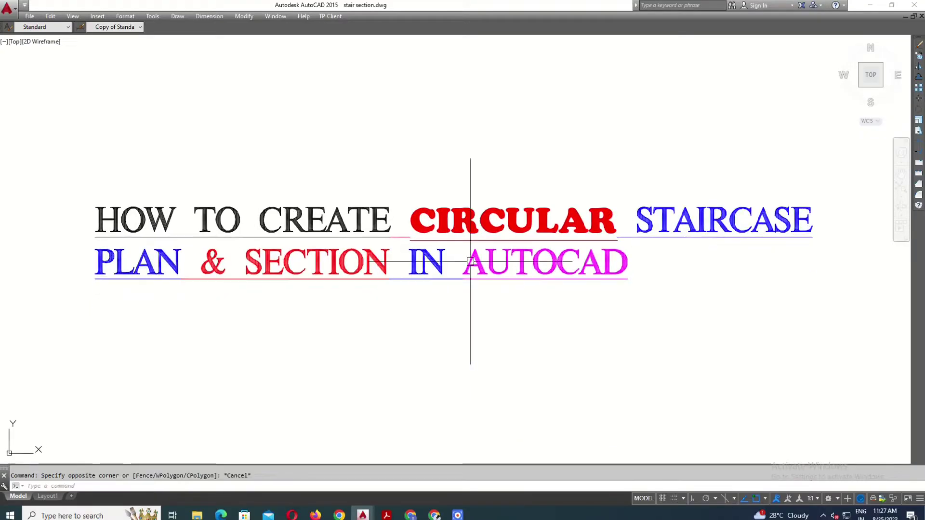
# Reword the title MText to read 'Circular Staircase Plan and Section STEP BY STEP'
pyautogui.doubleClick(602, 270)
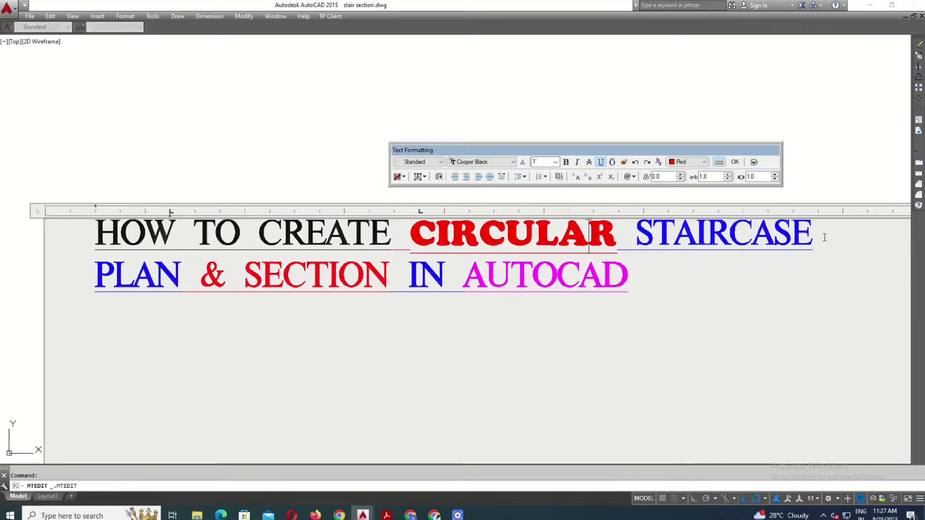
pyautogui.moveTo(86, 212); pyautogui.dragTo(819, 226)
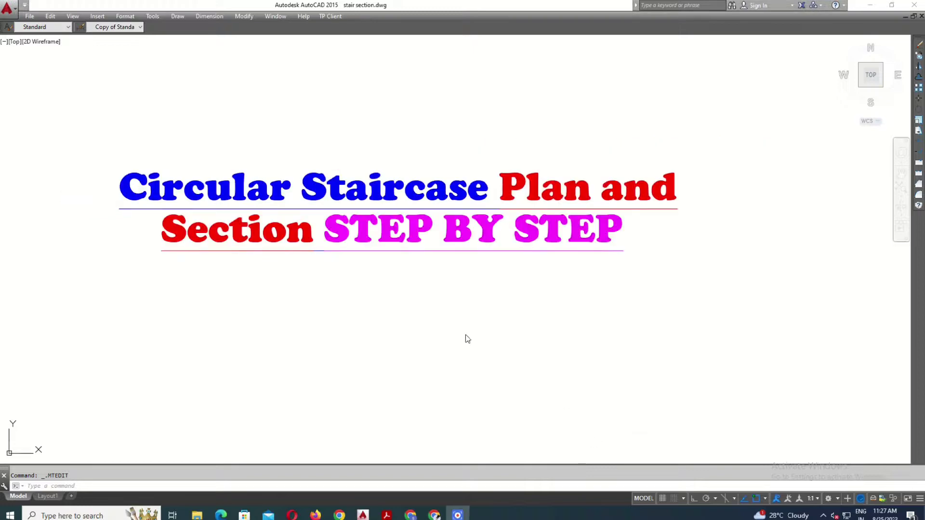
pyautogui.doubleClick(392, 224)
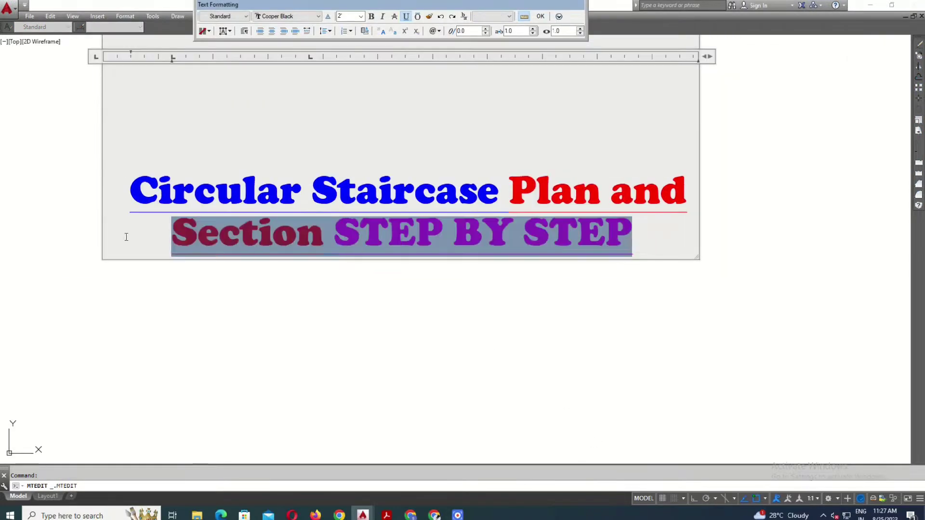
pyautogui.scroll(-2, 467, 217)
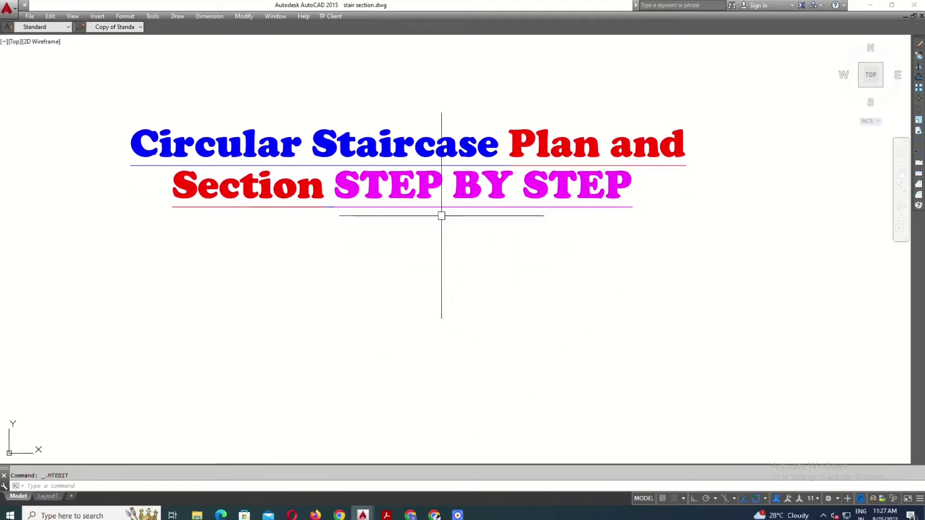
pyautogui.scroll(2, 440, 213)
pyautogui.scroll(-2, 426, 217)
pyautogui.moveTo(439, 217)
pyautogui.mouseDown(button='middle')
pyautogui.moveTo(564, 265)
pyautogui.moveTo(557, 227)
pyautogui.mouseUp(button='middle')
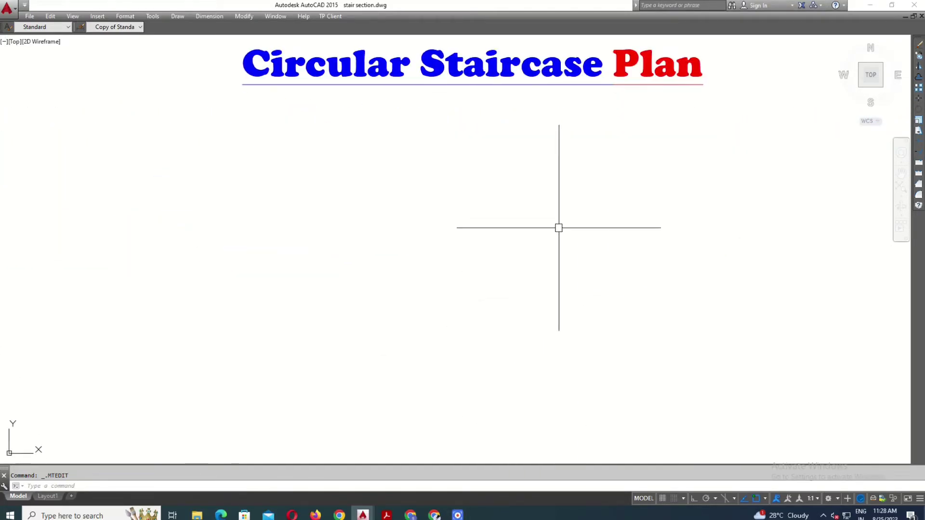
# Draw a circle with a 3'6" radius for the stair's inner edge
pyautogui.scroll(-2, 557, 227)
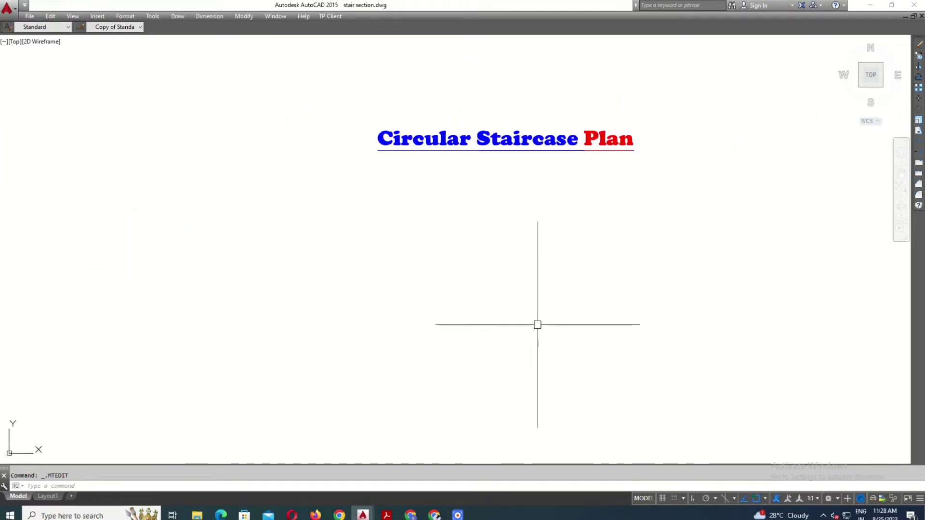
pyautogui.press('Return')
pyautogui.click(508, 339)
pyautogui.write('3')
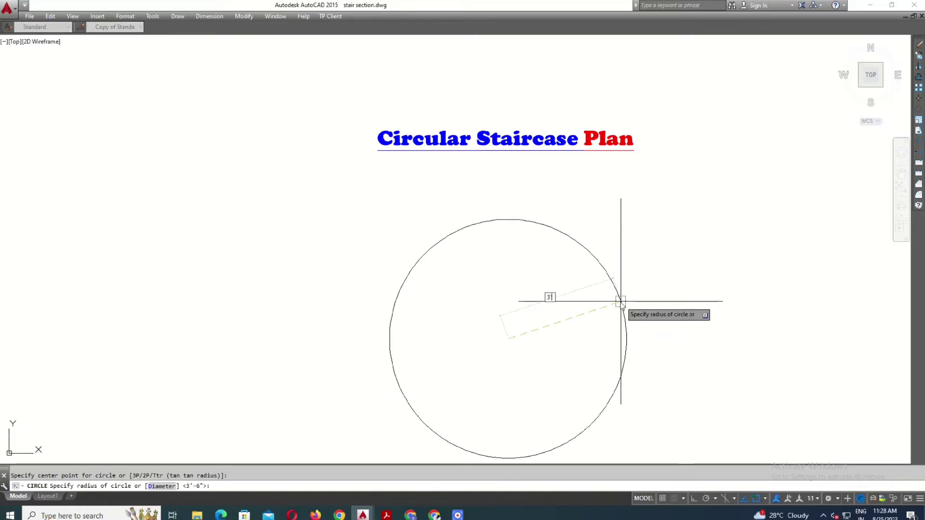
pyautogui.write("'6")
pyautogui.press('Return')
pyautogui.scroll(5, 518, 371)
pyautogui.scroll(-2, 469, 358)
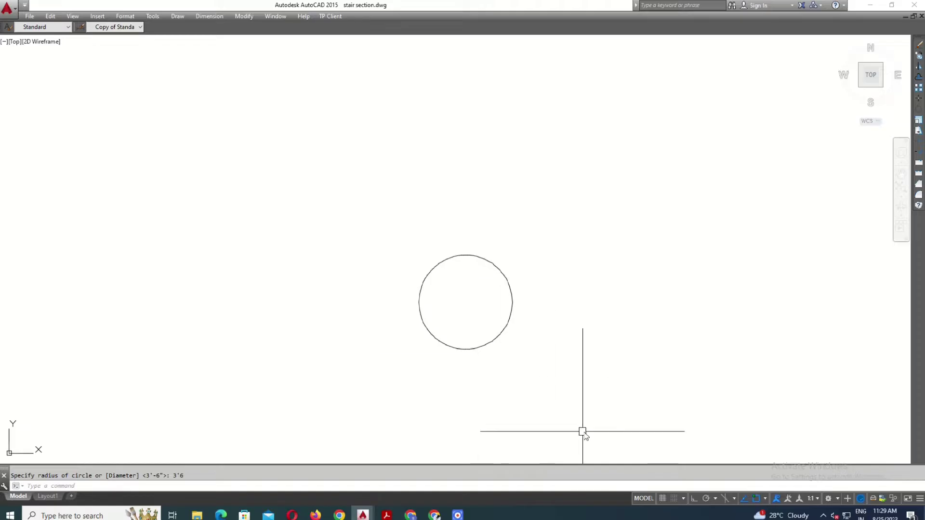
pyautogui.press('Escape')
# Offset the circle 3'6" outward to make the outer stair edge
pyautogui.press('Return')
pyautogui.write("3'6")
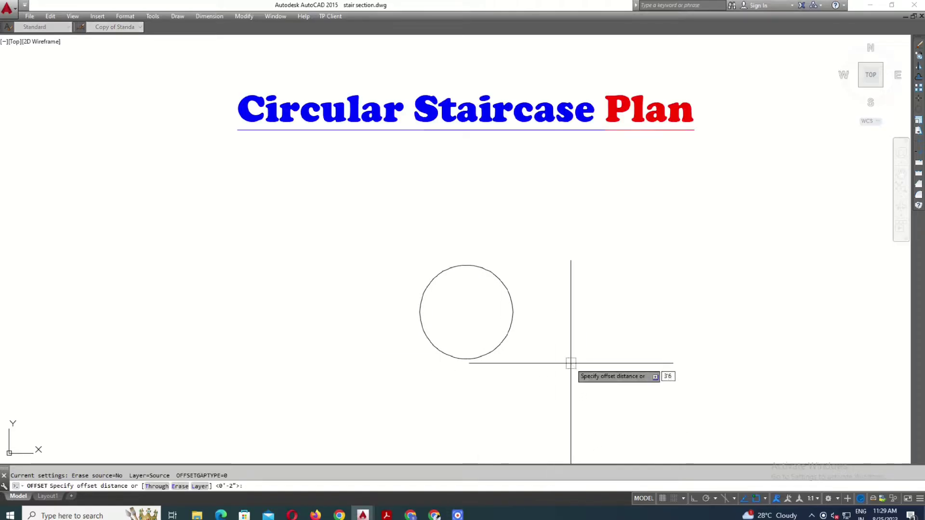
pyautogui.press('Return')
pyautogui.click(512, 306)
pyautogui.click(522, 351)
pyautogui.press('Escape')
# Run a horizontal construction line through the circles' centre
pyautogui.write('xl')
pyautogui.press('Return')
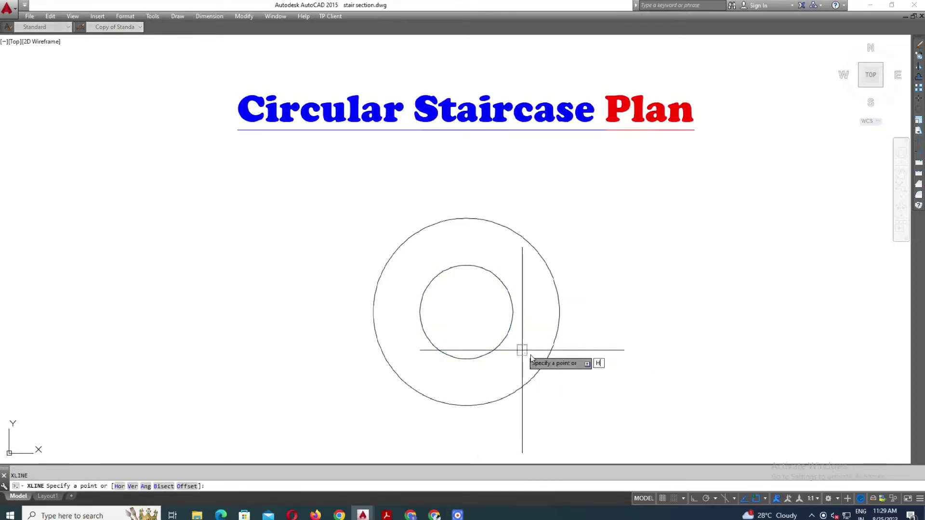
pyautogui.click(513, 312)
pyautogui.click(568, 312)
# Trim away the lower halves of both circles at the construction line
pyautogui.write('tr')
pyautogui.press('Return')
pyautogui.click(535, 312)
pyautogui.press('Return')
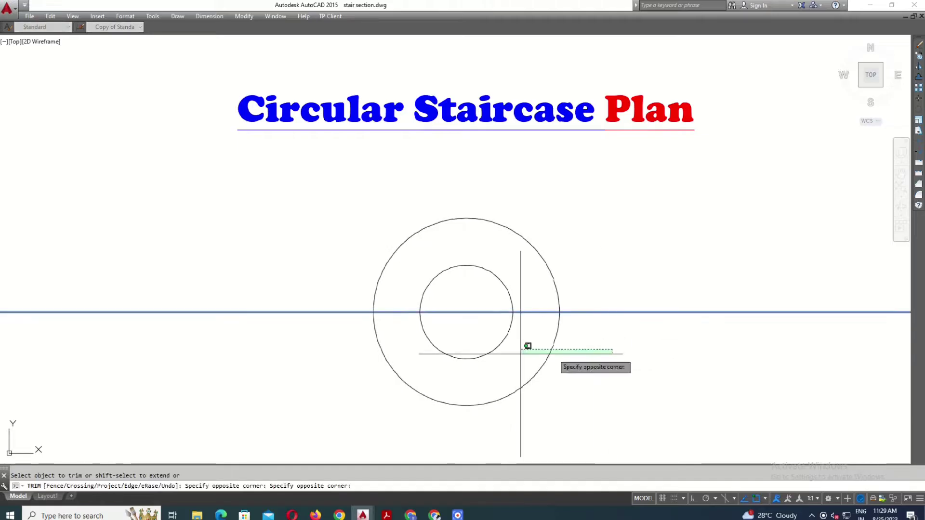
pyautogui.click(499, 348)
pyautogui.click(409, 387)
pyautogui.press('Escape')
pyautogui.press('o')
pyautogui.press('Return')
pyautogui.press('Escape')
# Trim the construction line away outside and inside the arch
pyautogui.write('tr')
pyautogui.press('Return')
pyautogui.press('Return')
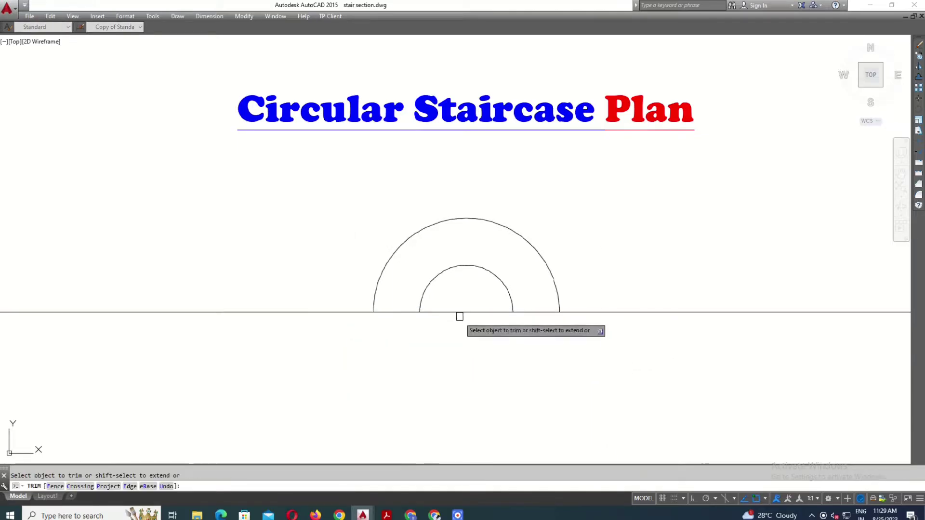
pyautogui.click(466, 312)
pyautogui.click(327, 312)
pyautogui.click(621, 312)
pyautogui.press('Escape')
# Offset the inner and outer arcs by 3 to form thin walls
pyautogui.press('Return')
pyautogui.write('3')
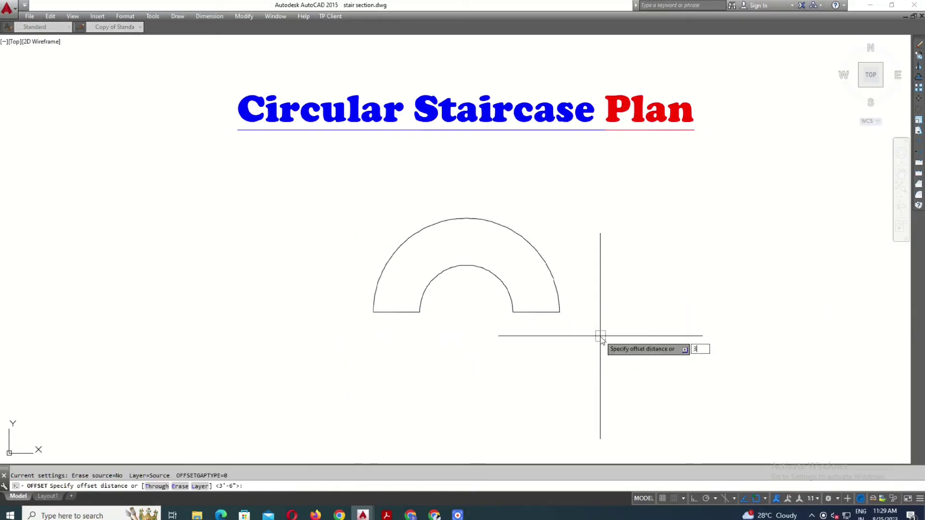
pyautogui.scroll(3, 475, 266)
pyautogui.scroll(-3, 462, 284)
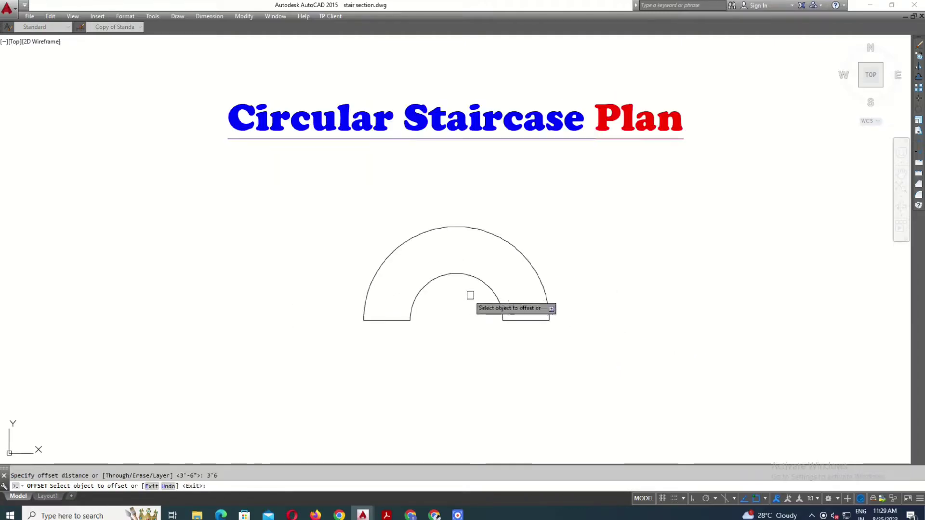
pyautogui.press('Return')
pyautogui.click(490, 291)
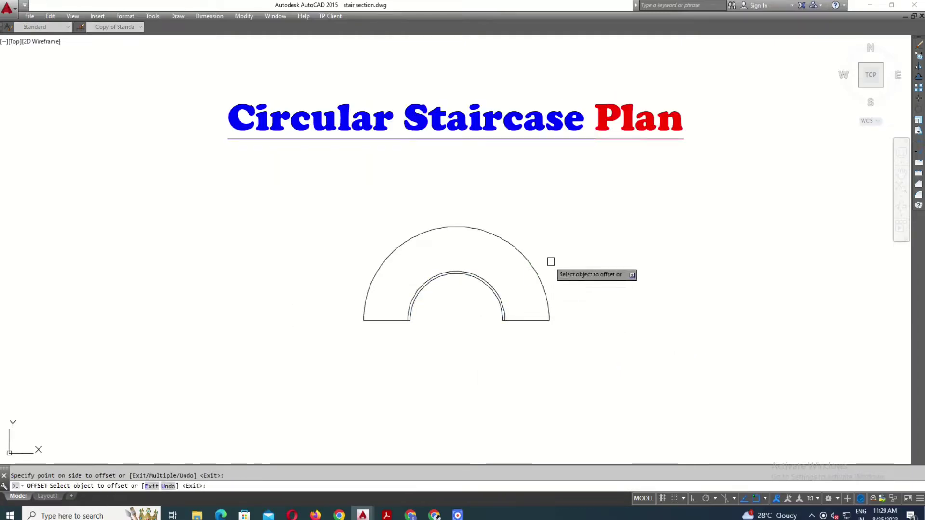
pyautogui.click(550, 260)
pyautogui.click(537, 275)
pyautogui.click(564, 261)
pyautogui.scroll(3, 572, 337)
# Start lines at the arch's right and left ends, cancelling both
pyautogui.write('l')
pyautogui.press('Return')
pyautogui.scroll(3, 562, 313)
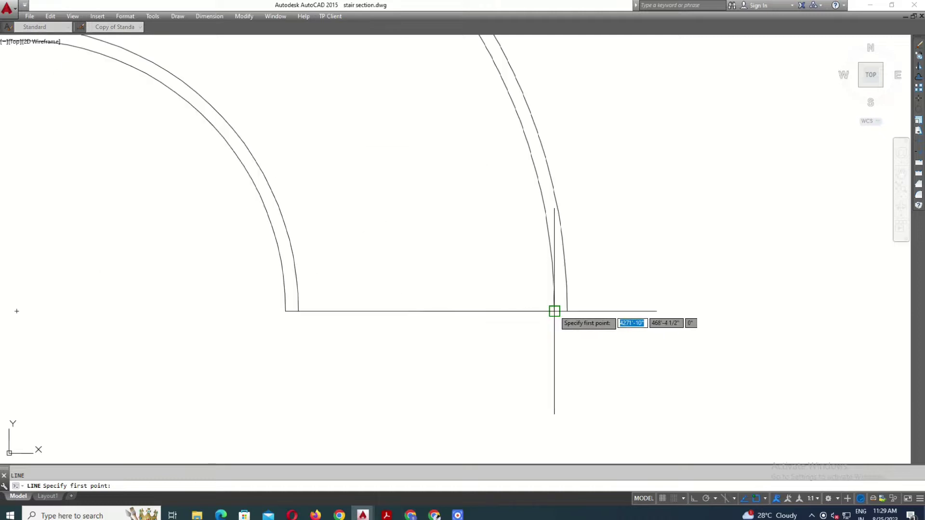
pyautogui.click(557, 313)
pyautogui.press('Escape')
pyautogui.press('Return')
pyautogui.scroll(-3, 842, 346)
pyautogui.scroll(3, 403, 318)
pyautogui.click(375, 372)
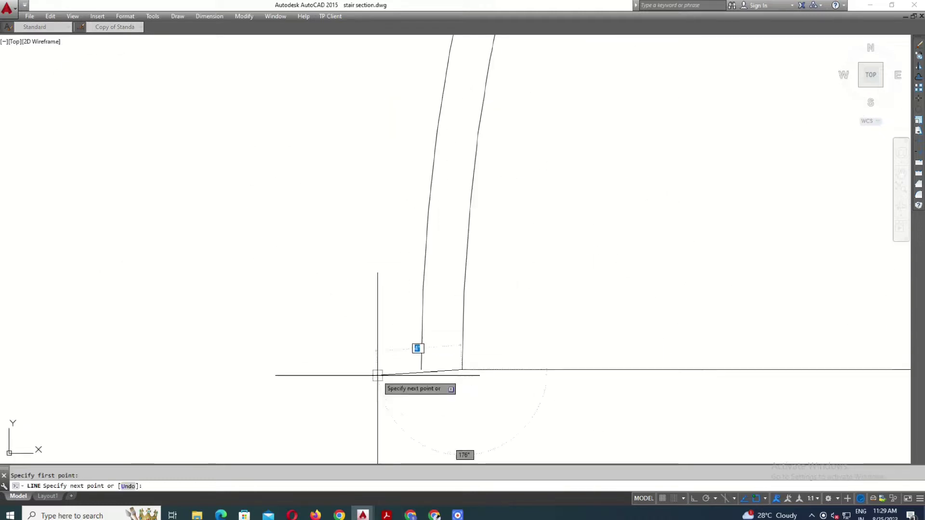
pyautogui.press('Escape')
pyautogui.scroll(-2, 396, 379)
pyautogui.scroll(-2, 425, 344)
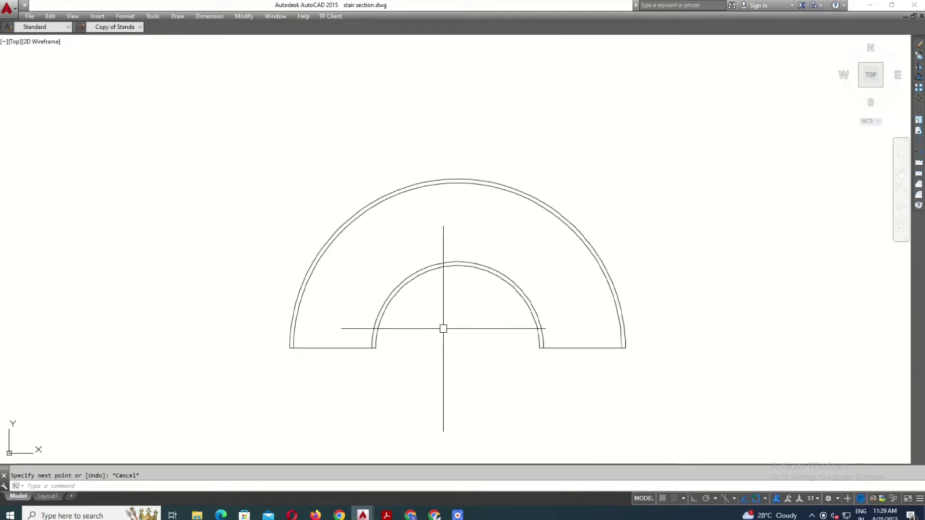
# Polar-array the tread line about the arch centre with 180° fill and 21 items
pyautogui.write('Array')
pyautogui.press('Return')
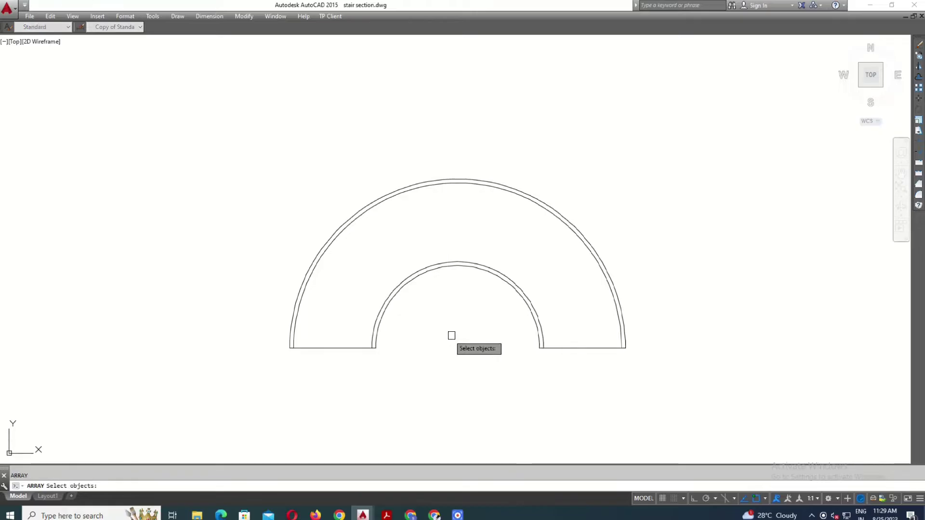
pyautogui.press('Return')
pyautogui.press('Return')
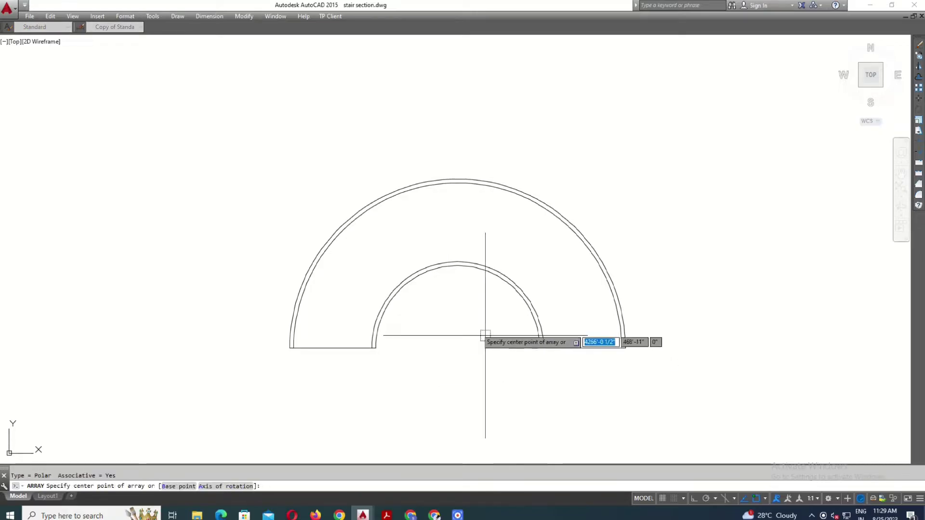
pyautogui.click(457, 347)
pyautogui.scroll(-2, 414, 373)
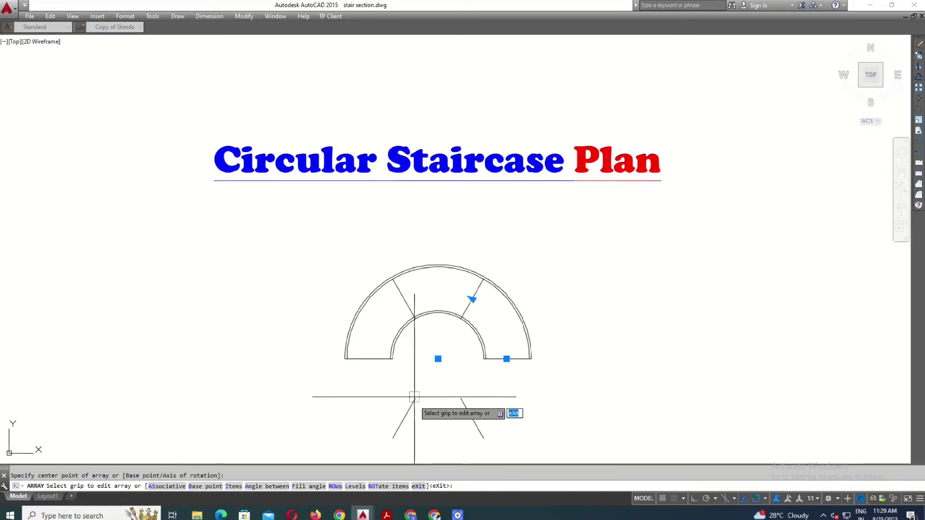
pyautogui.click(312, 486)
pyautogui.write('180')
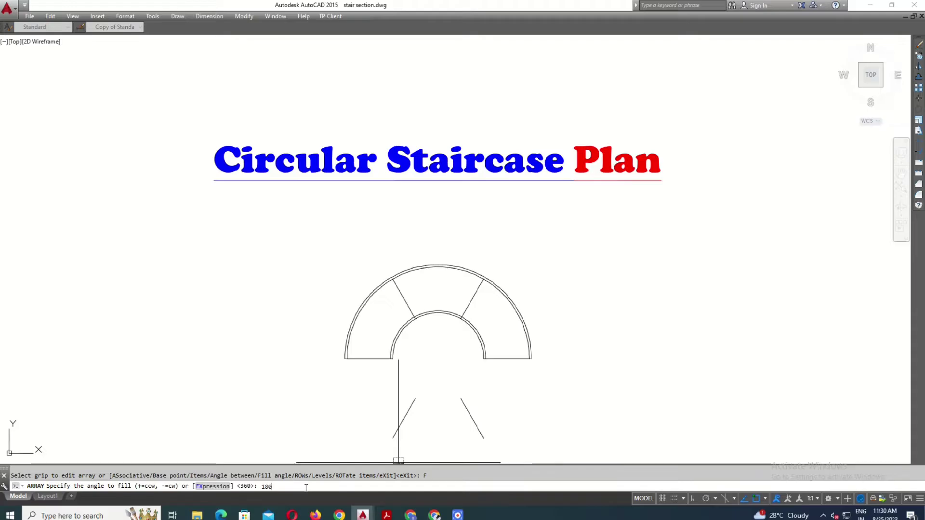
pyautogui.press('Return')
pyautogui.click(233, 486)
pyautogui.write('21')
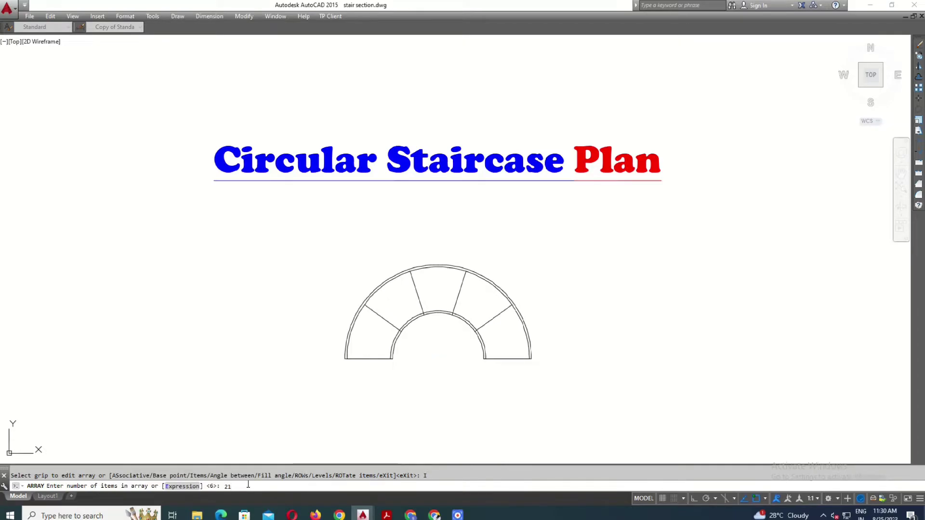
pyautogui.press('Return')
pyautogui.scroll(3, 501, 346)
pyautogui.press('Escape')
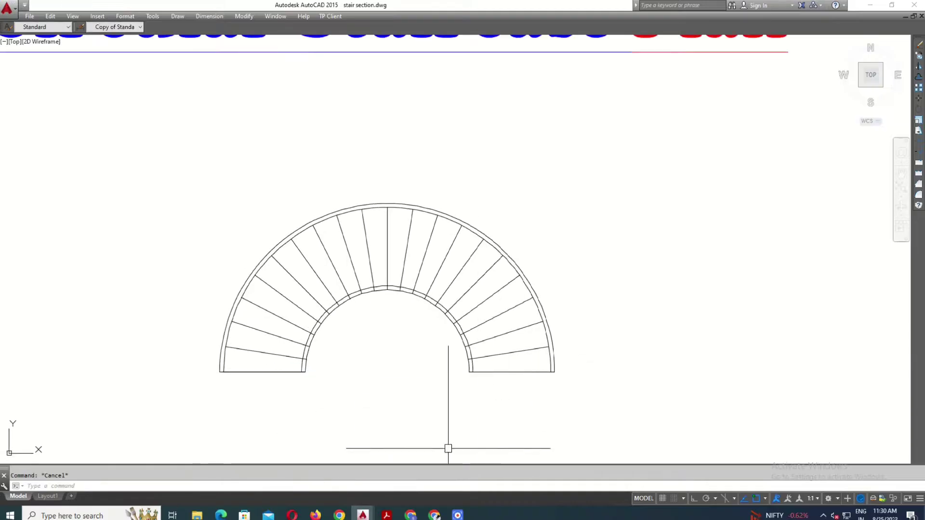
pyautogui.click(512, 372)
pyautogui.press('Escape')
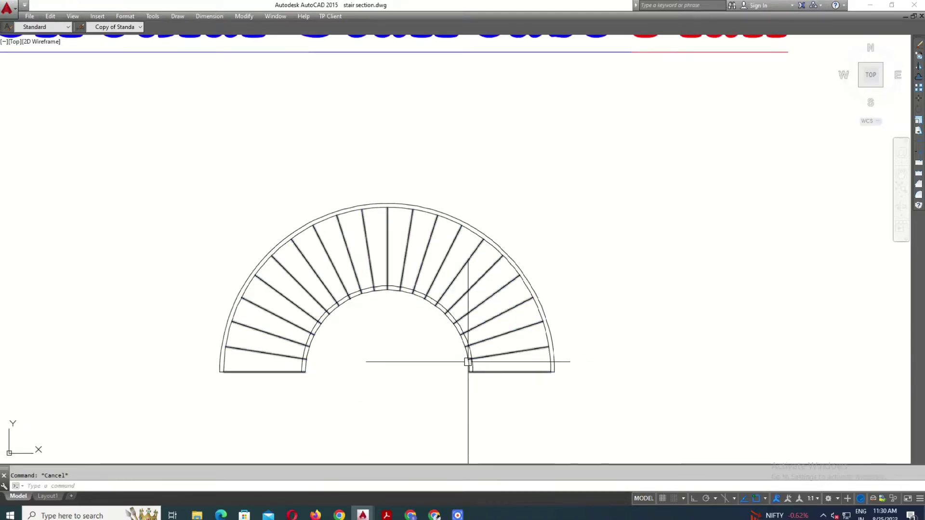
# Add the step number 1 as MText just below the stair's right end
pyautogui.write('mt')
pyautogui.press('Return')
pyautogui.click(506, 391)
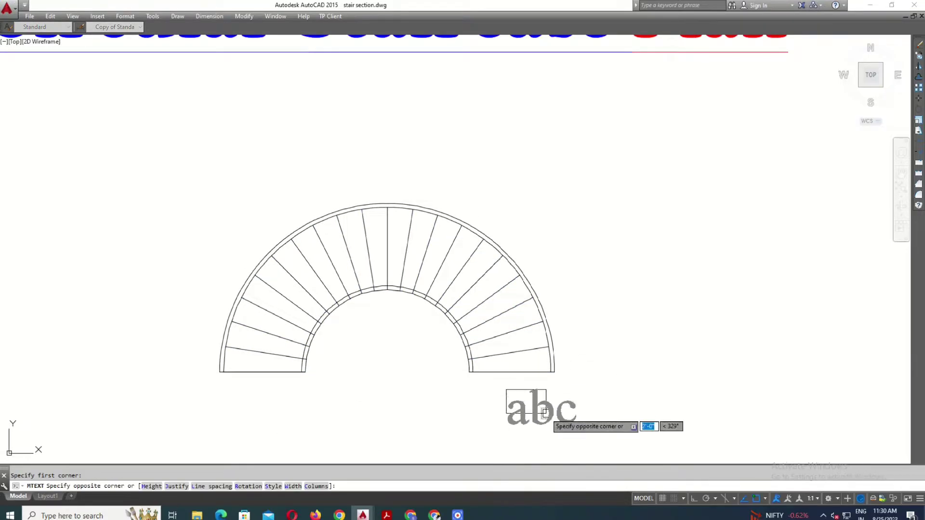
pyautogui.click(552, 418)
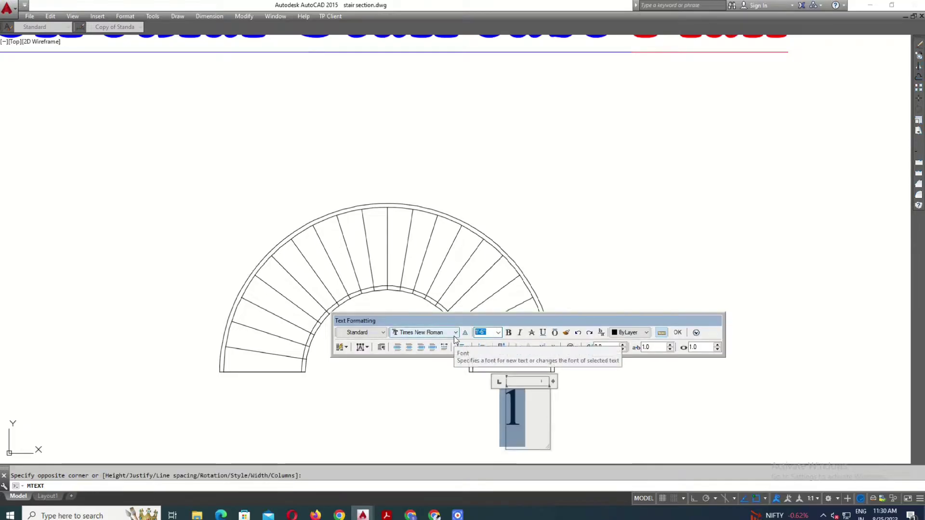
pyautogui.write('6')
pyautogui.press('Return')
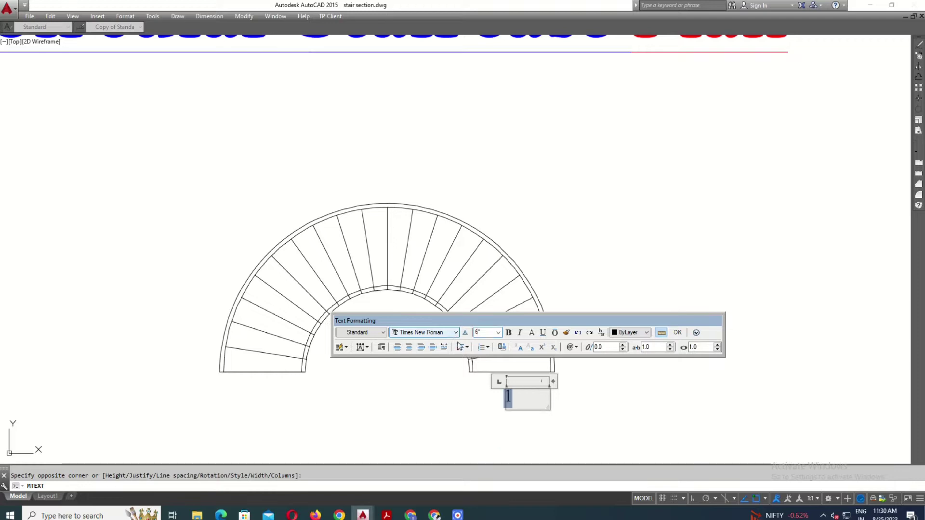
pyautogui.scroll(3, 480, 357)
pyautogui.scroll(2, 473, 370)
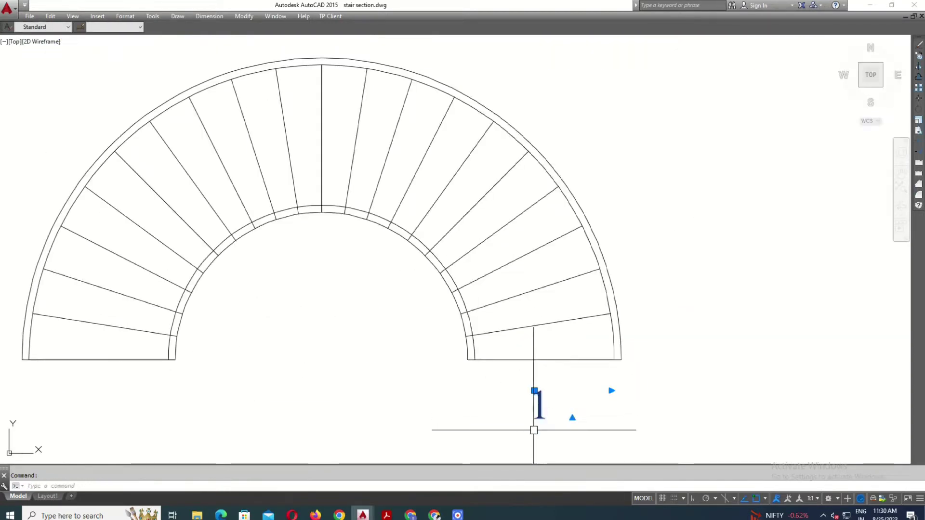
pyautogui.click(567, 429)
pyautogui.doubleClick(564, 381)
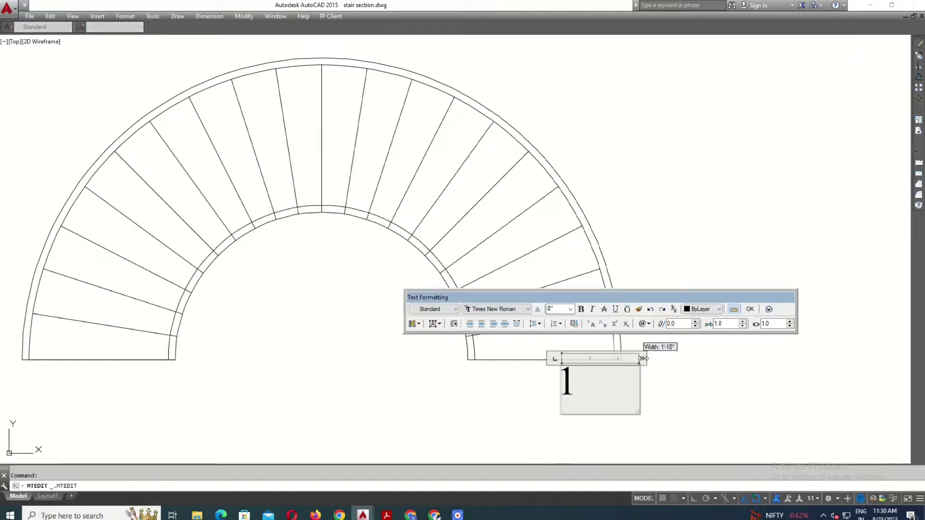
pyautogui.press('Escape')
# Polar-array the number 1 about the stair centre: 180° fill, 21 items, not rotated
pyautogui.write('ar')
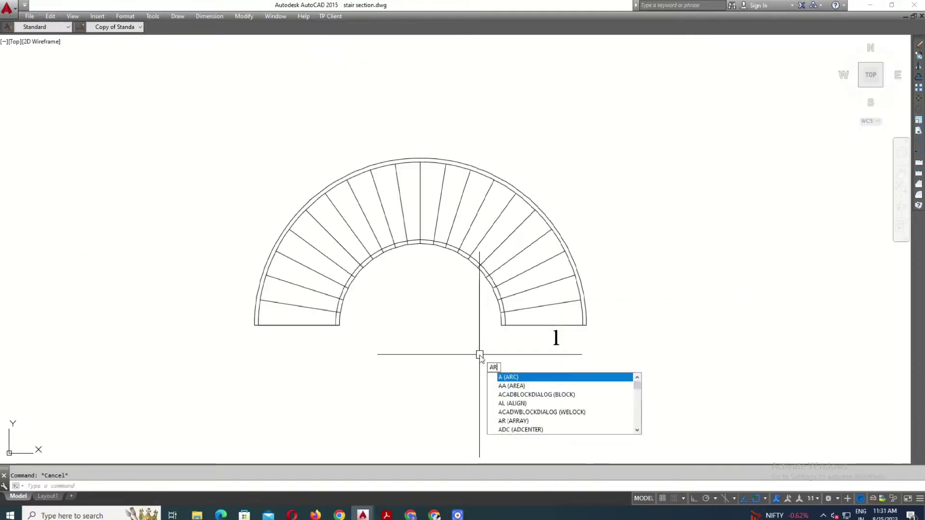
pyautogui.press('Return')
pyautogui.press('Return')
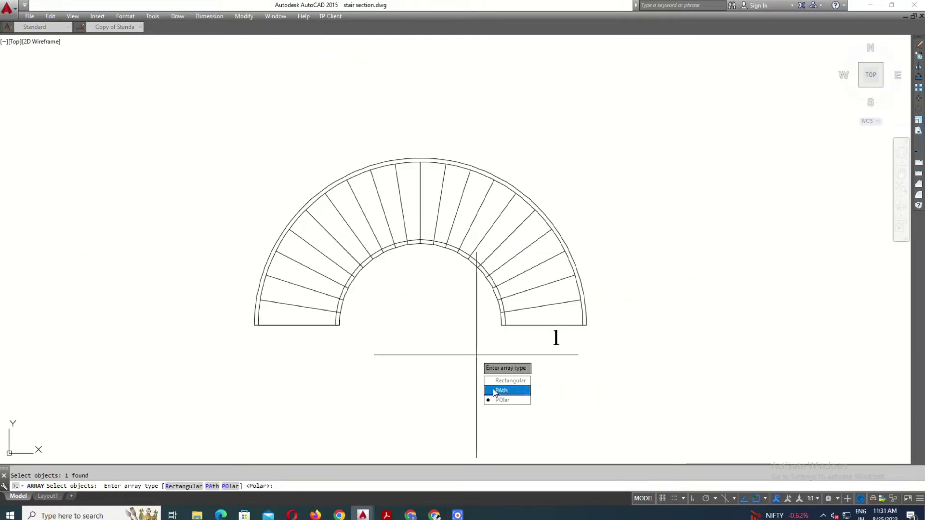
pyautogui.click(496, 407)
pyautogui.click(418, 331)
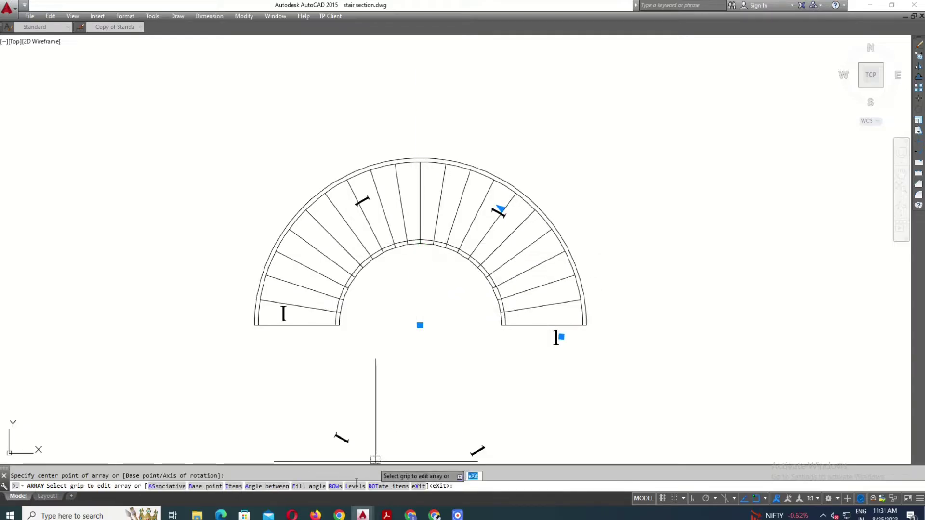
pyautogui.click(311, 486)
pyautogui.write('0')
pyautogui.press('Return')
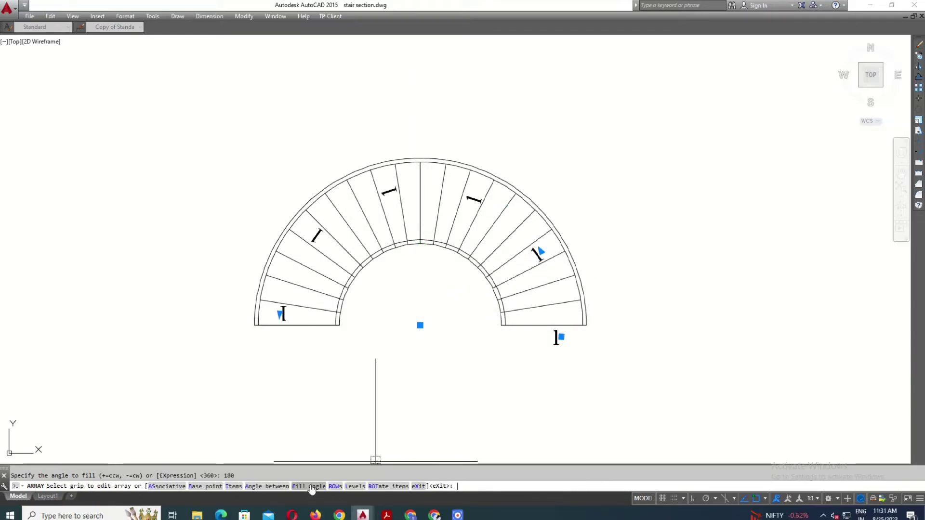
pyautogui.click(234, 486)
pyautogui.write('21')
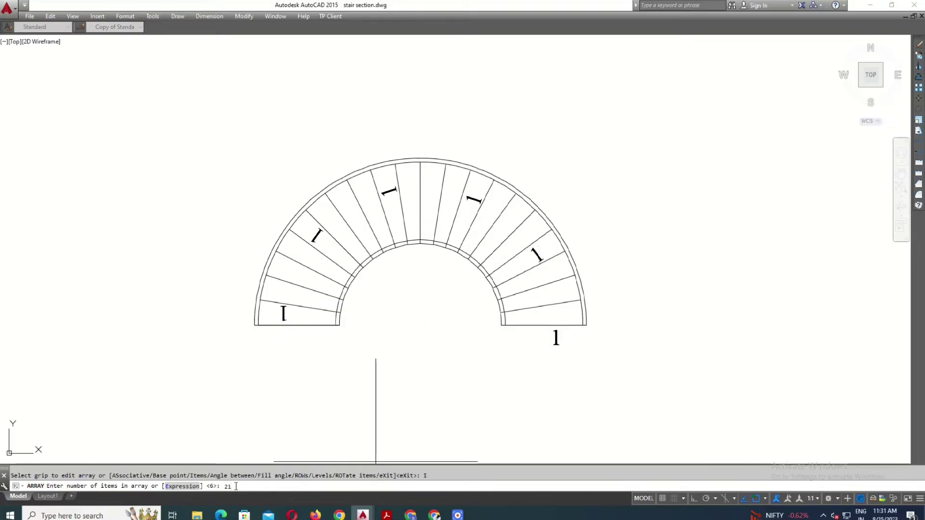
pyautogui.press('Return')
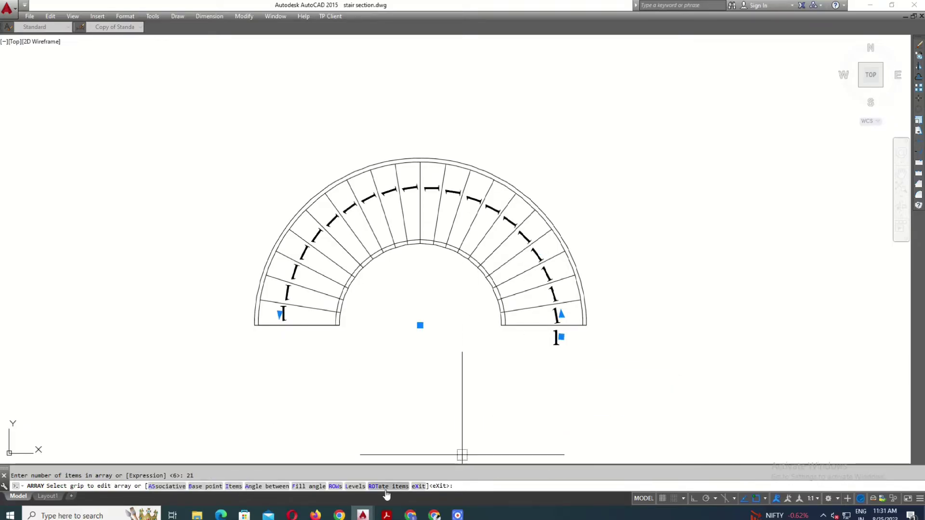
pyautogui.click(385, 486)
pyautogui.write('y')
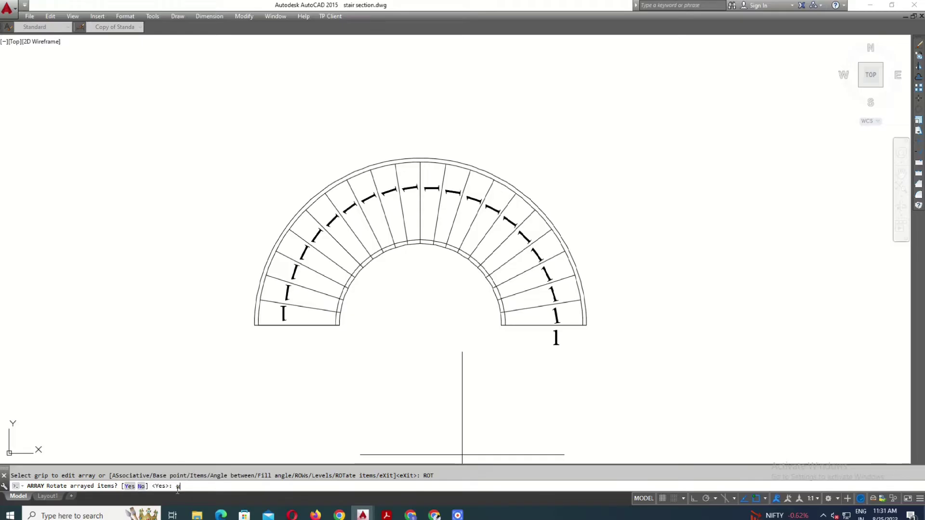
pyautogui.press('Return')
pyautogui.press('Return')
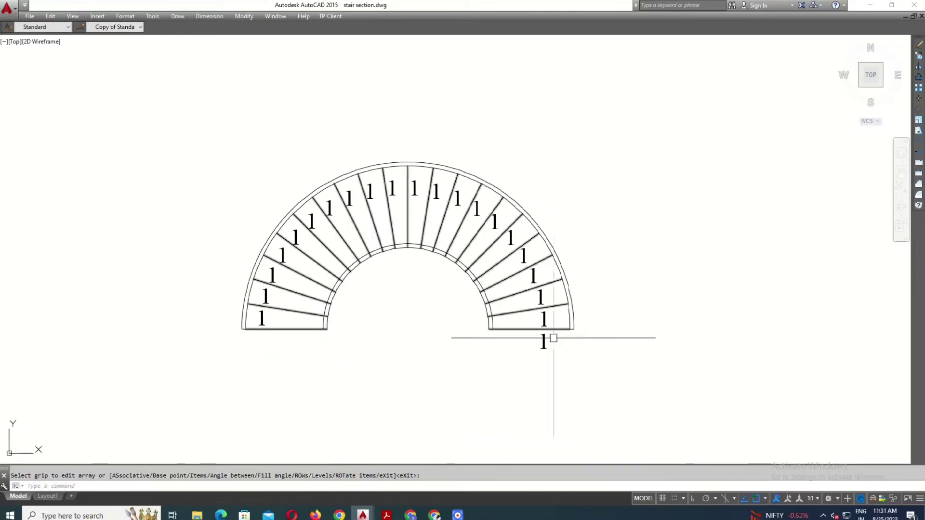
pyautogui.press('Escape')
pyautogui.write('TC')
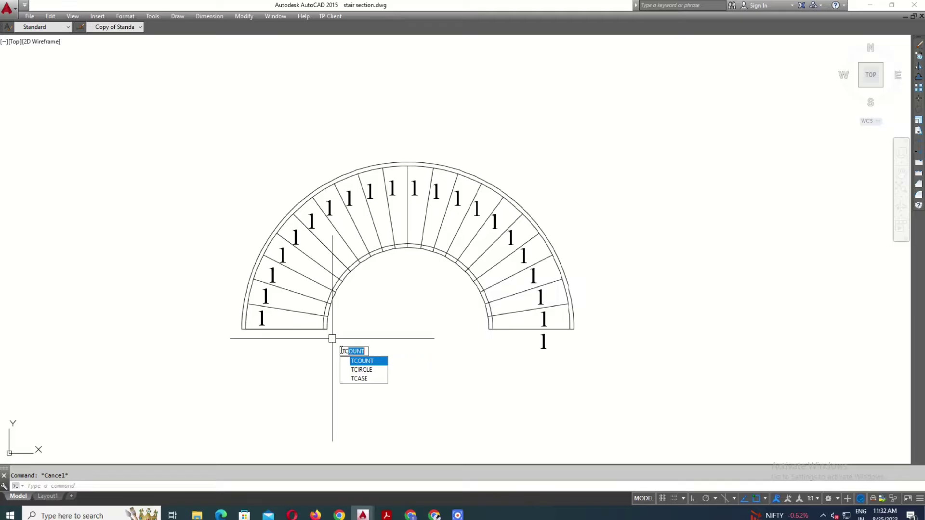
# Renumber all 21 labels sequentially 1 to 21 with TCOUNT, sorted along X
pyautogui.press('Return')
pyautogui.click(227, 233)
pyautogui.click(295, 355)
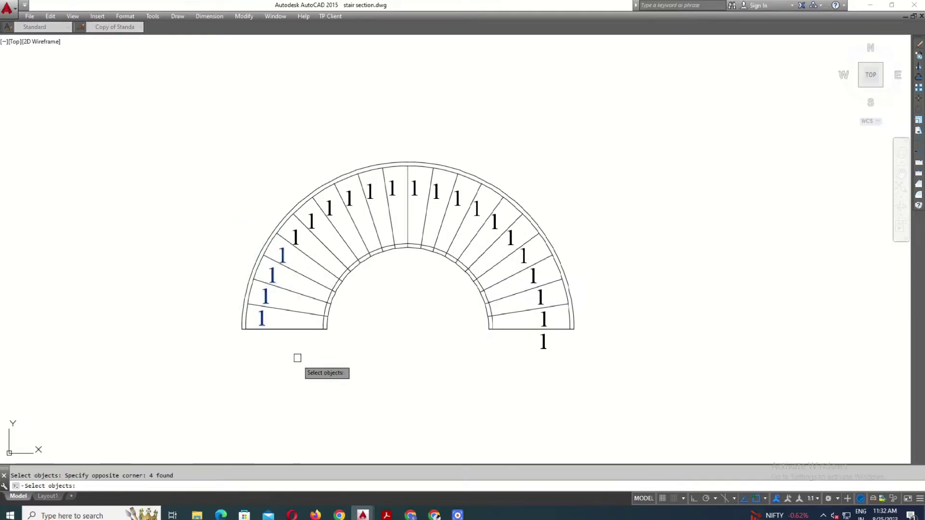
pyautogui.click(280, 178)
pyautogui.click(370, 237)
pyautogui.click(316, 138)
pyautogui.click(484, 236)
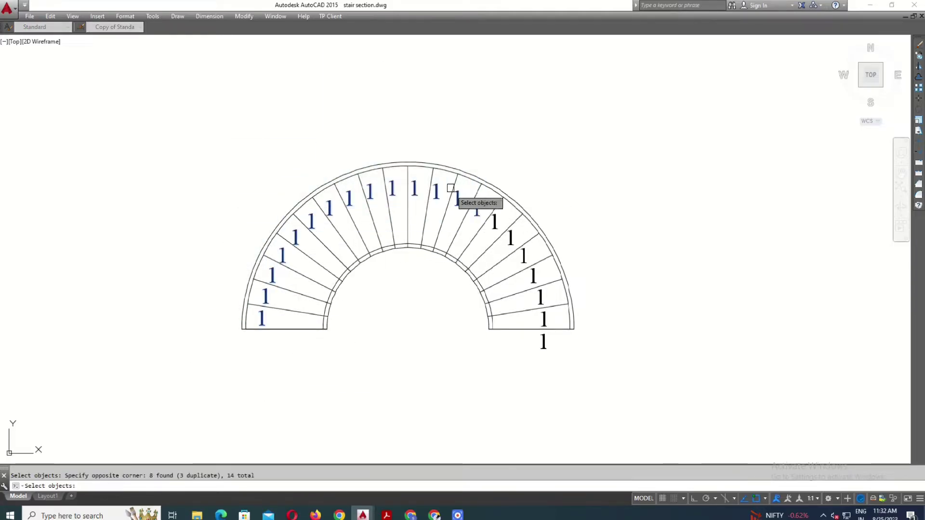
pyautogui.click(475, 200)
pyautogui.click(588, 287)
pyautogui.click(512, 181)
pyautogui.click(578, 352)
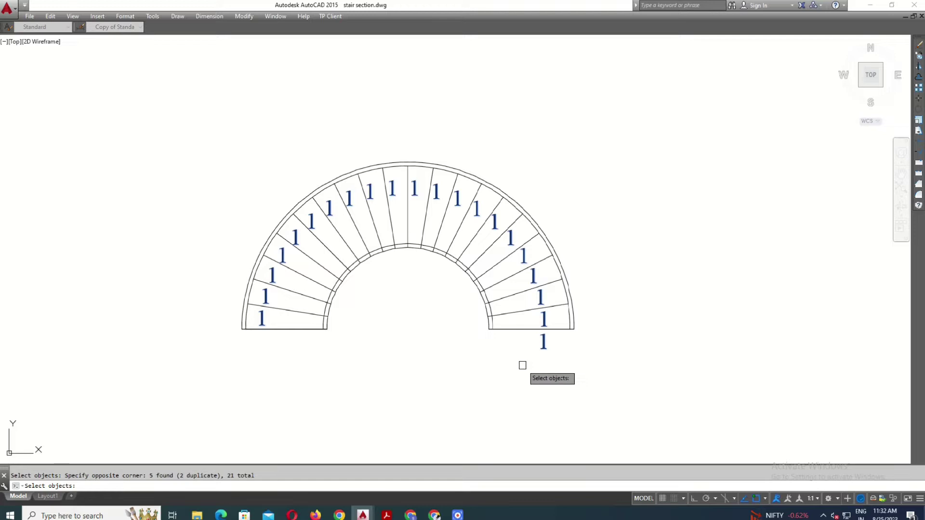
pyautogui.press('Return')
pyautogui.press('Return')
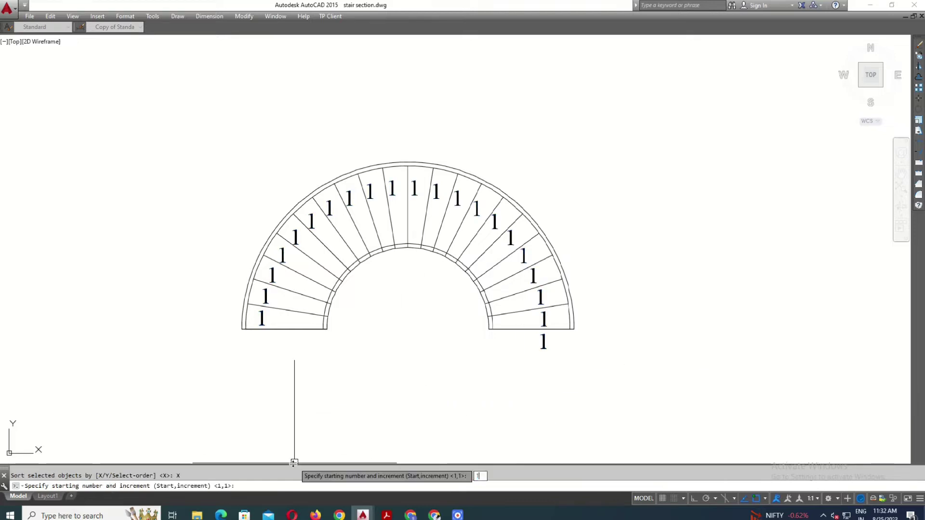
pyautogui.press('Return')
pyautogui.press('Return')
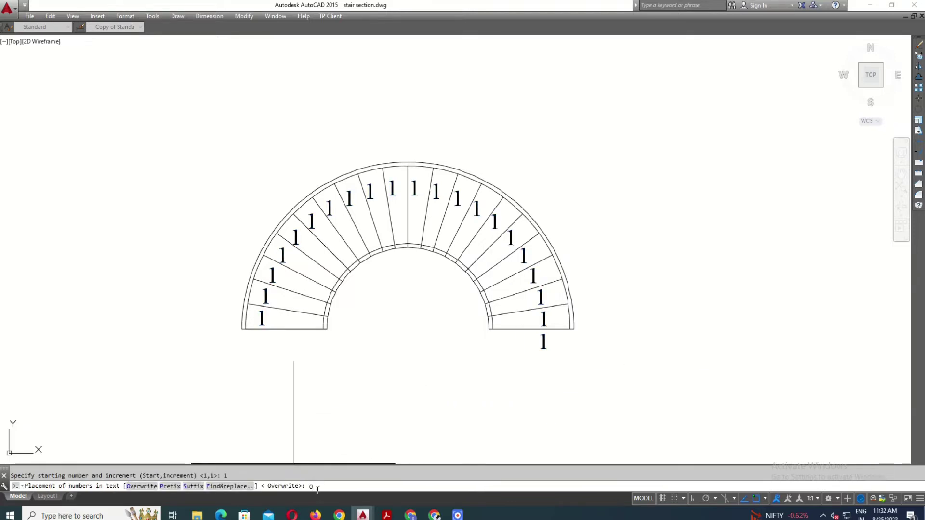
# Match numbers 15-21 to label 20's style and circle every number at constant size
pyautogui.moveTo(472, 355); pyautogui.dragTo(468, 361, button='middle')
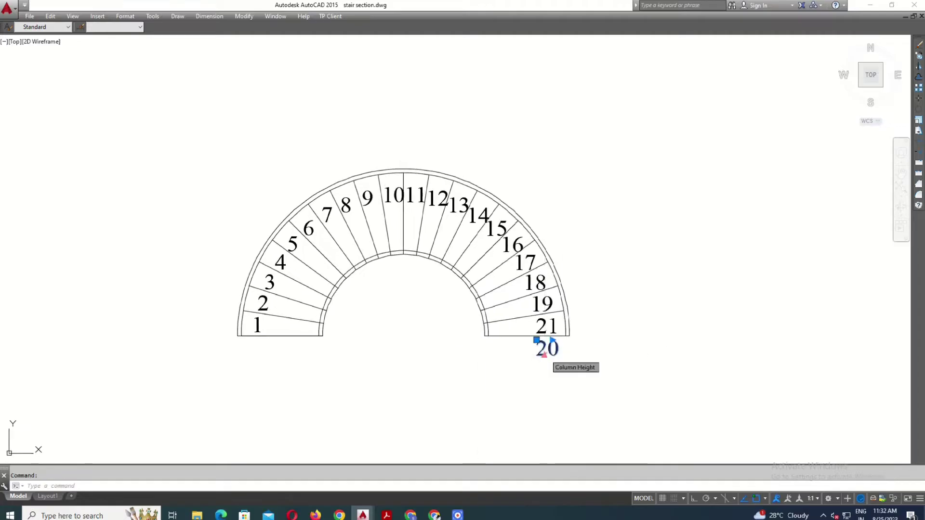
pyautogui.doubleClick(544, 351)
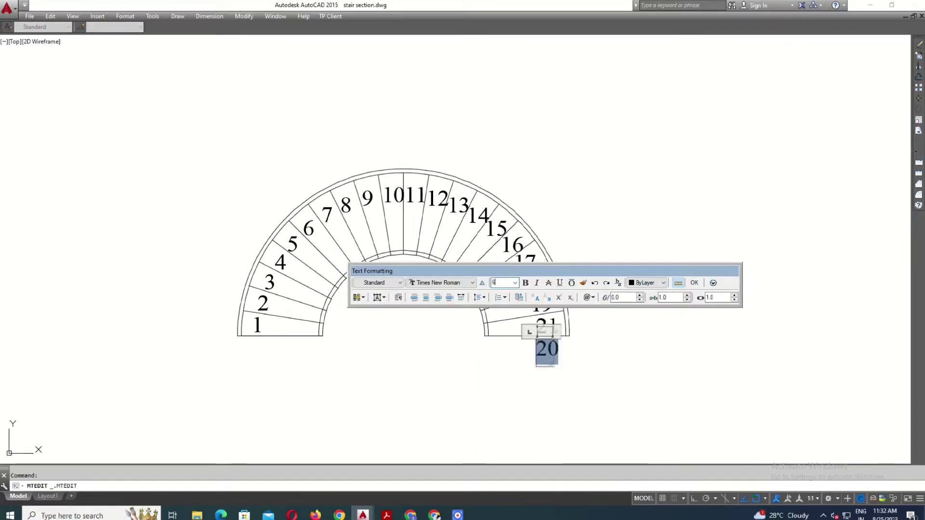
pyautogui.click(544, 373)
pyautogui.press('Return')
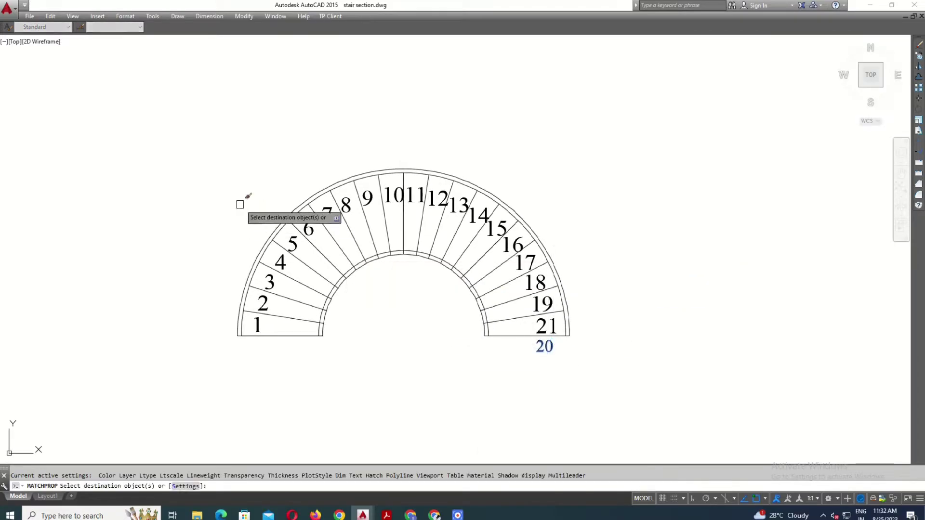
pyautogui.click(481, 167)
pyautogui.click(607, 403)
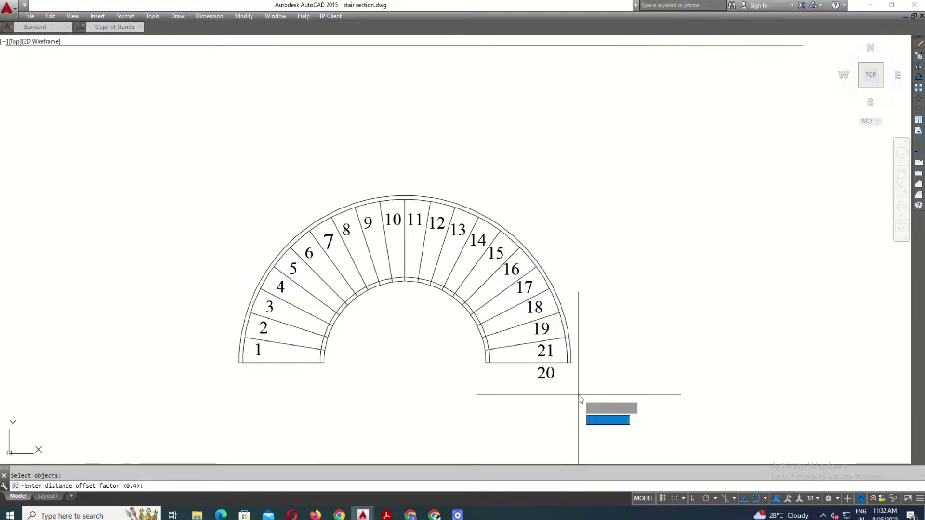
pyautogui.write('.1')
pyautogui.press('Return')
pyautogui.click(598, 417)
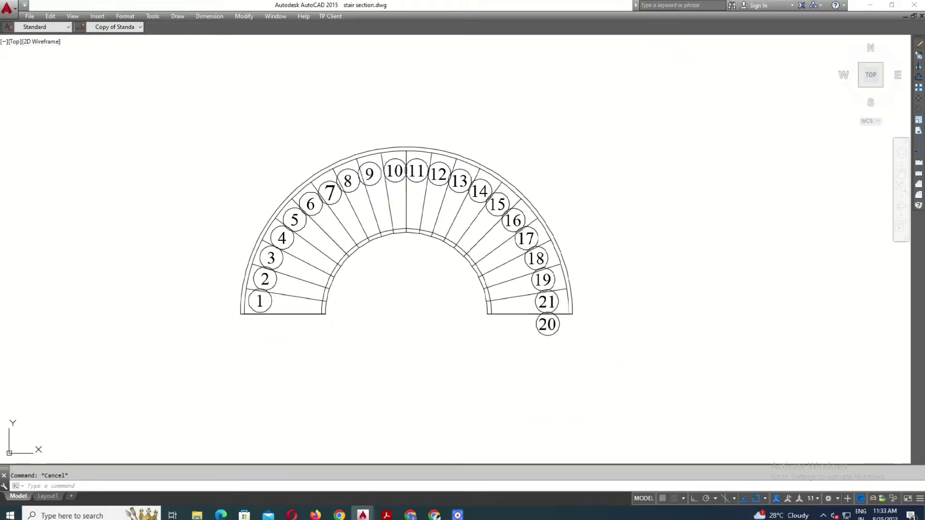
# Put the stair arcs and tread lines on layer STAIRE with colour ByLayer
pyautogui.click(505, 351)
pyautogui.click(320, 227)
pyautogui.scroll(5, 299, 188)
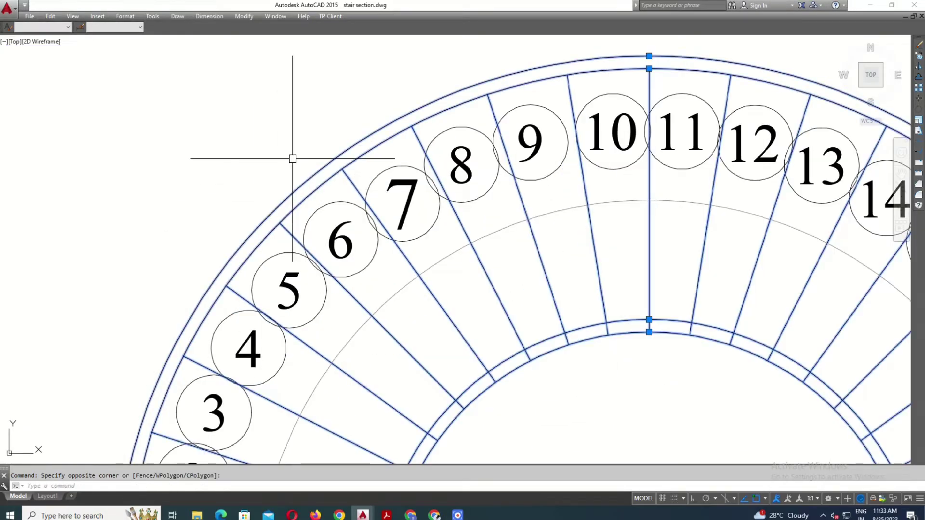
pyautogui.scroll(-2, 292, 159)
pyautogui.scroll(-3, 258, 258)
pyautogui.scroll(4, 557, 371)
pyautogui.scroll(1, 469, 273)
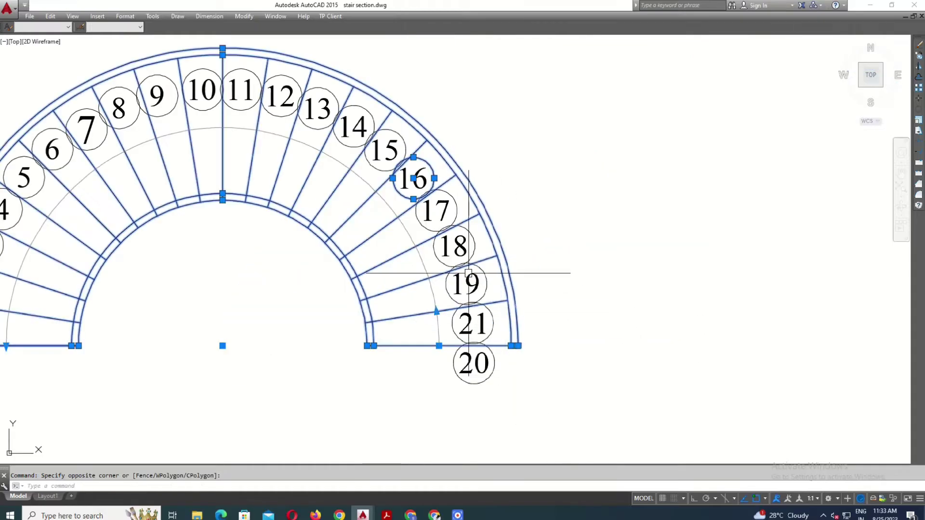
pyautogui.hotkey('ctrl', '1')
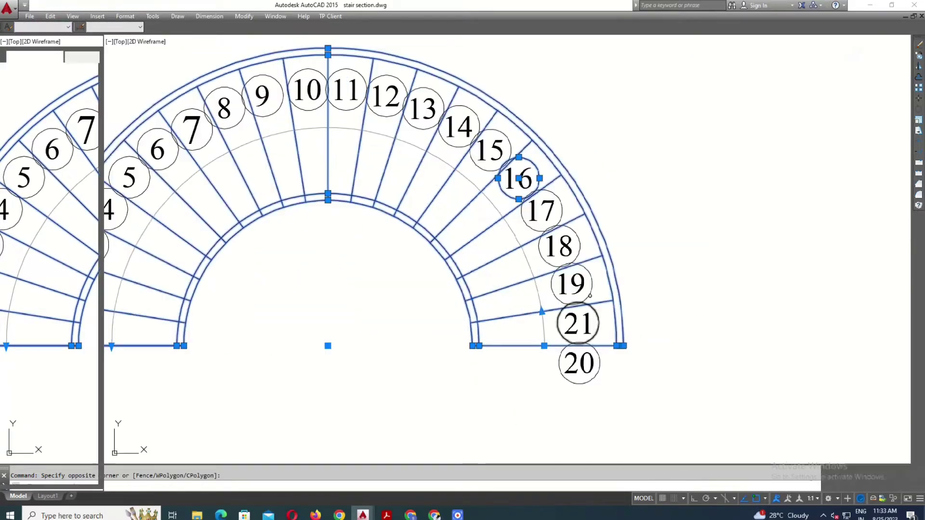
pyautogui.click(88, 77)
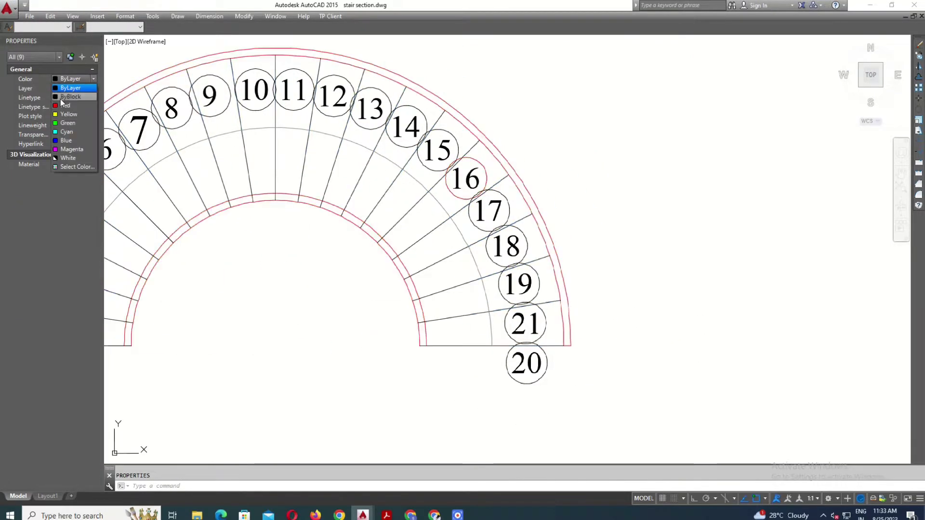
pyautogui.click(86, 85)
pyautogui.scroll(2, 66, 109)
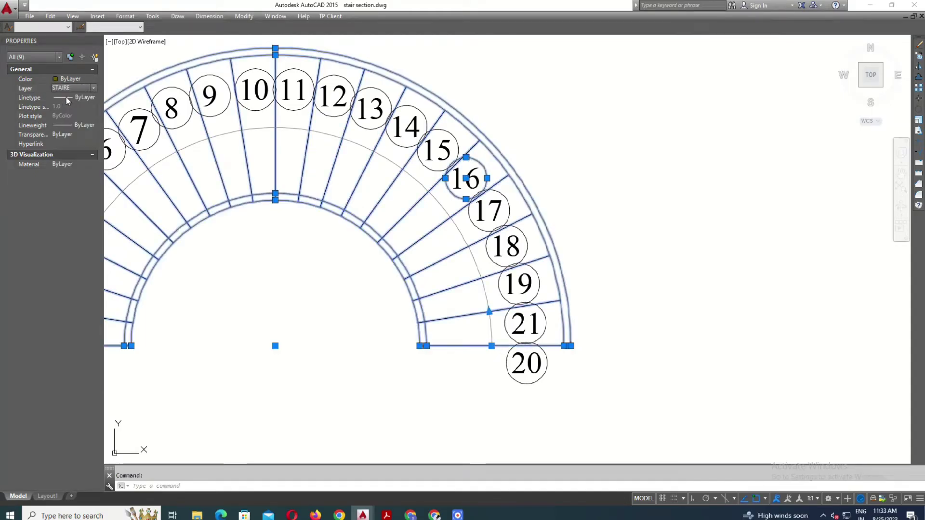
pyautogui.click(66, 97)
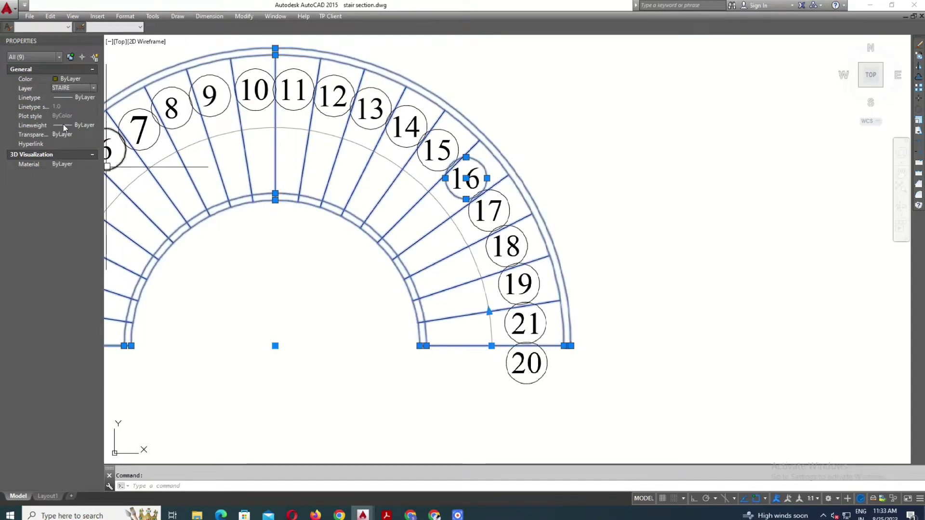
# Select the polar tread array for exploding
pyautogui.press('Escape')
pyautogui.click(436, 286)
pyautogui.scroll(-3, 508, 234)
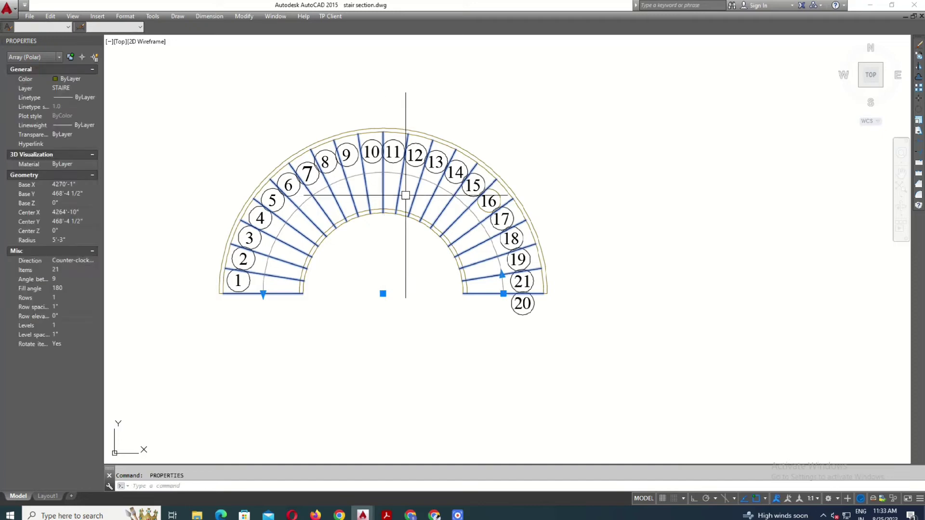
# Explode the polar array into separate objects and select the inner stair arc
pyautogui.write('x')
pyautogui.press('Return')
pyautogui.scroll(2, 424, 203)
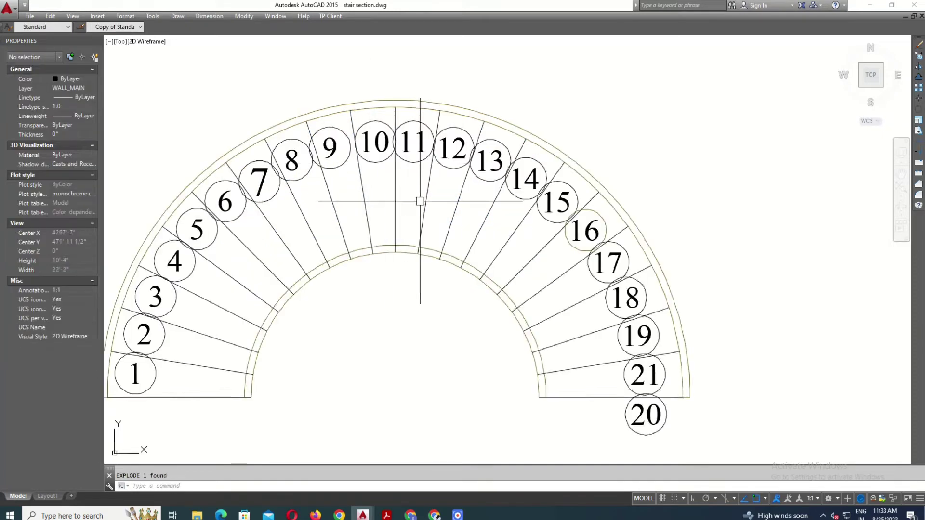
pyautogui.click(433, 269)
pyautogui.write('ma')
pyautogui.press('Return')
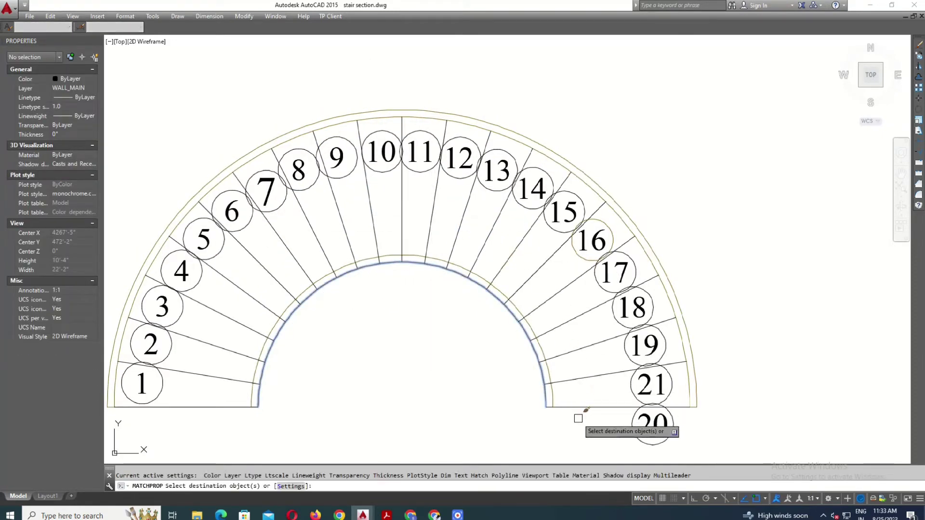
pyautogui.click(578, 418)
pyautogui.press('Escape')
pyautogui.scroll(-2, 370, 171)
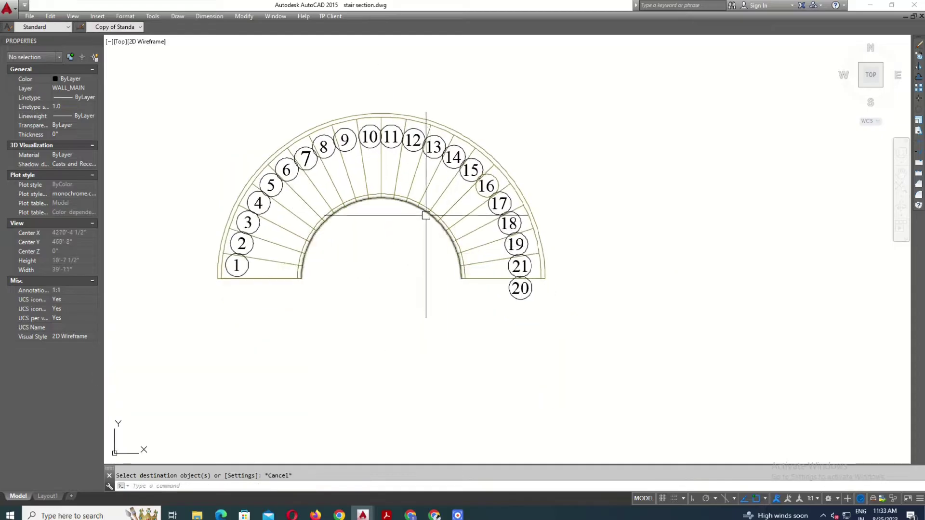
pyautogui.scroll(2, 398, 202)
# Mirror the inner arc downward about its two endpoints, keeping the original
pyautogui.click(407, 192)
pyautogui.click(365, 195)
pyautogui.write('mi')
pyautogui.press('Return')
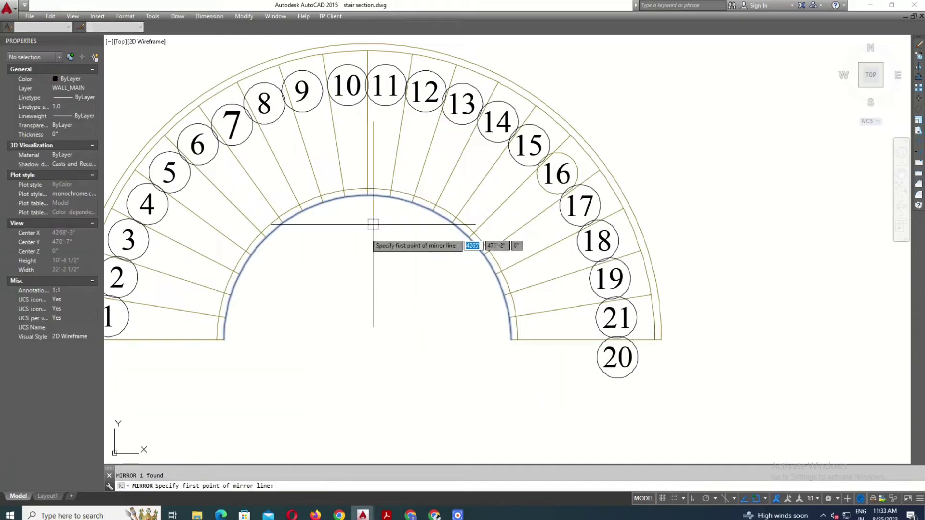
pyautogui.click(224, 340)
pyautogui.click(512, 339)
pyautogui.scroll(-3, 457, 274)
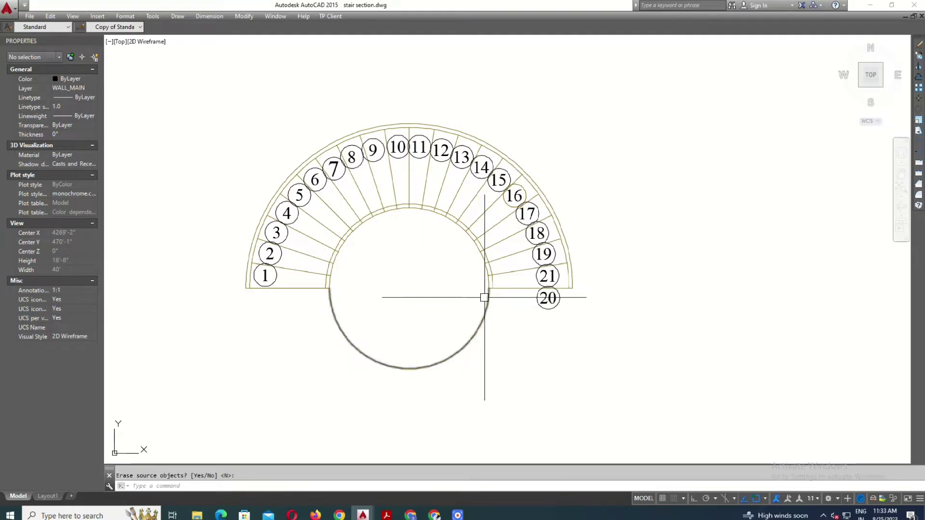
pyautogui.moveTo(484, 298); pyautogui.dragTo(430, 288, button='middle')
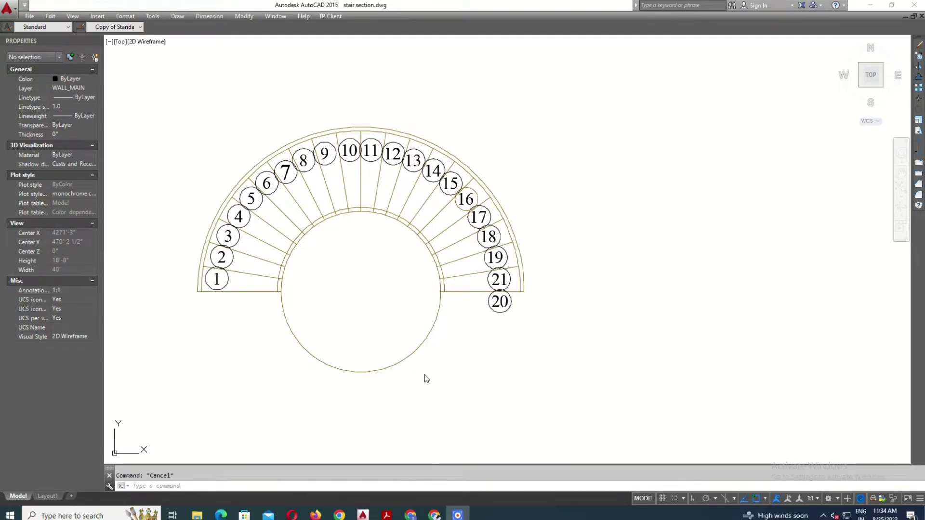
# Give the lower arc the DASHED linetype with a linetype scale of 10
pyautogui.click(407, 356)
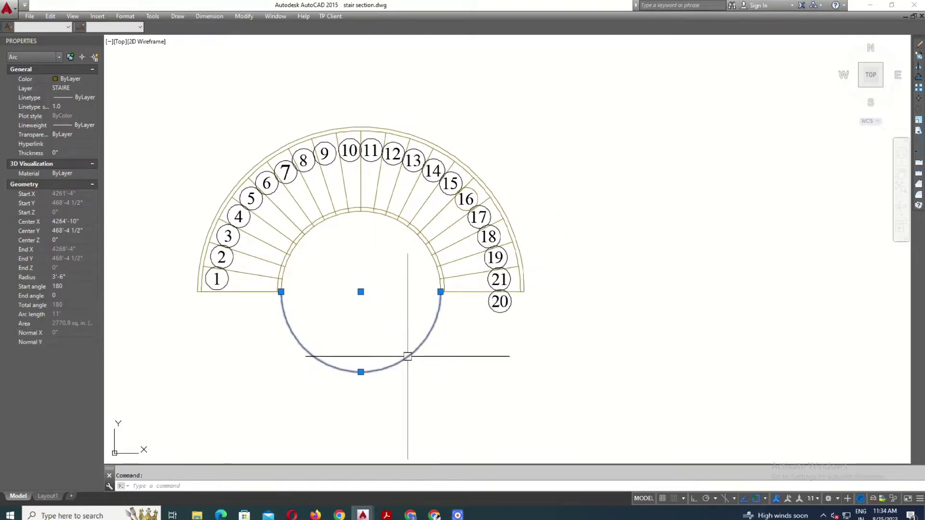
pyautogui.click(81, 98)
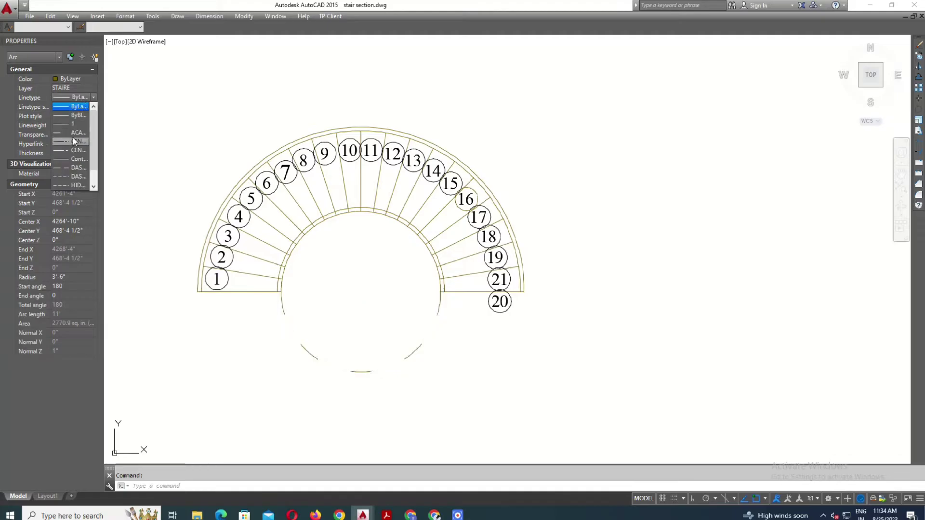
pyautogui.click(68, 175)
pyautogui.click(42, 109)
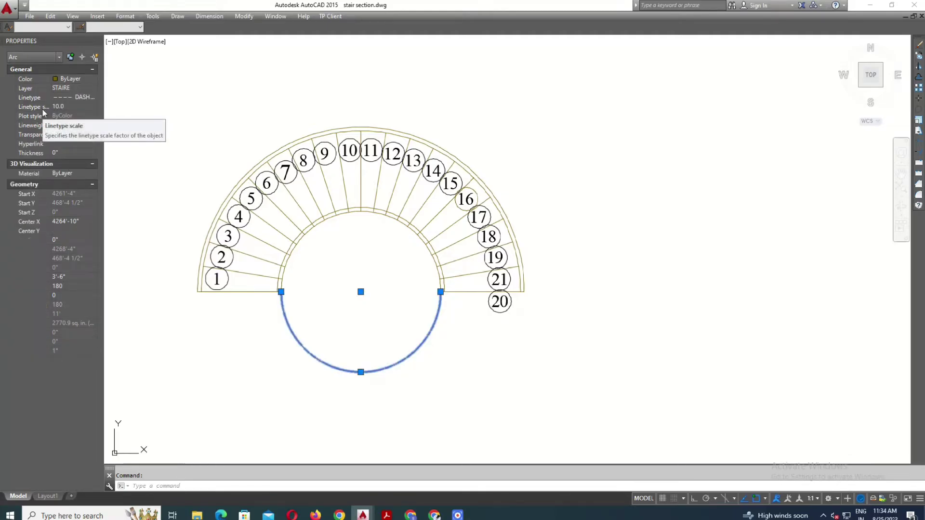
pyautogui.press('Escape')
# Draw a diagonal line from the circle centre and extend it to the inner arc
pyautogui.press('l')
pyautogui.press('Return')
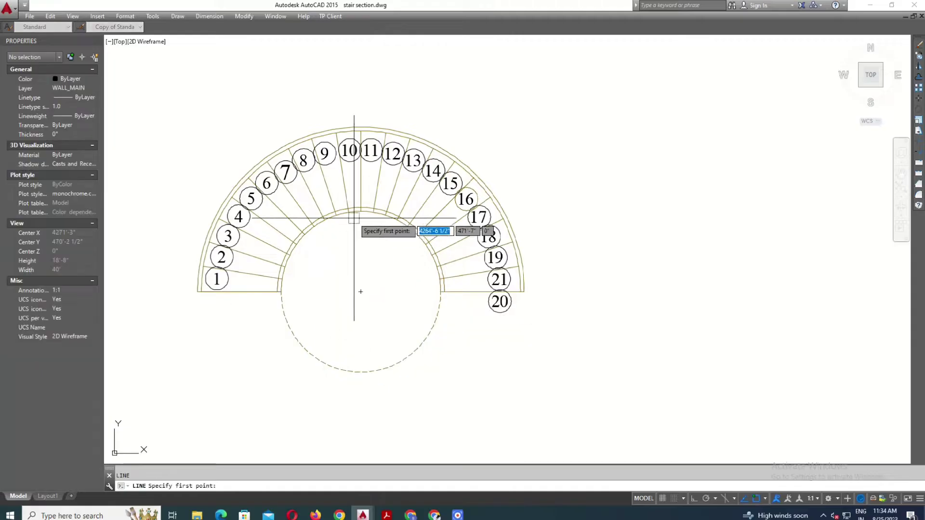
pyautogui.click(360, 292)
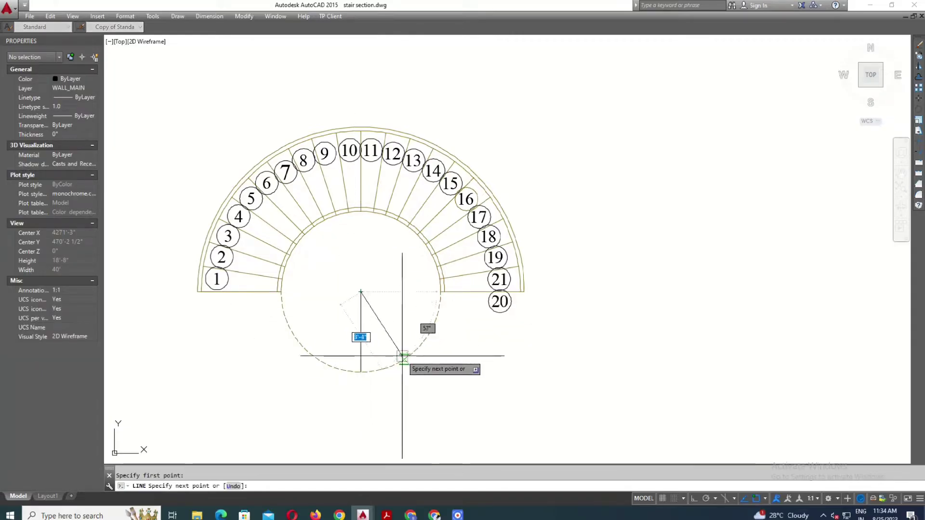
pyautogui.click(416, 350)
pyautogui.press('Escape')
pyautogui.write('ex')
pyautogui.press('Return')
pyautogui.press('Return')
pyautogui.press('Escape')
pyautogui.click(384, 315)
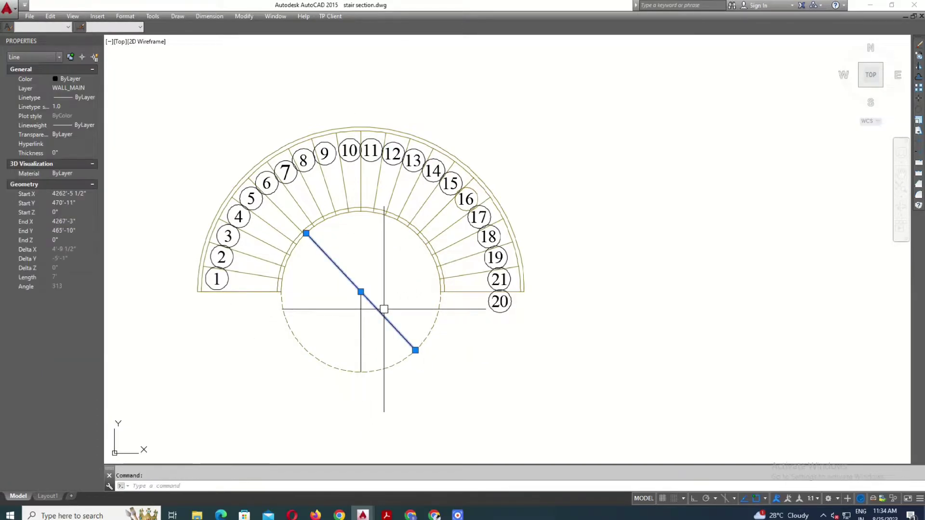
# Mirror the diagonal about the vertical axis through the circle centre, keeping the original
pyautogui.write('mi')
pyautogui.press('Return')
pyautogui.click(360, 292)
pyautogui.click(361, 372)
pyautogui.press('Return')
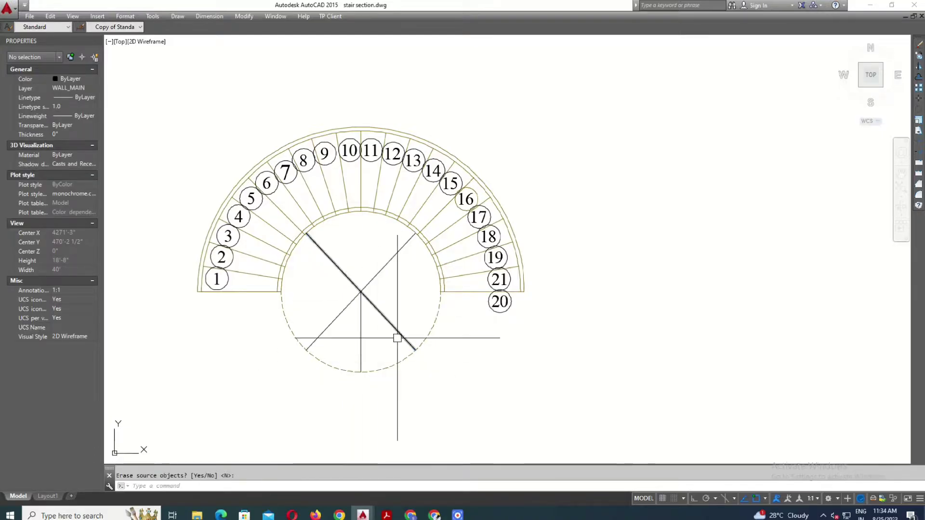
# Match both diagonals to the dashed circle's style and erase the vertical guide line
pyautogui.click(393, 363)
pyautogui.write('ma')
pyautogui.press('Return')
pyautogui.scroll(3, 388, 337)
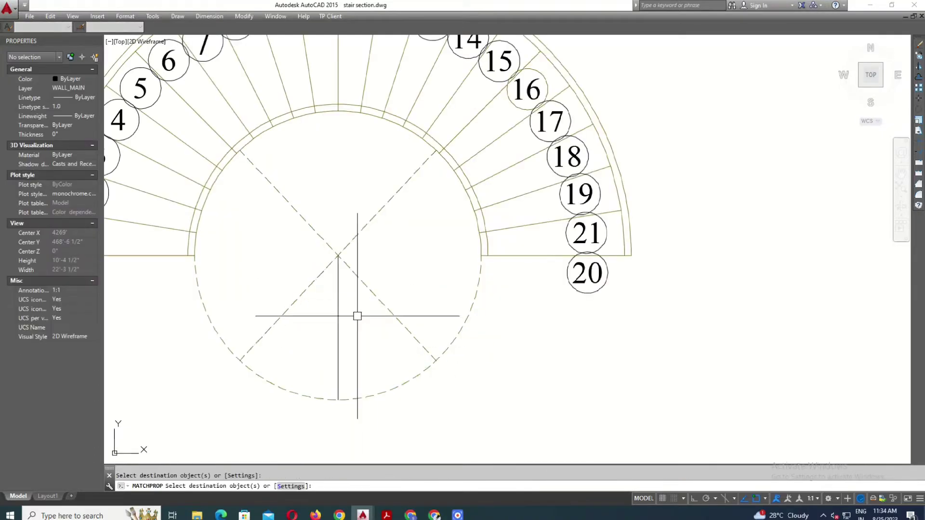
pyautogui.press('Return')
pyautogui.press('Delete')
pyautogui.scroll(-2, 493, 357)
# Place vertical construction lines at the stair's left and right ends
pyautogui.write('xl')
pyautogui.press('Return')
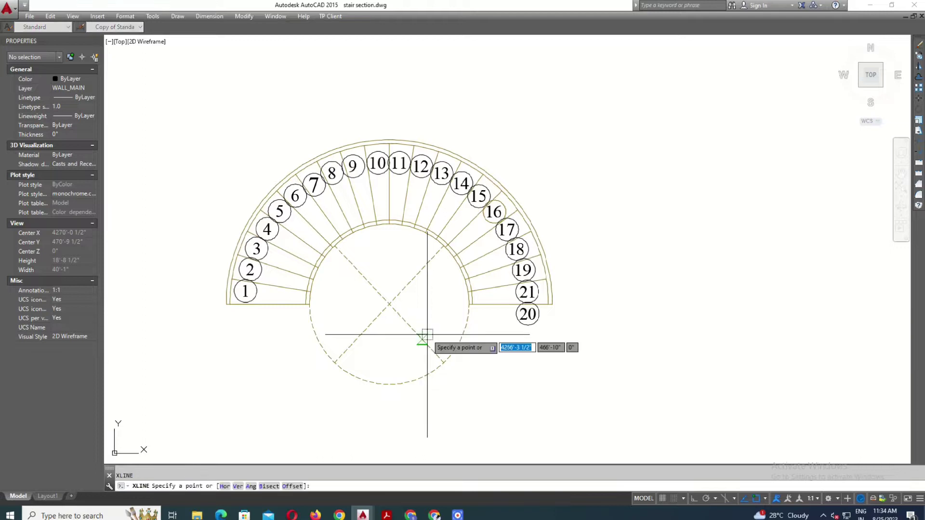
pyautogui.write('v')
pyautogui.press('Return')
pyautogui.click(227, 304)
pyautogui.click(552, 304)
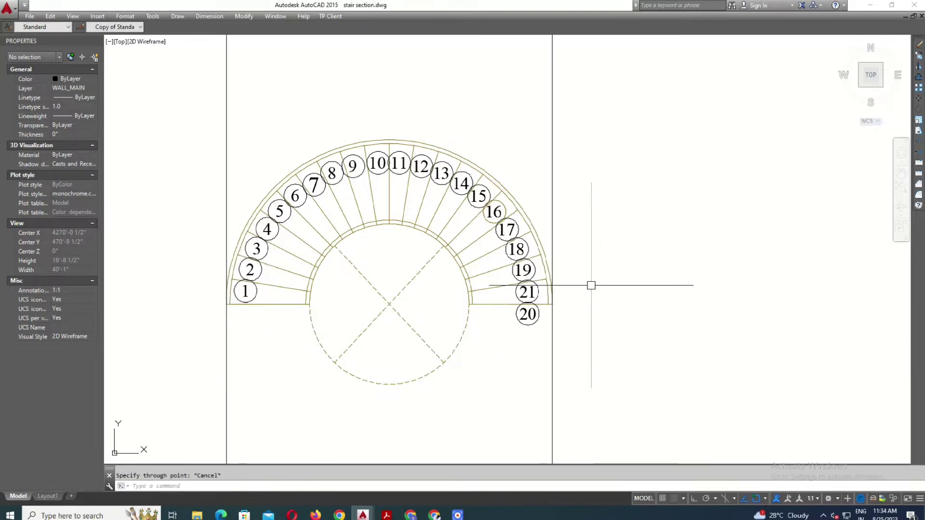
pyautogui.press('Return')
pyautogui.write('o')
pyautogui.press('Return')
pyautogui.press('Escape')
# Add a horizontal construction line at the top of the arc
pyautogui.write('xl')
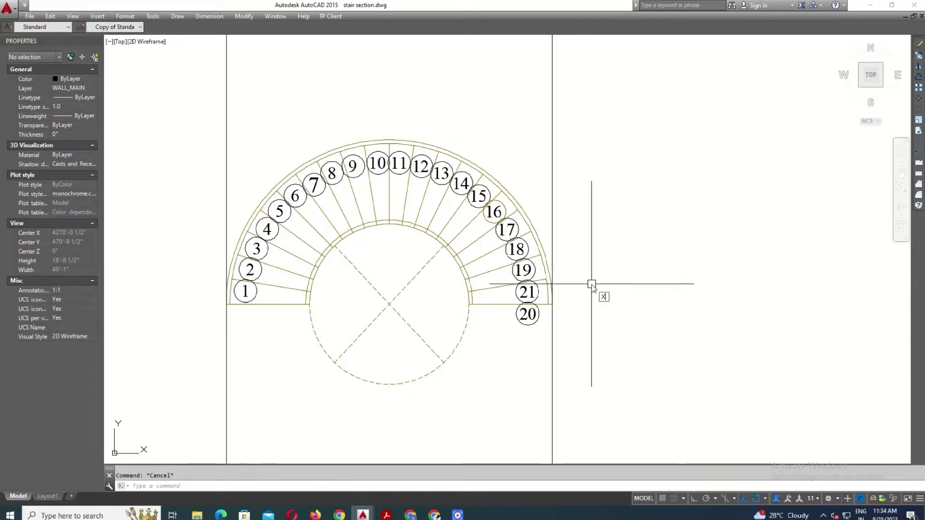
pyautogui.press('Return')
pyautogui.write('h')
pyautogui.press('Return')
pyautogui.click(388, 140)
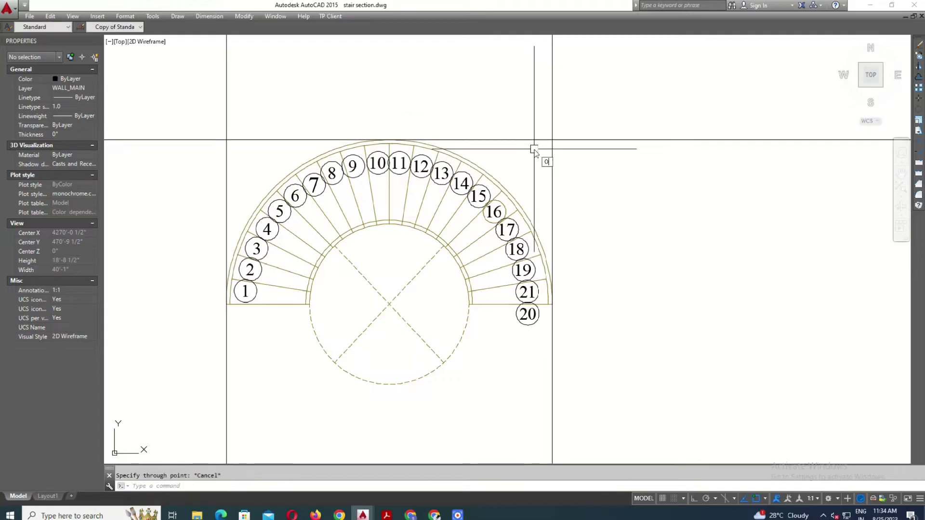
pyautogui.press('Return')
# Offset the construction lines 8 units outward to form the double walls
pyautogui.write('o')
pyautogui.press('Return')
pyautogui.write("3'")
pyautogui.press('Return')
pyautogui.scroll(-2, 520, 92)
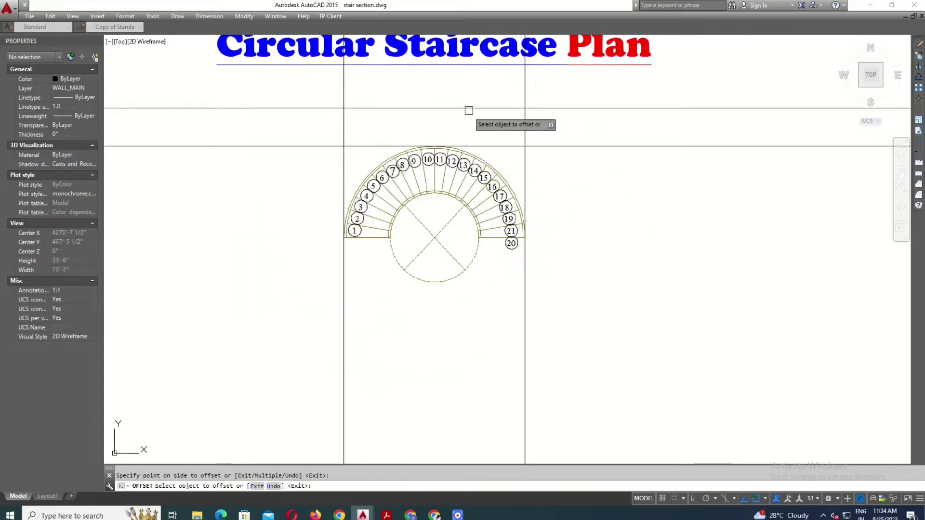
pyautogui.scroll(2, 470, 109)
pyautogui.press('Return')
pyautogui.press('Return')
pyautogui.write('8')
pyautogui.press('Return')
pyautogui.click(620, 192)
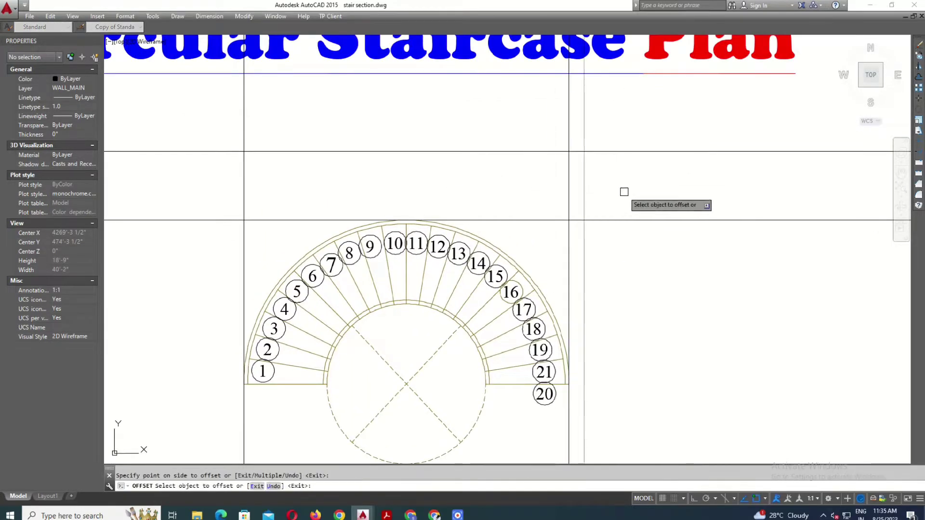
pyautogui.click(620, 152)
pyautogui.click(619, 135)
pyautogui.click(244, 186)
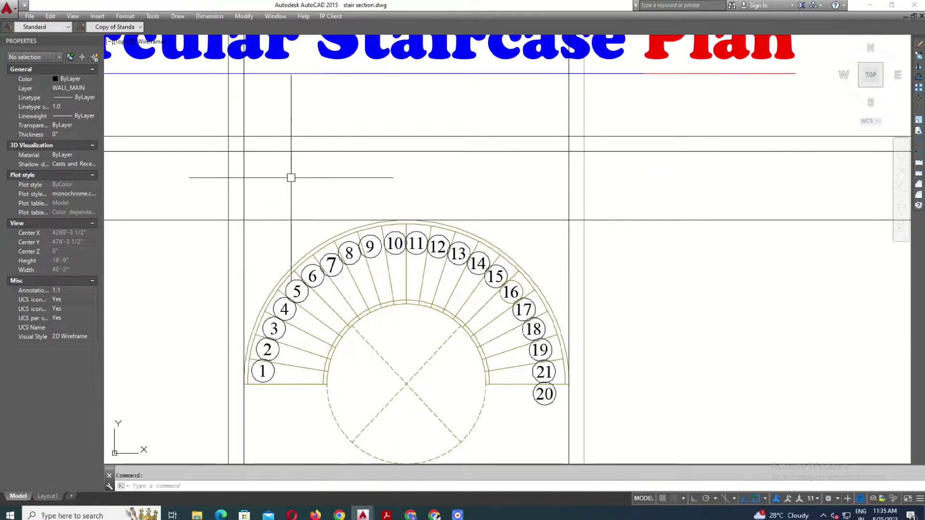
pyautogui.press('Escape')
pyautogui.moveTo(207, 159)
pyautogui.mouseDown(button='middle')
pyautogui.moveTo(218, 64)
pyautogui.moveTo(336, 19)
pyautogui.mouseUp(button='middle')
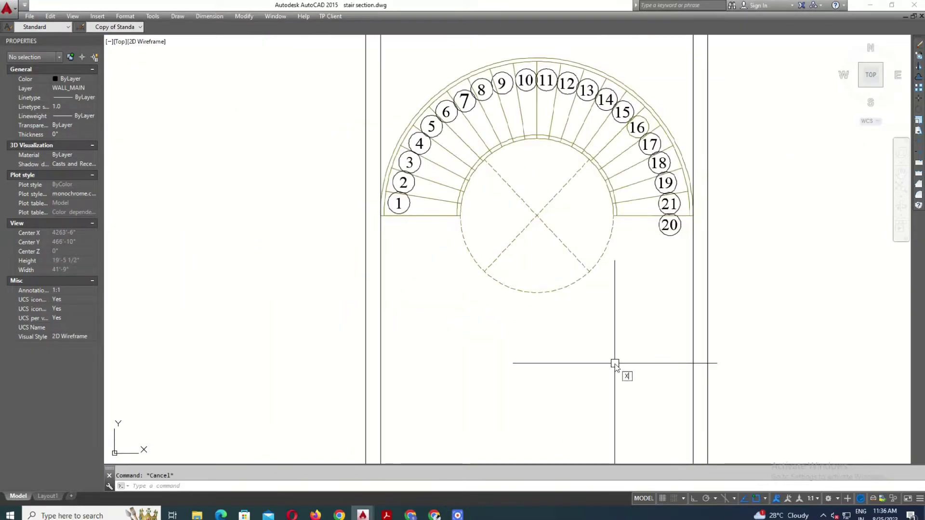
# Add a horizontal construction line level with the stair base
pyautogui.press('h')
pyautogui.press('Return')
pyautogui.click(694, 215)
pyautogui.press('Escape')
pyautogui.click(695, 295)
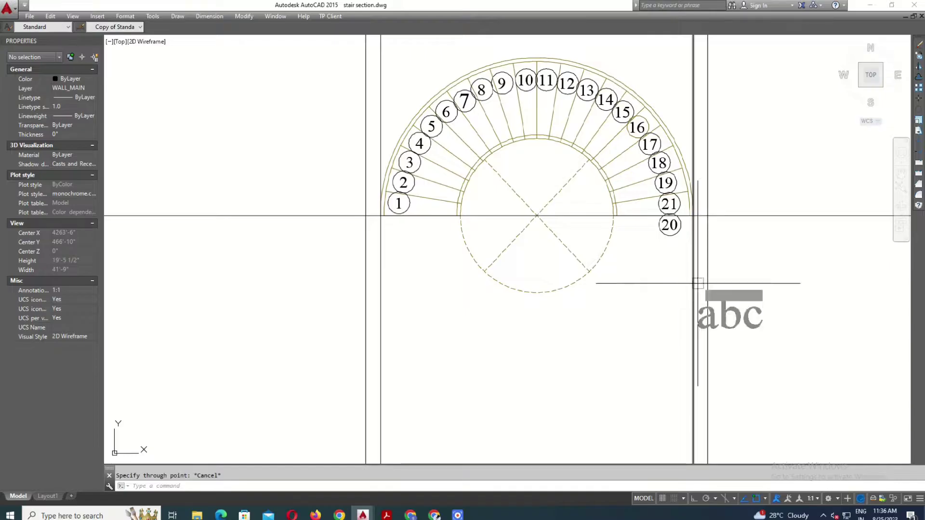
pyautogui.press('Escape')
# Trim the excess wall and construction lines below the stair base
pyautogui.write('tr')
pyautogui.press('Return')
# Trim the remaining base-line segments so the walls end flush with it
pyautogui.press('Return')
pyautogui.moveTo(708, 250); pyautogui.dragTo(673, 254)
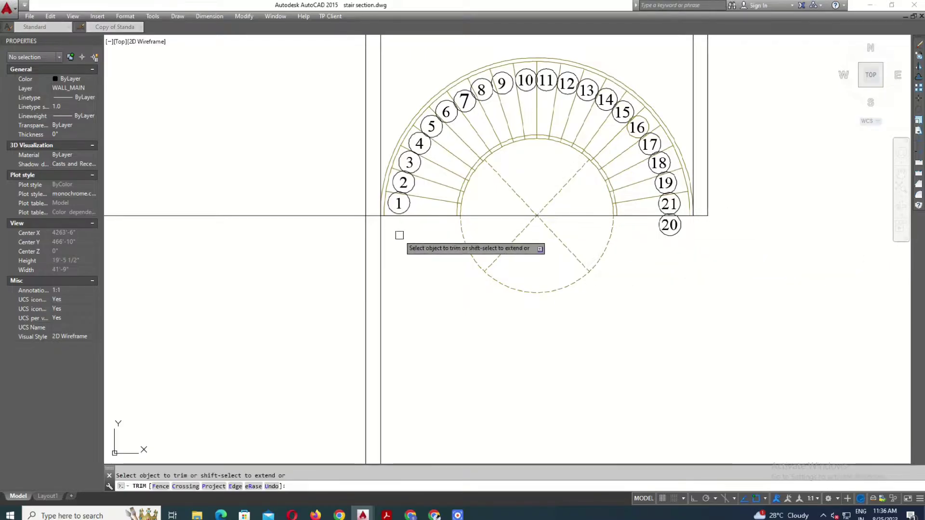
pyautogui.click(380, 270)
pyautogui.click(365, 270)
pyautogui.click(339, 215)
pyautogui.press('Escape')
pyautogui.scroll(3, 380, 208)
pyautogui.press('Return')
pyautogui.click(380, 212)
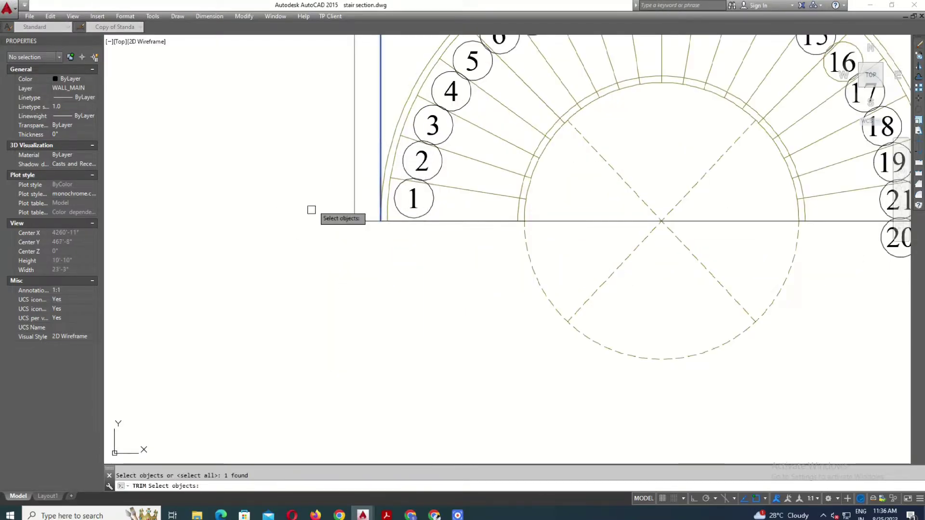
pyautogui.scroll(-3, 310, 209)
pyautogui.click(661, 145)
pyautogui.press('Return')
pyautogui.click(554, 243)
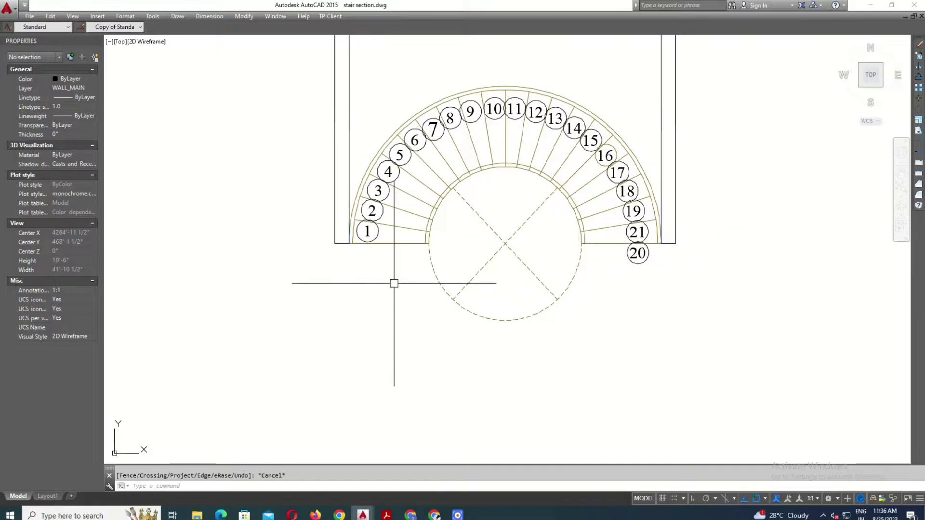
pyautogui.write('le')
pyautogui.press('Return')
# Draw the walkline's straight start from below step 1 up to the wall edge
pyautogui.press('Escape')
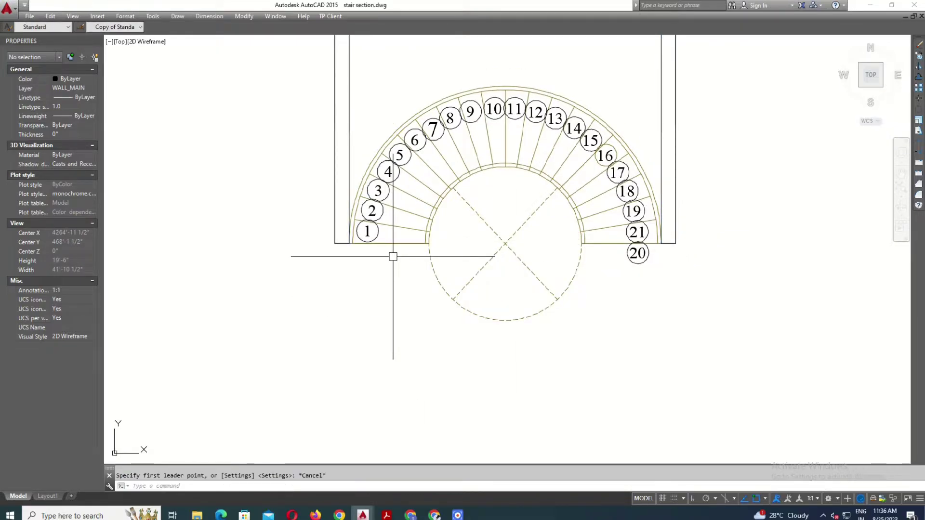
pyautogui.write('l')
pyautogui.press('Return')
pyautogui.click(392, 290)
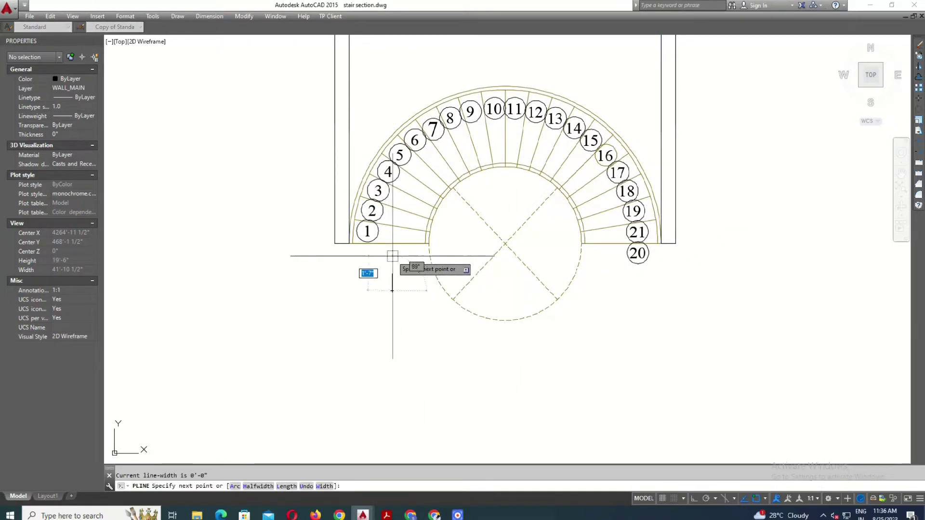
pyautogui.click(391, 257)
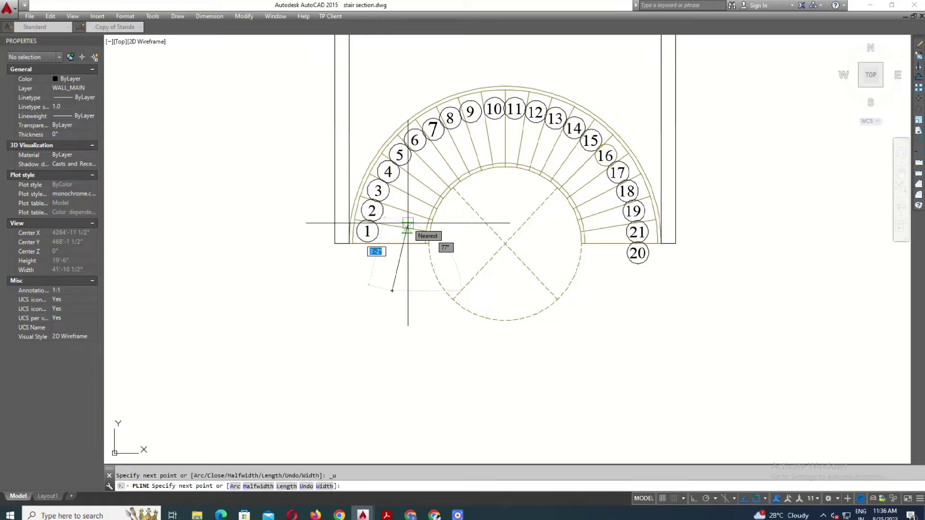
pyautogui.press('F8')
pyautogui.click(392, 243)
pyautogui.press('Return')
pyautogui.scroll(3, 392, 243)
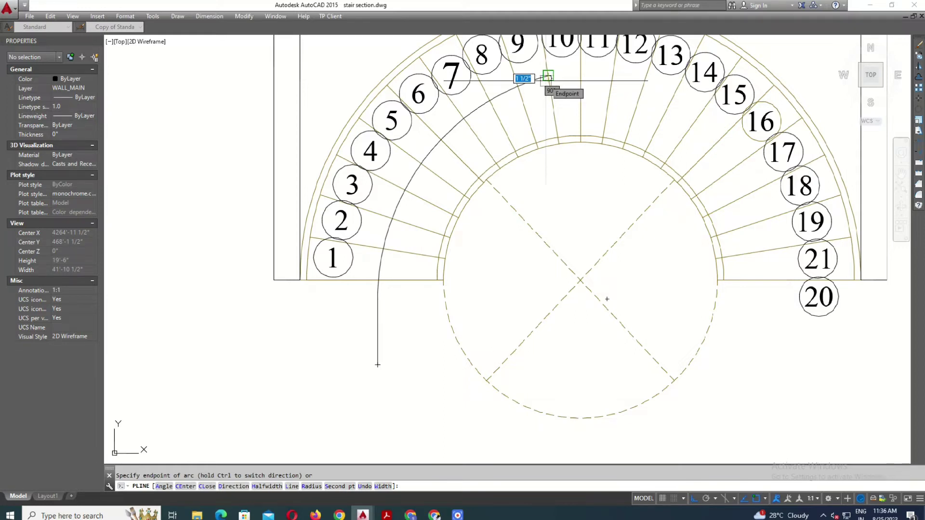
pyautogui.write('H')
# Finish the walkline arc with a 0 end-width arrowhead near step 10
pyautogui.press('Return')
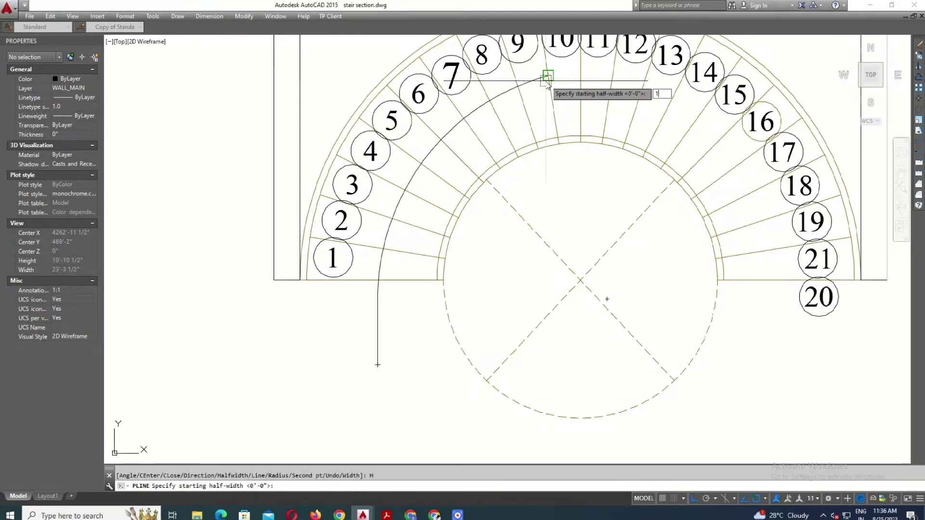
pyautogui.write('0')
pyautogui.press('Return')
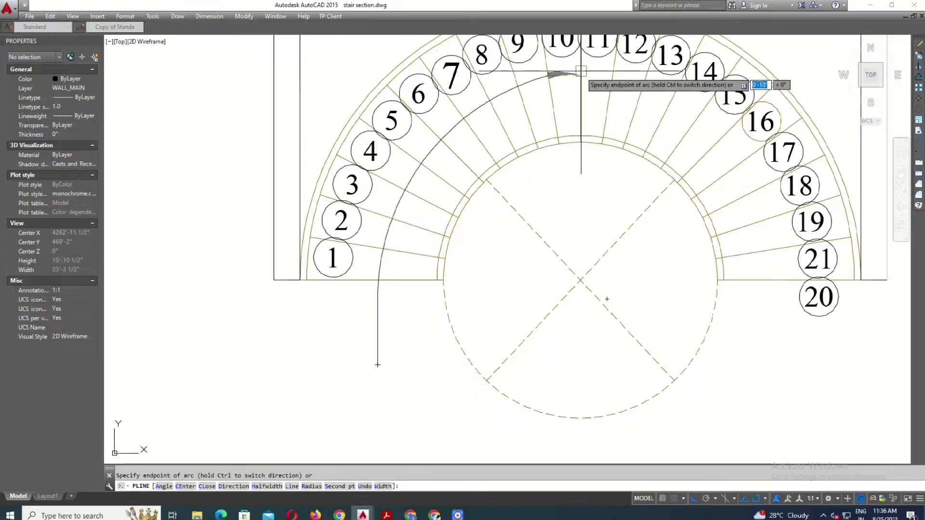
pyautogui.click(581, 75)
pyautogui.press('Escape')
pyautogui.scroll(-3, 540, 172)
pyautogui.click(450, 260)
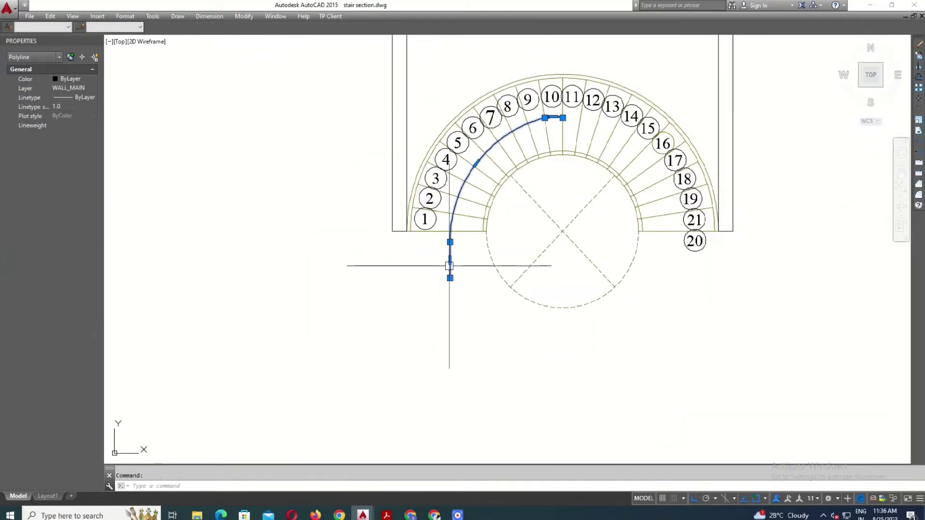
# Copy the step number 2 text to below the walkline start
pyautogui.press('Escape')
pyautogui.scroll(2, 432, 195)
pyautogui.click(427, 202)
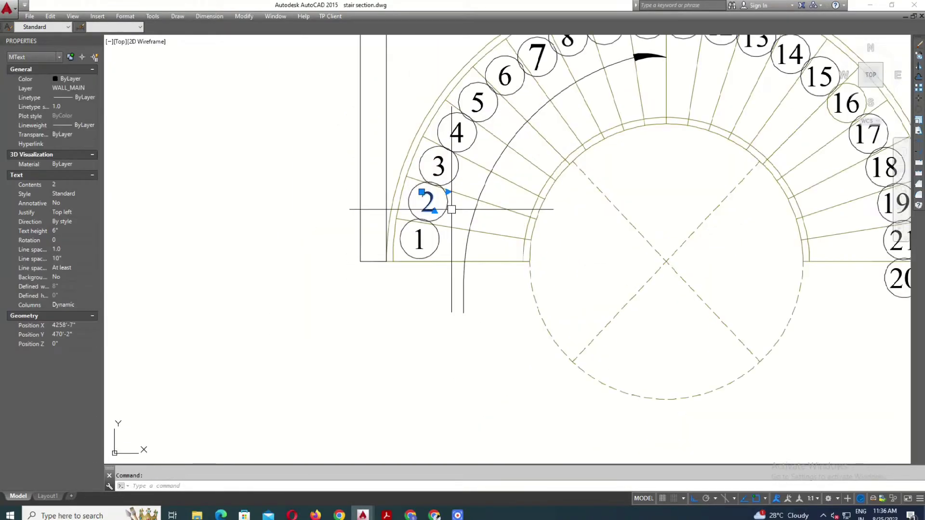
pyautogui.write('co')
pyautogui.press('Return')
pyautogui.click(427, 222)
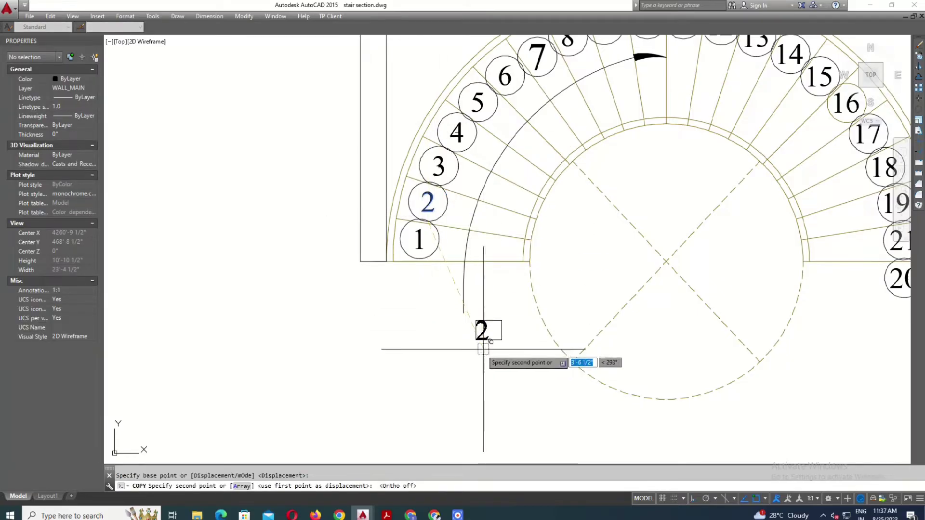
pyautogui.click(460, 342)
pyautogui.press('Return')
# Change the copied text to UP and colour it blue
pyautogui.doubleClick(453, 336)
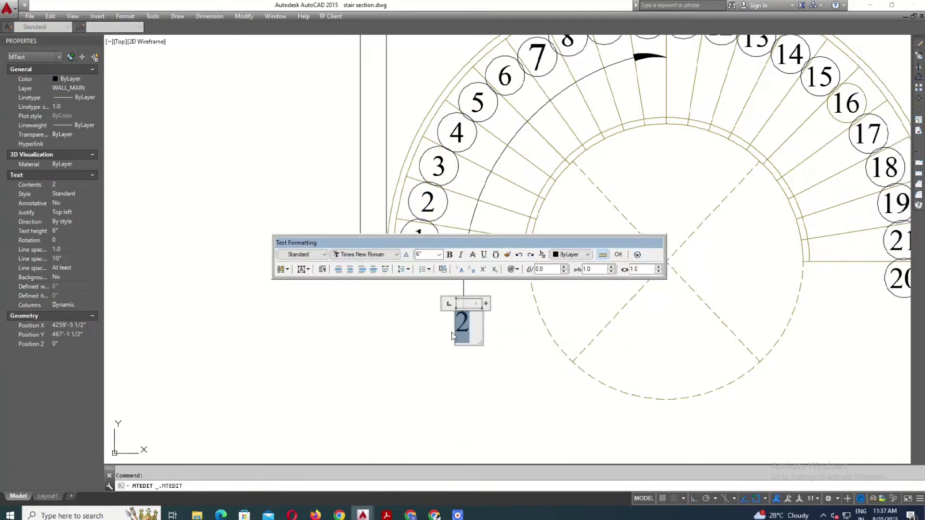
pyautogui.write('P')
pyautogui.hotkey('ctrl', 'a')
pyautogui.click(587, 254)
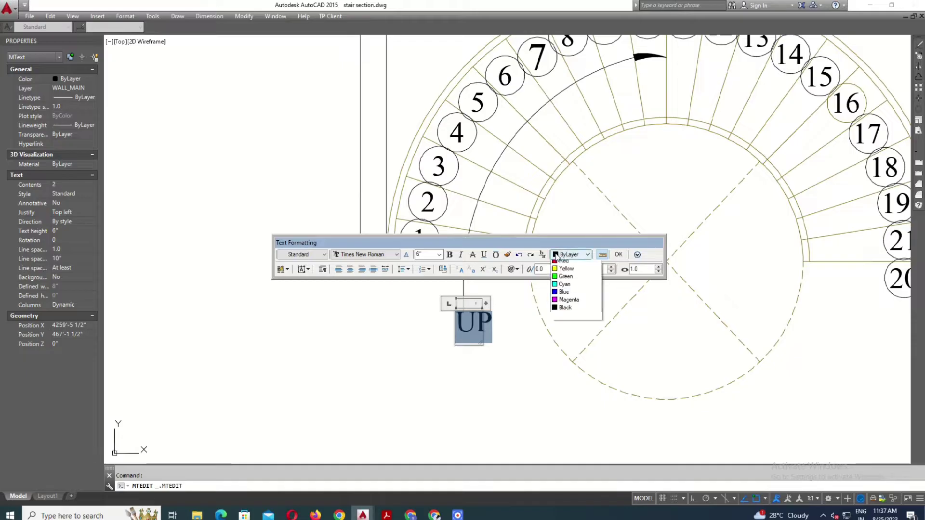
pyautogui.click(560, 311)
pyautogui.click(619, 254)
# Make the walkline dashed by matching properties from the dashed diagonal line
pyautogui.click(599, 342)
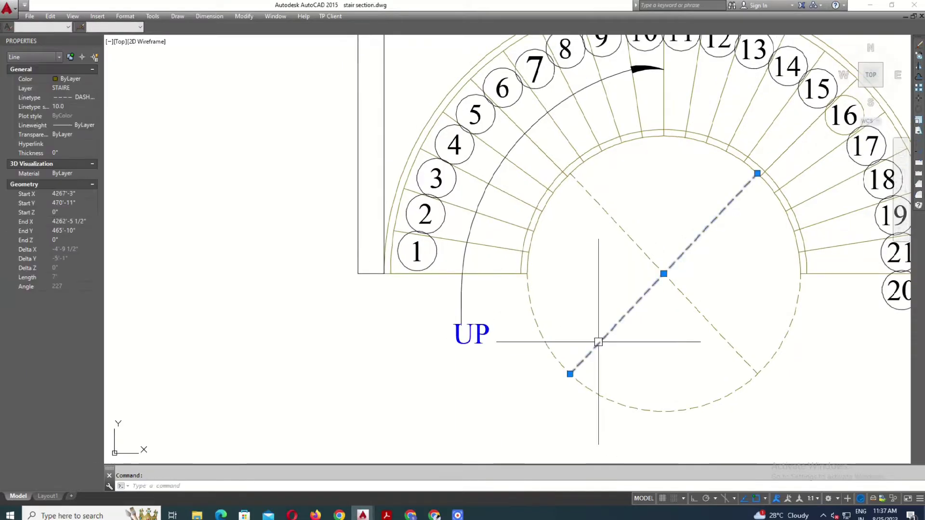
pyautogui.write('ma')
pyautogui.press('Return')
pyautogui.click(464, 284)
pyautogui.press('Escape')
pyautogui.scroll(-2, 530, 289)
pyautogui.scroll(2, 610, 259)
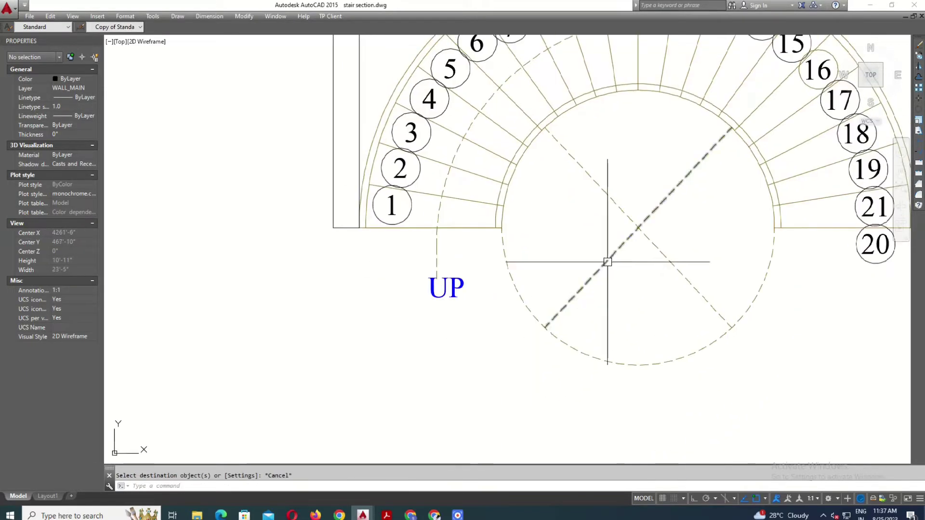
# Match the diagonal line's dashed style onto further lines using a selection window
pyautogui.click(610, 258)
pyautogui.scroll(-2, 610, 259)
pyautogui.scroll(2, 553, 276)
pyautogui.write('ma')
pyautogui.press('Return')
pyautogui.click(681, 268)
pyautogui.click(666, 212)
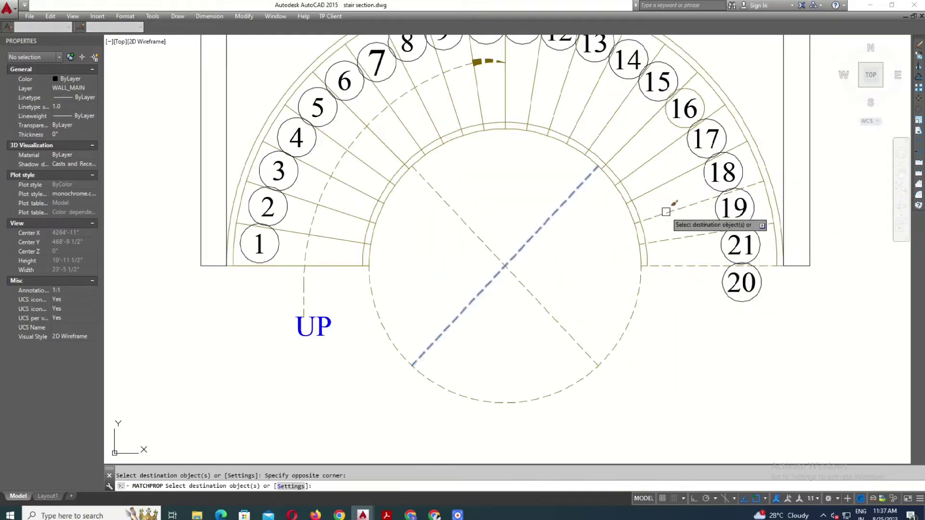
pyautogui.click(646, 155)
pyautogui.moveTo(586, 109); pyautogui.dragTo(572, 221, button='middle')
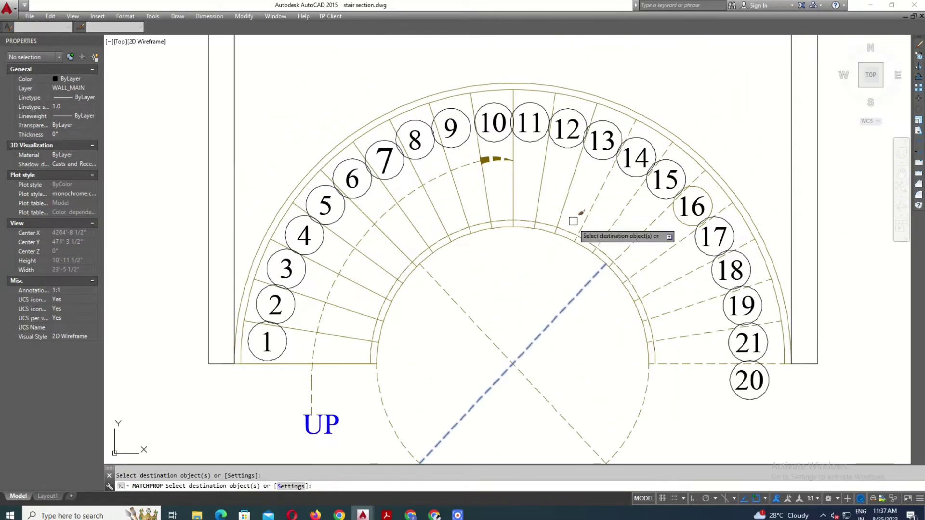
pyautogui.press('Escape')
pyautogui.scroll(-3, 579, 216)
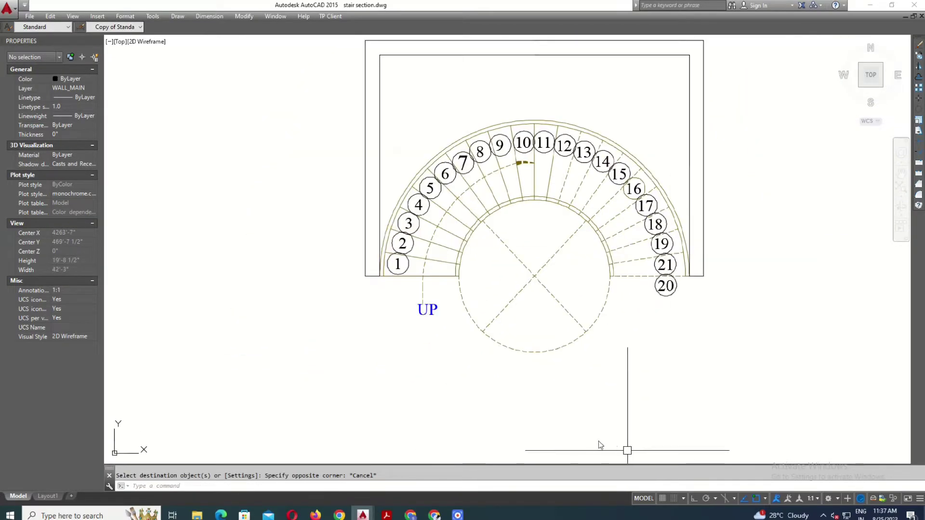
pyautogui.scroll(3, 397, 265)
# Set step circle 1 and its number to Magenta
pyautogui.click(413, 259)
pyautogui.click(376, 241)
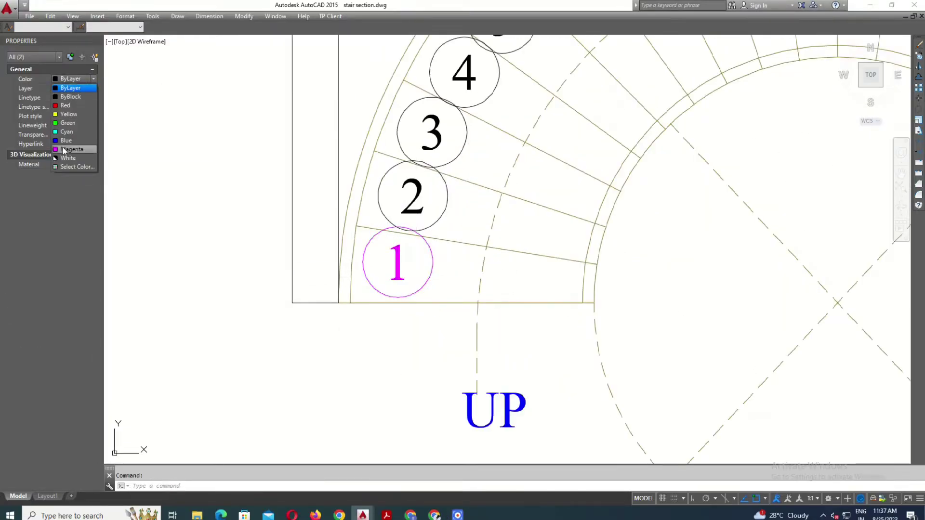
pyautogui.click(67, 149)
pyautogui.press('Escape')
# Copy step circle 1 to a new position
pyautogui.click(432, 264)
pyautogui.scroll(-2, 385, 333)
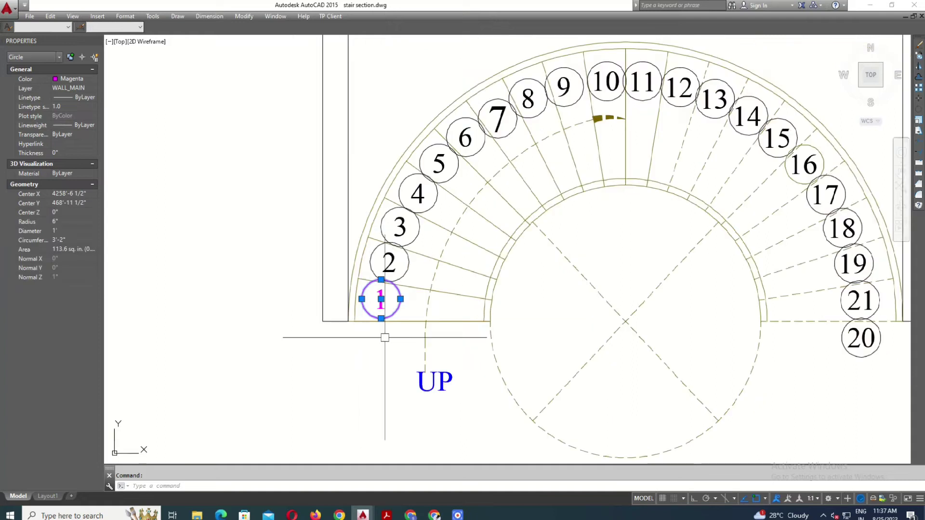
pyautogui.write('co')
pyautogui.press('Return')
pyautogui.click(384, 358)
pyautogui.click(388, 297)
pyautogui.press('Escape')
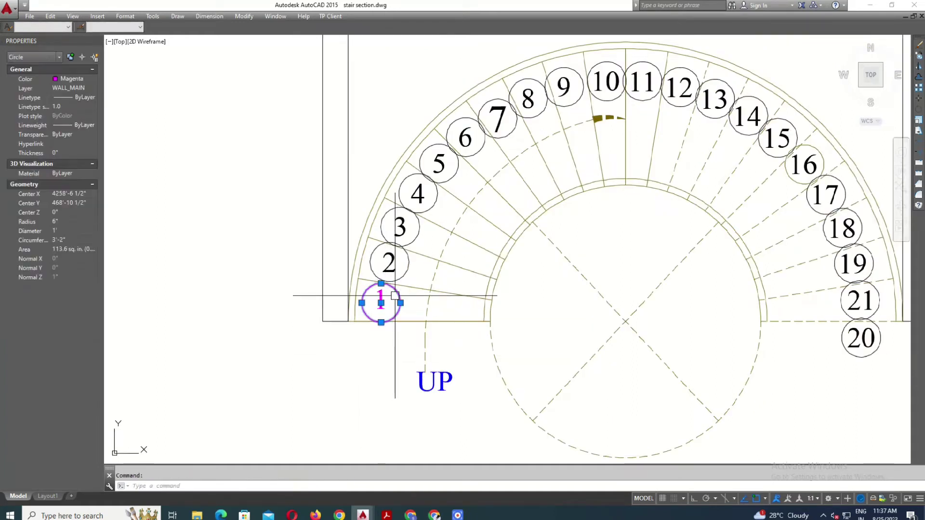
pyautogui.press('Return')
pyautogui.press('Escape')
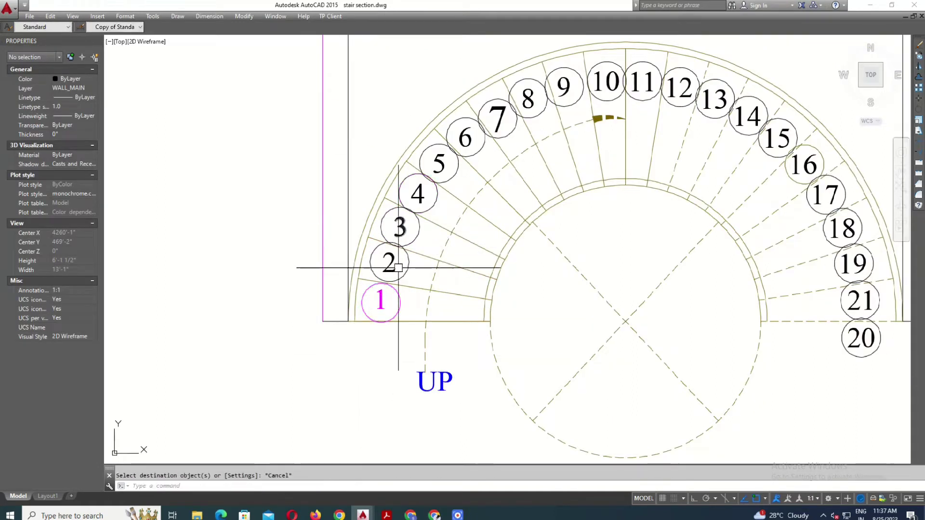
# Match circle 1's magenta properties onto step circles 3 to 8
pyautogui.click(400, 300)
pyautogui.write('ma')
pyautogui.press('Return')
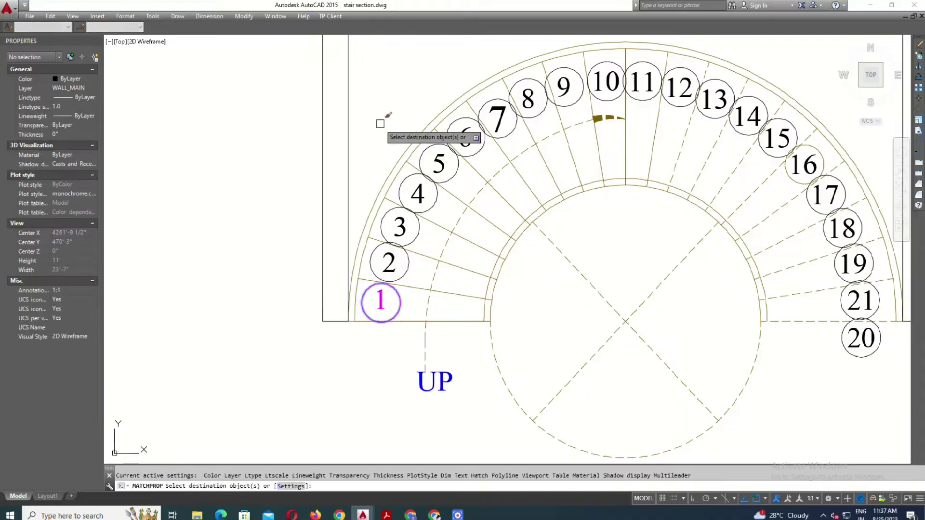
pyautogui.click(380, 109)
pyautogui.click(469, 289)
pyautogui.moveTo(469, 38); pyautogui.dragTo(453, 146, button='middle')
pyautogui.click(453, 145)
pyautogui.click(535, 265)
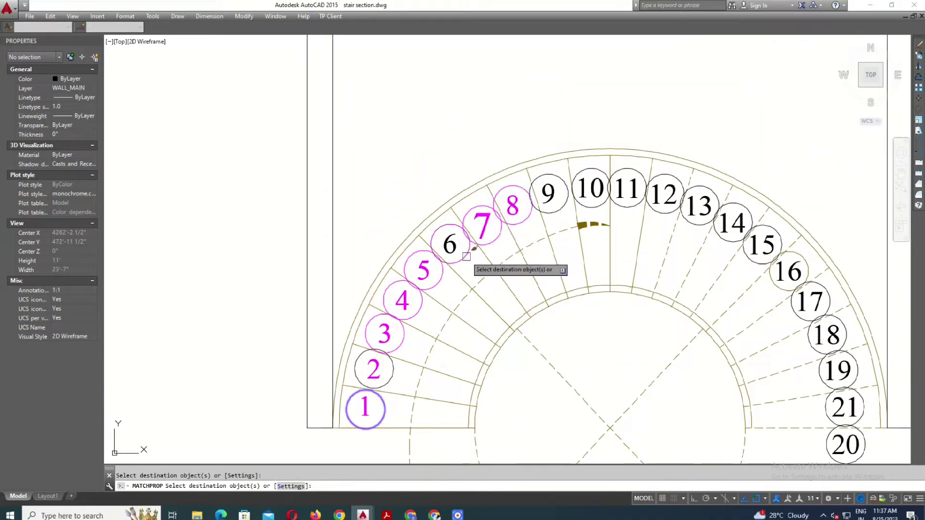
# Make step circles 9 to 21 magenta as well
pyautogui.scroll(-3, 389, 235)
pyautogui.click(463, 193)
pyautogui.click(535, 224)
pyautogui.click(541, 171)
pyautogui.click(620, 266)
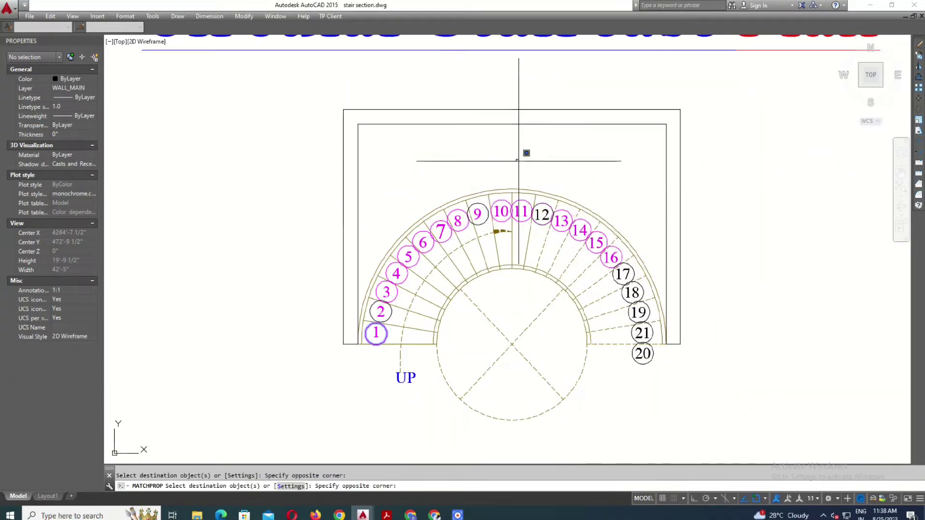
pyautogui.click(601, 187)
pyautogui.click(664, 367)
pyautogui.scroll(-2, 592, 327)
# Start a hatch and pick the wall area inside the outline
pyautogui.scroll(-2, 530, 338)
pyautogui.press('Escape')
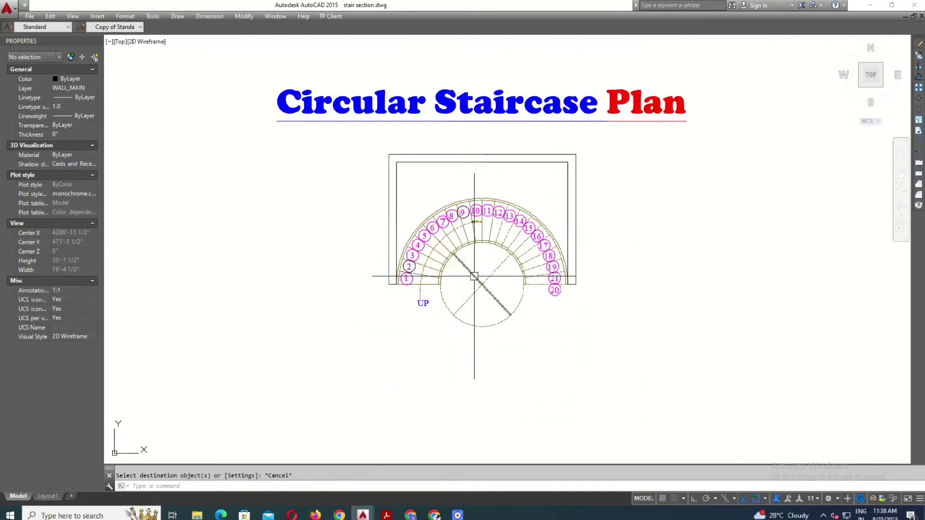
pyautogui.press('Escape')
pyautogui.scroll(3, 622, 364)
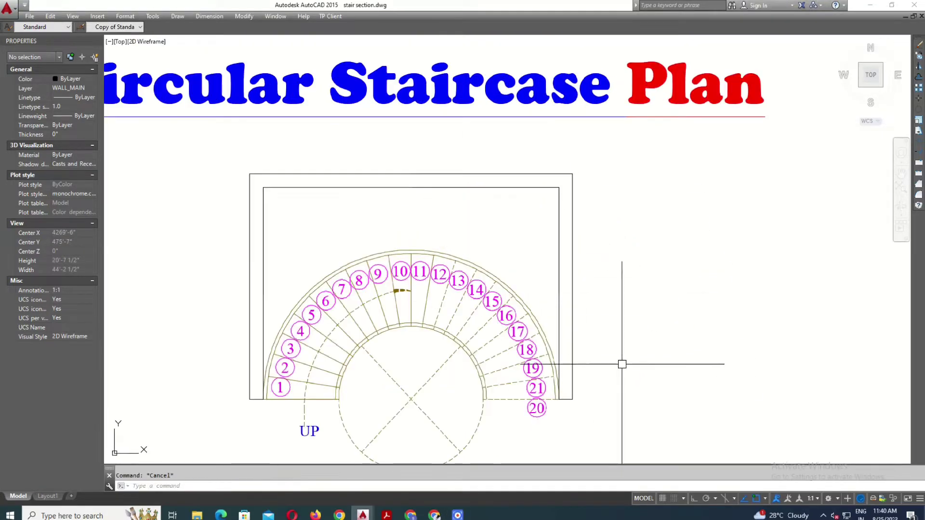
pyautogui.write('h')
pyautogui.press('Return')
pyautogui.click(259, 102)
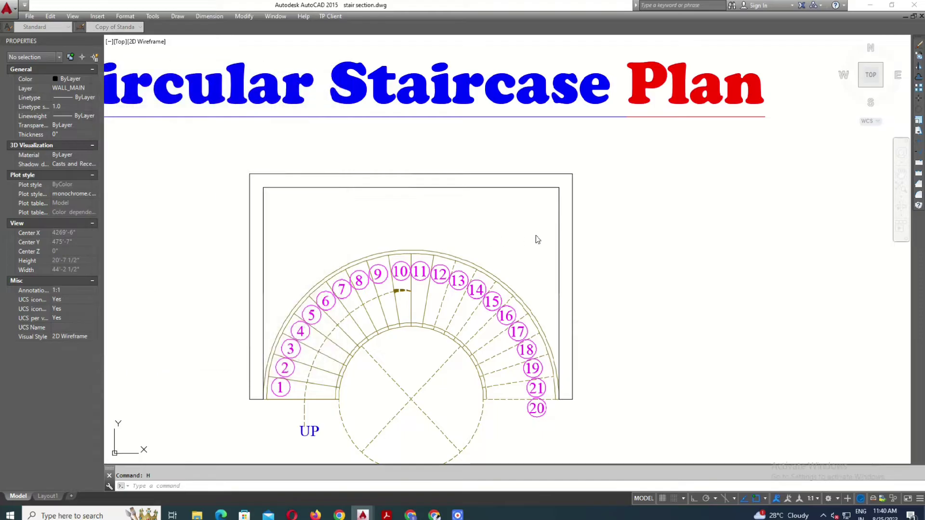
pyautogui.click(565, 240)
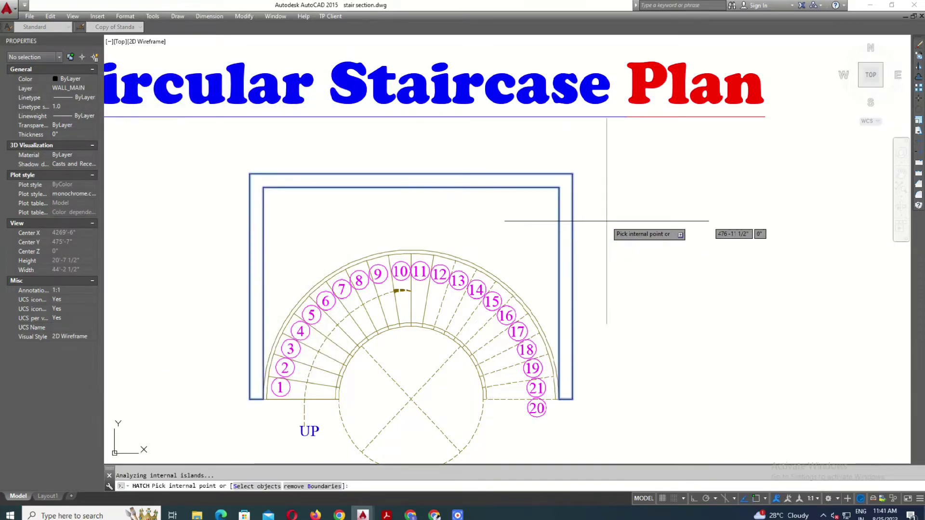
pyautogui.press('Return')
# Give the wall hatch Red colour and the ANSI32 pattern, and apply it
pyautogui.click(202, 143)
pyautogui.click(187, 176)
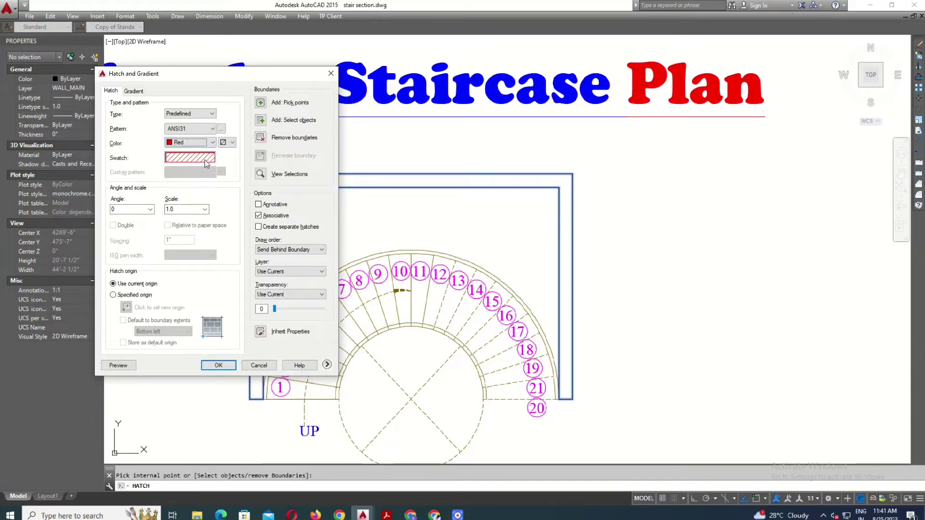
pyautogui.click(205, 161)
pyautogui.click(224, 243)
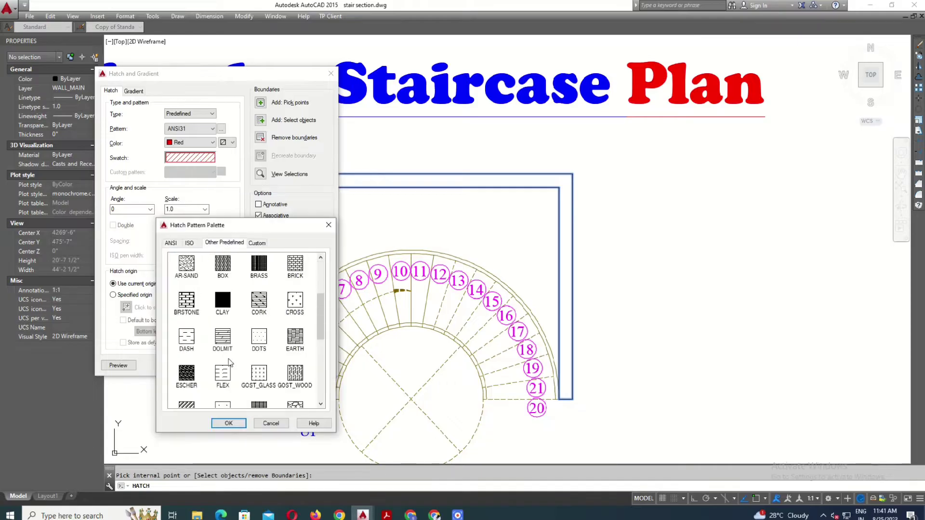
pyautogui.click(195, 243)
pyautogui.click(172, 243)
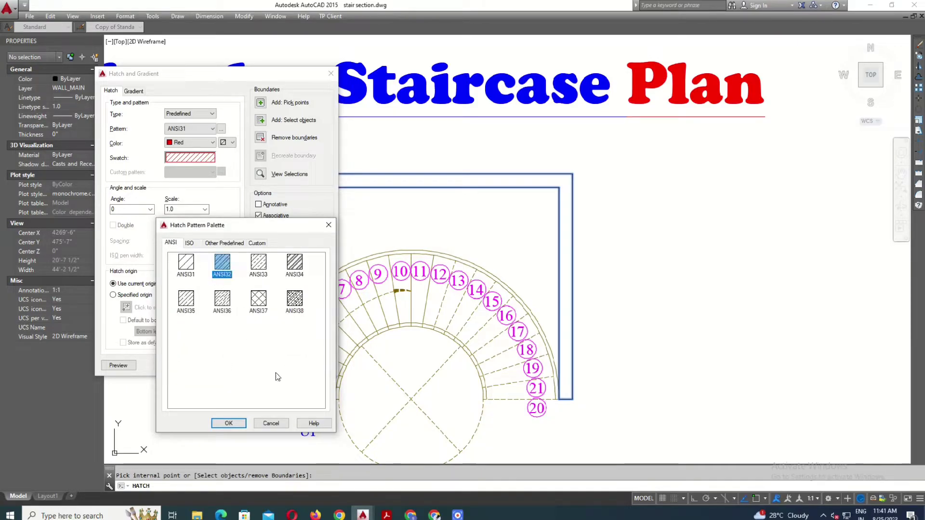
pyautogui.click(229, 424)
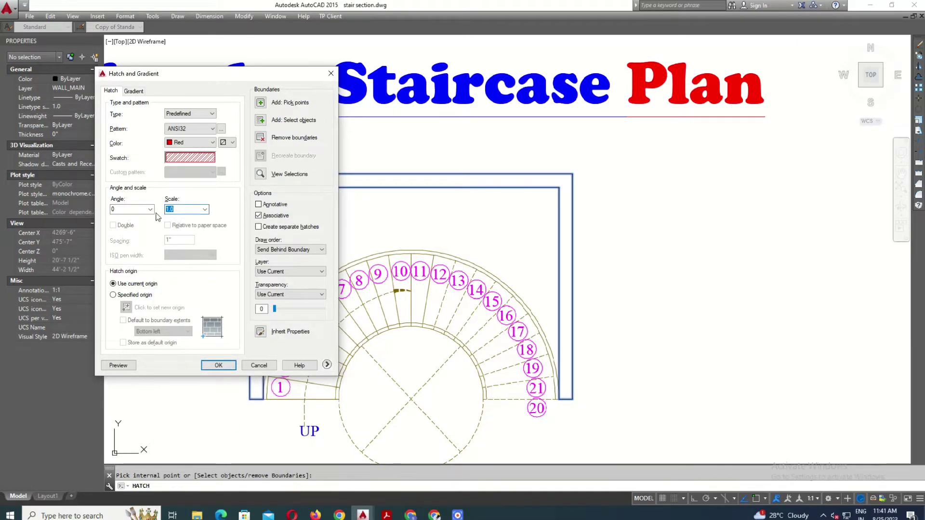
pyautogui.click(187, 209)
pyautogui.write('5')
pyautogui.click(218, 365)
pyautogui.scroll(-2, 400, 361)
pyautogui.scroll(-2, 400, 361)
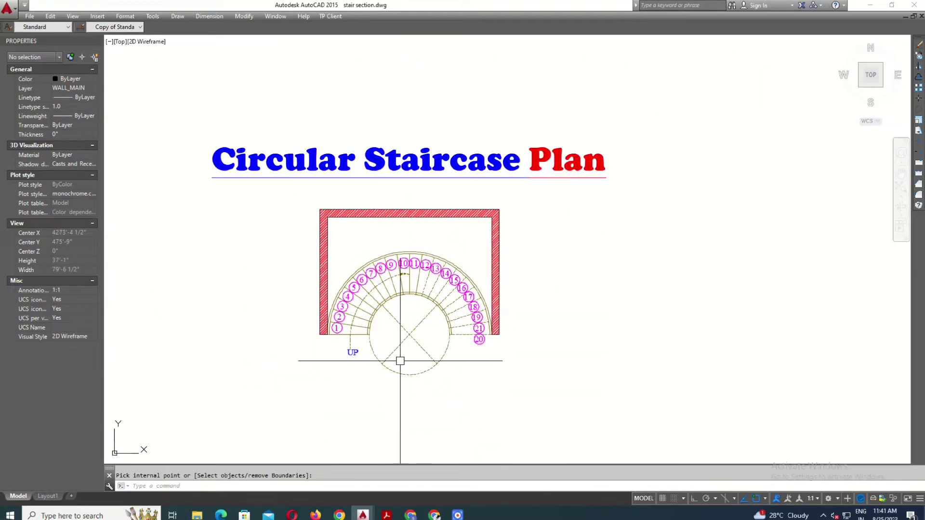
pyautogui.scroll(3, 358, 326)
# Give the UP label circle 3's magenta style
pyautogui.scroll(2, 359, 327)
pyautogui.click(305, 261)
pyautogui.write('ma')
pyautogui.press('Return')
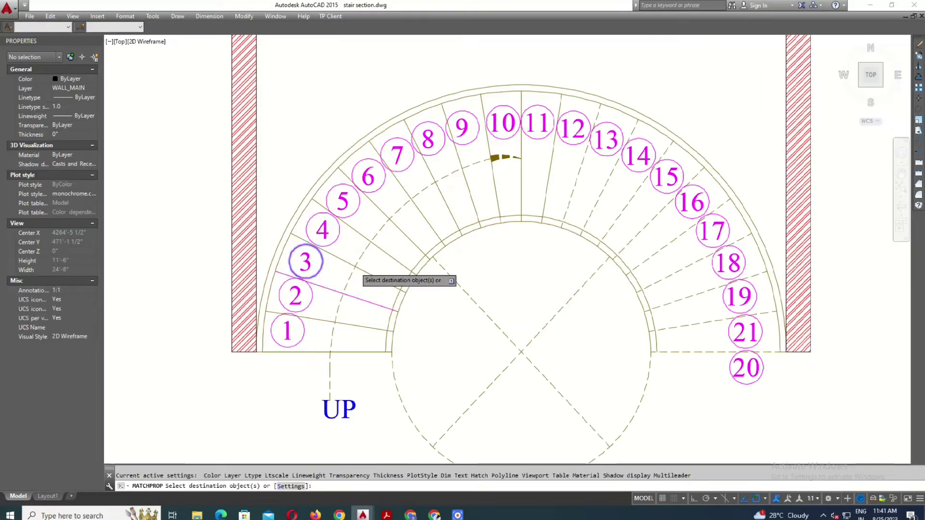
pyautogui.scroll(-1, 358, 277)
pyautogui.scroll(2, 357, 354)
pyautogui.click(350, 347)
pyautogui.press('Return')
pyautogui.doubleClick(357, 354)
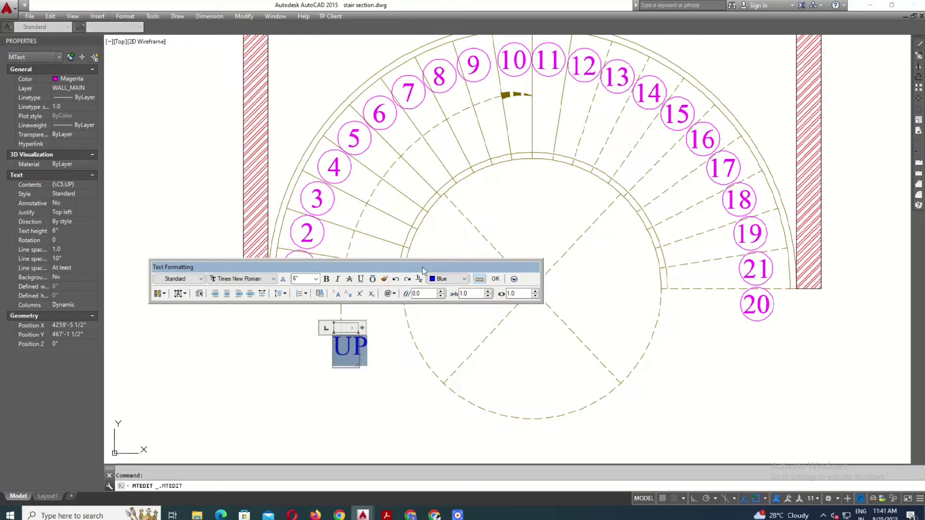
pyautogui.click(431, 354)
# Copy the UP label to the stairwell centre and open it to rewrite as OPEN BELOW
pyautogui.scroll(-1, 426, 352)
pyautogui.scroll(-2, 424, 352)
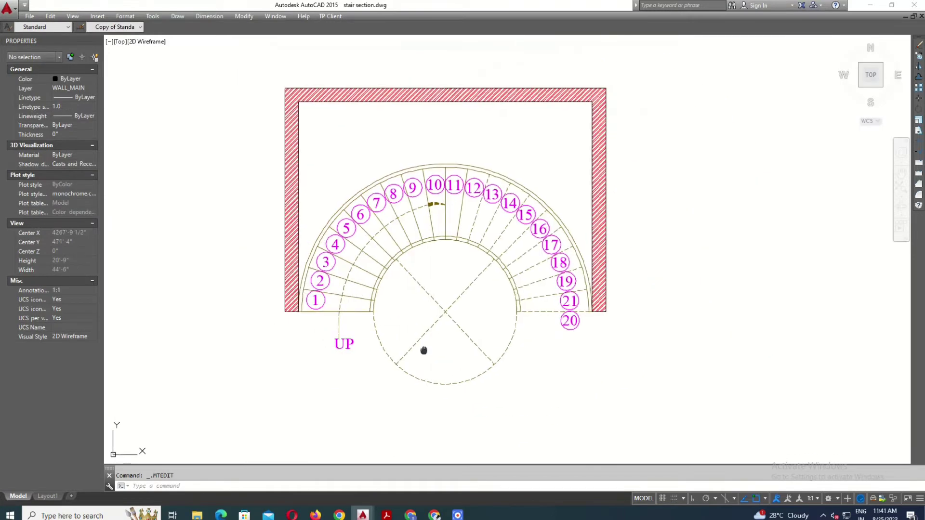
pyautogui.scroll(-2, 573, 320)
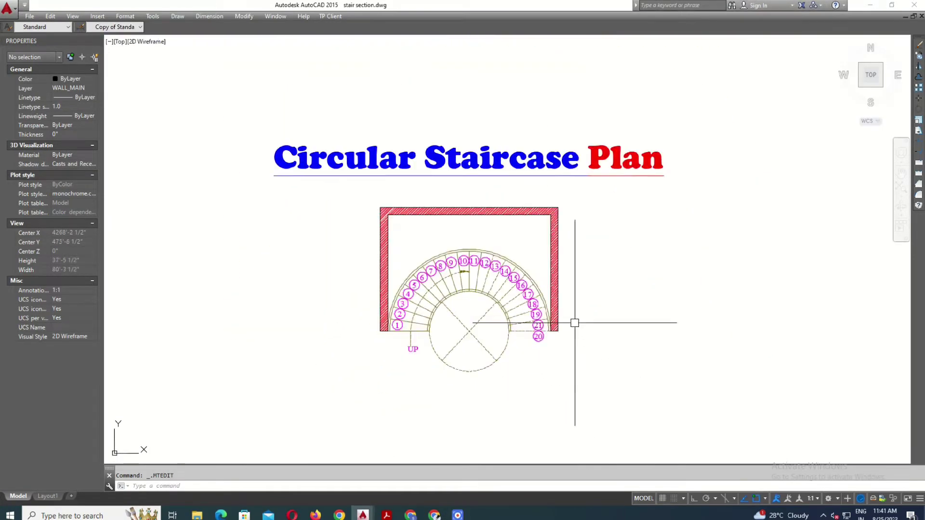
pyautogui.scroll(2, 494, 291)
pyautogui.click(351, 396)
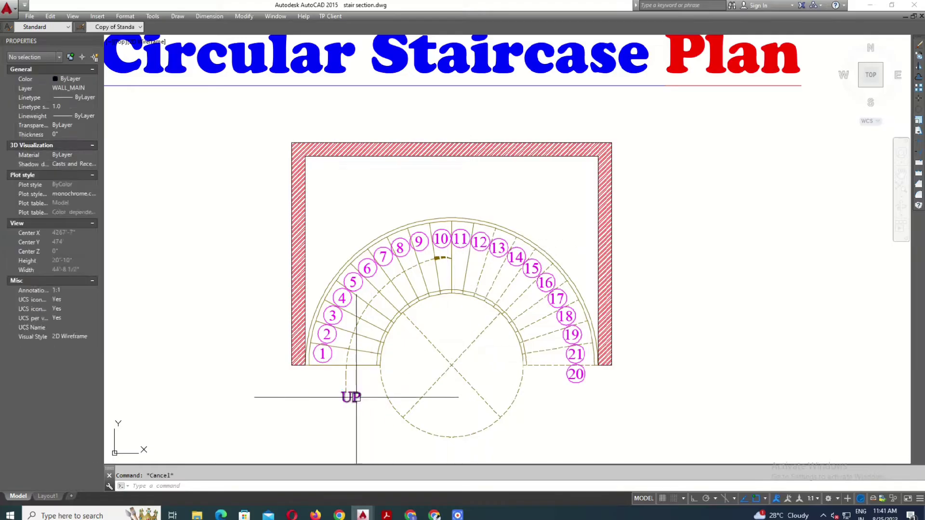
pyautogui.write('co')
pyautogui.press('Return')
pyautogui.click(345, 430)
pyautogui.click(433, 387)
pyautogui.doubleClick(445, 355)
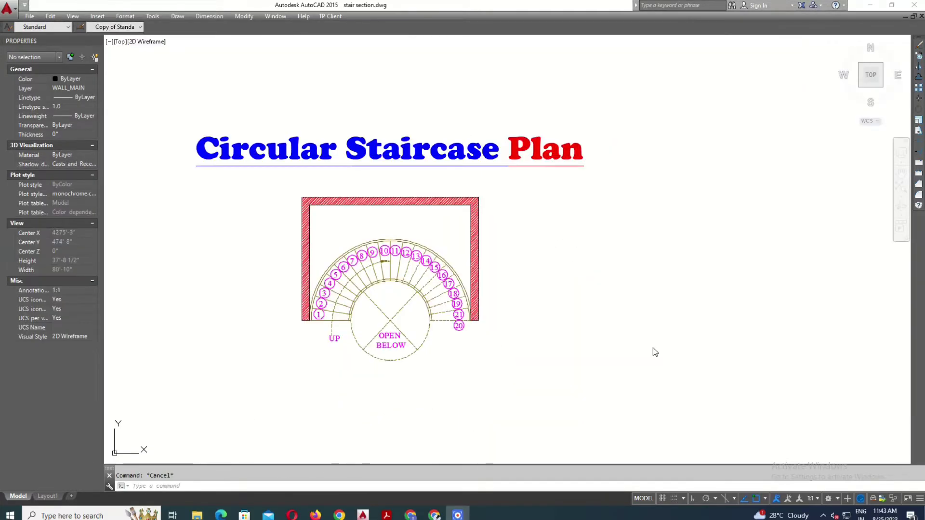
# Start hatching the floor area, then cancel the command
pyautogui.write('h')
pyautogui.press('Return')
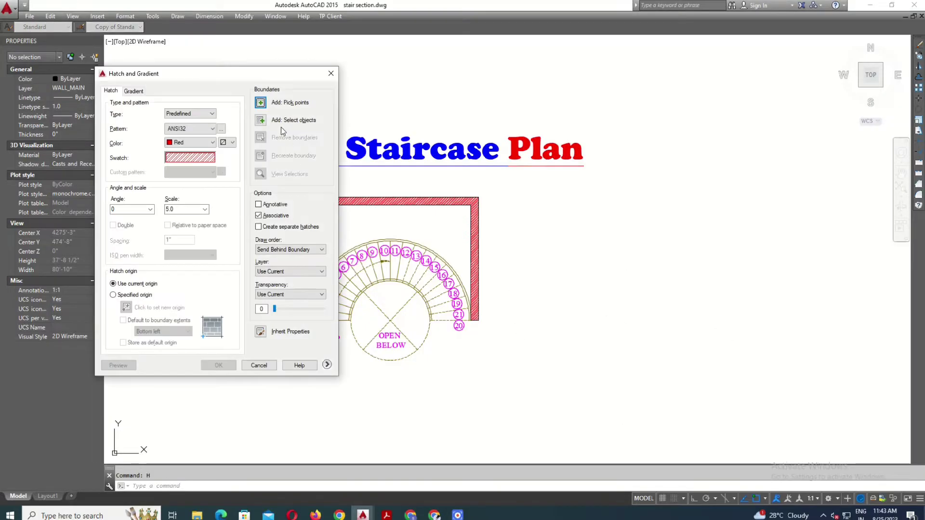
pyautogui.click(282, 127)
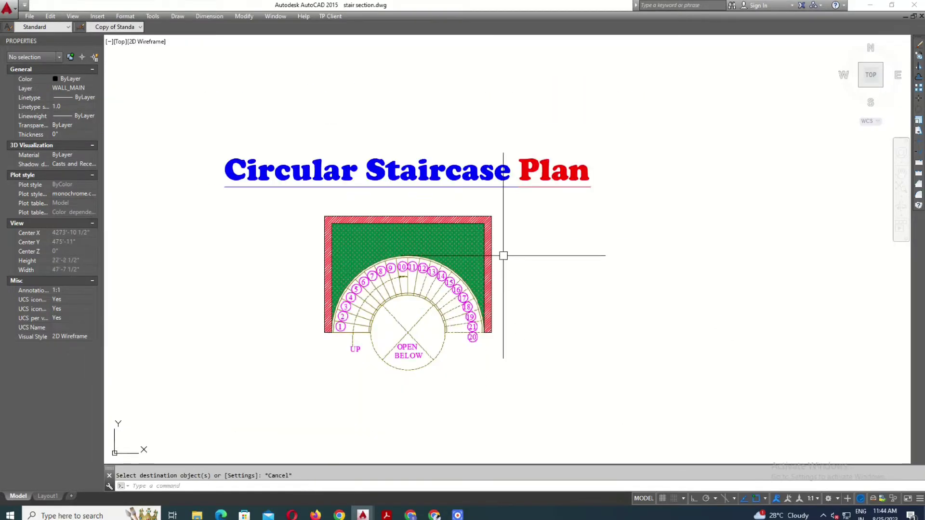
pyautogui.press('Escape')
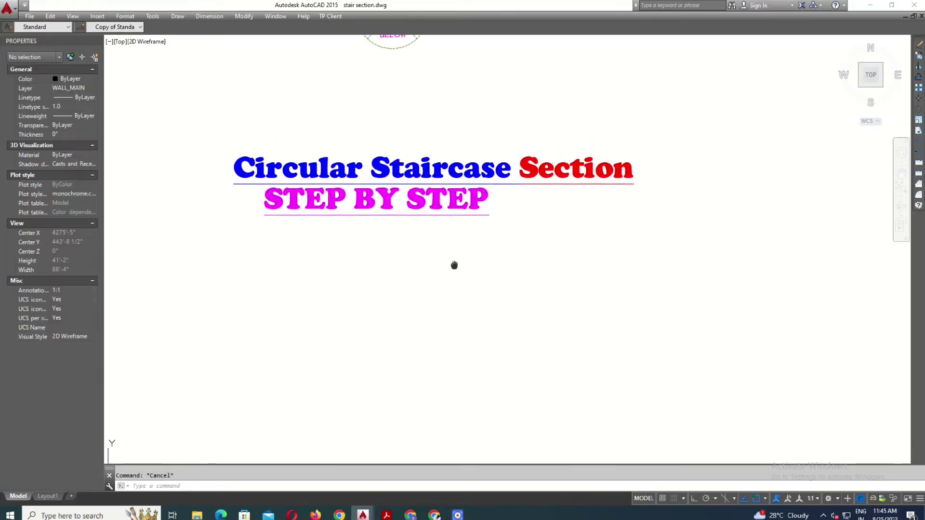
# Paste the stair plan and project vertical construction lines through the wall edges
pyautogui.hotkey('ctrl', 'shift', 'v')
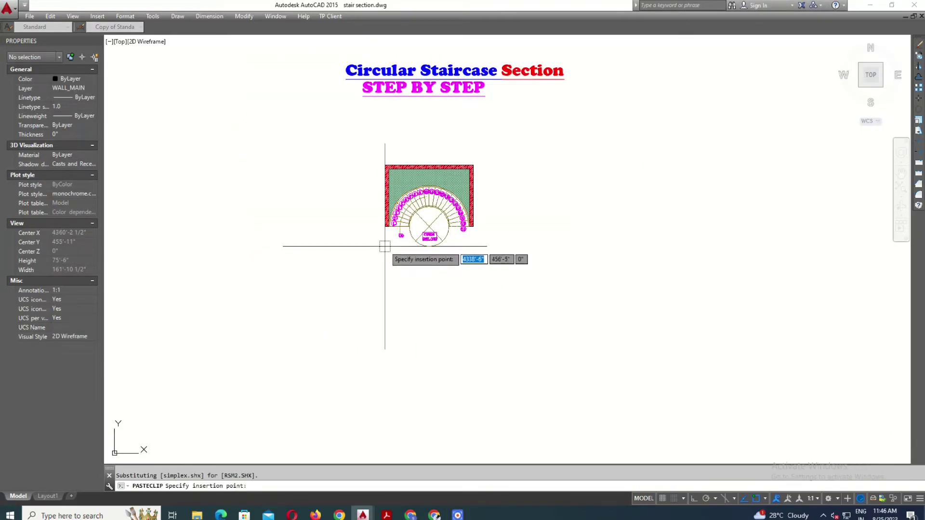
pyautogui.scroll(5, 433, 426)
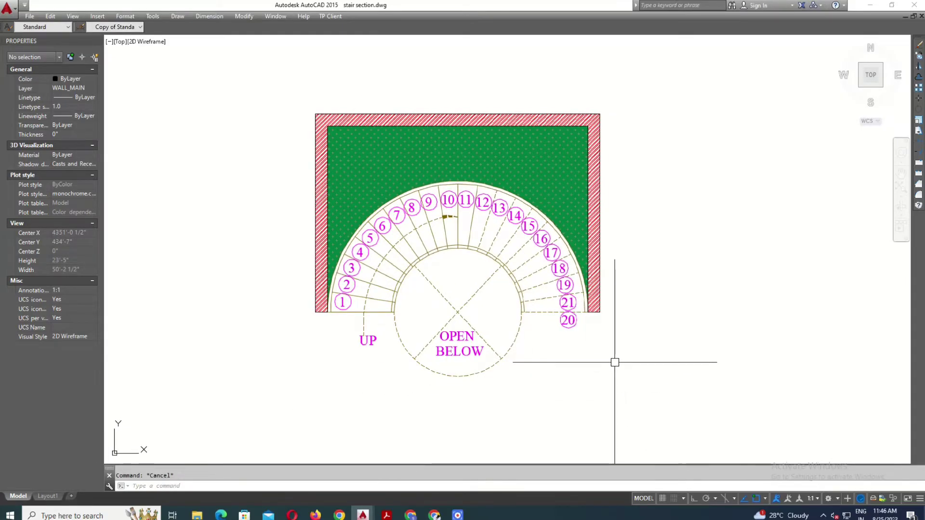
pyautogui.write('XLINE')
pyautogui.press('v')
pyautogui.press('Return')
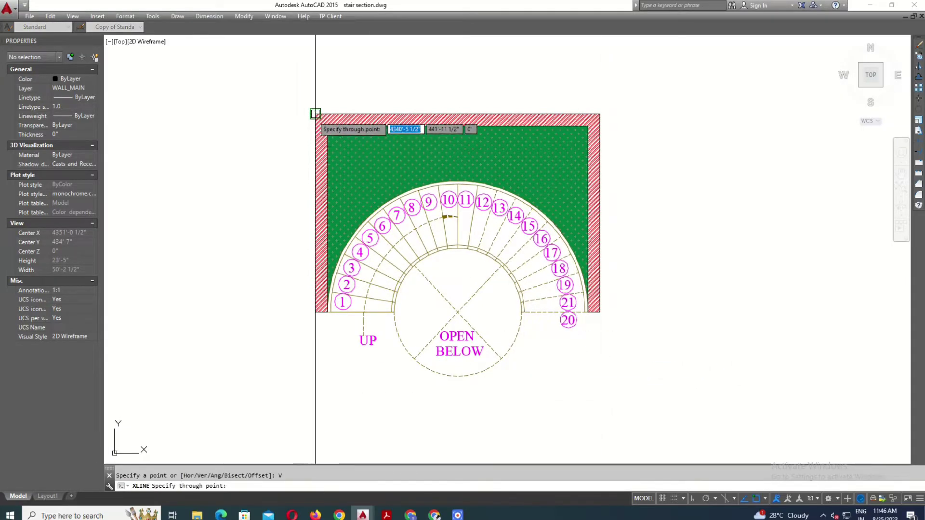
pyautogui.click(316, 114)
pyautogui.click(588, 128)
pyautogui.scroll(-5, 443, 324)
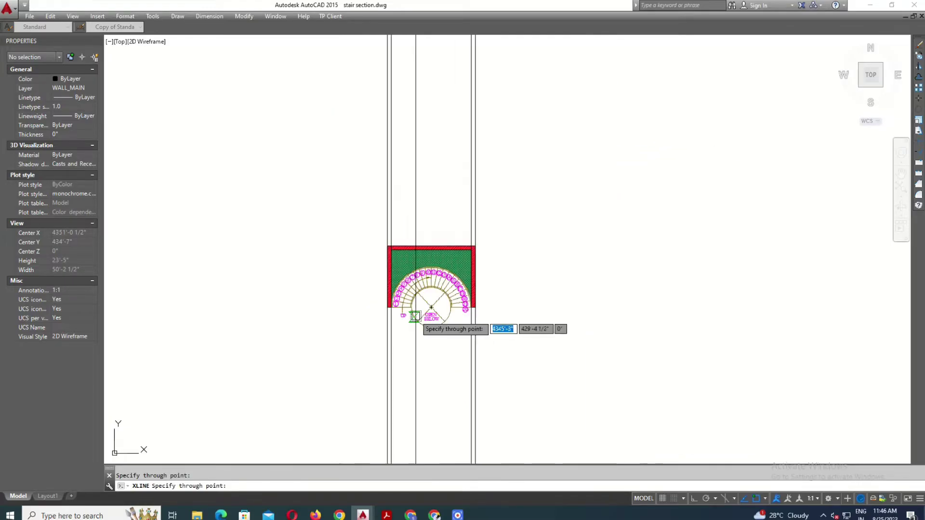
pyautogui.press('Escape')
pyautogui.scroll(5, 547, 245)
# Draw a horizontal construction line above the plan and set its offset distance
pyautogui.press('Return')
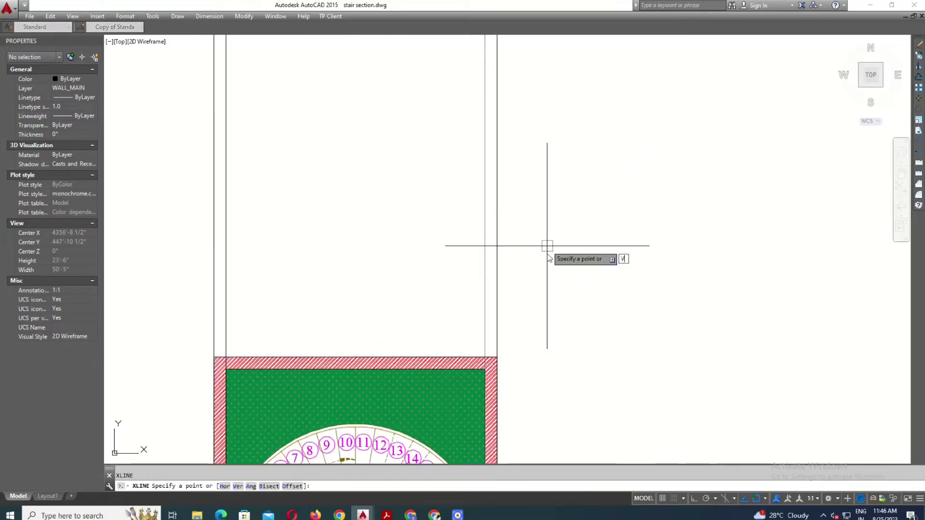
pyautogui.write('h')
pyautogui.press('Return')
pyautogui.scroll(-3, 495, 237)
pyautogui.click(495, 246)
pyautogui.press('Escape')
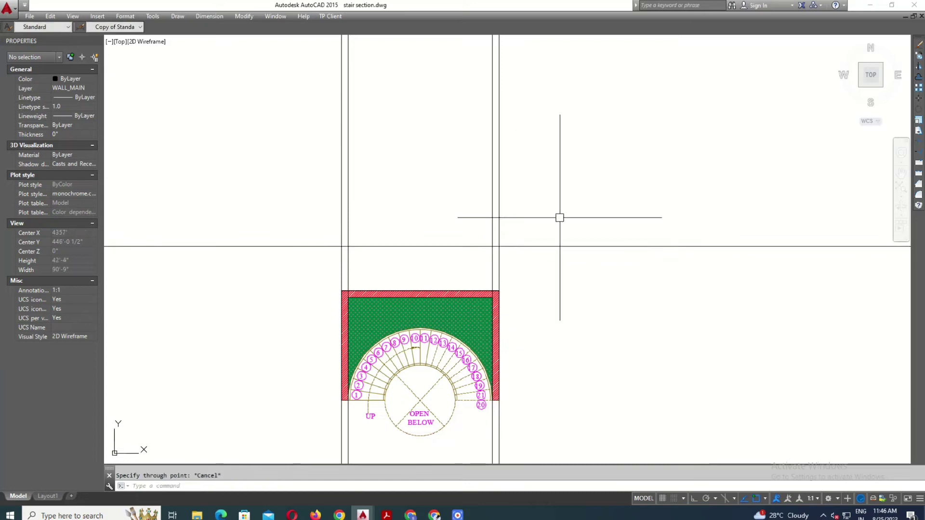
pyautogui.write('o')
pyautogui.press('Return')
pyautogui.press('Return')
# Offset the horizontal construction line upward to make a second one
pyautogui.click(550, 247)
pyautogui.click(544, 208)
pyautogui.press('Escape')
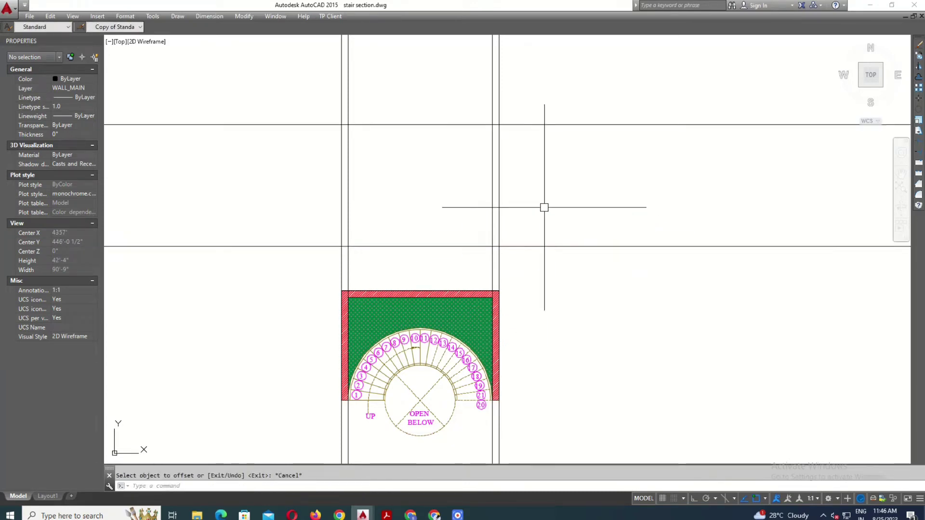
# Trim the construction lines into the section rectangle with two side walls
pyautogui.write('tr')
pyautogui.press('Return')
pyautogui.click(528, 125)
pyautogui.click(529, 246)
pyautogui.press('Return')
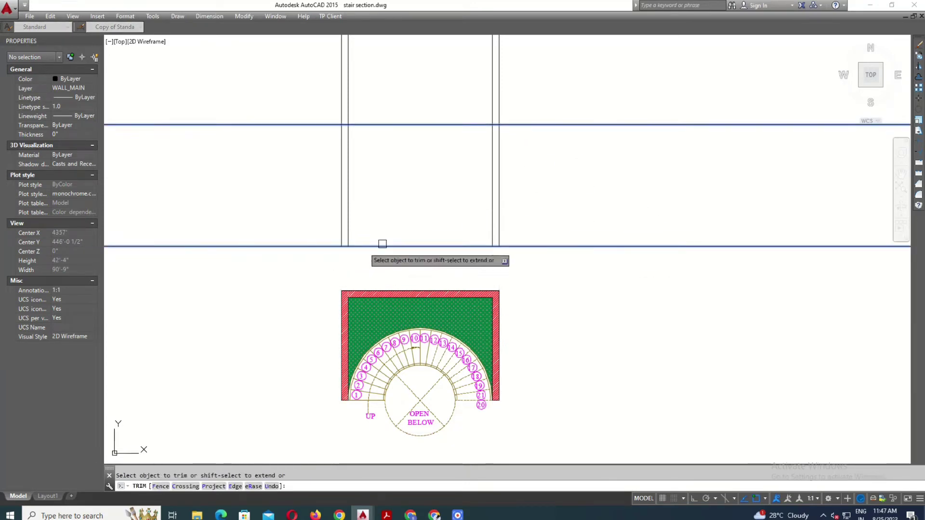
pyautogui.press('Escape')
pyautogui.press('Return')
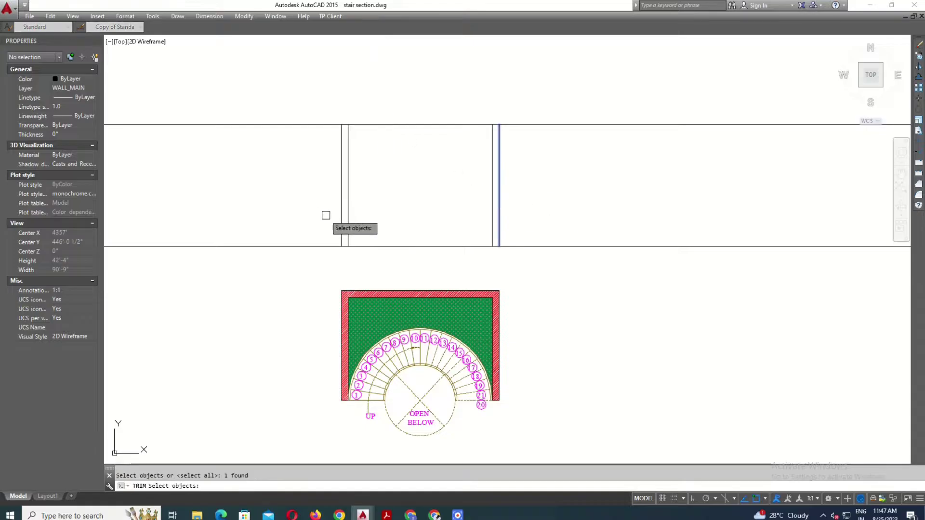
pyautogui.moveTo(325, 131); pyautogui.dragTo(145, 337)
pyautogui.moveTo(636, 105); pyautogui.dragTo(565, 275)
pyautogui.press('Escape')
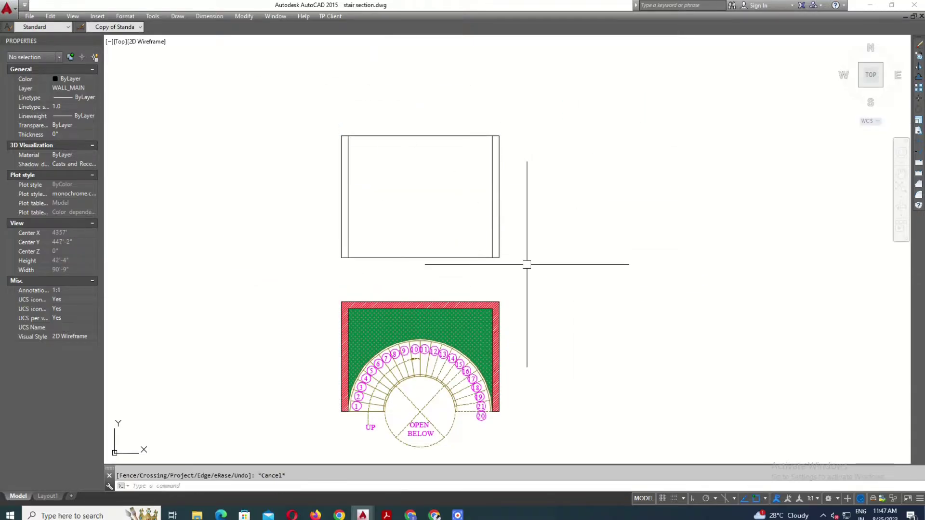
pyautogui.write('h')
pyautogui.press('Return')
# Pick inside the section's two wall strips as the hatch area
pyautogui.press('Escape')
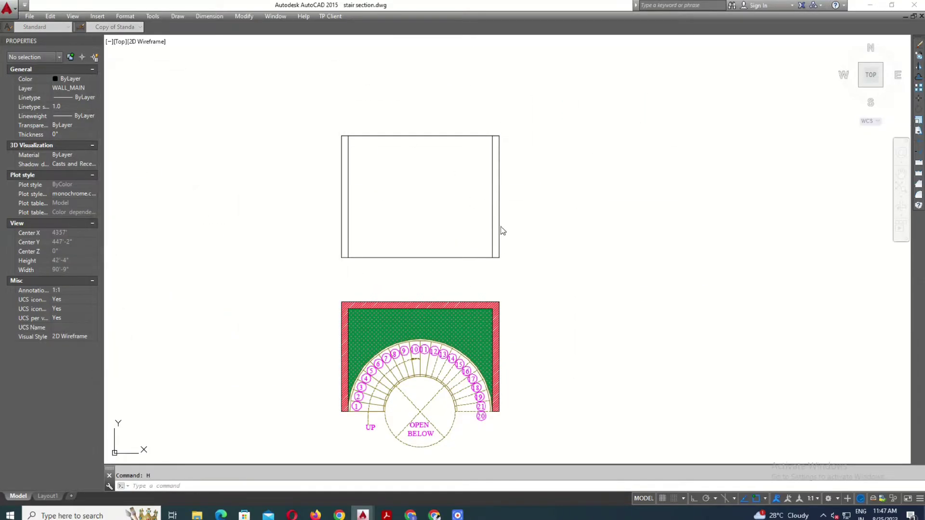
pyautogui.scroll(3, 503, 231)
pyautogui.click(490, 226)
pyautogui.scroll(-3, 484, 233)
pyautogui.click(337, 231)
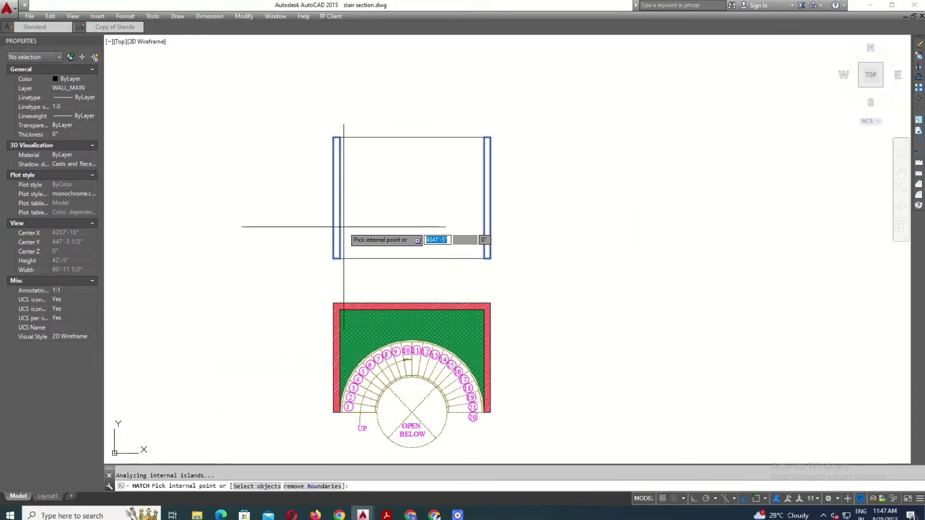
pyautogui.press('Return')
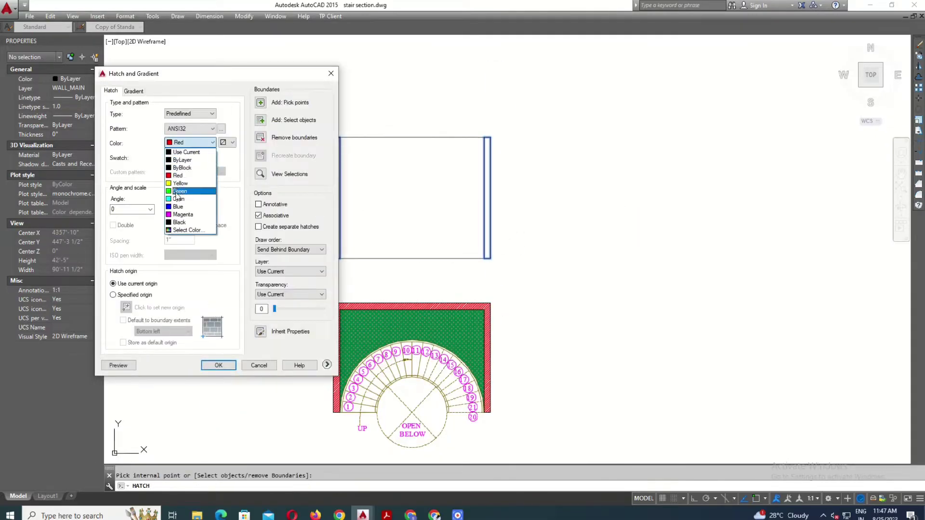
# Fill the walls with grey Color 8 using the SOLID pattern
pyautogui.click(188, 230)
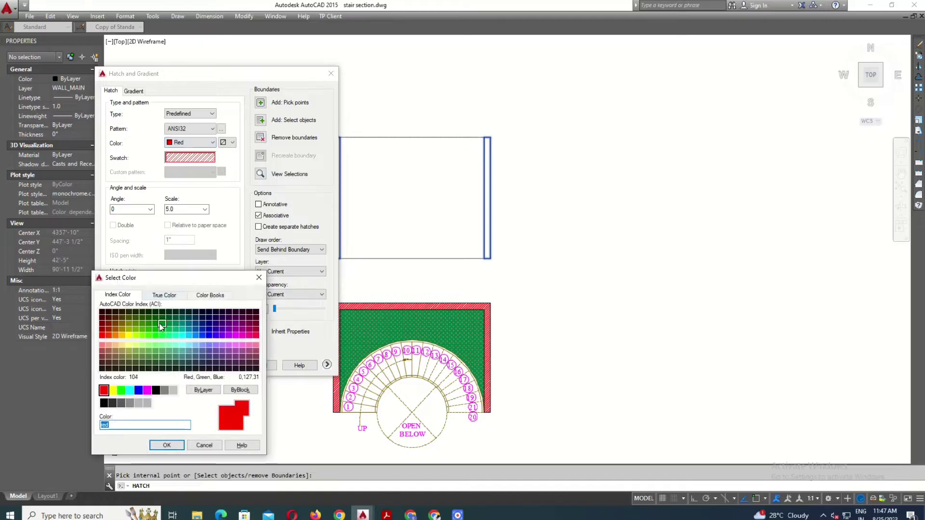
pyautogui.click(174, 448)
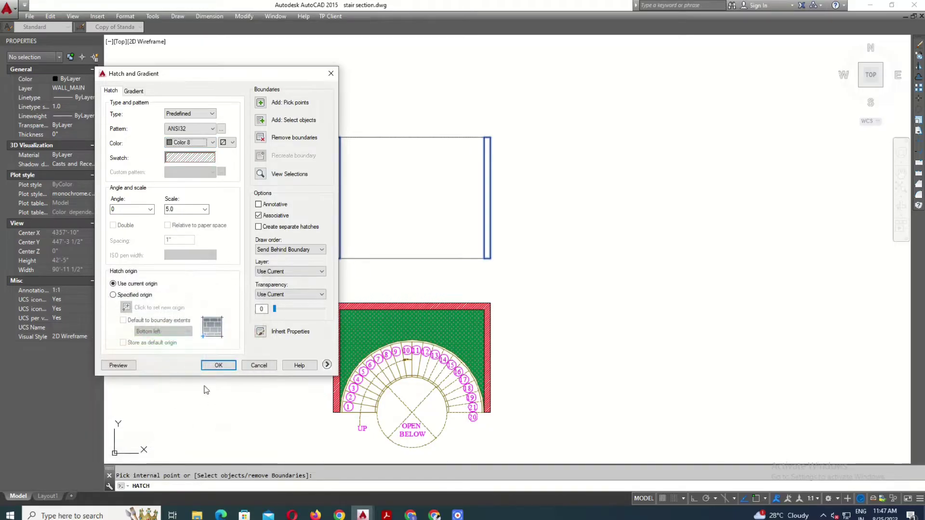
pyautogui.click(190, 157)
pyautogui.click(190, 243)
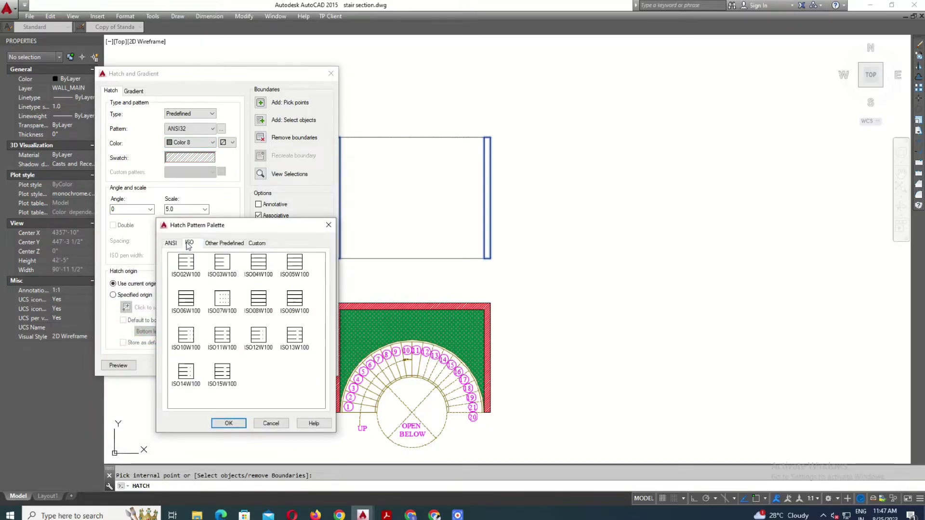
pyautogui.click(224, 243)
pyautogui.click(229, 427)
pyautogui.click(225, 368)
pyautogui.scroll(3, 466, 276)
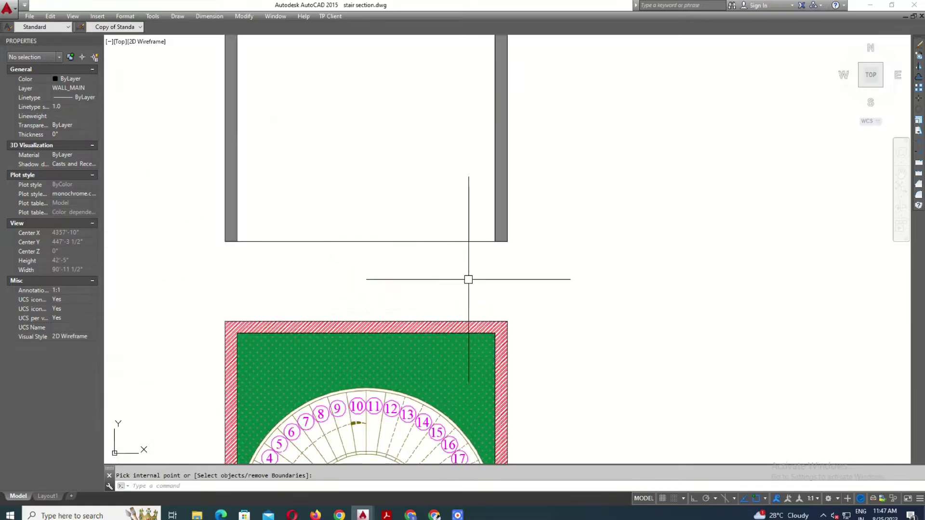
pyautogui.scroll(-3, 443, 246)
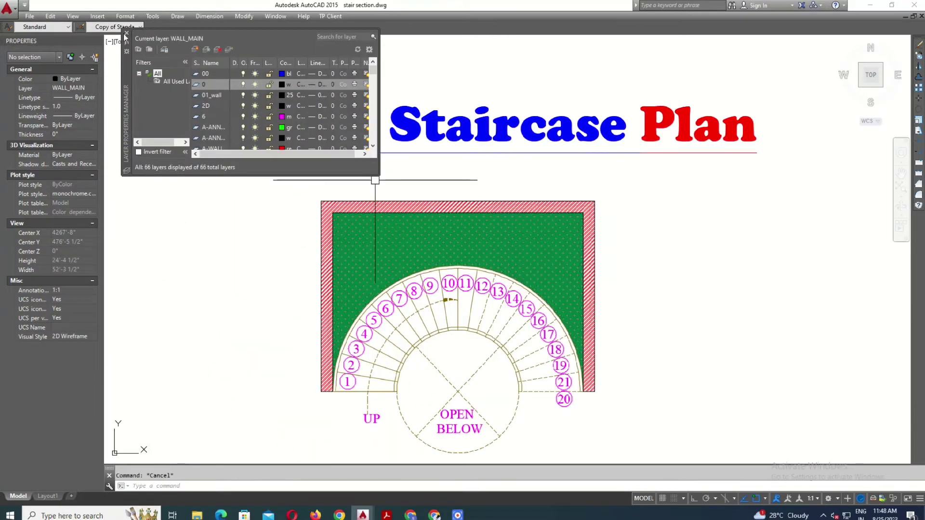
# Close the layer settings, begin a horizontal leader at the right wall, then cancel it
pyautogui.click(126, 34)
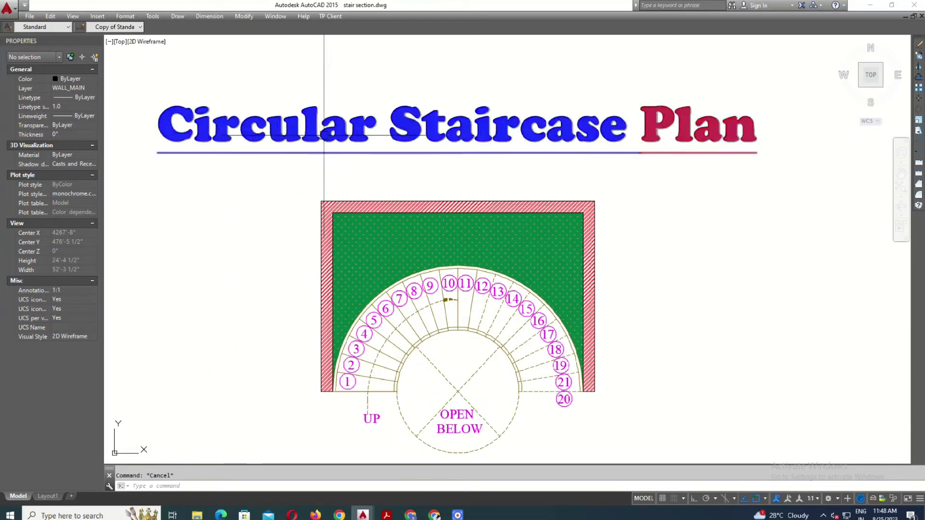
pyautogui.write('l')
pyautogui.press('Return')
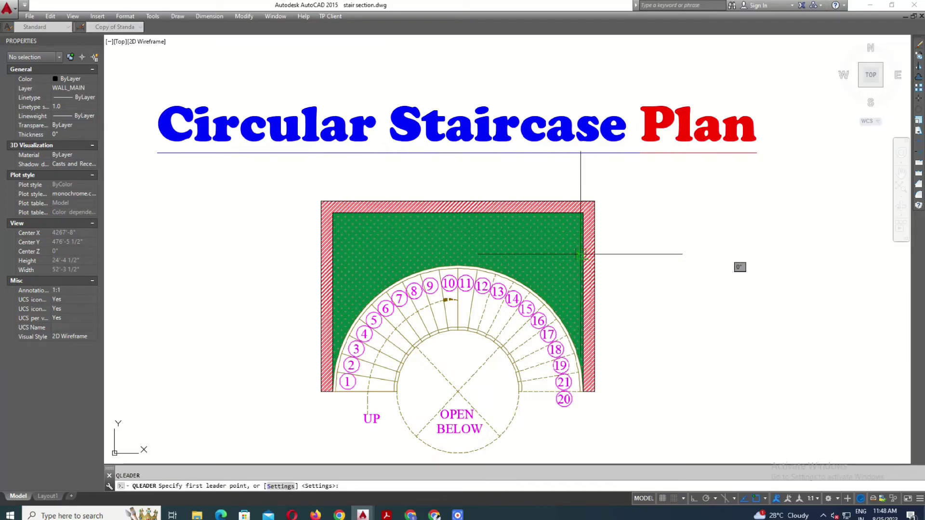
pyautogui.click(584, 256)
pyautogui.press('F8')
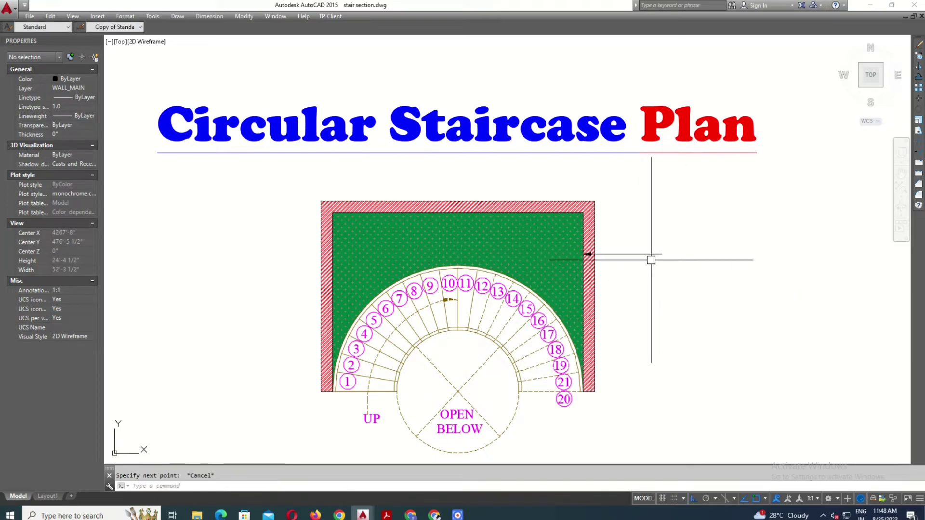
pyautogui.scroll(3, 554, 244)
pyautogui.press('Escape')
pyautogui.scroll(-3, 528, 227)
# Copy the OPEN BELOW text beside the lawn arrow and change it to LAWN
pyautogui.click(432, 409)
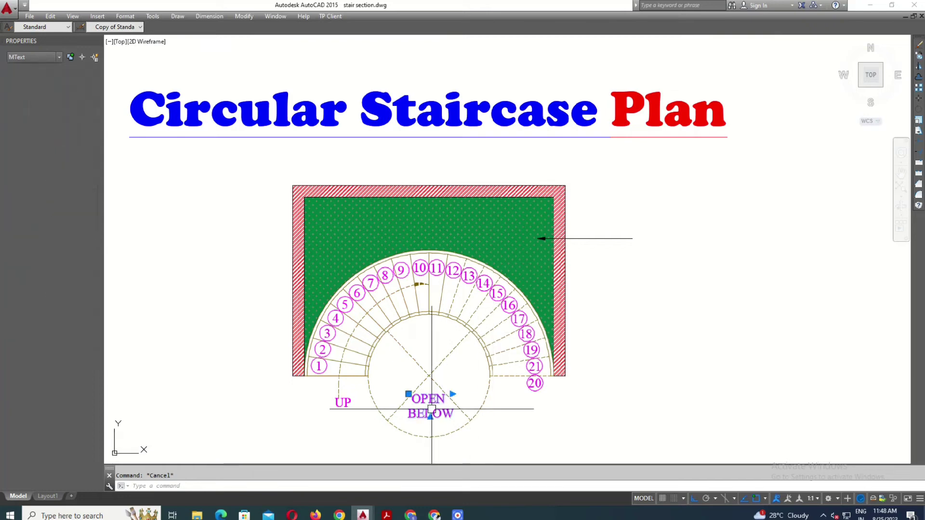
pyautogui.write('co')
pyautogui.press('Return')
pyautogui.click(431, 409)
pyautogui.press('F8')
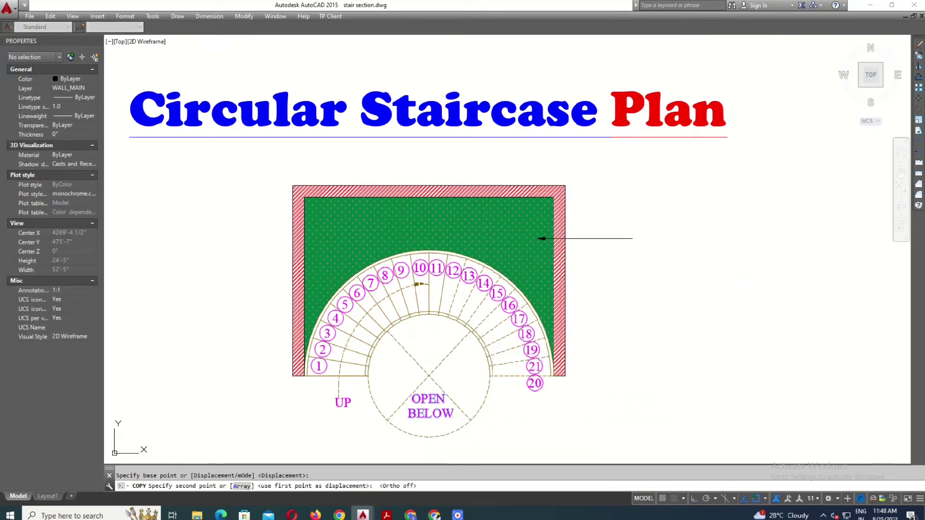
pyautogui.click(650, 247)
pyautogui.doubleClick(648, 243)
pyautogui.write('LAWN')
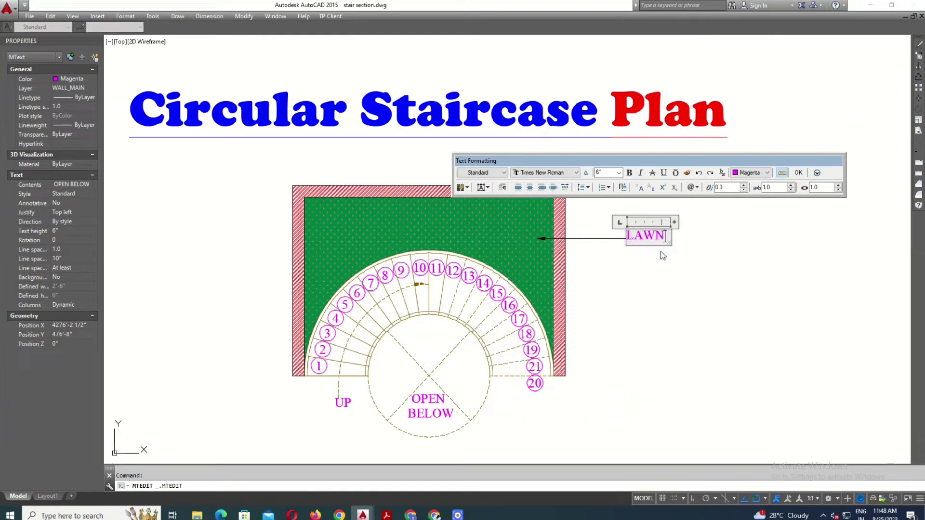
pyautogui.click(661, 255)
# Copy the LAWN label and its arrow lower down, beside the right wall
pyautogui.click(652, 279)
pyautogui.click(617, 230)
pyautogui.write('co')
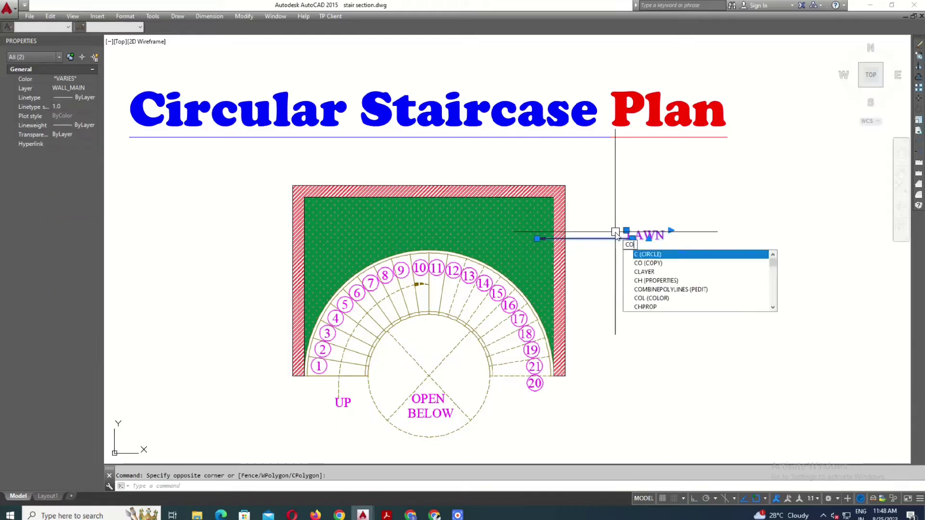
pyautogui.press('Return')
pyautogui.click(537, 238)
pyautogui.click(554, 285)
pyautogui.scroll(3, 612, 288)
pyautogui.press('Escape')
# Shorten the copied arrow to end at the wall and move its label onto it
pyautogui.click(626, 283)
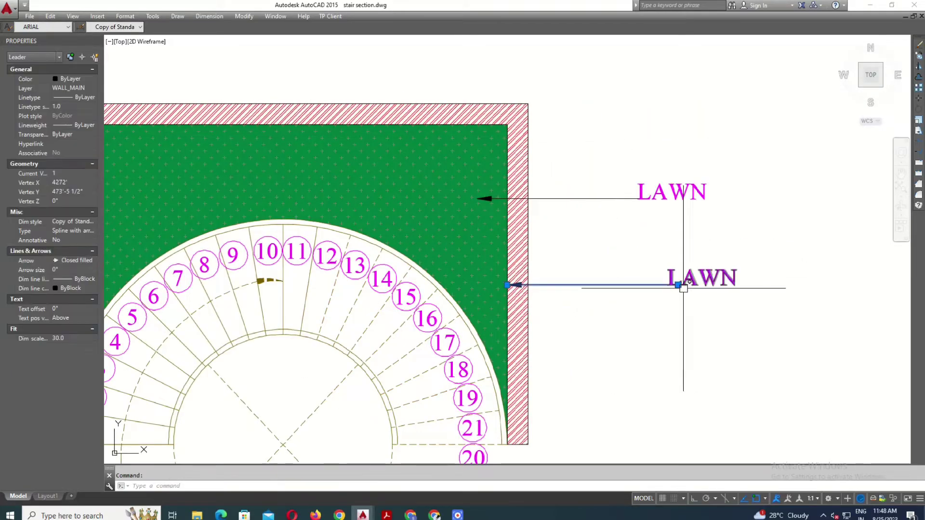
pyautogui.click(681, 282)
pyautogui.click(600, 282)
pyautogui.click(671, 285)
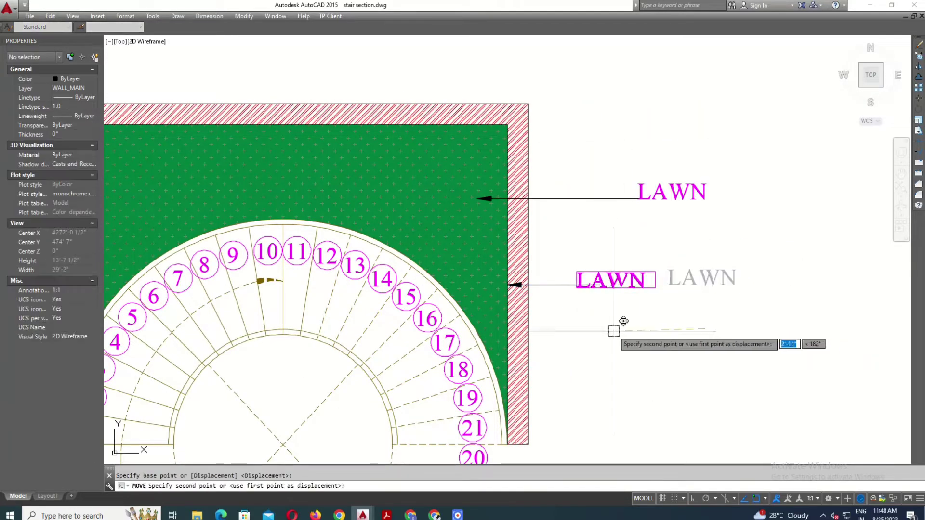
pyautogui.click(601, 273)
pyautogui.press('Escape')
# Change the lower label to WALL in a sans-serif Yu Gothic UI font
pyautogui.scroll(-3, 638, 309)
pyautogui.doubleClick(654, 289)
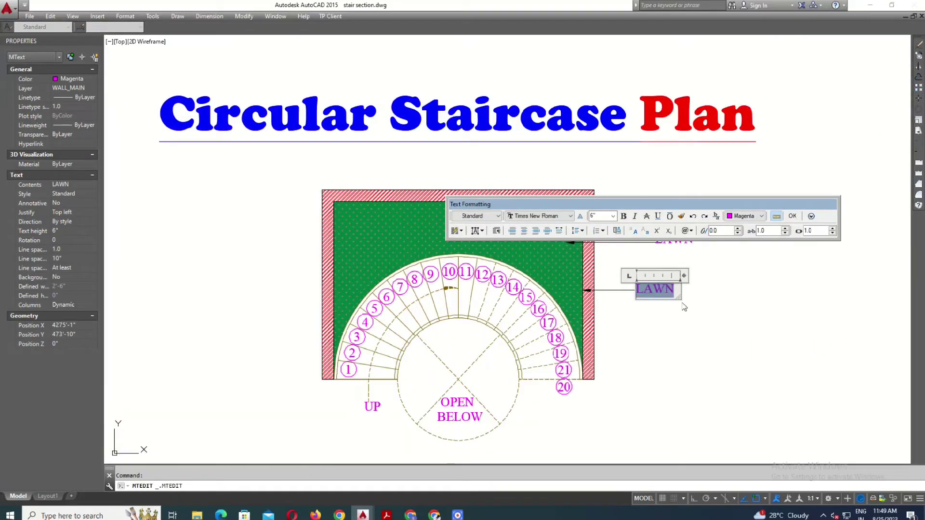
pyautogui.click(527, 215)
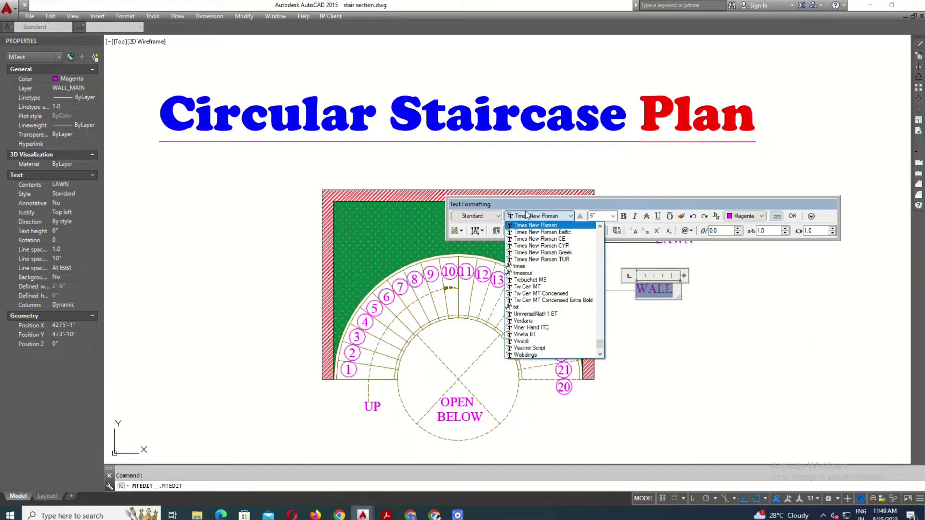
pyautogui.scroll(-4, 533, 260)
pyautogui.click(558, 346)
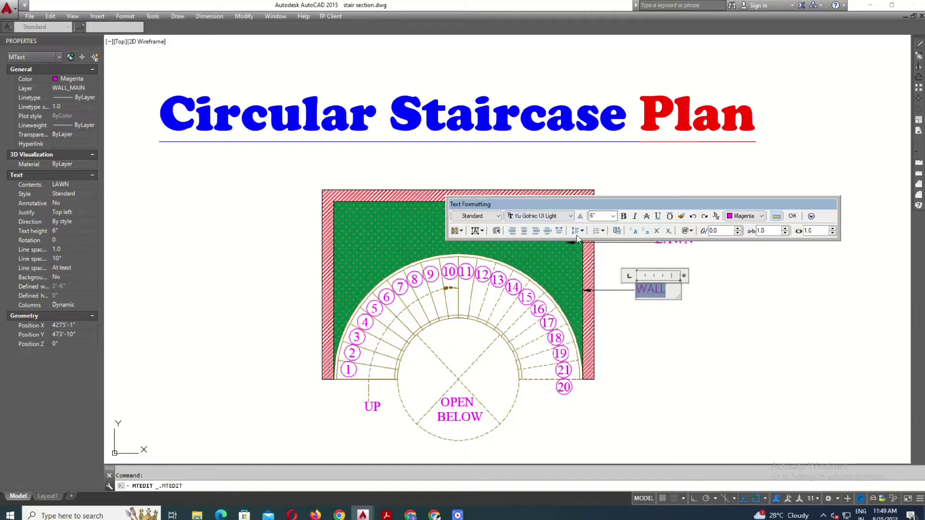
pyautogui.click(554, 216)
pyautogui.click(554, 218)
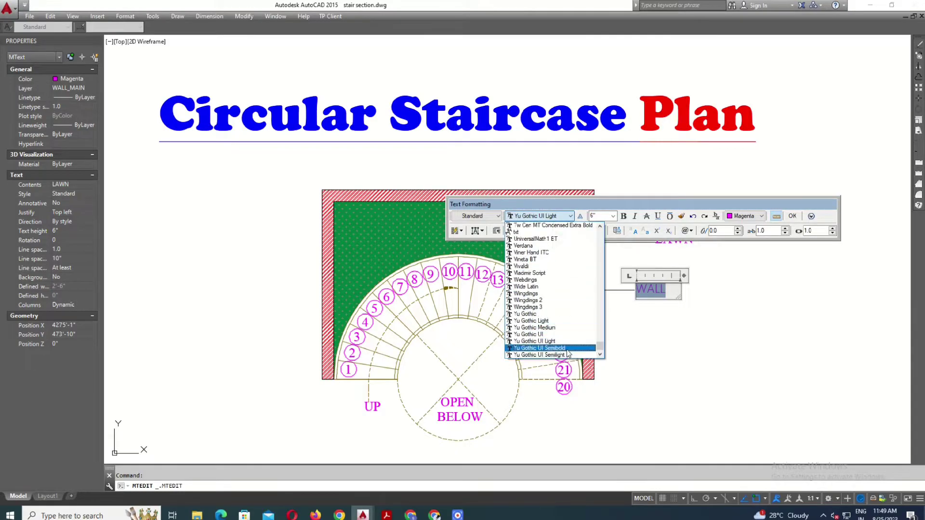
pyautogui.press('Escape')
pyautogui.scroll(3, 673, 241)
pyautogui.press('Escape')
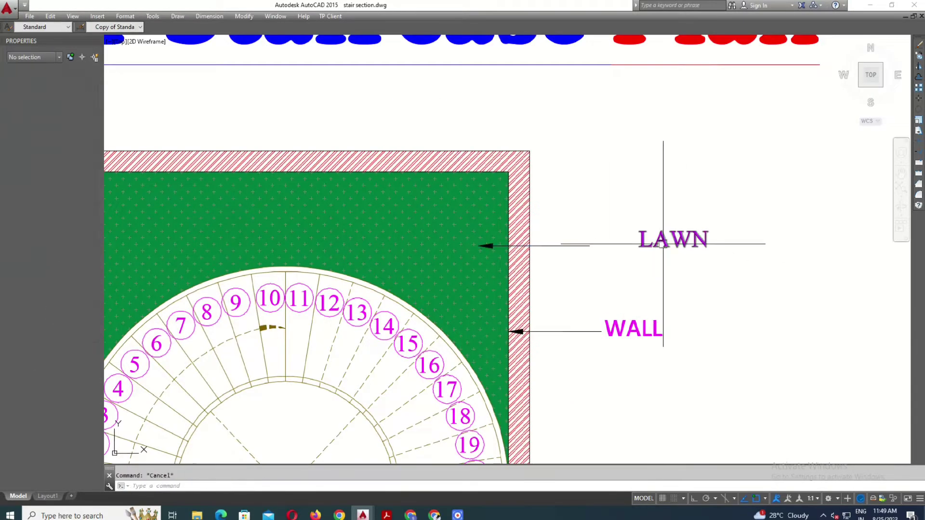
# Give the LAWN label the same sans-serif font
pyautogui.doubleClick(663, 244)
pyautogui.click(626, 173)
pyautogui.click(573, 337)
pyautogui.scroll(-3, 585, 378)
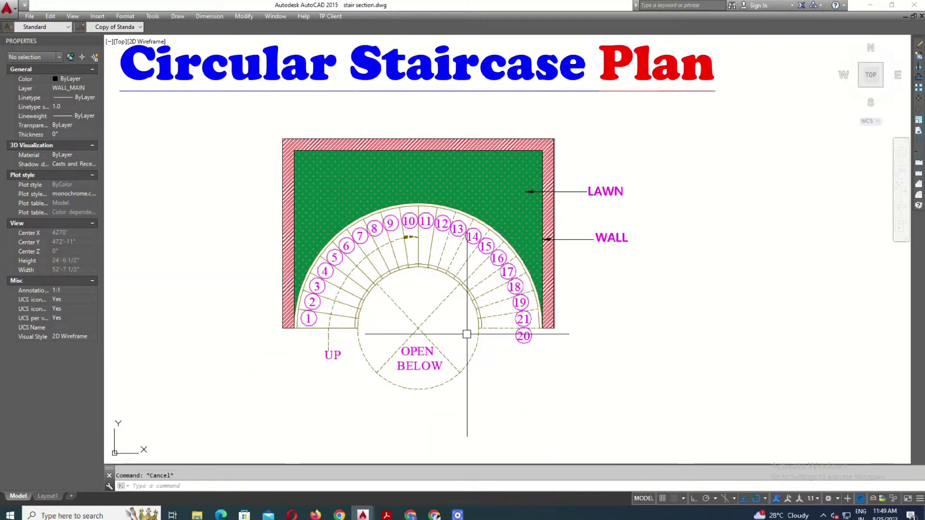
# Apply the sans-serif font to the OPEN BELOW label
pyautogui.doubleClick(426, 366)
pyautogui.click(318, 290)
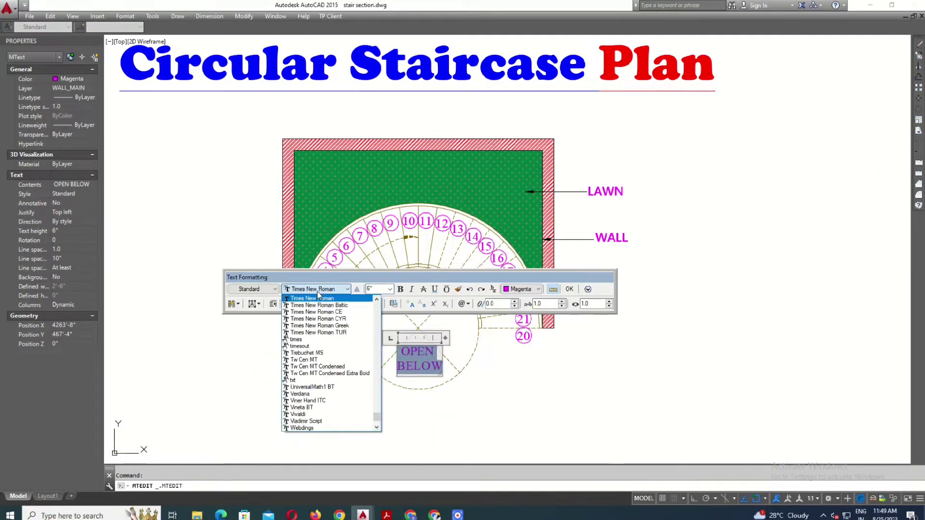
pyautogui.scroll(-5, 328, 385)
pyautogui.click(313, 424)
pyautogui.click(482, 409)
pyautogui.scroll(1, 486, 417)
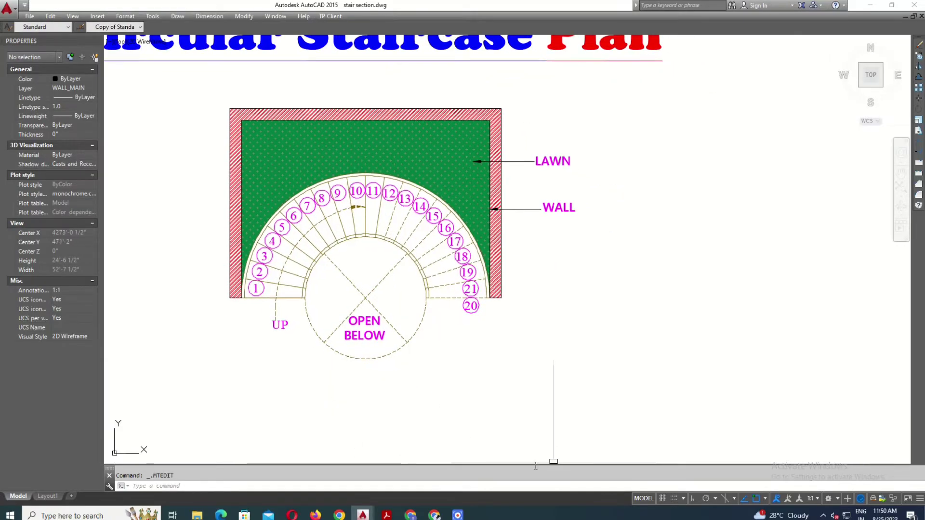
pyautogui.moveTo(539, 400); pyautogui.dragTo(486, 418, button='middle')
# Bring the section and plan into view and set the current colour to blue
pyautogui.scroll(-2, 486, 418)
pyautogui.scroll(-3, 594, 439)
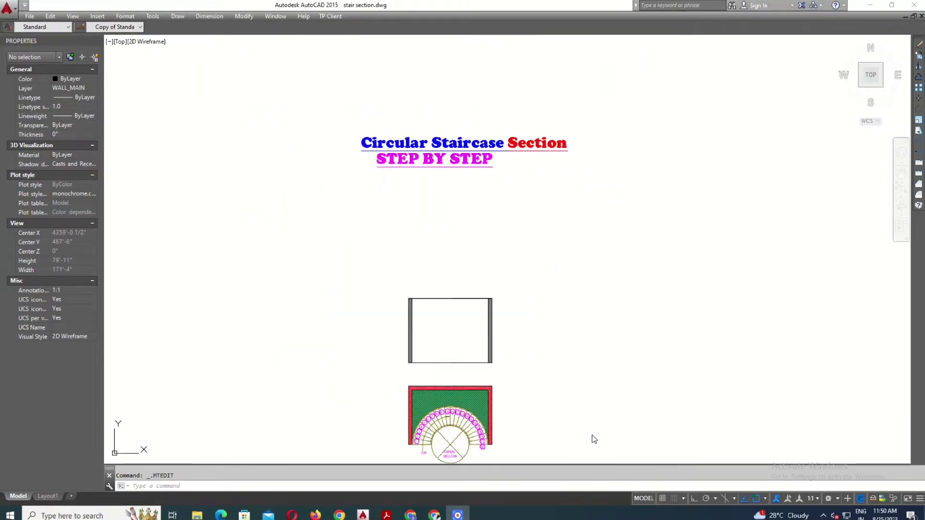
pyautogui.scroll(3, 527, 363)
pyautogui.moveTo(526, 363); pyautogui.dragTo(505, 266, button='middle')
pyautogui.press('Escape')
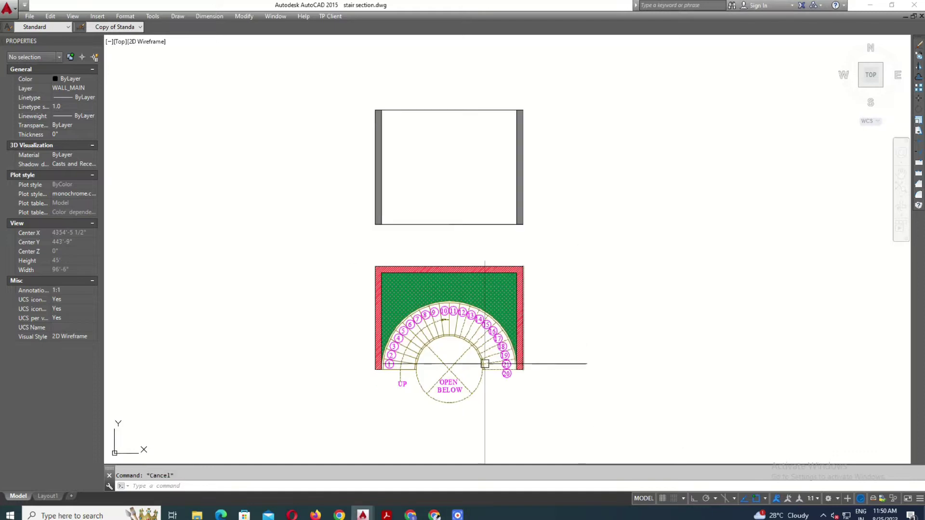
pyautogui.scroll(3, 489, 363)
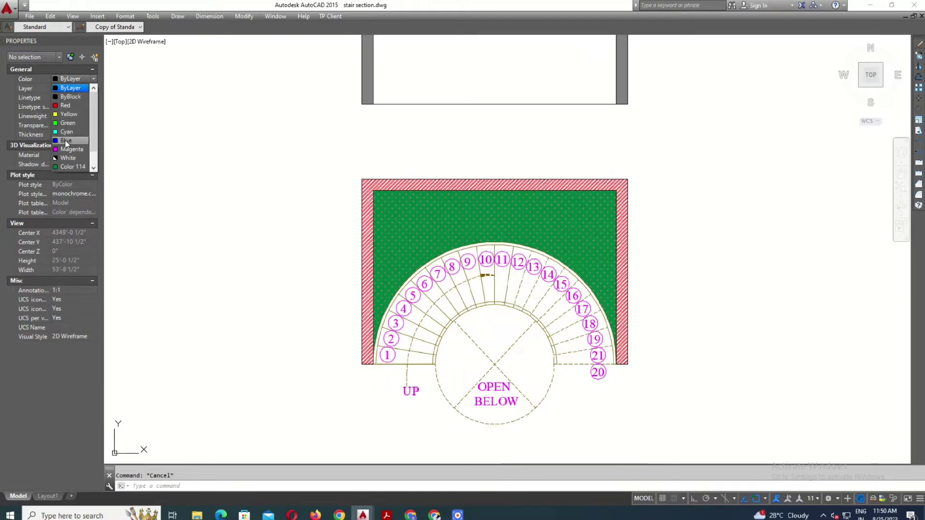
pyautogui.click(66, 142)
# Draw vertical construction lines (XLINE) through the first three stair risers
pyautogui.write('xl')
pyautogui.press('Return')
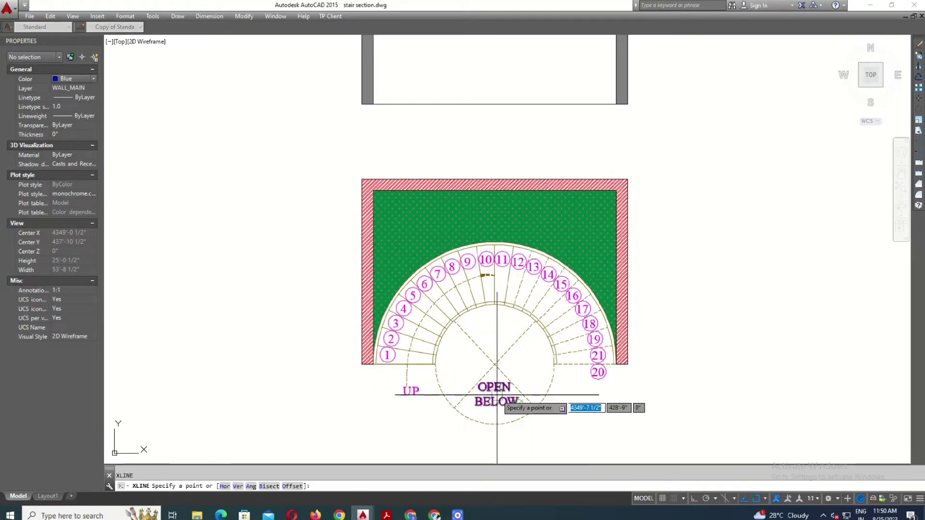
pyautogui.press('v')
pyautogui.press('Return')
pyautogui.scroll(3, 380, 364)
pyautogui.scroll(2, 385, 364)
pyautogui.scroll(4, 428, 371)
pyautogui.scroll(-5, 385, 361)
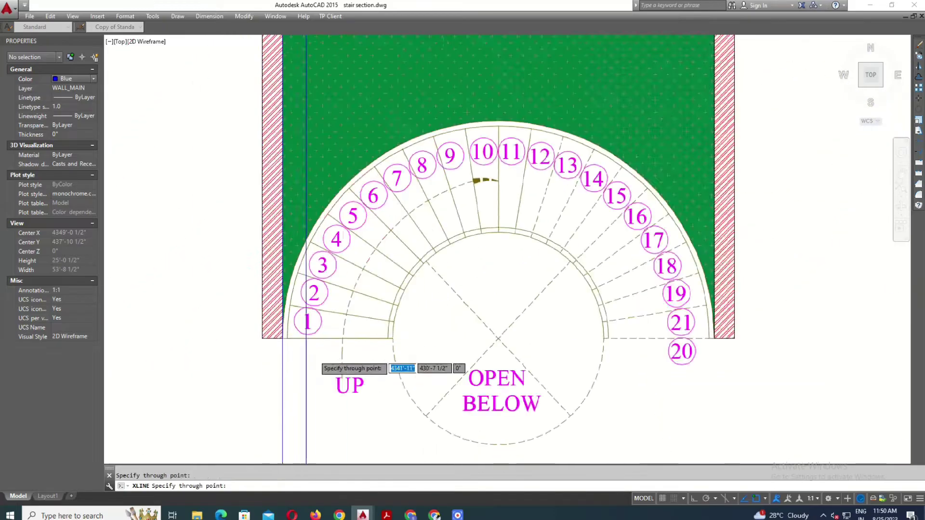
pyautogui.scroll(-3, 323, 338)
pyautogui.scroll(5, 289, 337)
pyautogui.scroll(3, 267, 366)
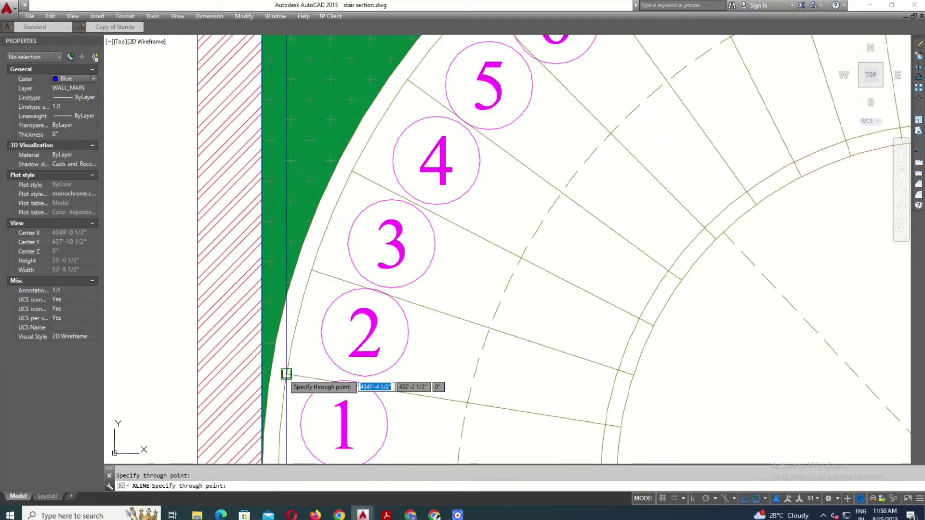
pyautogui.click(286, 371)
pyautogui.click(310, 269)
pyautogui.click(351, 258)
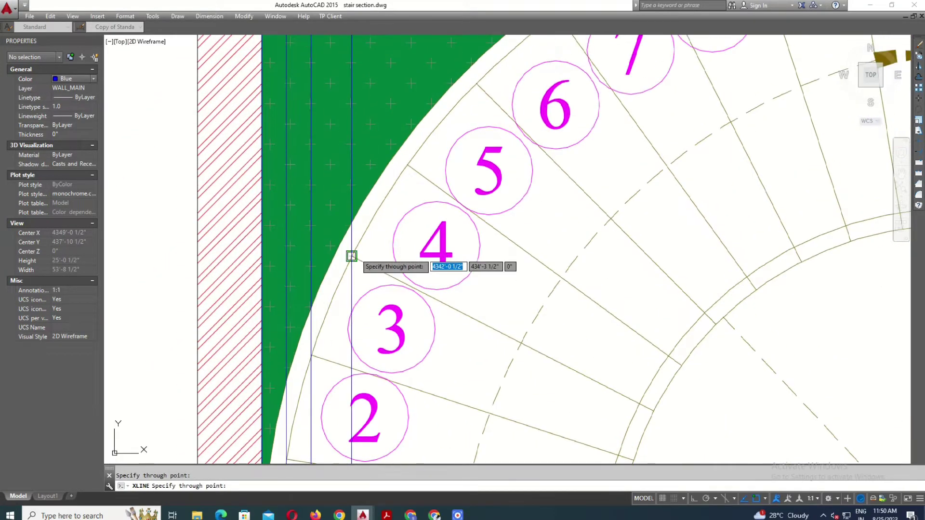
# Add vertical construction lines at the remaining risers, including steps 5/6 and 8/9
pyautogui.scroll(-2, 378, 258)
pyautogui.click(378, 258)
pyautogui.scroll(-3, 298, 294)
pyautogui.scroll(3, 384, 221)
pyautogui.click(384, 221)
pyautogui.scroll(-9, 385, 221)
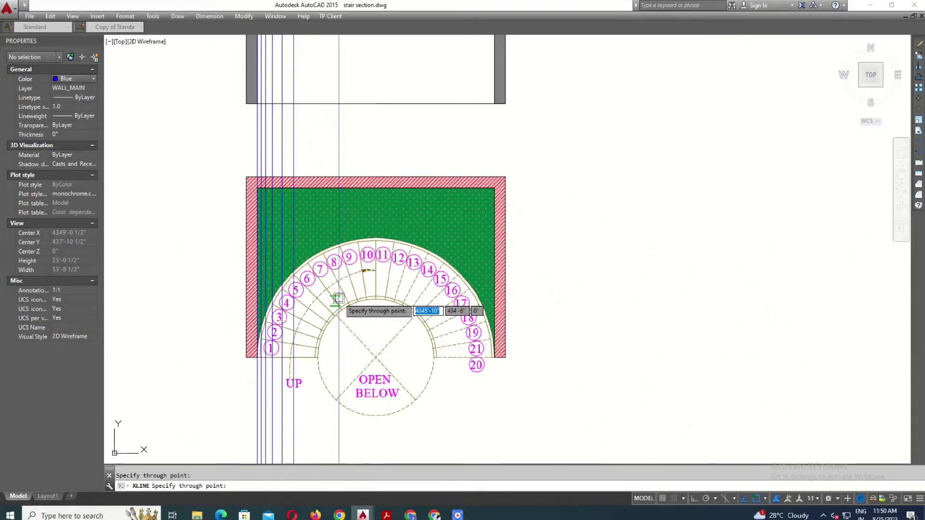
pyautogui.scroll(5, 289, 290)
pyautogui.scroll(3, 361, 248)
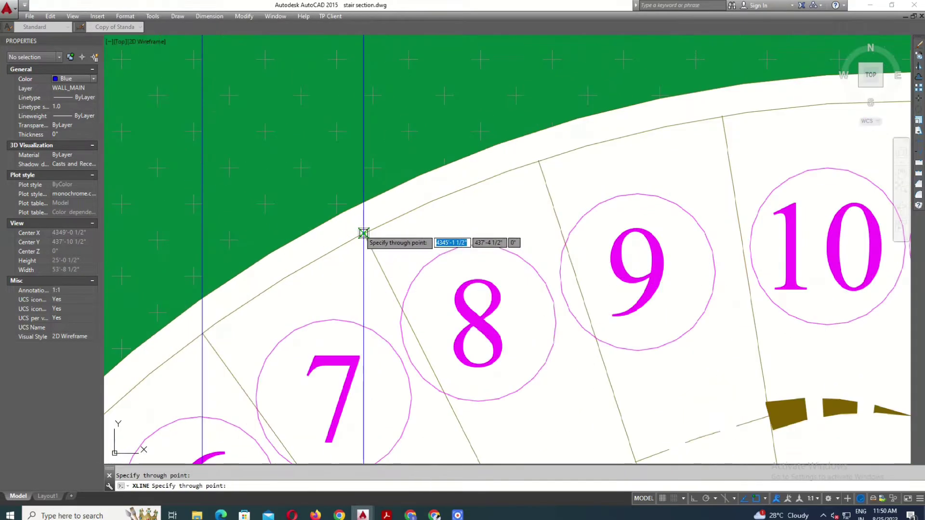
pyautogui.scroll(-3, 364, 237)
pyautogui.scroll(3, 285, 223)
pyautogui.click(213, 221)
pyautogui.scroll(-5, 279, 192)
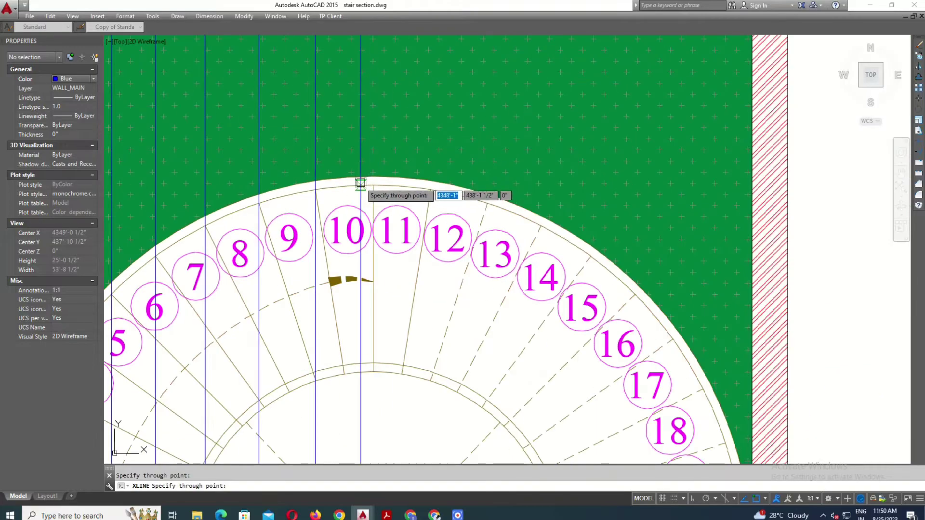
pyautogui.scroll(3, 481, 186)
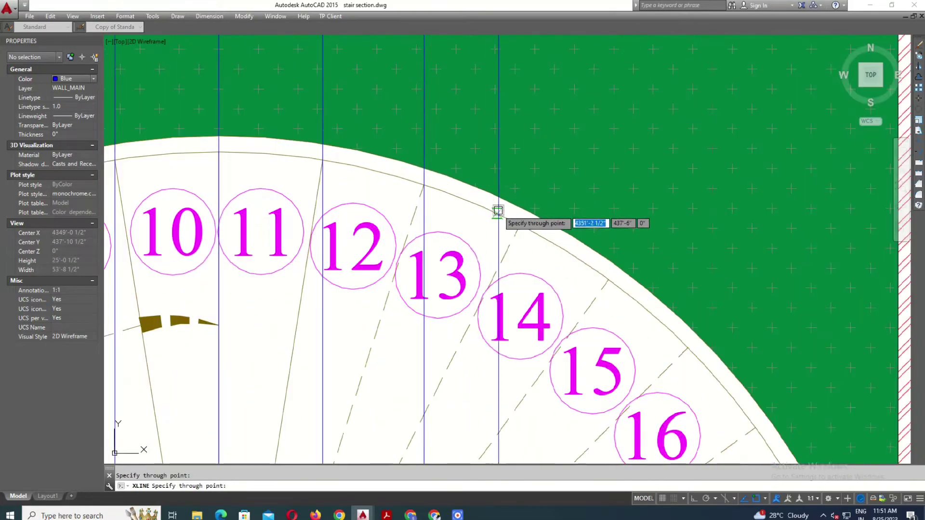
pyautogui.scroll(-3, 537, 226)
pyautogui.scroll(-2, 502, 184)
pyautogui.scroll(2, 515, 218)
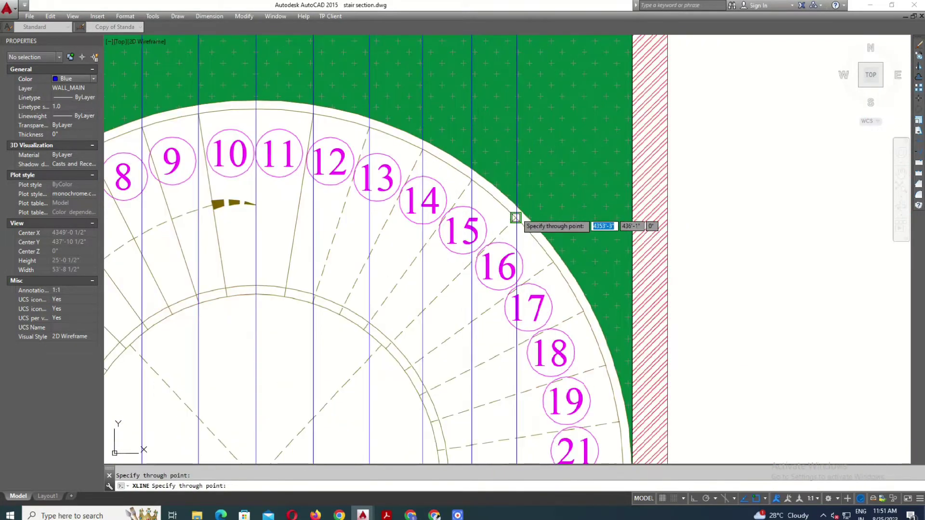
pyautogui.scroll(-2, 553, 262)
pyautogui.scroll(2, 559, 242)
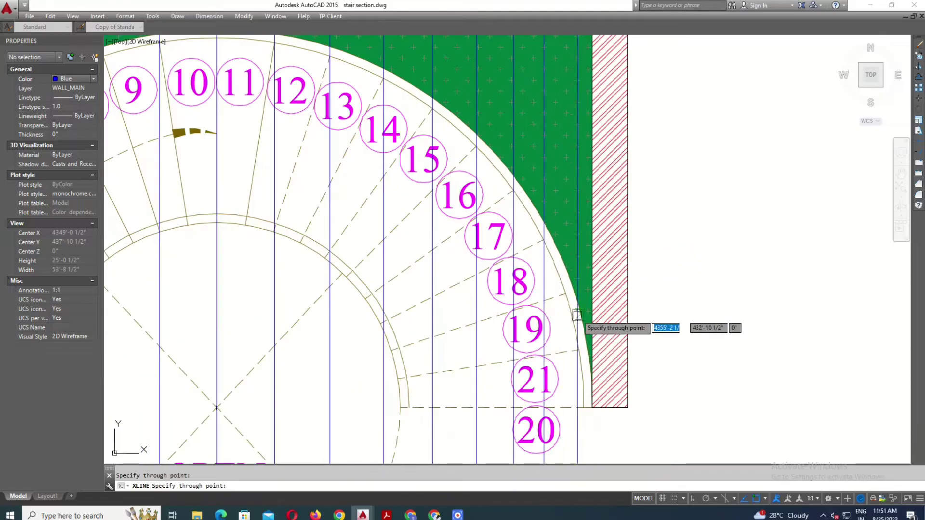
pyautogui.scroll(3, 577, 310)
pyautogui.moveTo(553, 289); pyautogui.dragTo(511, 108, button='middle')
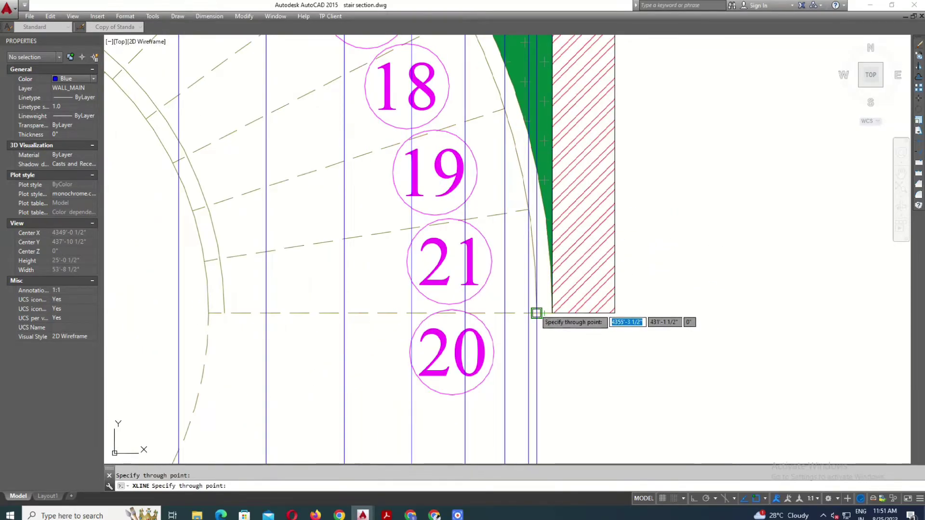
pyautogui.scroll(-5, 536, 313)
pyautogui.scroll(6, 516, 289)
pyautogui.press('Escape')
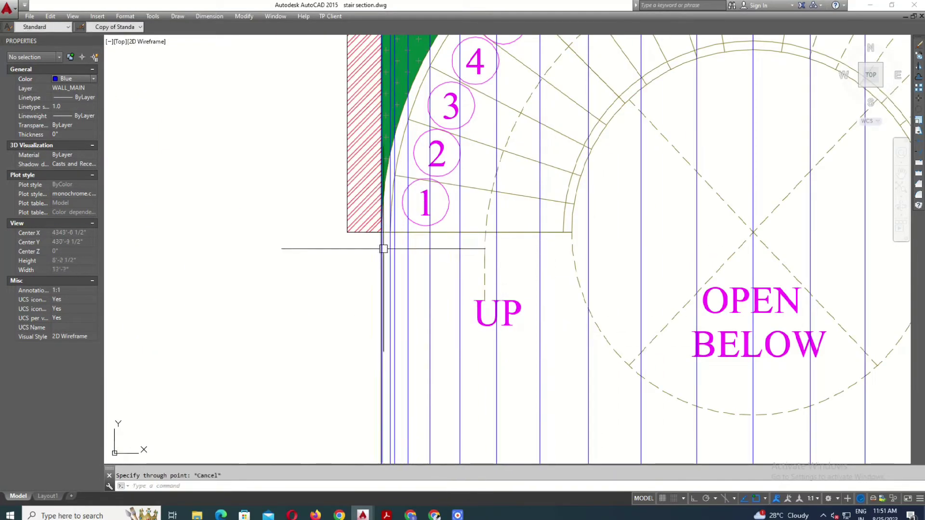
# Erase the stray vertical construction line
pyautogui.click(383, 249)
pyautogui.press('Delete')
pyautogui.scroll(-4, 338, 299)
pyautogui.scroll(-3, 308, 337)
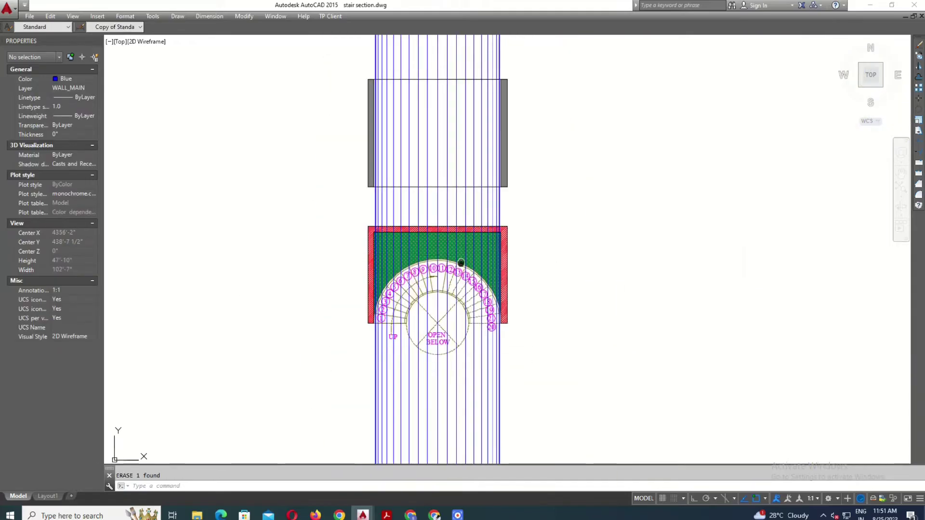
pyautogui.click(67, 77)
# Set the current drawing colour to a light tan true colour
pyautogui.click(65, 165)
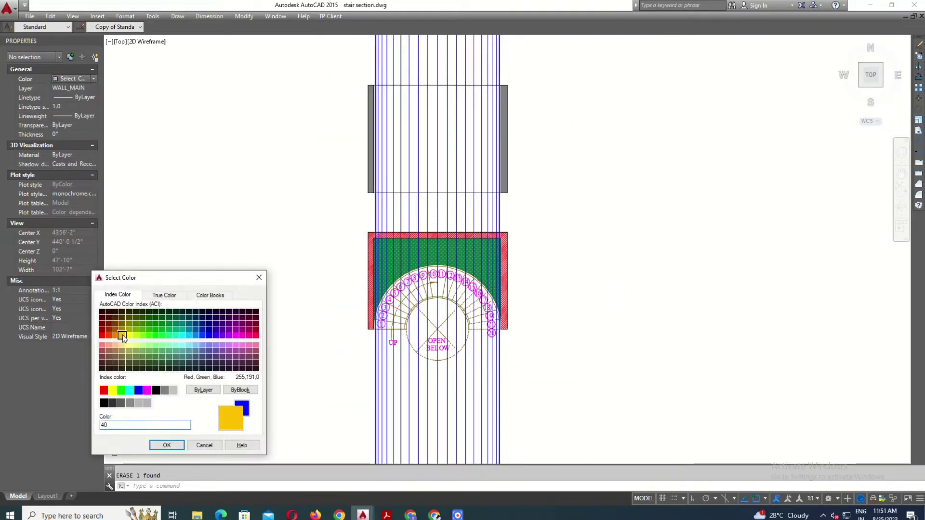
pyautogui.click(168, 296)
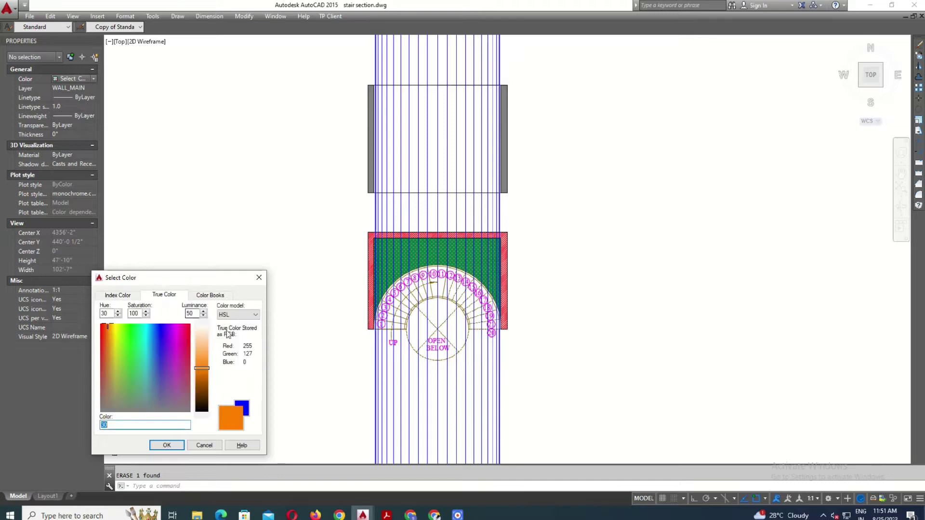
pyautogui.click(181, 449)
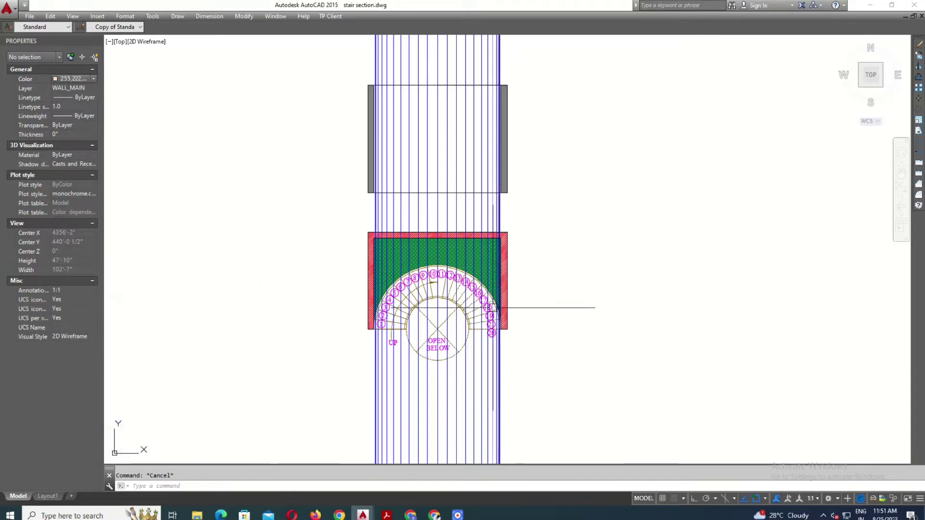
# Draw vertical construction lines through the tread ends along the inner stair arc
pyautogui.write('xl')
pyautogui.press('Return')
pyautogui.scroll(3, 410, 344)
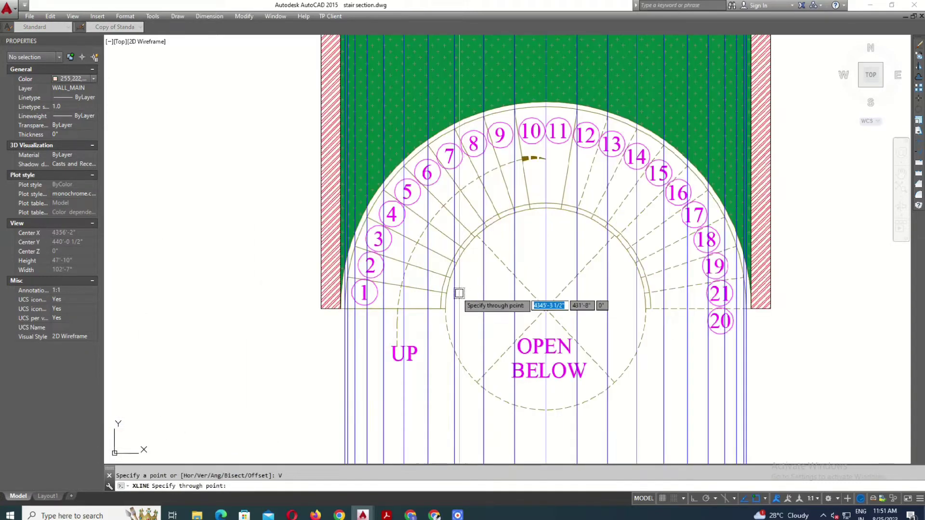
pyautogui.scroll(3, 474, 299)
pyautogui.write('v')
pyautogui.press('Return')
pyautogui.click(489, 318)
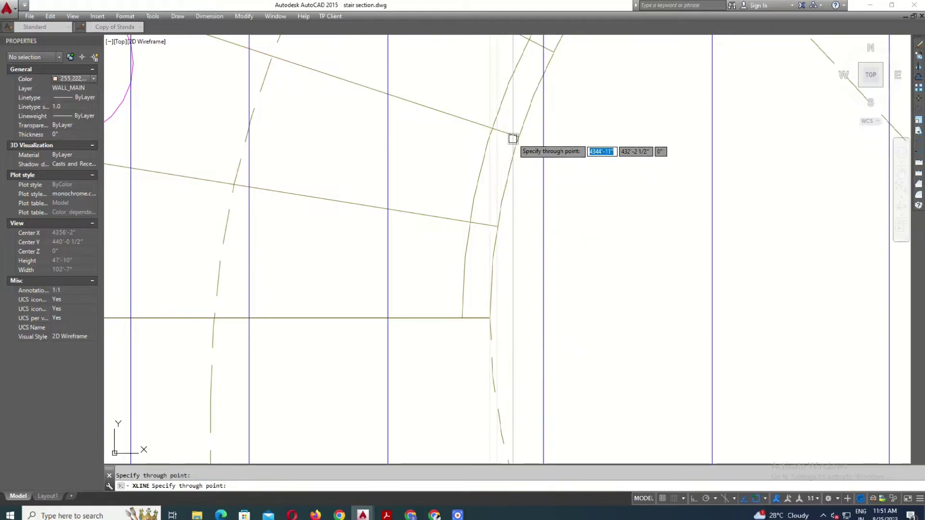
pyautogui.scroll(2, 444, 221)
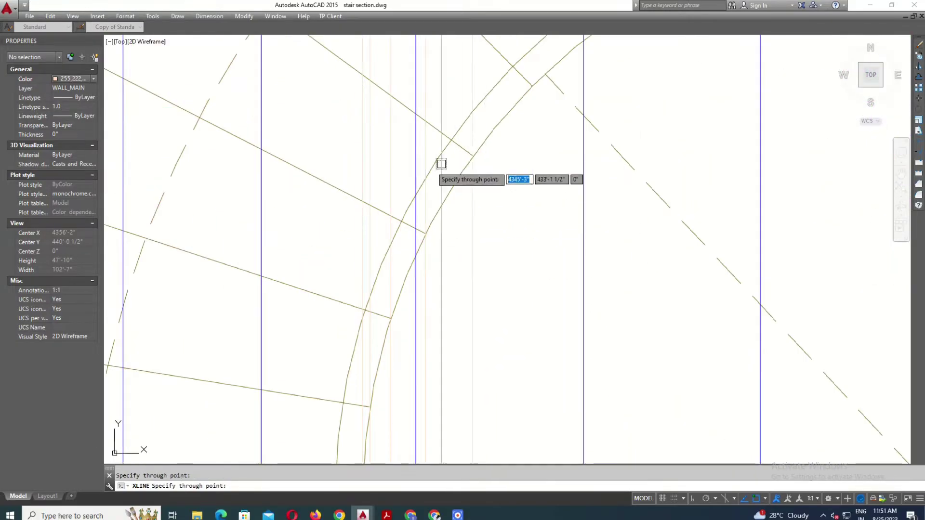
pyautogui.scroll(-2, 428, 178)
pyautogui.scroll(3, 520, 127)
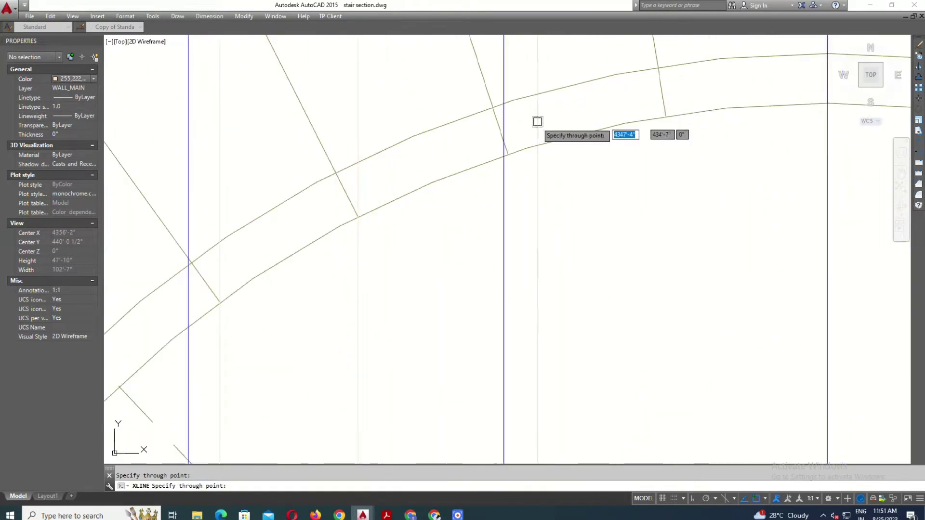
pyautogui.scroll(-3, 392, 171)
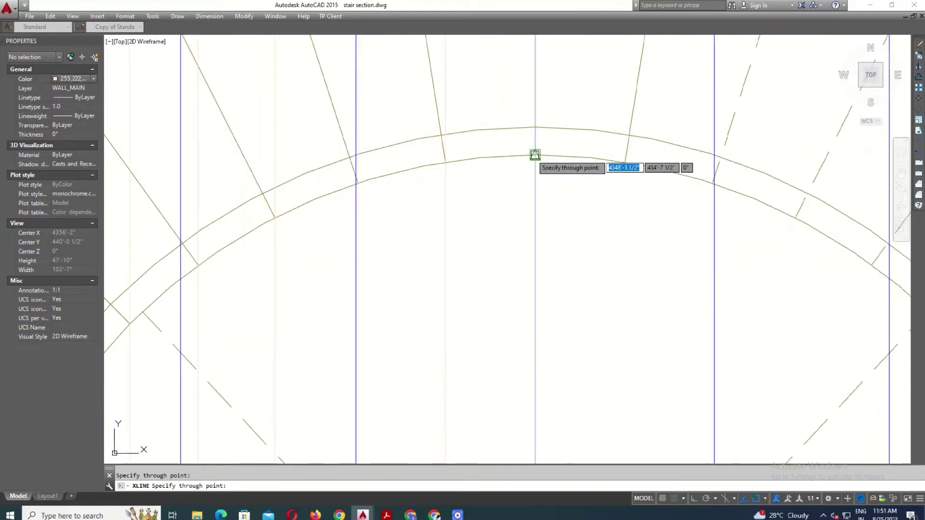
pyautogui.scroll(2, 499, 173)
pyautogui.moveTo(589, 192); pyautogui.dragTo(495, 204, button='middle')
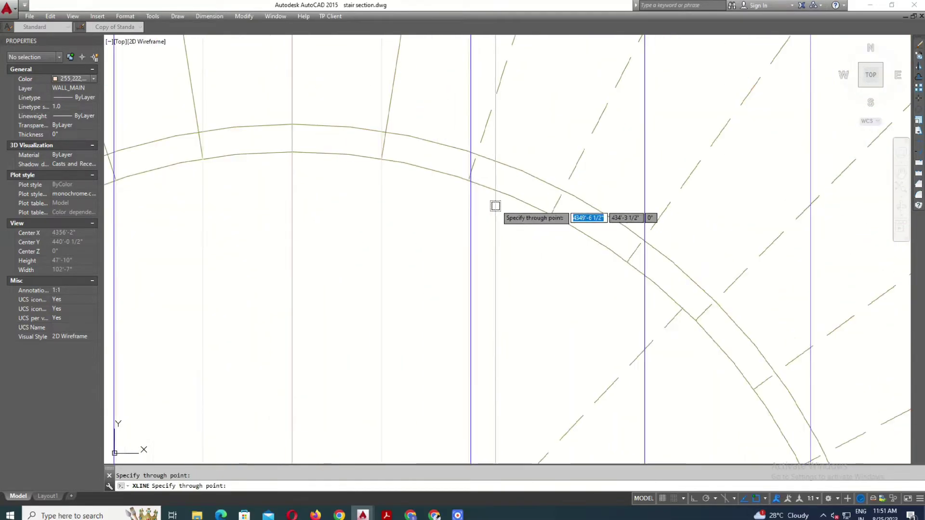
pyautogui.moveTo(730, 343); pyautogui.dragTo(509, 223, button='middle')
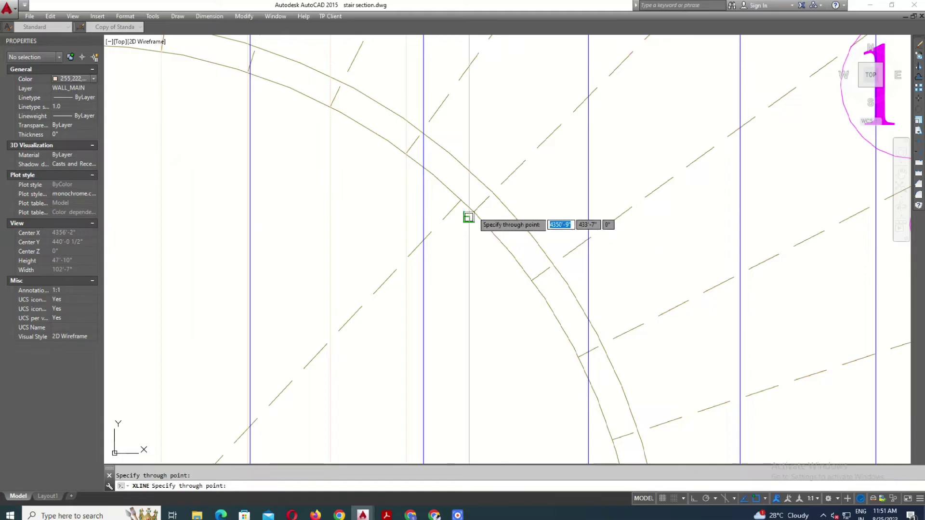
pyautogui.scroll(-3, 541, 170)
pyautogui.scroll(2, 531, 213)
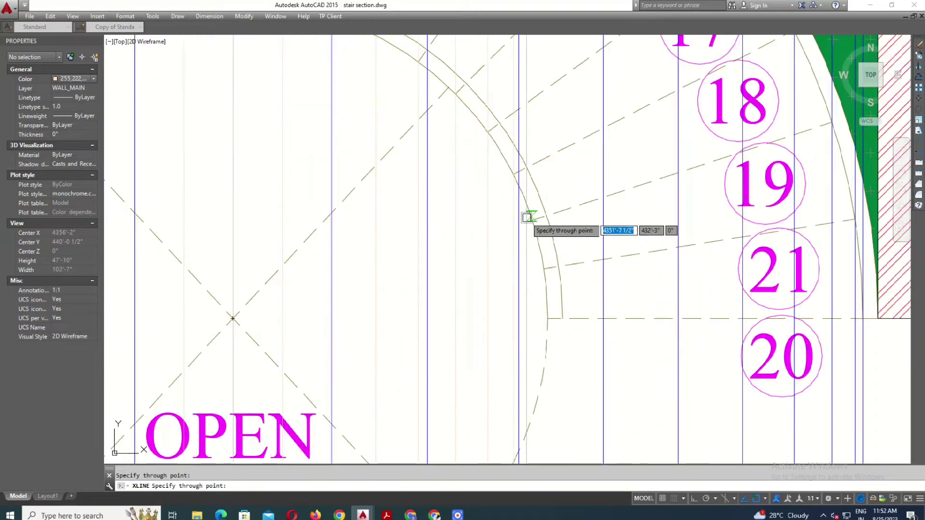
pyautogui.scroll(4, 535, 220)
pyautogui.scroll(-2, 518, 147)
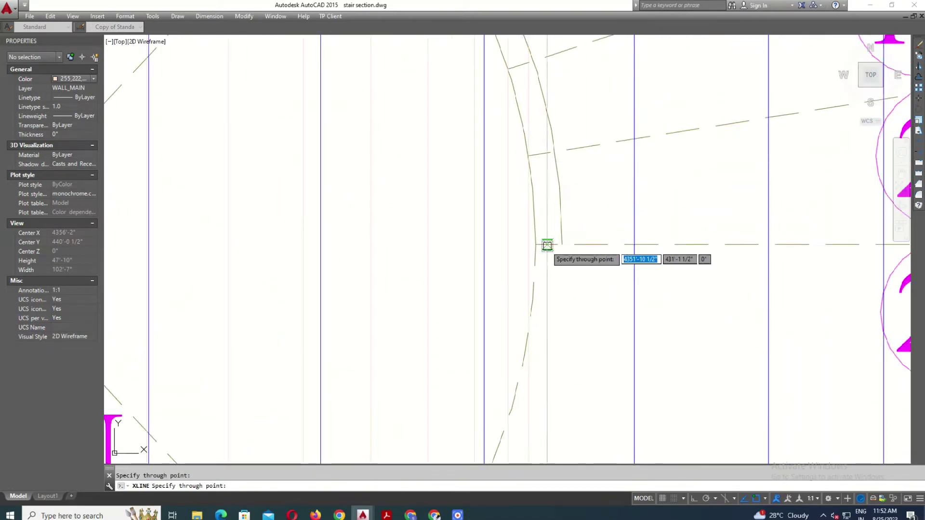
pyautogui.scroll(-3, 535, 244)
pyautogui.scroll(-2, 559, 260)
pyautogui.press('Escape')
pyautogui.scroll(2, 433, 284)
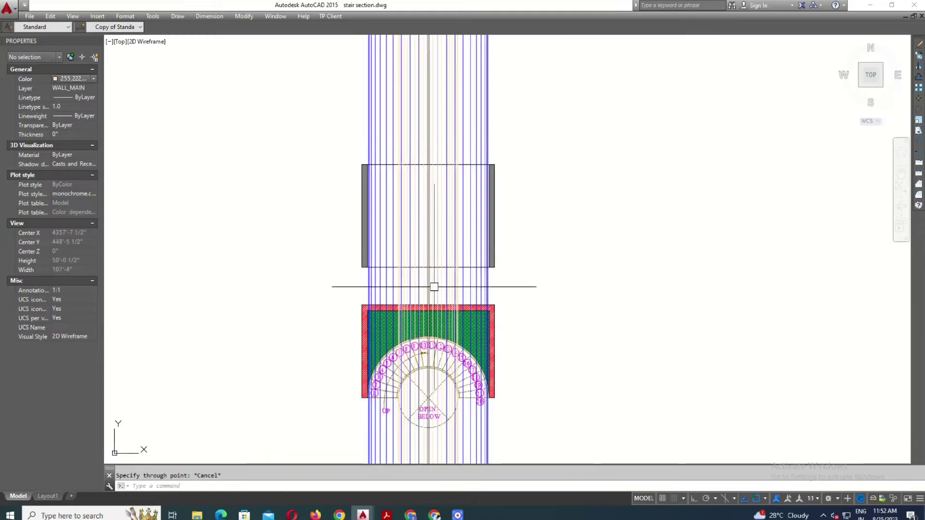
pyautogui.scroll(3, 482, 230)
pyautogui.scroll(-2, 481, 231)
pyautogui.scroll(2, 480, 295)
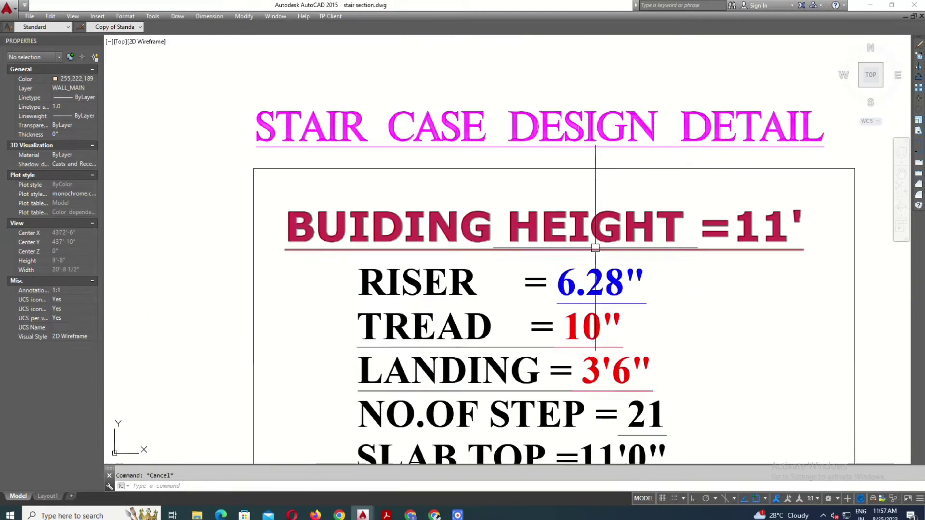
pyautogui.scroll(-2, 596, 247)
pyautogui.click(627, 204)
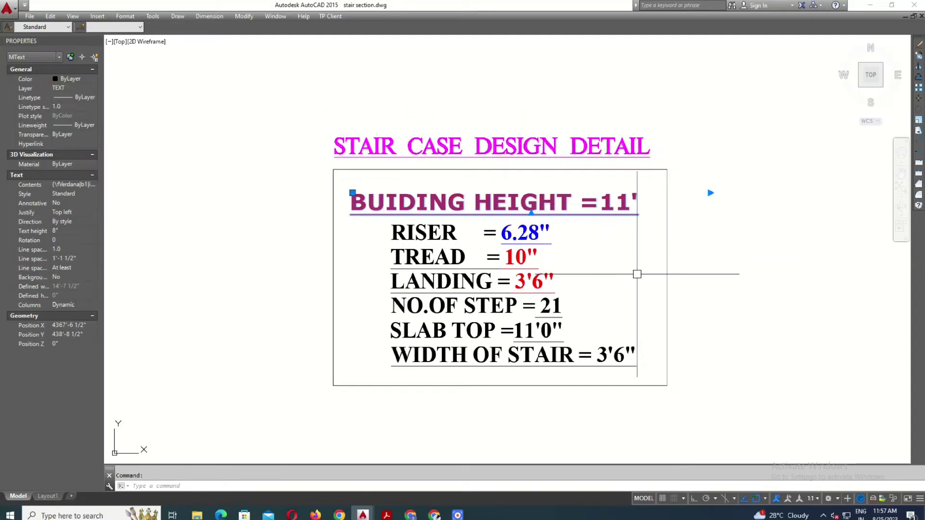
pyautogui.moveTo(637, 274); pyautogui.dragTo(626, 240, button='middle')
pyautogui.click(512, 203)
pyautogui.moveTo(513, 204); pyautogui.dragTo(516, 174, button='middle')
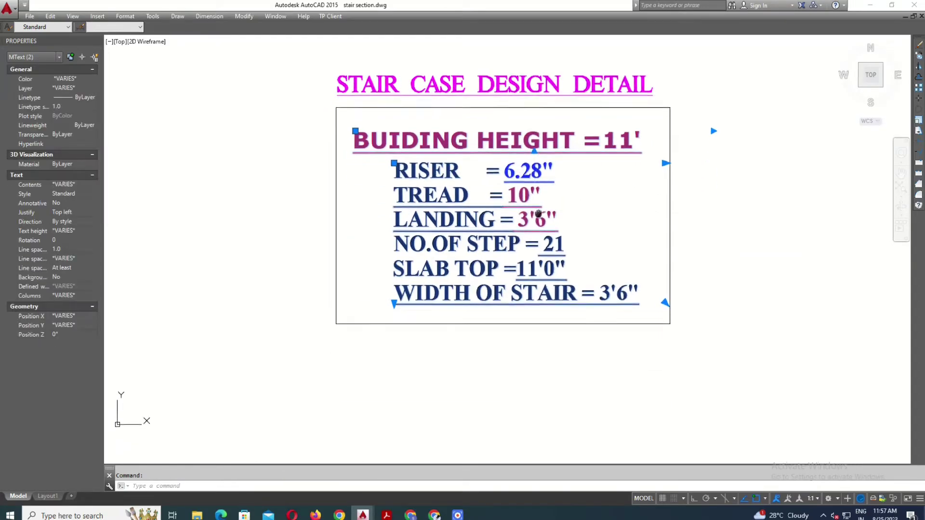
pyautogui.moveTo(542, 244); pyautogui.dragTo(534, 192, button='middle')
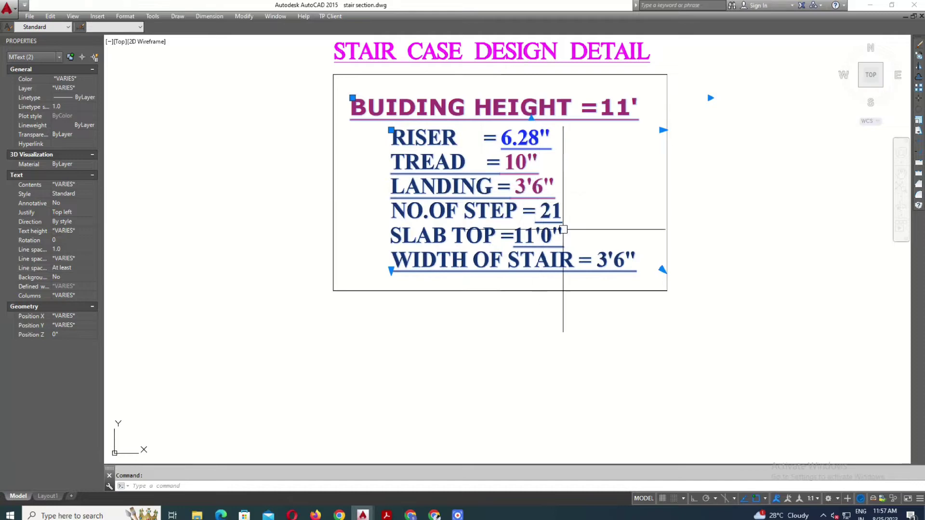
pyautogui.press('Escape')
pyautogui.moveTo(617, 313); pyautogui.dragTo(611, 288, button='middle')
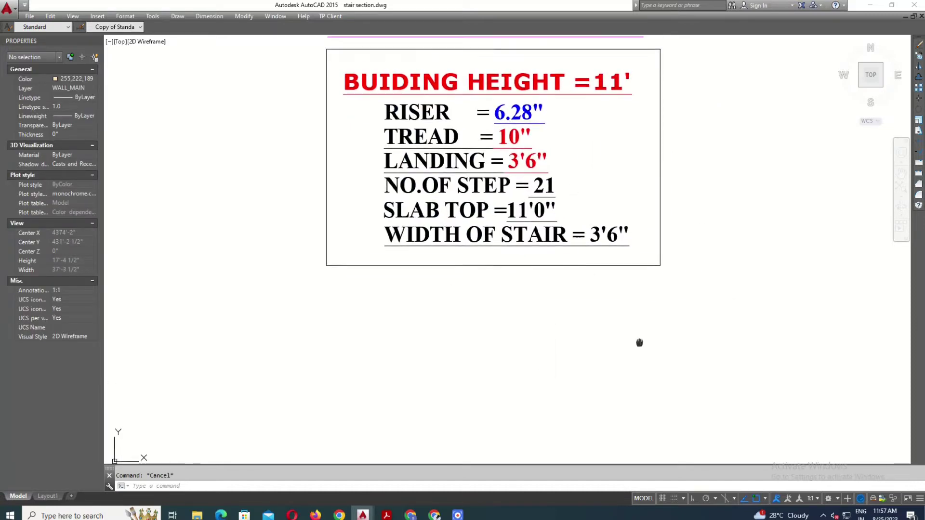
pyautogui.moveTo(639, 343); pyautogui.dragTo(643, 372, button='middle')
pyautogui.scroll(-5, 641, 371)
pyautogui.scroll(3, 362, 145)
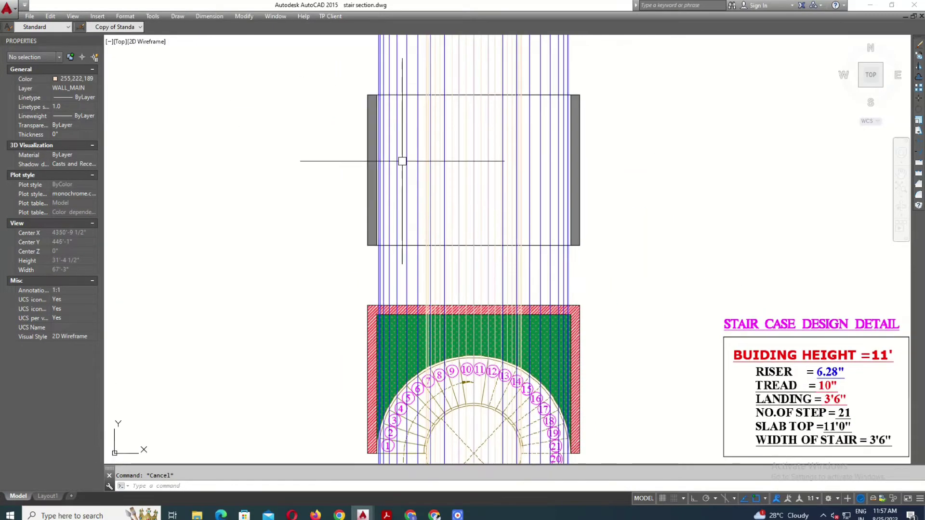
pyautogui.write('DLI')
# Dimension the section's left wall height as 11', placed left of the wall
pyautogui.press('Return')
pyautogui.scroll(3, 372, 93)
pyautogui.click(372, 93)
pyautogui.scroll(3, 367, 227)
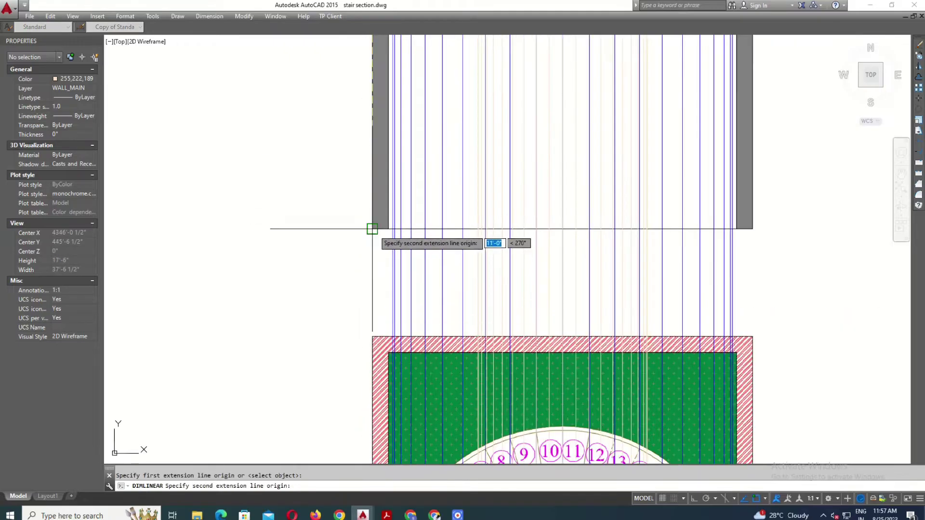
pyautogui.click(372, 228)
pyautogui.click(347, 176)
pyautogui.scroll(-3, 356, 180)
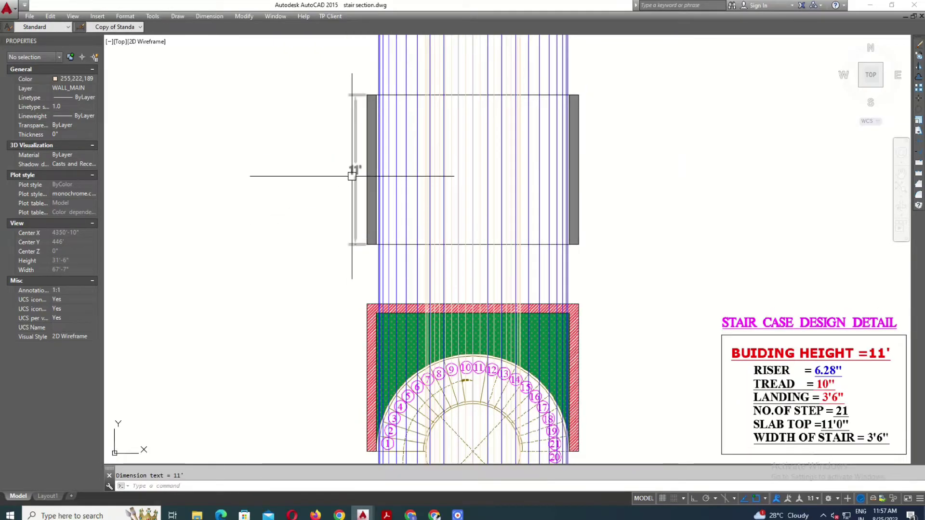
# Change the 11' dimension's colour to black
pyautogui.click(352, 175)
pyautogui.click(73, 79)
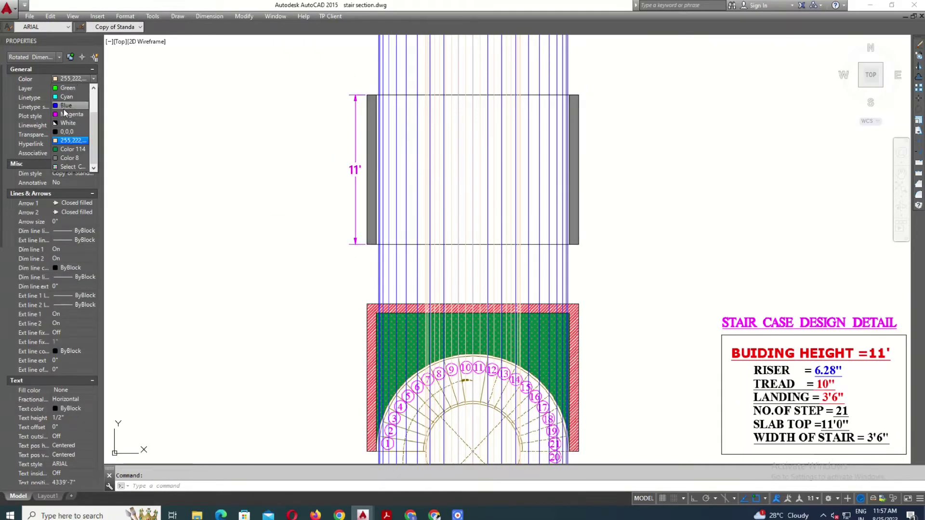
pyautogui.click(65, 106)
pyautogui.click(81, 79)
pyautogui.click(62, 131)
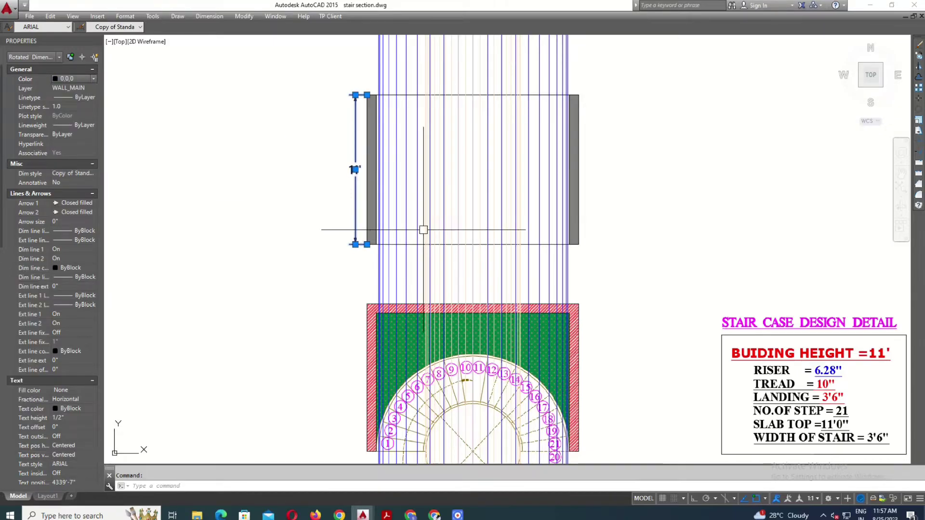
pyautogui.press('Escape')
pyautogui.moveTo(618, 299)
pyautogui.mouseDown(button='middle')
pyautogui.moveTo(576, 312)
pyautogui.moveTo(533, 239)
pyautogui.mouseUp(button='middle')
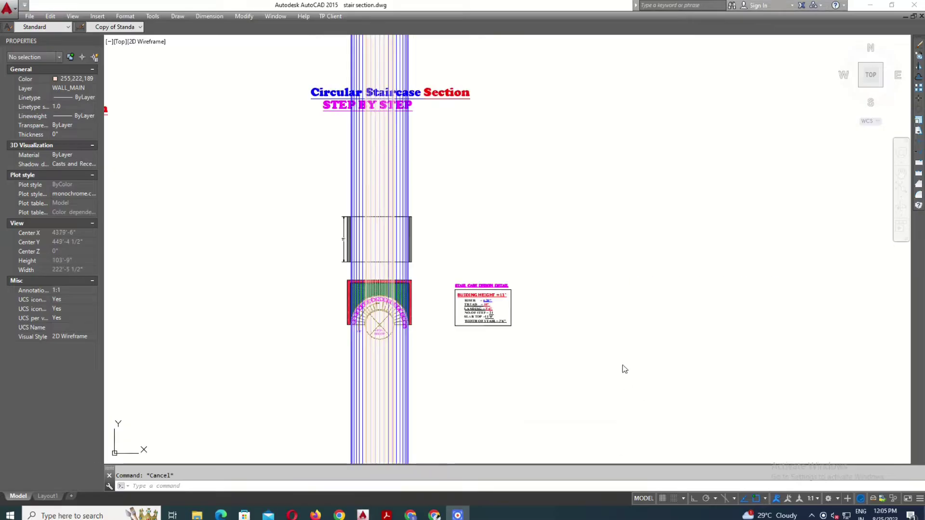
pyautogui.scroll(3, 351, 193)
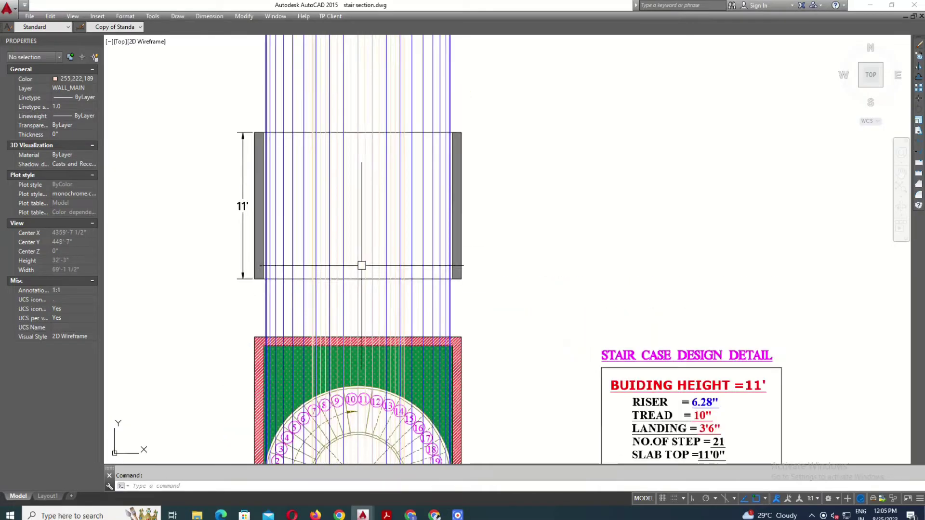
# Set the current drawing colour to red from the index colour palette
pyautogui.rightClick(368, 264)
pyautogui.press('Escape')
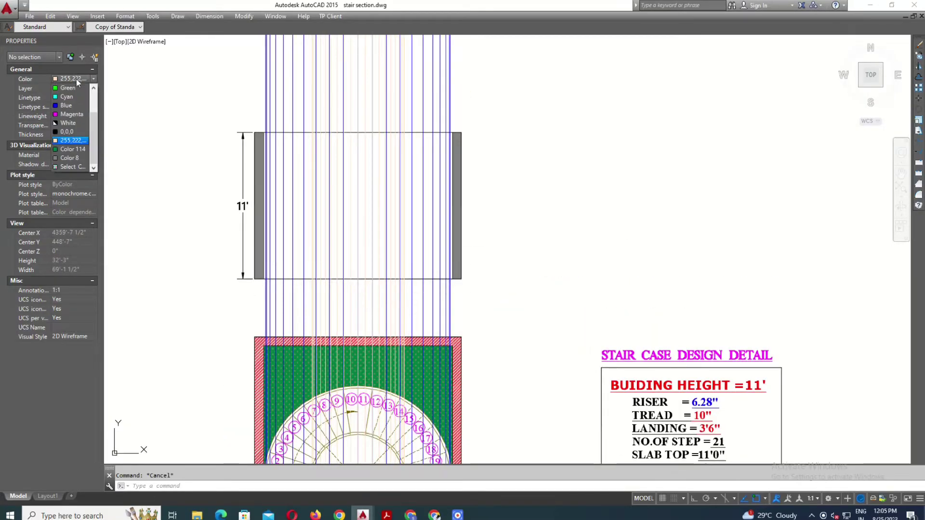
pyautogui.click(74, 167)
pyautogui.click(116, 295)
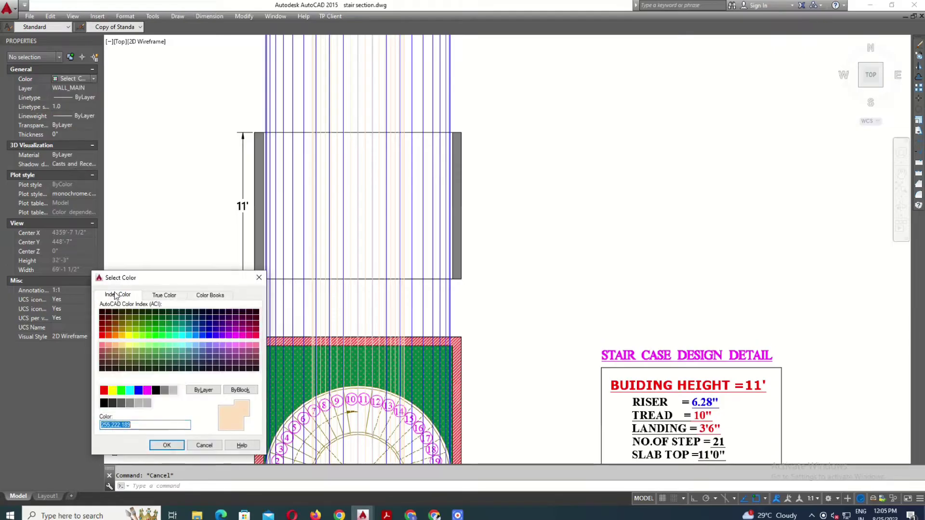
pyautogui.click(167, 445)
# Draw a red horizontal construction line along the base of the section outline
pyautogui.moveTo(488, 304); pyautogui.dragTo(485, 284, button='middle')
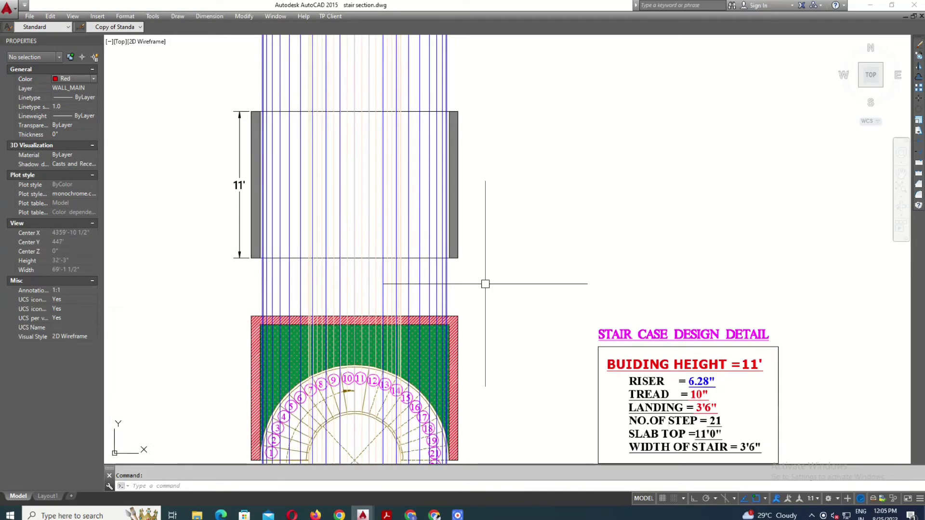
pyautogui.press('l')
pyautogui.press('Return')
pyautogui.press('h')
pyautogui.press('Return')
pyautogui.scroll(3, 486, 269)
pyautogui.click(495, 225)
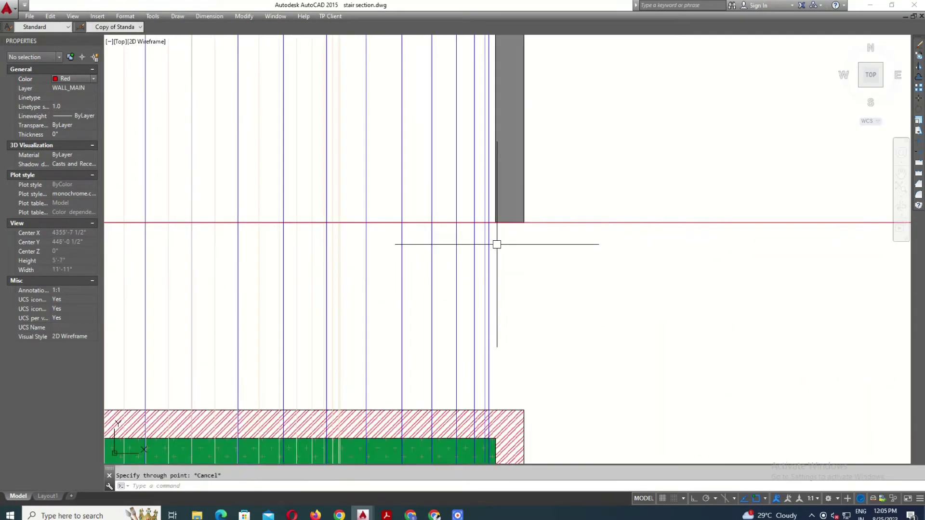
pyautogui.scroll(-3, 496, 244)
pyautogui.press('Escape')
# Read the 6.28" riser value in the stair design table's text
pyautogui.moveTo(499, 319); pyautogui.dragTo(501, 227, button='middle')
pyautogui.scroll(-3, 501, 227)
pyautogui.scroll(5, 564, 215)
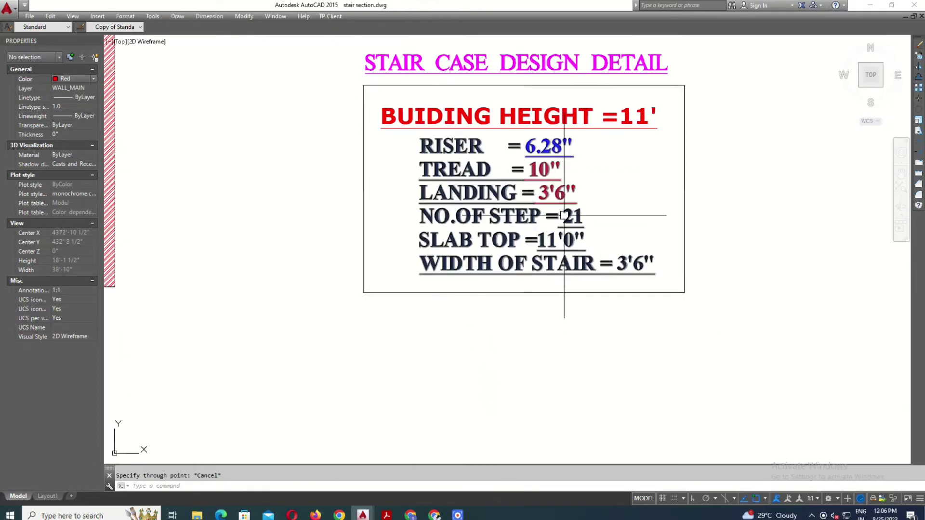
pyautogui.doubleClick(543, 153)
pyautogui.moveTo(578, 149); pyautogui.dragTo(492, 148)
pyautogui.press('Escape')
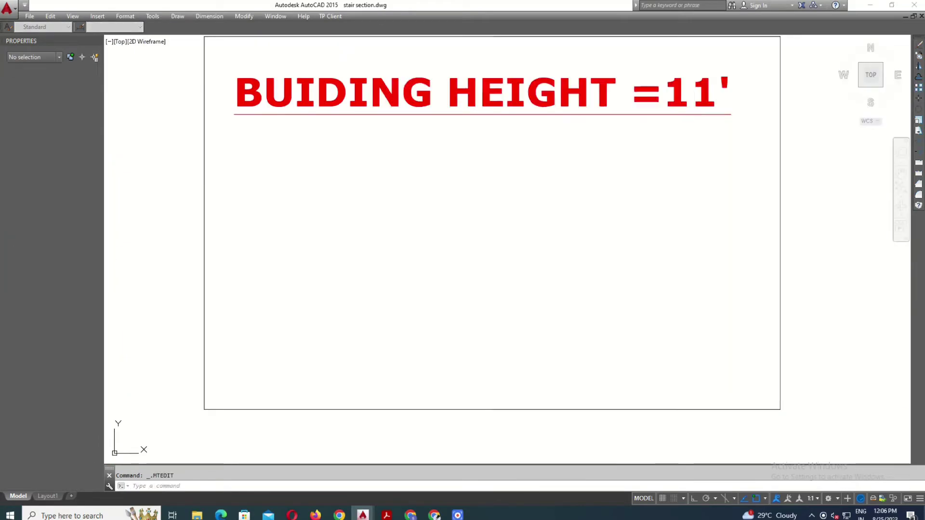
pyautogui.scroll(-5, 420, 199)
pyautogui.scroll(3, 384, 159)
pyautogui.press('o')
pyautogui.press('Return')
pyautogui.write('6.28')
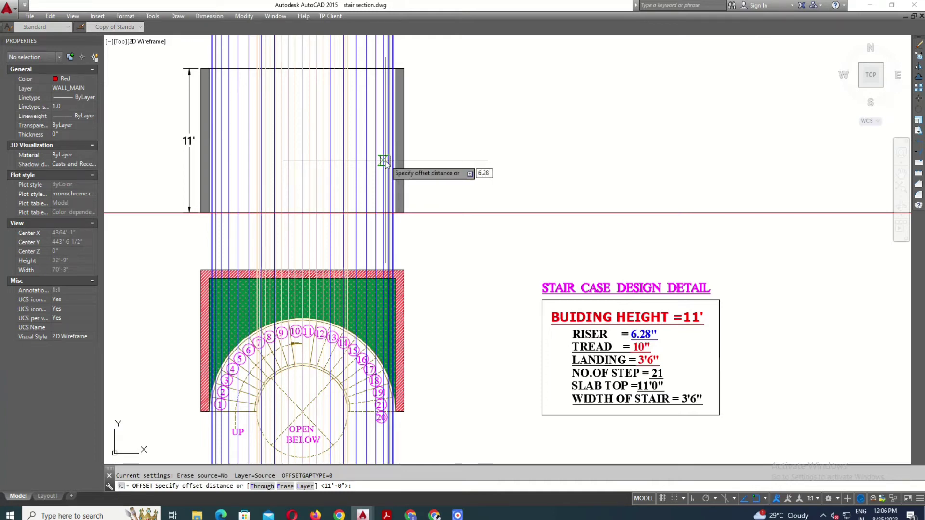
# Offset the red base line repeatedly by 6.28 to stack riser lines up to 11'
pyautogui.press('Return')
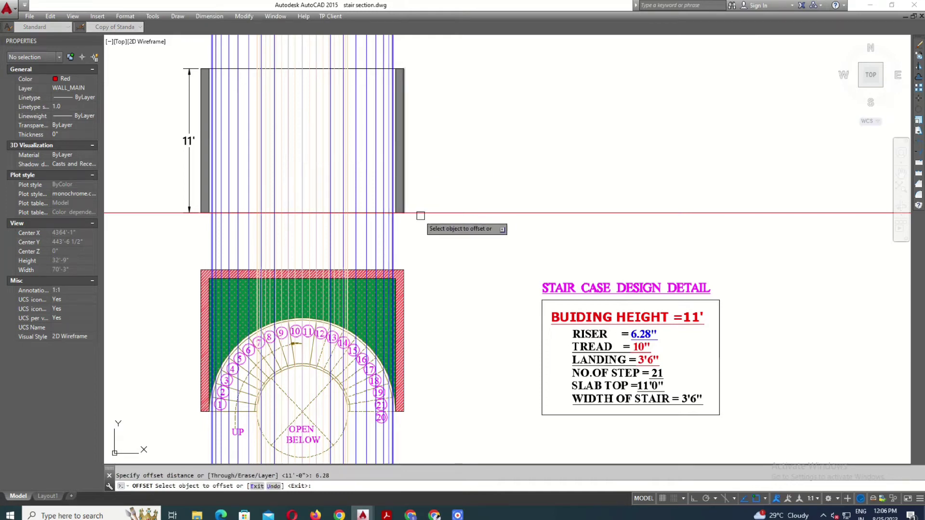
pyautogui.click(419, 213)
pyautogui.click(436, 201)
pyautogui.click(435, 199)
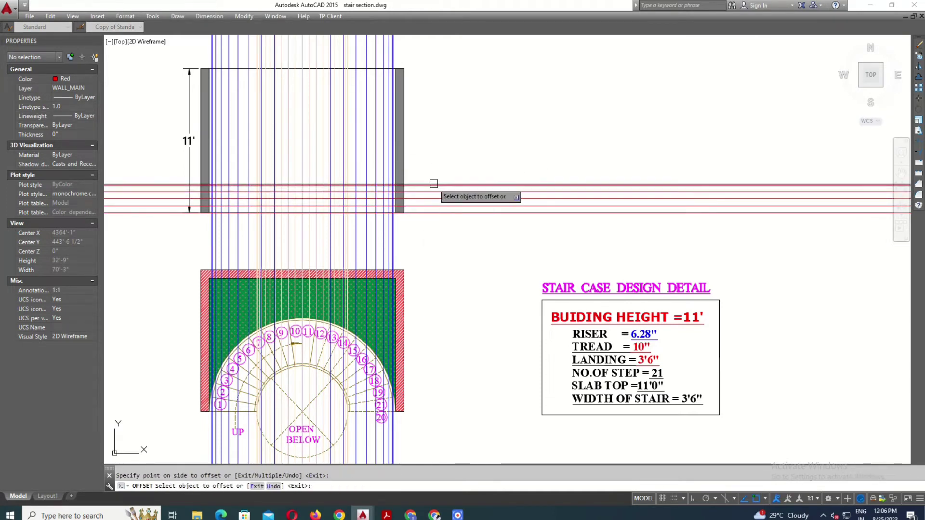
pyautogui.click(434, 185)
pyautogui.click(434, 181)
pyautogui.click(436, 161)
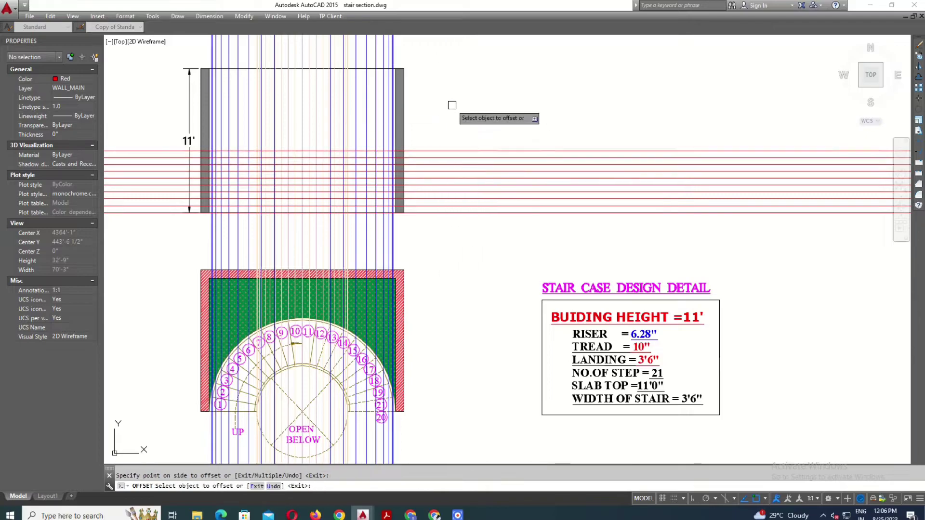
pyautogui.click(448, 151)
pyautogui.click(448, 124)
pyautogui.click(448, 143)
pyautogui.click(444, 121)
pyautogui.click(448, 137)
pyautogui.click(448, 123)
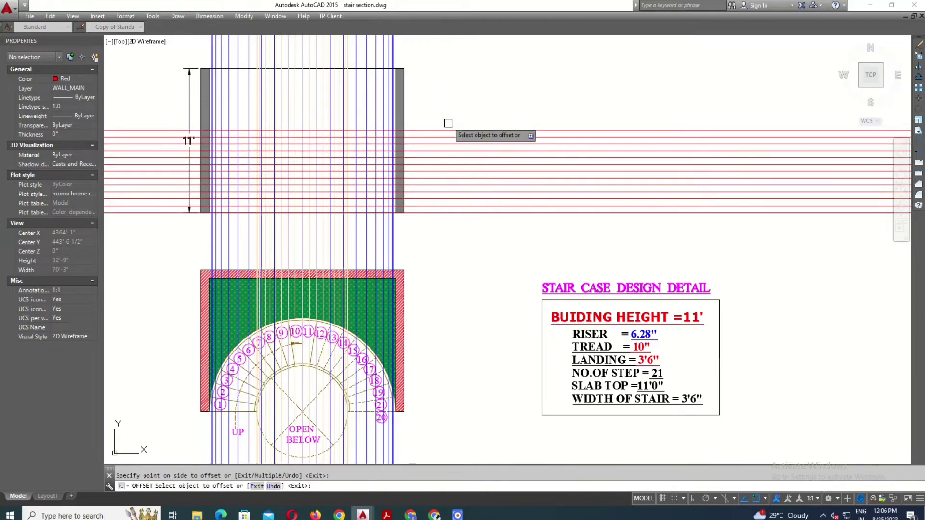
pyautogui.click(442, 112)
pyautogui.click(455, 91)
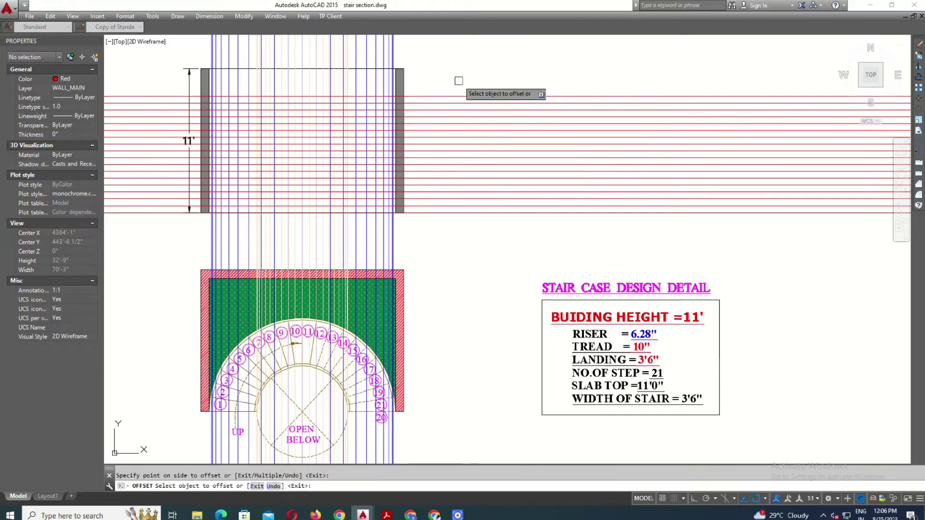
pyautogui.click(451, 89)
pyautogui.click(451, 82)
pyautogui.click(423, 75)
pyautogui.scroll(3, 421, 77)
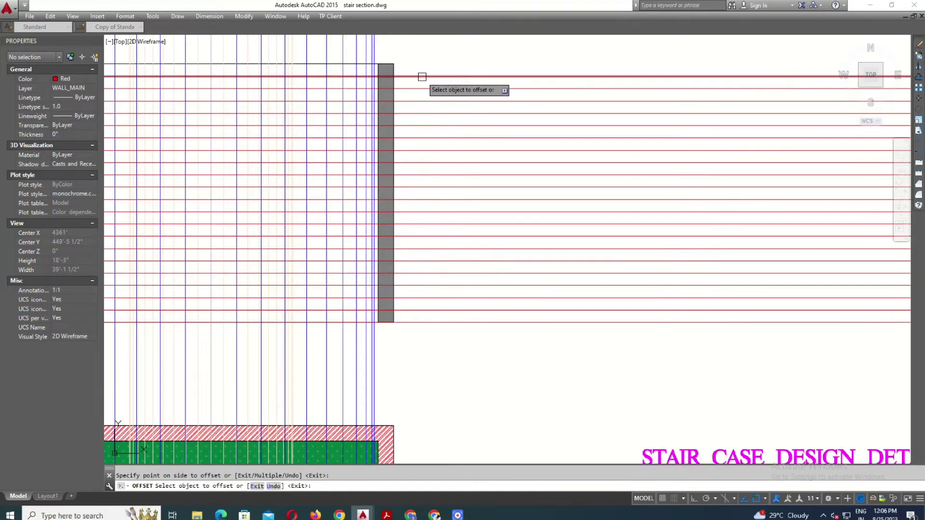
pyautogui.press('Escape')
pyautogui.scroll(-3, 461, 144)
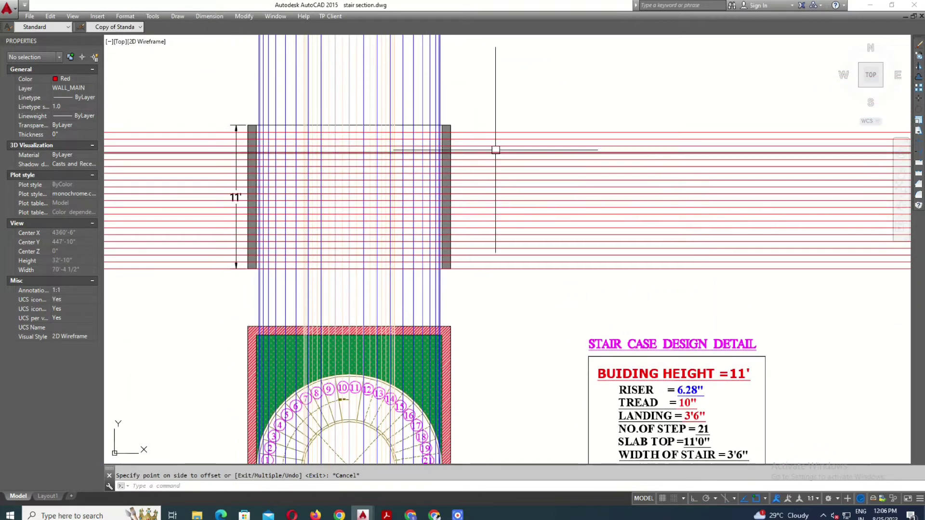
# Begin trimming the riser lines with TR against a chosen cutting edge
pyautogui.moveTo(481, 129); pyautogui.dragTo(485, 143, button='middle')
pyautogui.click(490, 139)
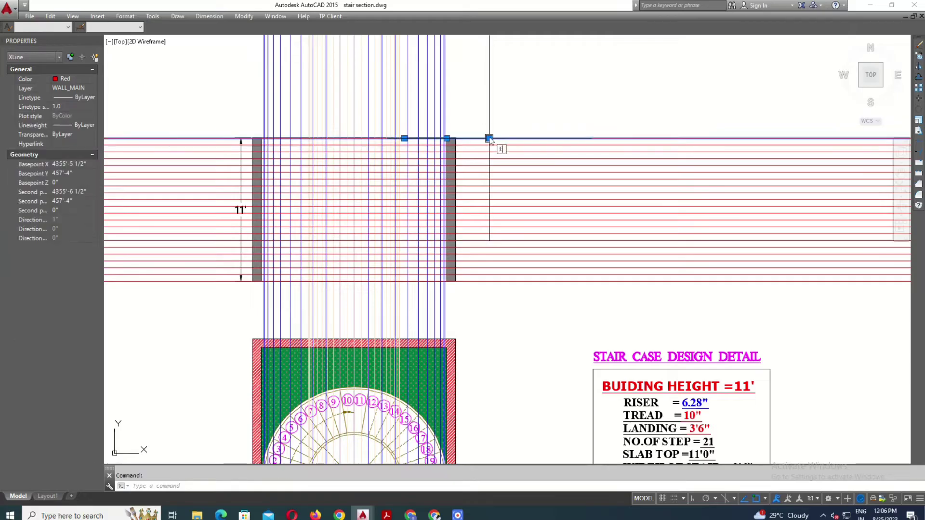
pyautogui.press('Escape')
pyautogui.write('tr')
pyautogui.press('Return')
pyautogui.scroll(3, 443, 134)
pyautogui.click(412, 140)
pyautogui.scroll(-3, 412, 139)
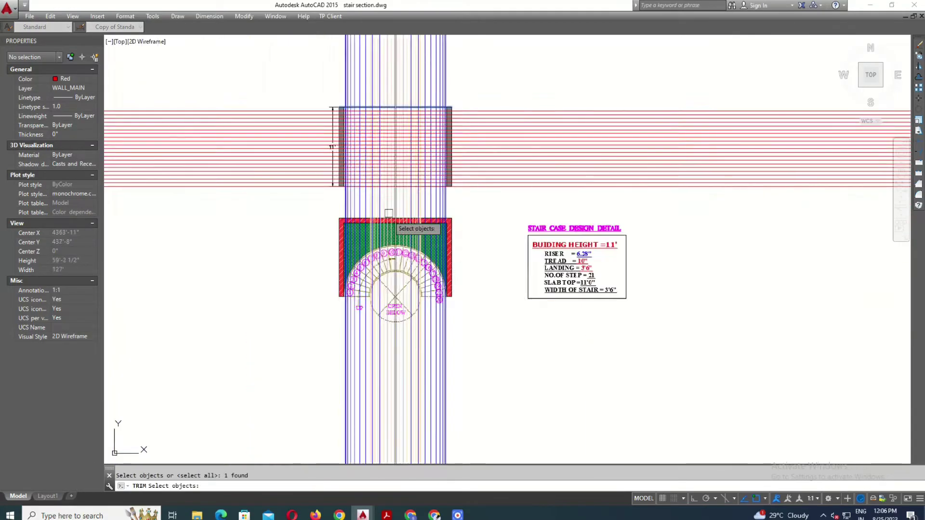
pyautogui.scroll(2, 465, 212)
pyautogui.press('Return')
pyautogui.scroll(-2, 465, 212)
pyautogui.click(423, 160)
# Trim the red riser lines back to the section walls, removing their left overhang
pyautogui.scroll(5, 448, 135)
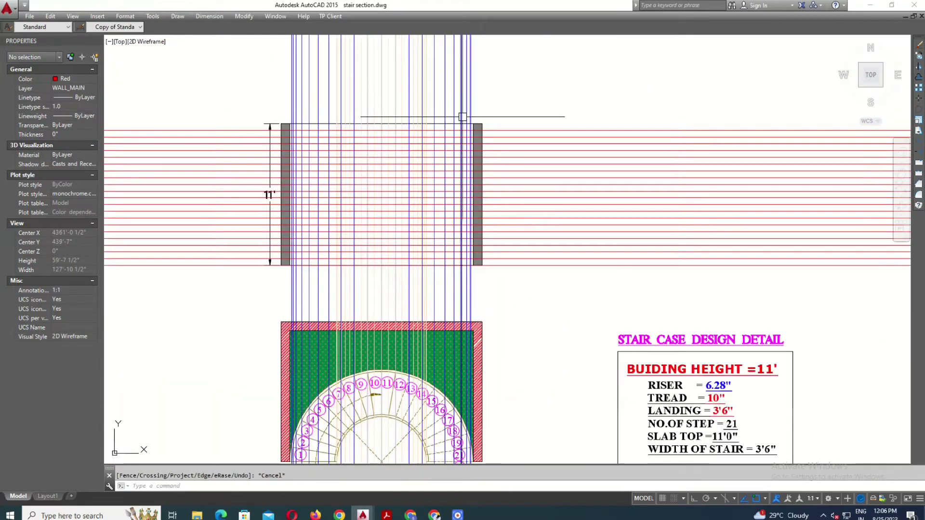
pyautogui.scroll(5, 467, 122)
pyautogui.press('Return')
pyautogui.press('Return')
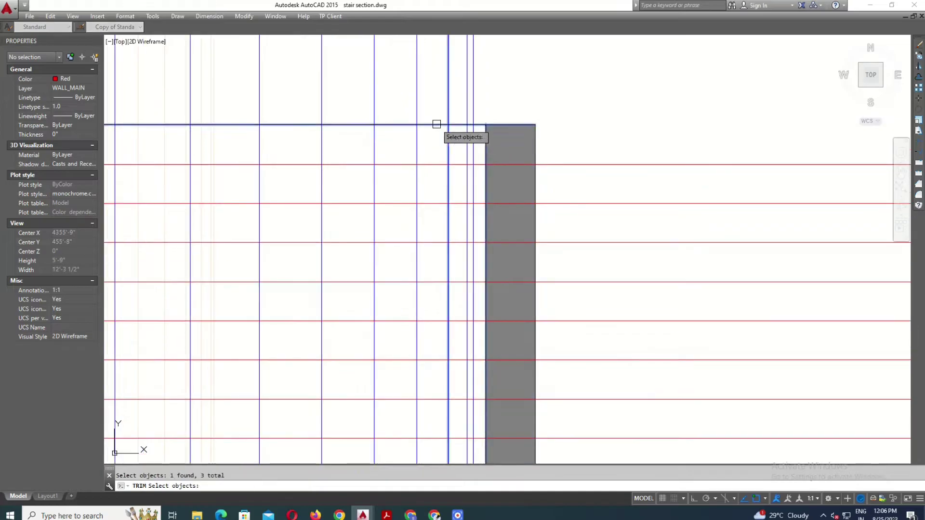
pyautogui.scroll(-5, 437, 124)
pyautogui.scroll(5, 403, 124)
pyautogui.press('Return')
pyautogui.scroll(-8, 709, 95)
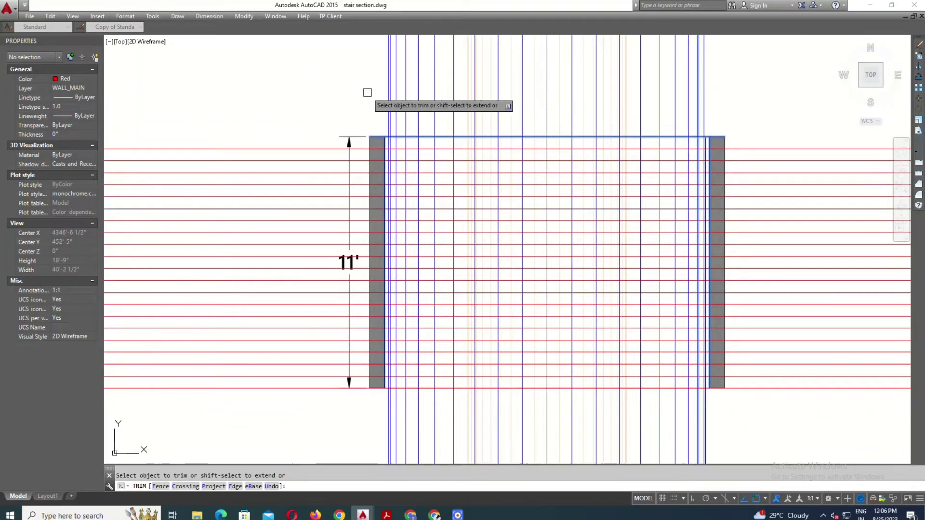
pyautogui.click(367, 92)
pyautogui.scroll(-3, 386, 96)
pyautogui.click(265, 279)
pyautogui.click(635, 109)
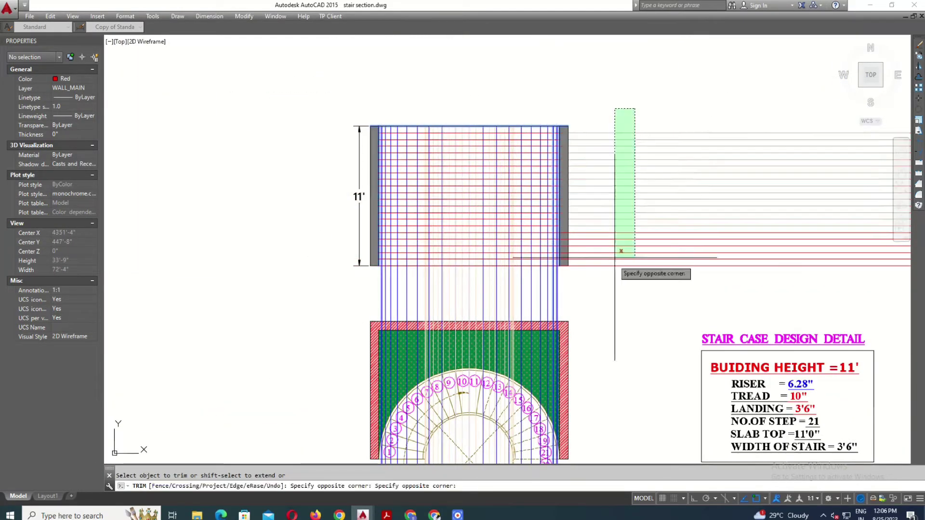
pyautogui.press('Escape')
pyautogui.scroll(3, 578, 159)
# Draw an arc from the wall's bottom corner up through the next riser line
pyautogui.scroll(3, 262, 193)
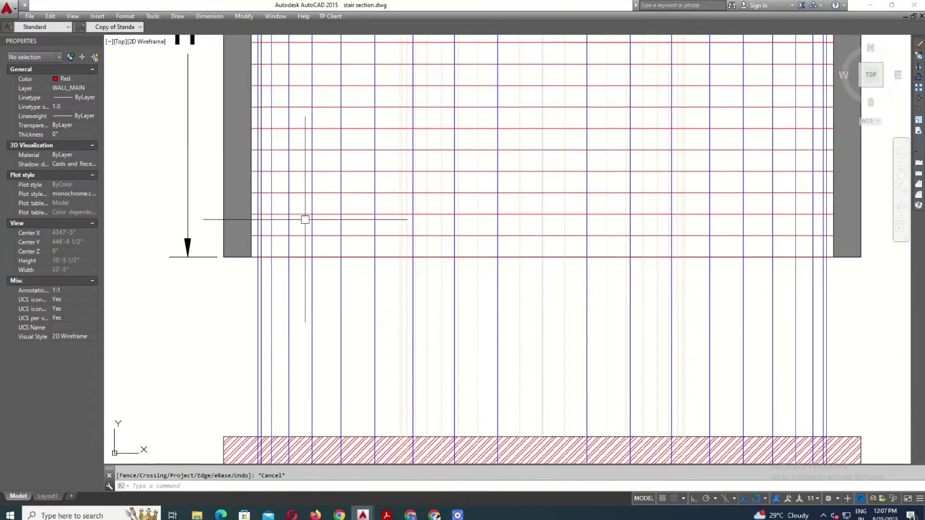
pyautogui.scroll(3, 305, 220)
pyautogui.moveTo(270, 275); pyautogui.dragTo(273, 289, button='middle')
pyautogui.press('Return')
pyautogui.scroll(3, 277, 278)
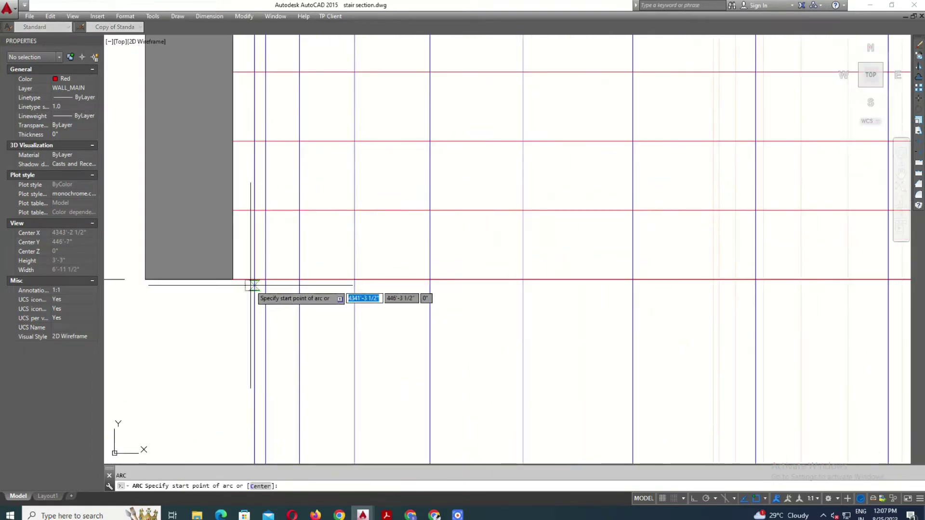
pyautogui.click(254, 279)
pyautogui.click(265, 211)
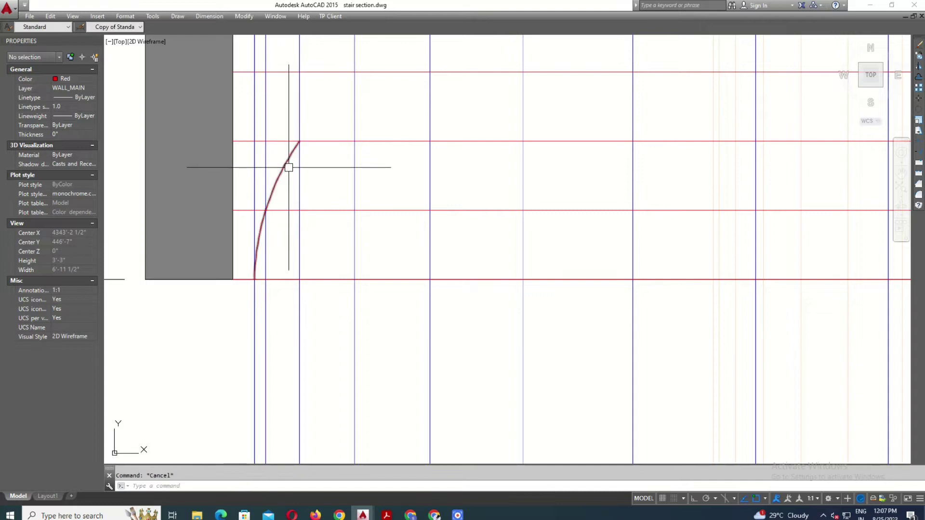
# Put the new red arc on the STAIRE layer
pyautogui.click(288, 167)
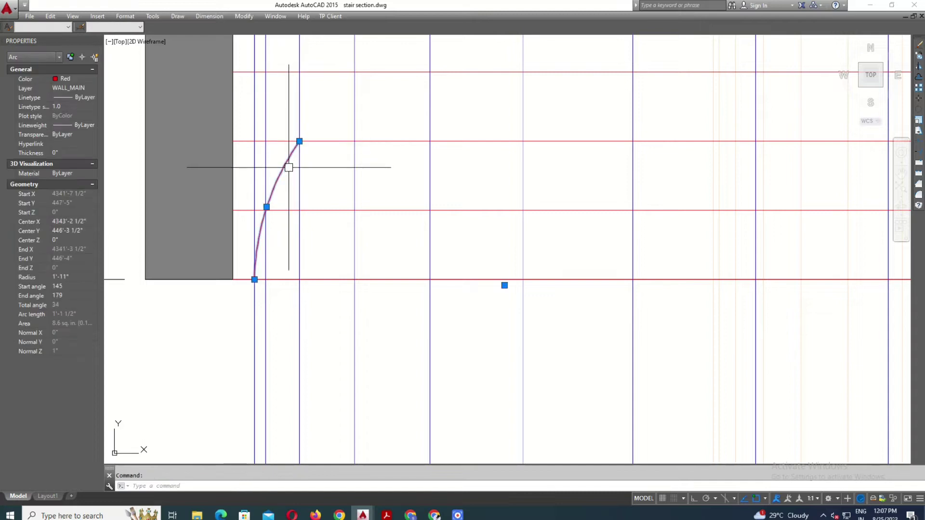
pyautogui.click(75, 82)
pyautogui.click(88, 88)
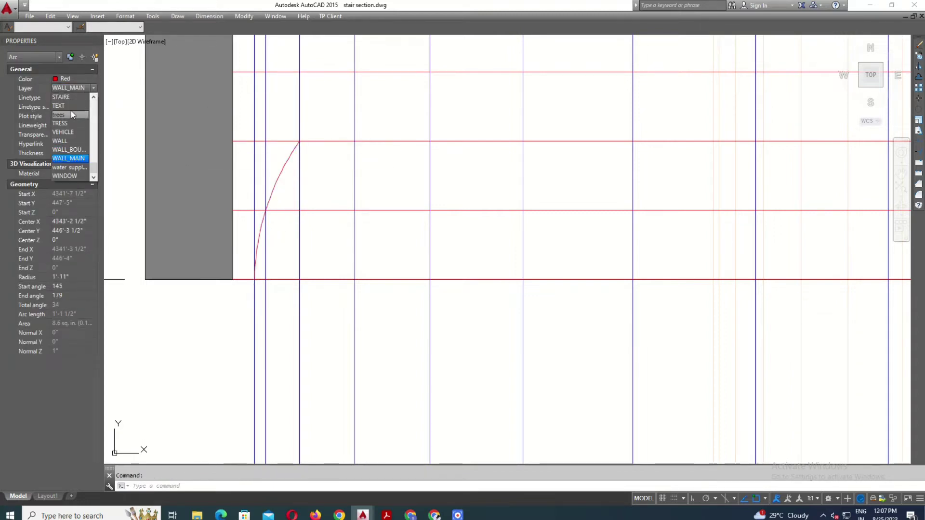
pyautogui.click(79, 79)
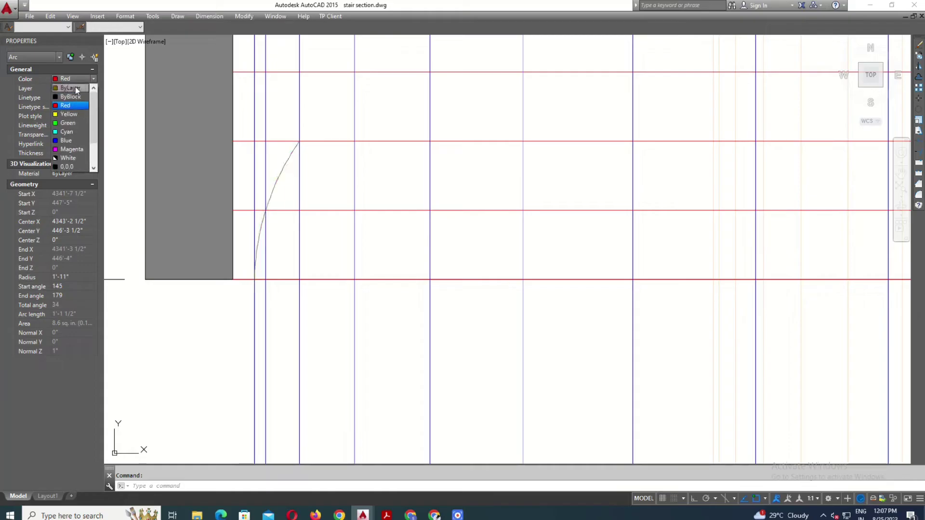
pyautogui.scroll(-4, 289, 289)
pyautogui.scroll(2, 341, 312)
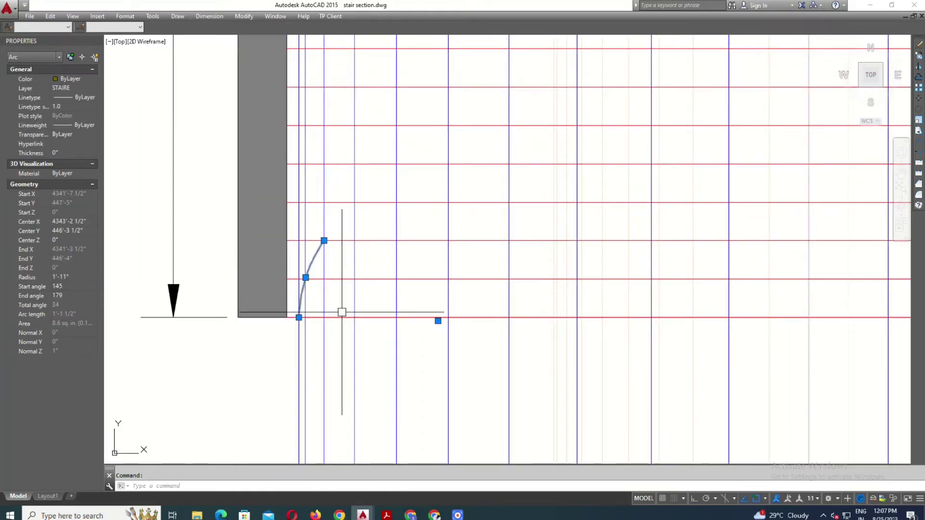
# Copy the arc end to end and stretch its top end onto a riser line
pyautogui.scroll(2, 342, 313)
pyautogui.write('co')
pyautogui.press('space')
pyautogui.click(355, 186)
pyautogui.click(310, 328)
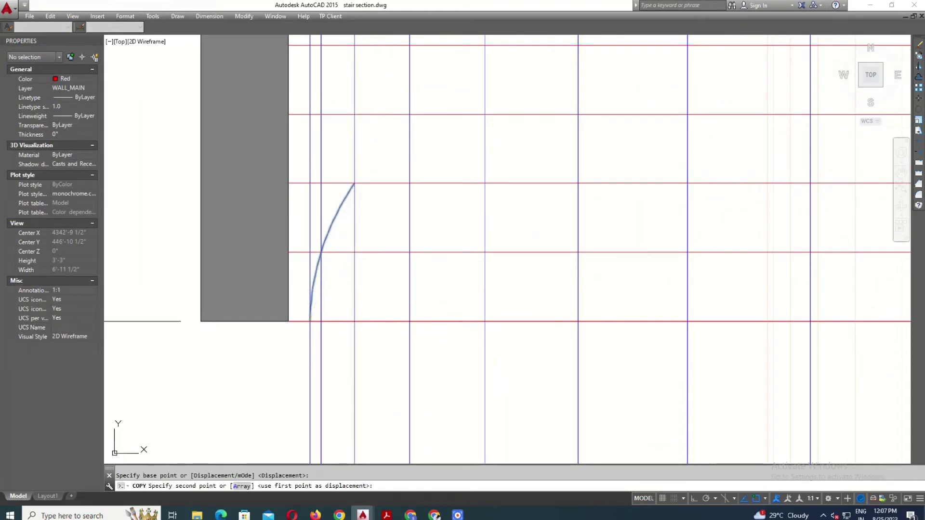
pyautogui.press('Escape')
pyautogui.click(346, 180)
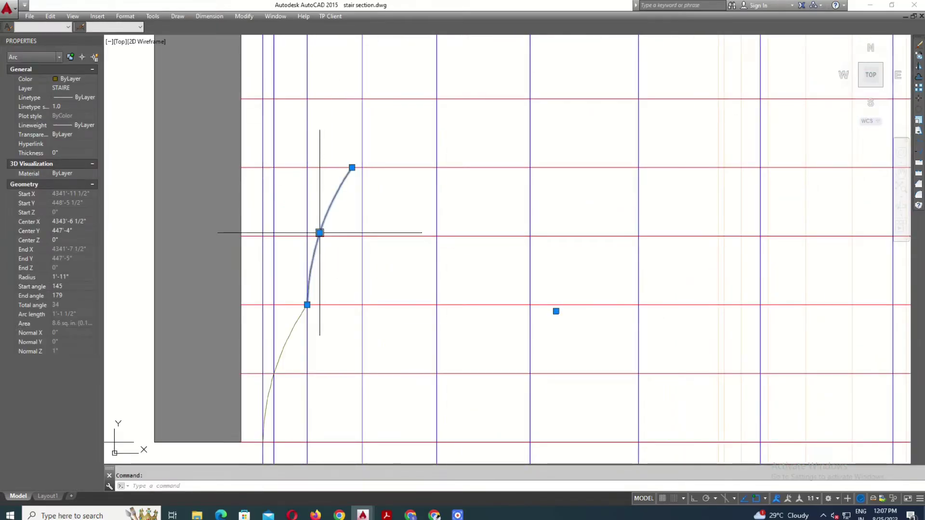
pyautogui.click(320, 233)
pyautogui.click(352, 168)
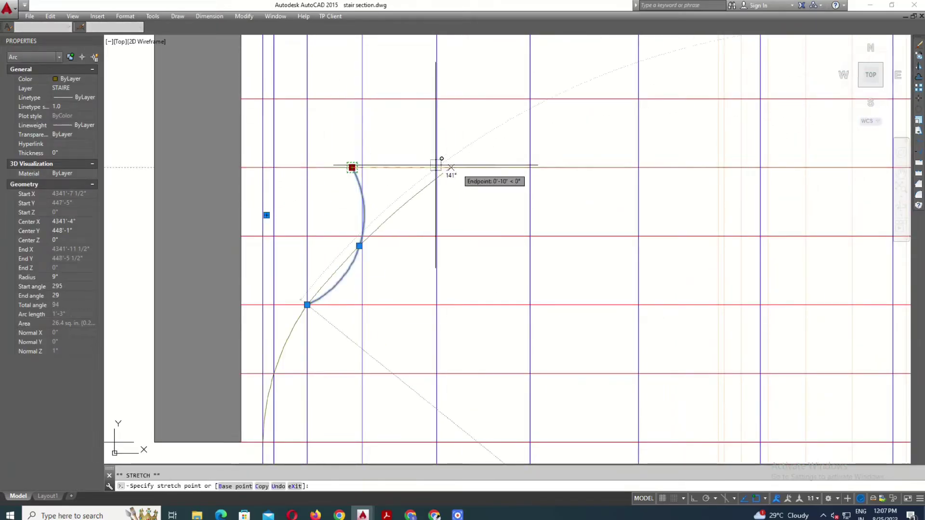
pyautogui.click(433, 161)
pyautogui.scroll(-3, 369, 217)
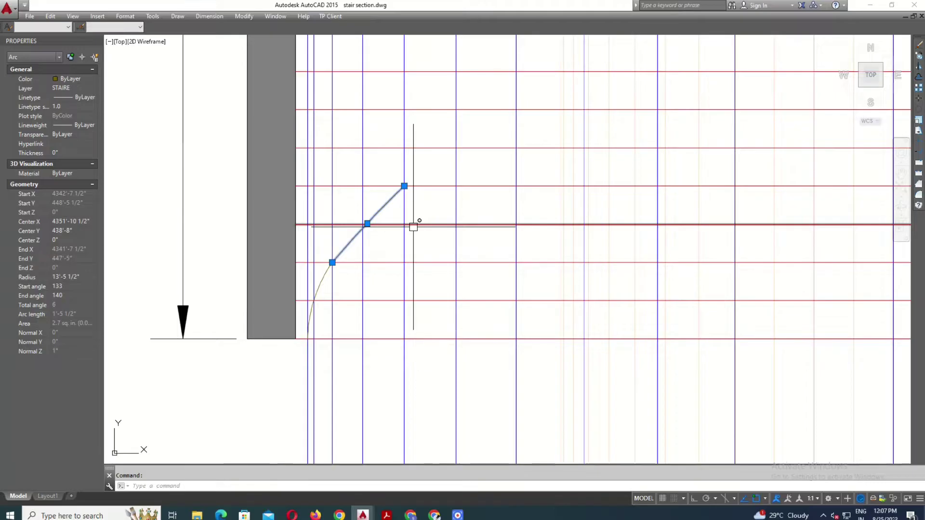
# Add a second copied arc and pull its top end onto the next grid intersection
pyautogui.write('co')
pyautogui.press('Return')
pyautogui.scroll(3, 333, 255)
pyautogui.click(464, 133)
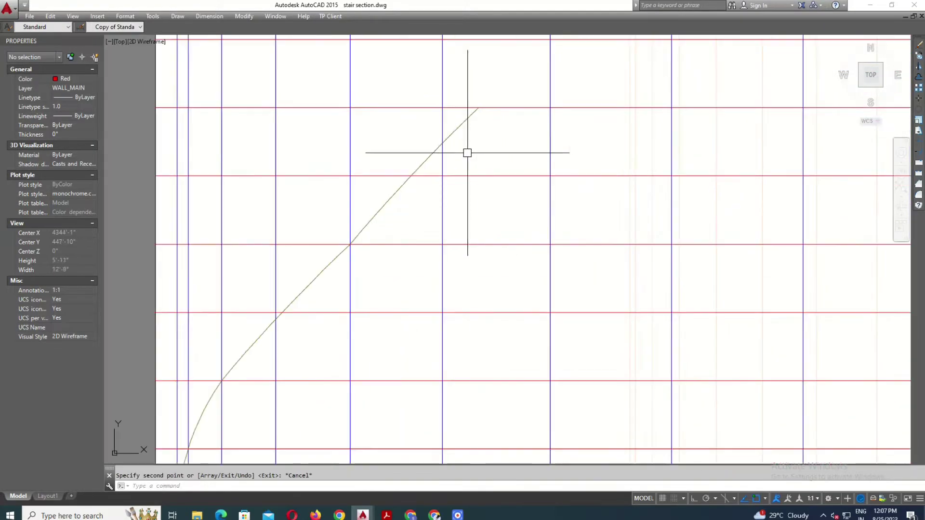
pyautogui.click(425, 164)
pyautogui.click(435, 174)
pyautogui.moveTo(440, 140); pyautogui.dragTo(421, 215, button='middle')
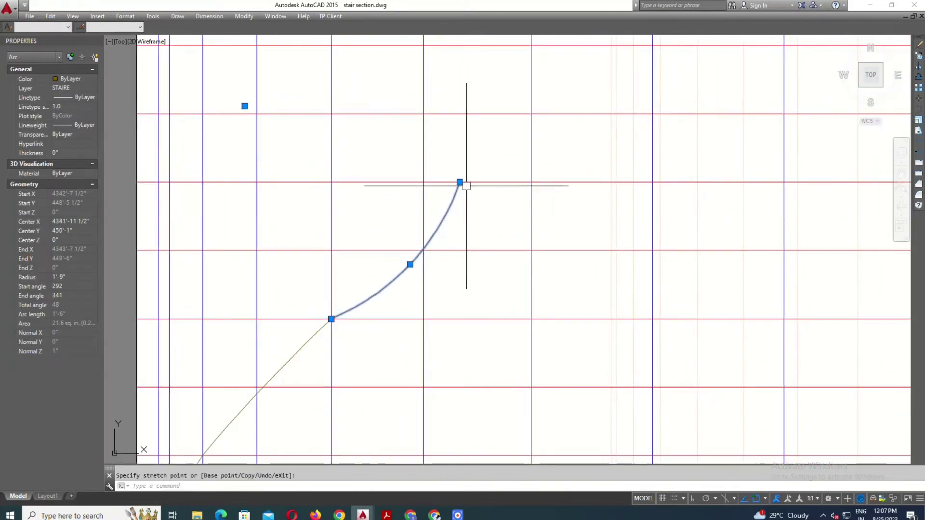
pyautogui.click(458, 182)
pyautogui.click(530, 182)
pyautogui.press('Escape')
pyautogui.scroll(-3, 469, 167)
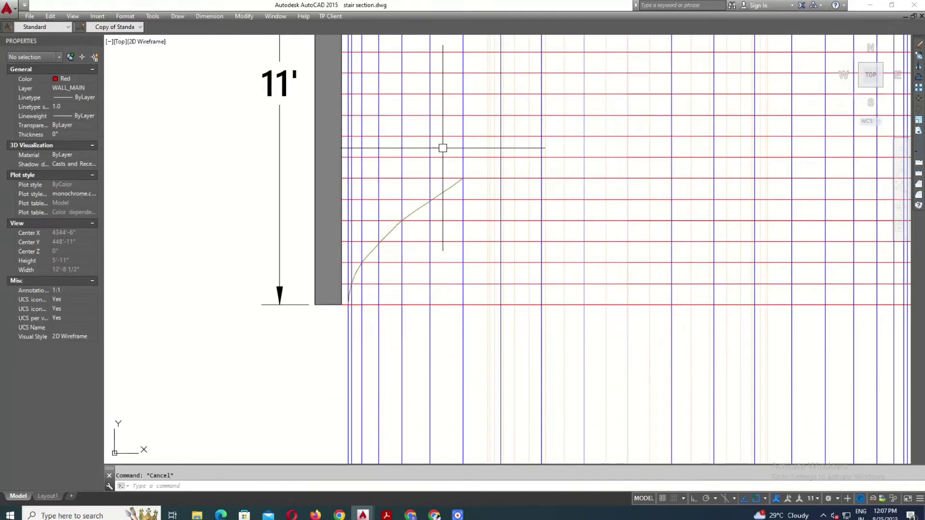
pyautogui.scroll(2, 442, 146)
# Copy the last arc upward, bend its midpoint and pin its end on a grid intersection
pyautogui.click(446, 183)
pyautogui.press('Return')
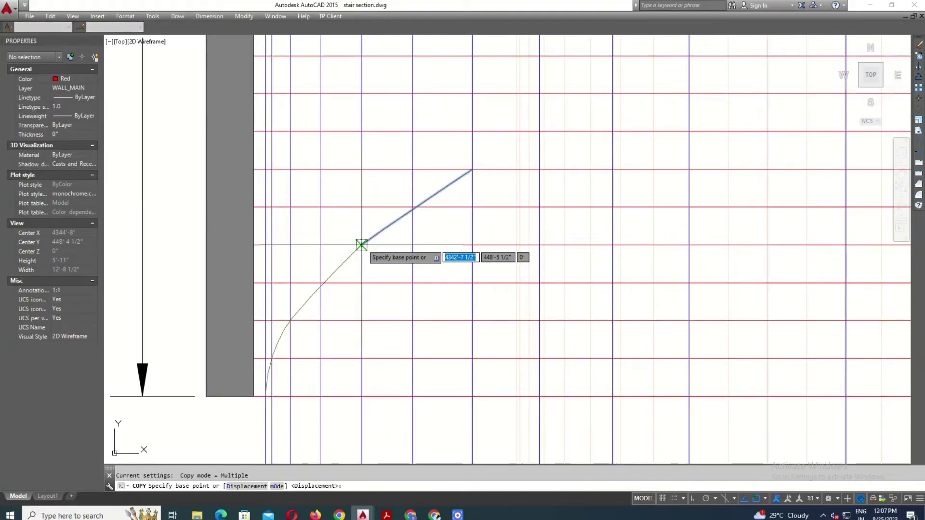
pyautogui.click(362, 245)
pyautogui.click(472, 169)
pyautogui.press('Escape')
pyautogui.scroll(2, 477, 217)
pyautogui.click(517, 181)
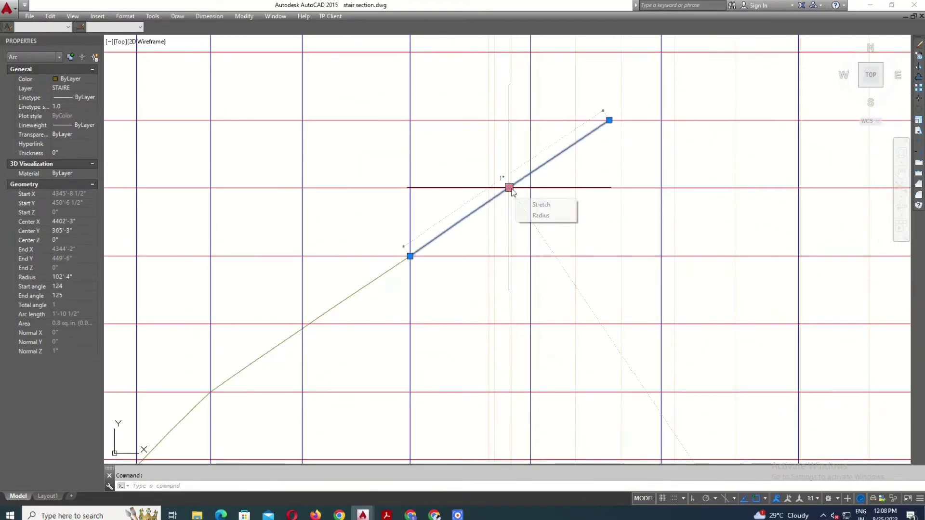
pyautogui.click(518, 188)
pyautogui.scroll(-2, 454, 290)
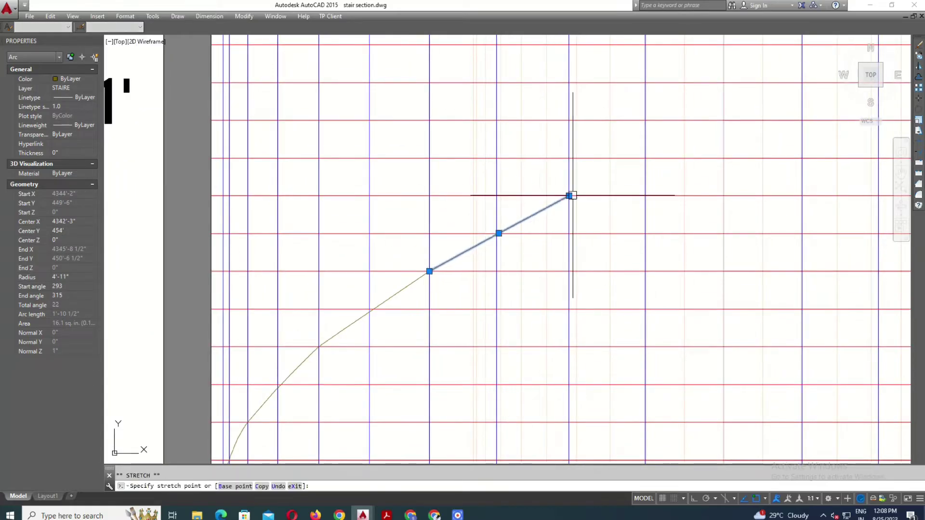
pyautogui.click(572, 196)
pyautogui.scroll(-3, 455, 239)
# Add another arc segment with a smoothed midpoint ending on a higher grid intersection
pyautogui.press('Return')
pyautogui.scroll(2, 456, 239)
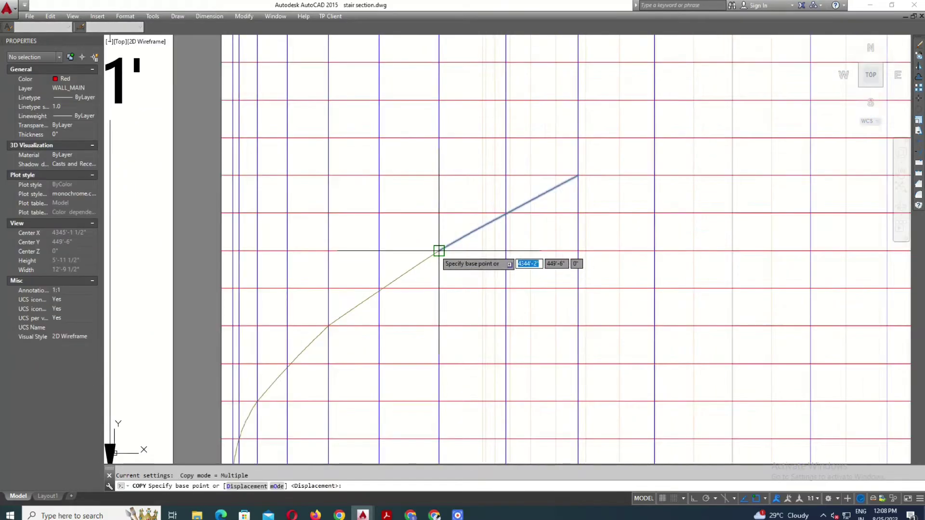
pyautogui.click(438, 250)
pyautogui.click(588, 171)
pyautogui.scroll(2, 654, 120)
pyautogui.click(652, 147)
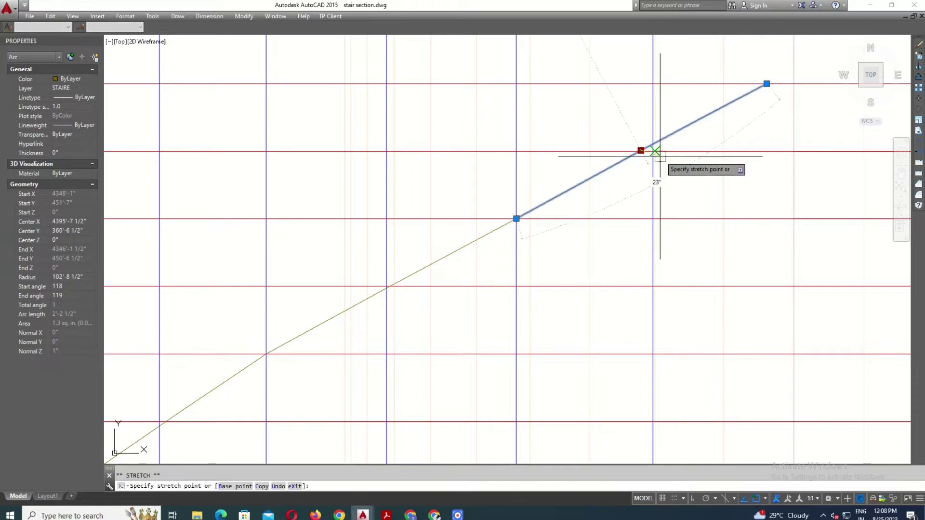
pyautogui.scroll(3, 655, 151)
pyautogui.scroll(1, 652, 151)
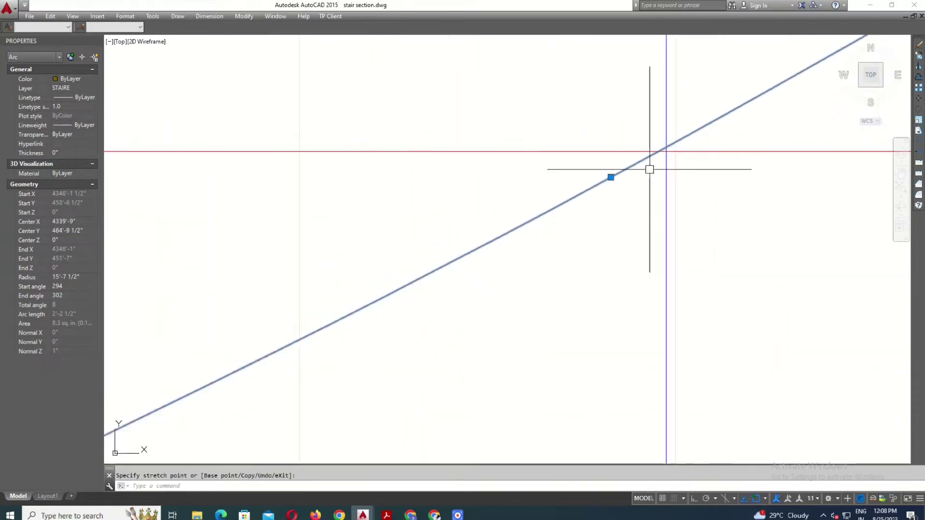
pyautogui.click(666, 151)
pyautogui.scroll(-3, 597, 161)
pyautogui.scroll(-2, 554, 186)
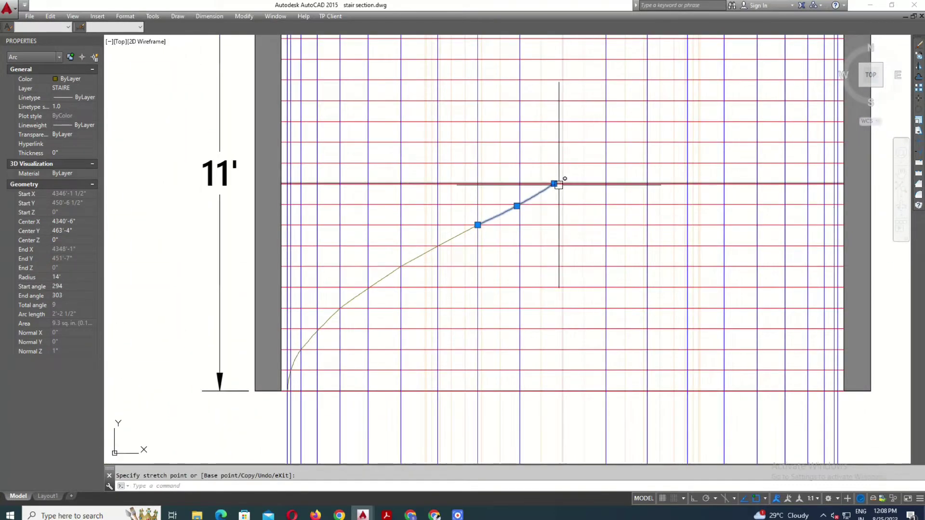
pyautogui.scroll(-3, 554, 185)
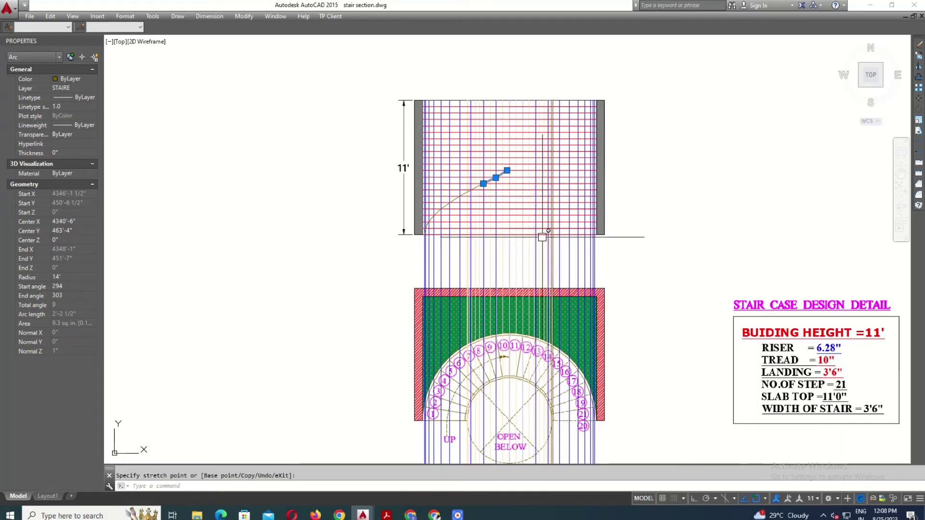
pyautogui.scroll(5, 502, 172)
pyautogui.scroll(2, 521, 168)
pyautogui.click(527, 151)
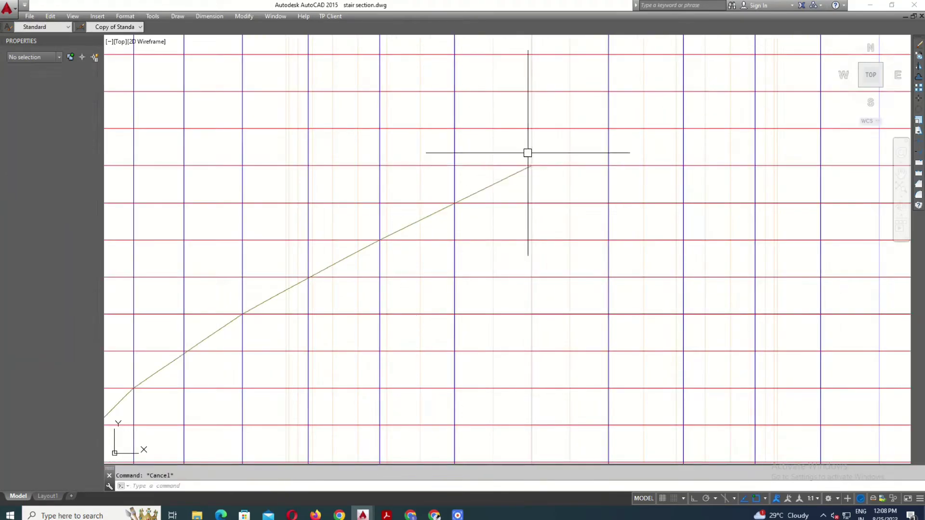
pyautogui.scroll(2, 523, 169)
# Copy the newest arc segment end to end to continue the stair profile
pyautogui.click(524, 187)
pyautogui.press('Return')
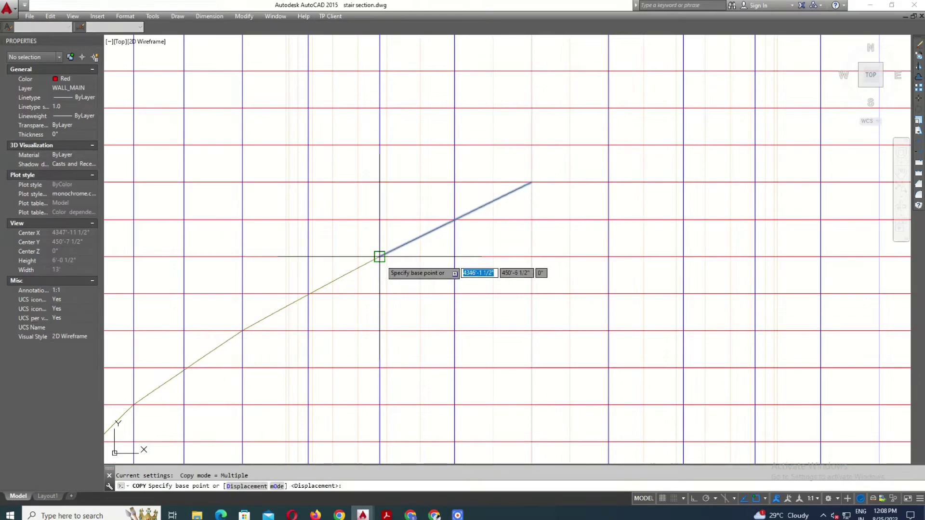
pyautogui.click(380, 257)
pyautogui.click(532, 182)
pyautogui.press('Escape')
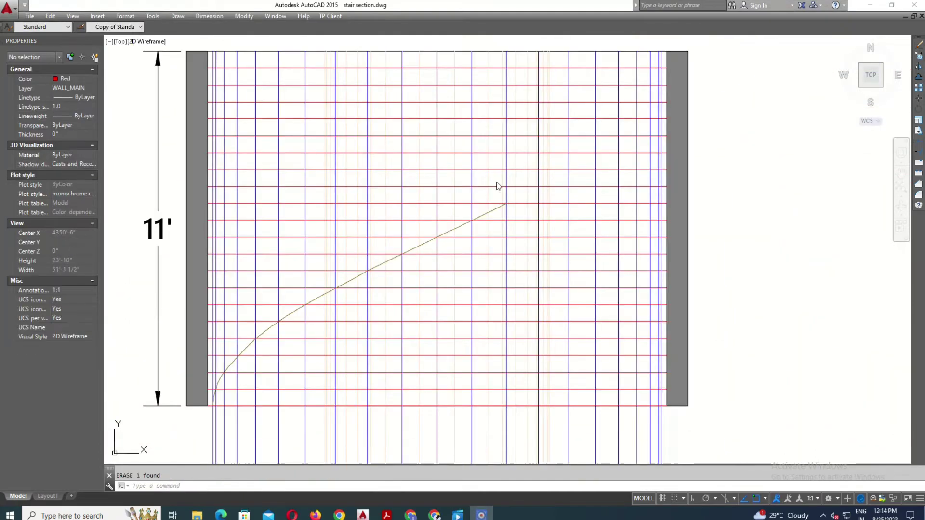
# Copy the top stair-profile arc from its lower endpoint to its upper endpoint
pyautogui.click(486, 216)
pyautogui.write('co')
pyautogui.press('Return')
pyautogui.scroll(2, 439, 236)
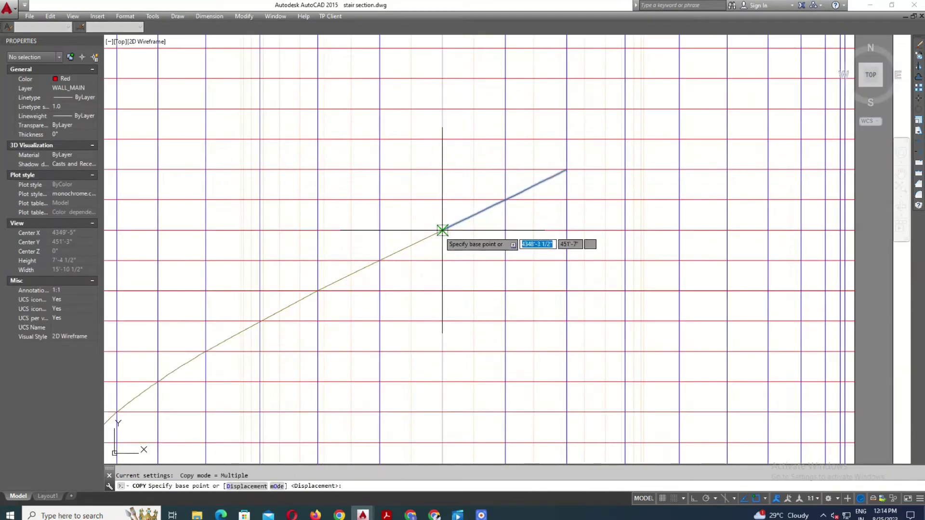
pyautogui.click(440, 229)
pyautogui.scroll(2, 573, 167)
pyautogui.click(534, 190)
# Stretch the copied arc's upper end onto the next riser-grid intersection
pyautogui.click(620, 149)
pyautogui.scroll(5, 646, 137)
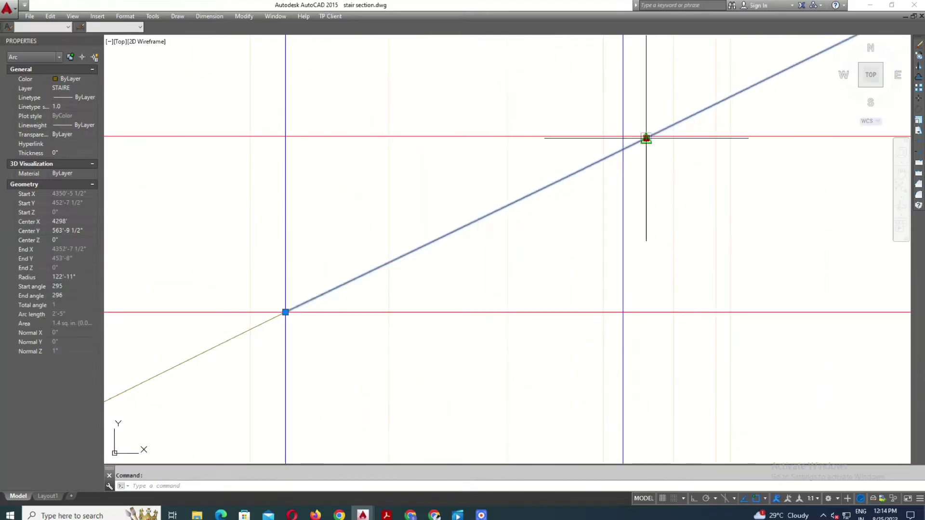
pyautogui.scroll(-5, 646, 139)
pyautogui.scroll(3, 683, 173)
pyautogui.click(683, 177)
pyautogui.click(644, 177)
pyautogui.scroll(-3, 622, 171)
pyautogui.press('Escape')
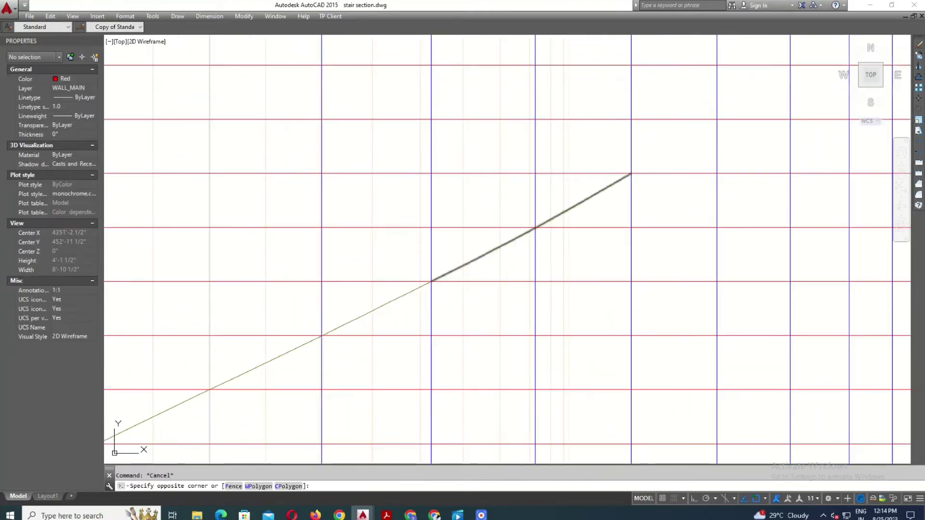
# Copy the new top arc up from its lower end to its upper end
pyautogui.click(599, 198)
pyautogui.write('co')
pyautogui.press('Return')
pyautogui.click(431, 280)
pyautogui.scroll(3, 629, 193)
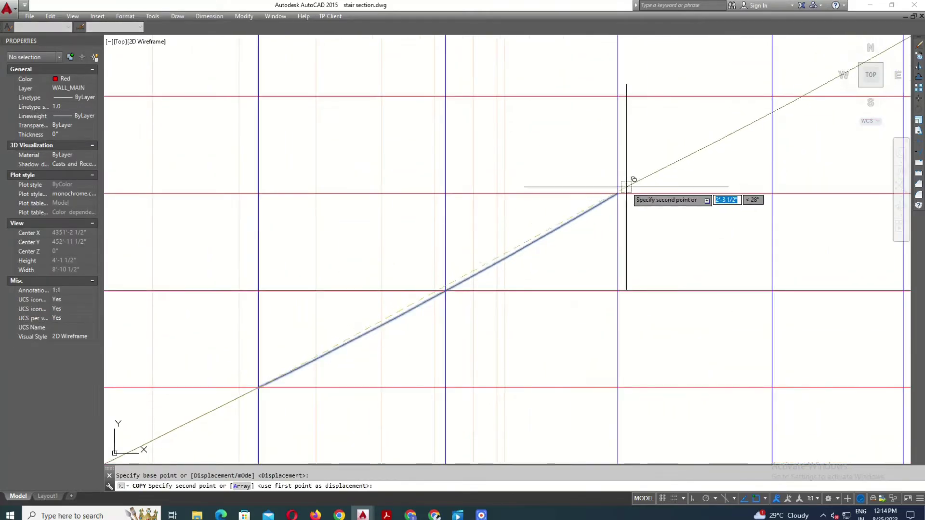
pyautogui.click(630, 192)
pyautogui.press('Escape')
# Reshape that copy so its end and midpoint follow the riser-grid intersections
pyautogui.scroll(-3, 620, 206)
pyautogui.scroll(4, 602, 208)
pyautogui.click(580, 207)
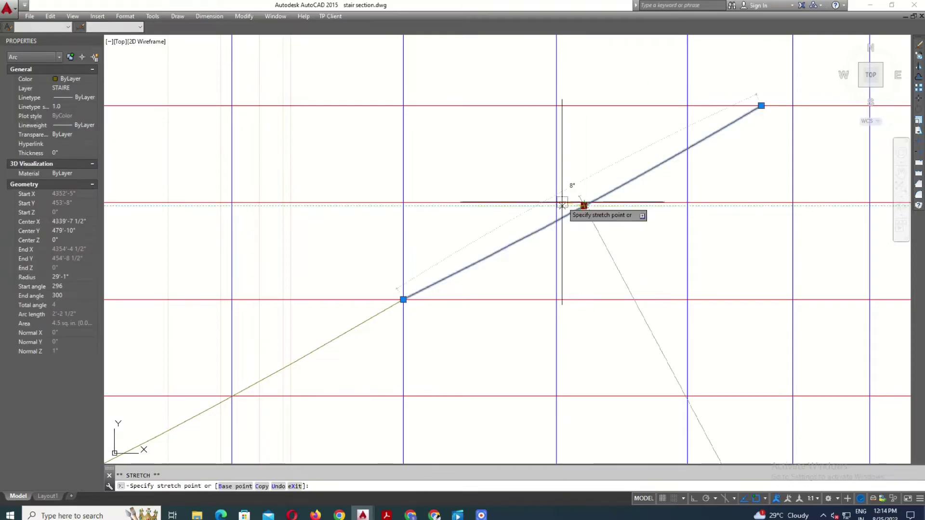
pyautogui.click(562, 205)
pyautogui.click(653, 190)
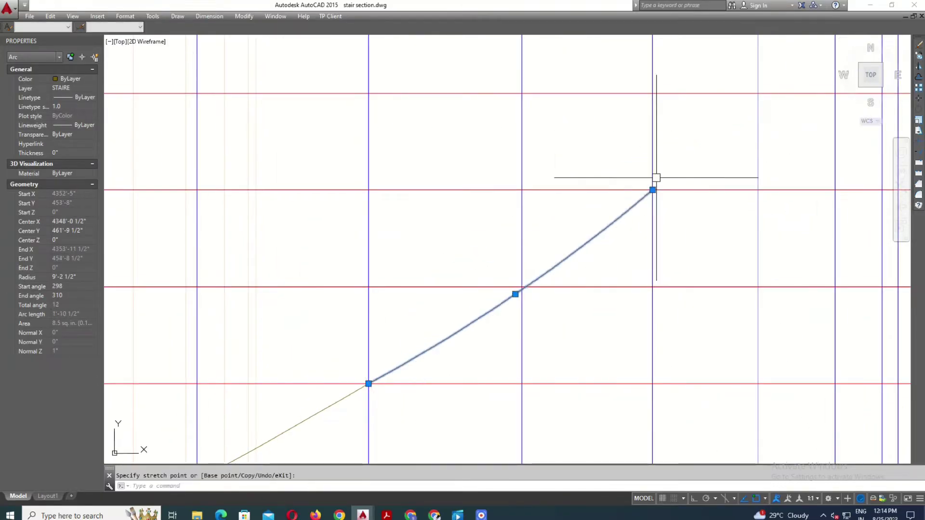
pyautogui.scroll(-3, 611, 254)
pyautogui.scroll(4, 584, 259)
pyautogui.scroll(5, 622, 237)
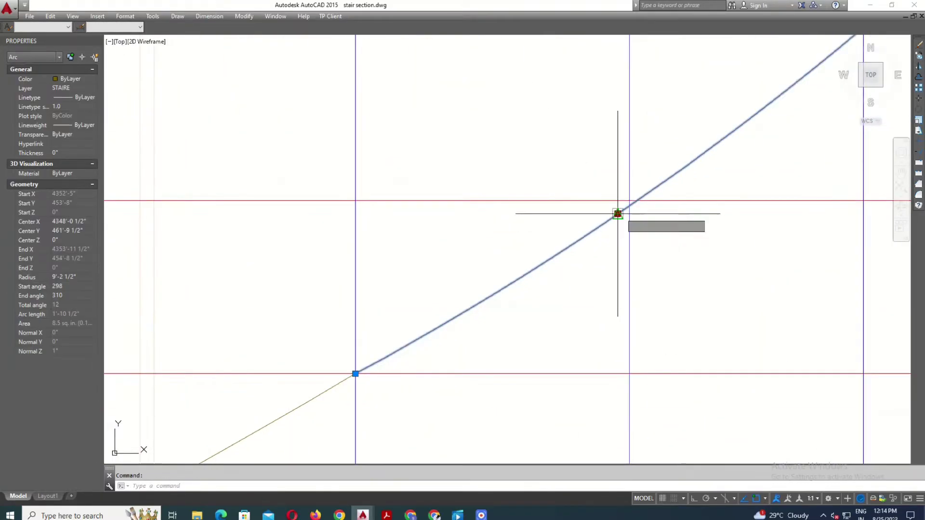
pyautogui.click(617, 213)
pyautogui.scroll(-5, 620, 183)
pyautogui.write('CO')
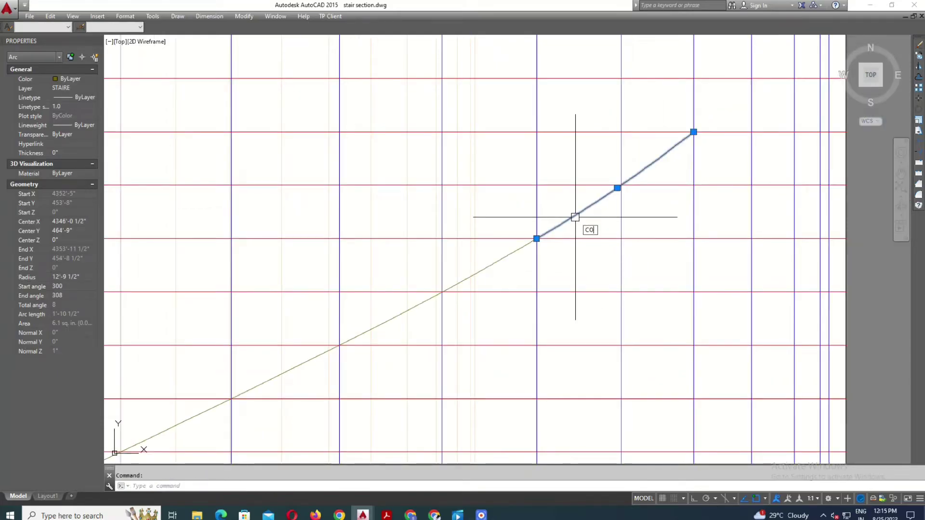
# Copy the selected arc once more along the profile, lower end to upper end
pyautogui.press('Return')
pyautogui.click(537, 238)
pyautogui.scroll(2, 686, 145)
pyautogui.click(685, 144)
pyautogui.press('Escape')
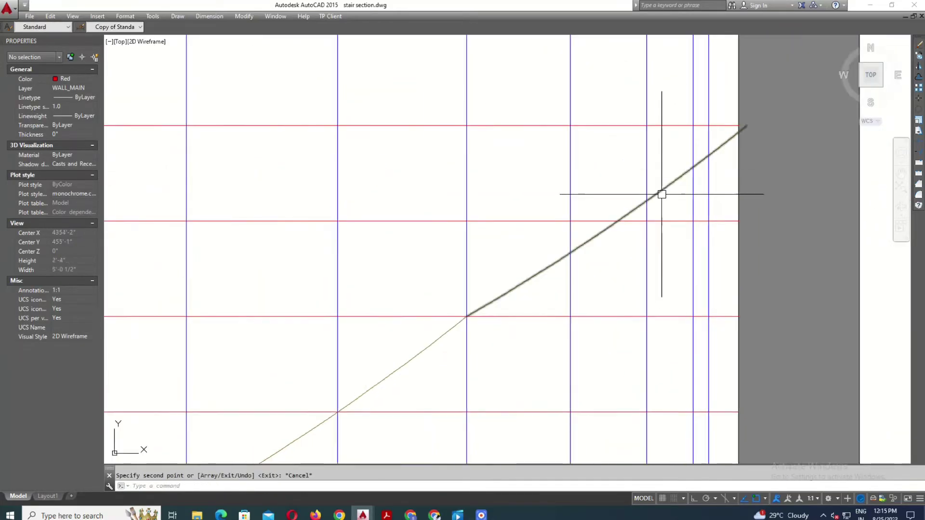
# Snap this arc's top end to a grid intersection and bend it through a snapped midpoint
pyautogui.click(662, 194)
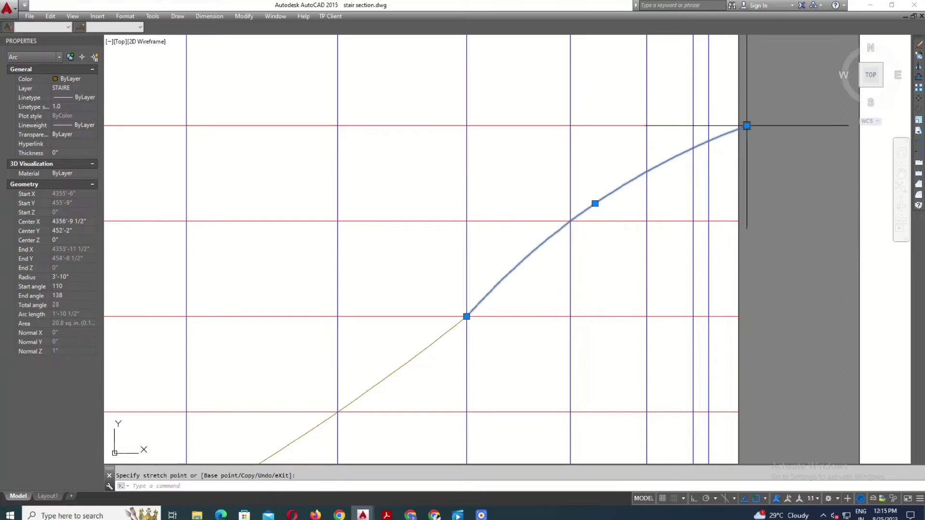
pyautogui.click(747, 126)
pyautogui.click(647, 126)
pyautogui.scroll(3, 568, 233)
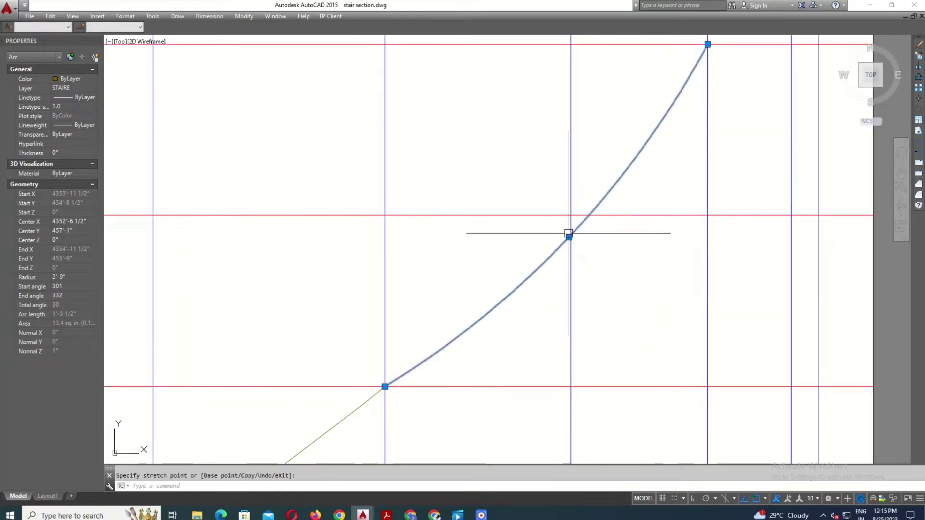
pyautogui.click(571, 210)
pyautogui.click(571, 215)
pyautogui.scroll(-3, 601, 231)
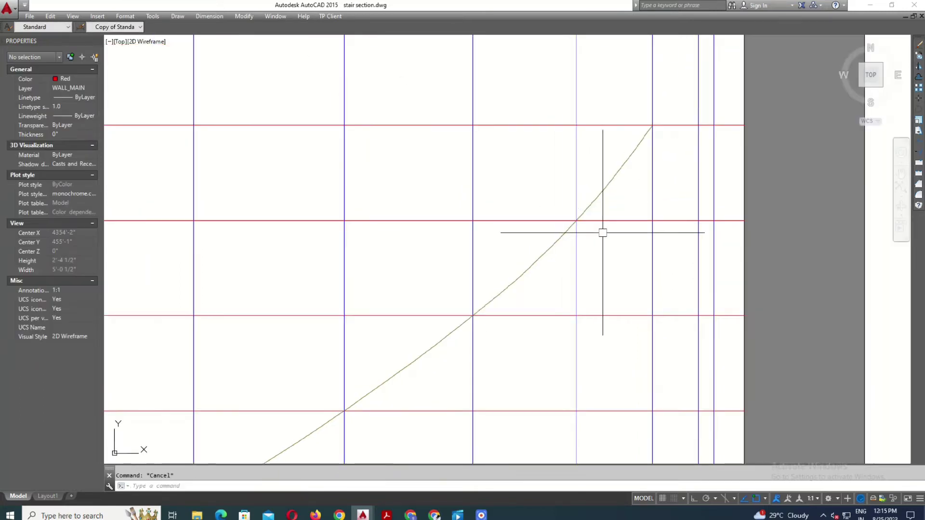
# Copy the latest top arc toward the right wall, lower end to upper end
pyautogui.click(615, 175)
pyautogui.write('co')
pyautogui.press('Return')
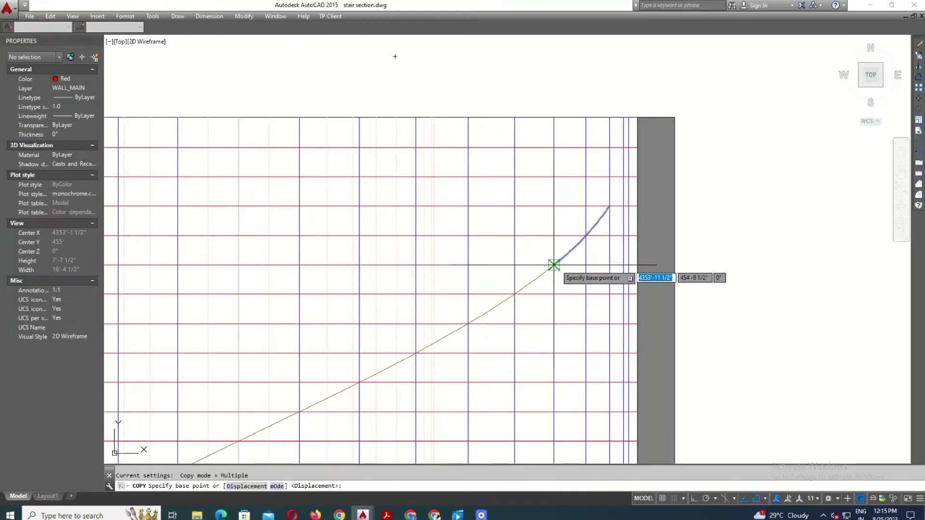
pyautogui.click(553, 264)
pyautogui.scroll(2, 597, 209)
pyautogui.click(597, 209)
pyautogui.scroll(2, 644, 186)
pyautogui.press('Return')
pyautogui.click(699, 140)
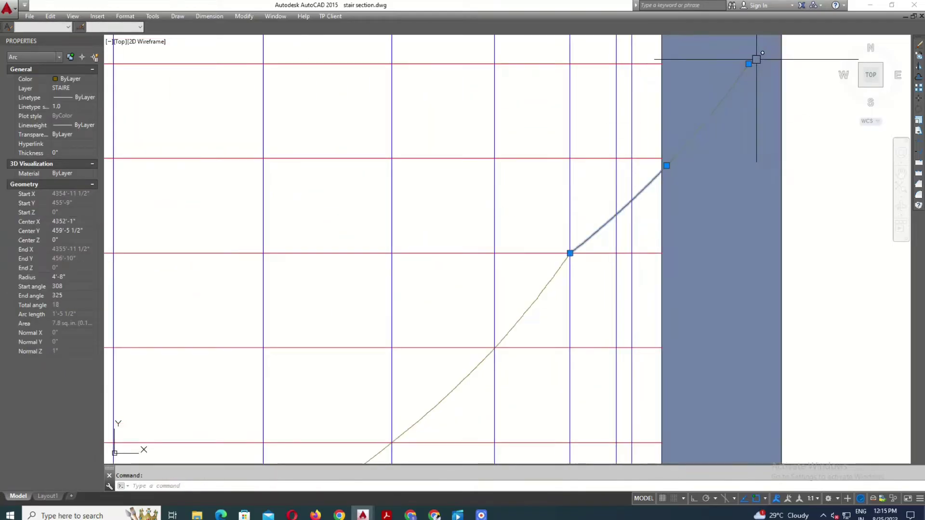
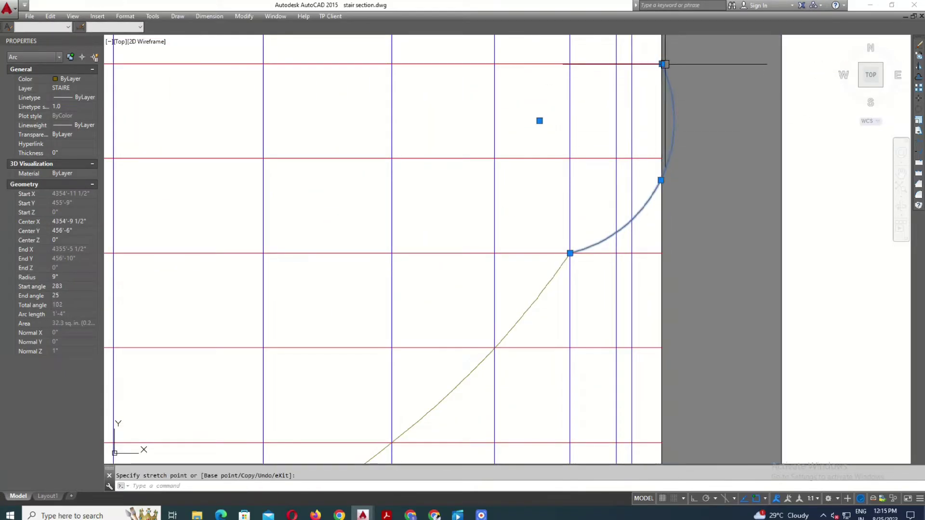
# Cancel the arc grip edit and clear stray selections at the top of the curve
pyautogui.click(662, 64)
pyautogui.scroll(3, 662, 179)
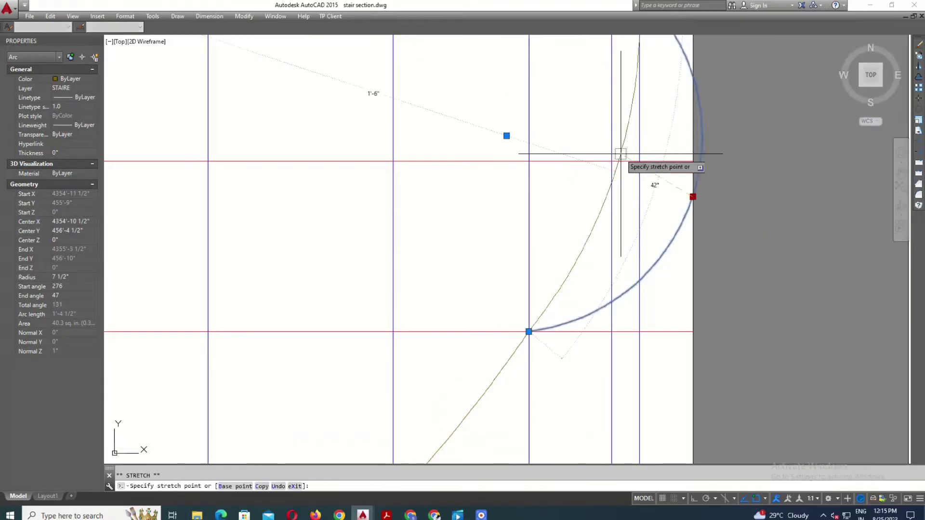
pyautogui.scroll(-3, 656, 217)
pyautogui.press('Escape')
pyautogui.moveTo(677, 150); pyautogui.dragTo(677, 207, button='middle')
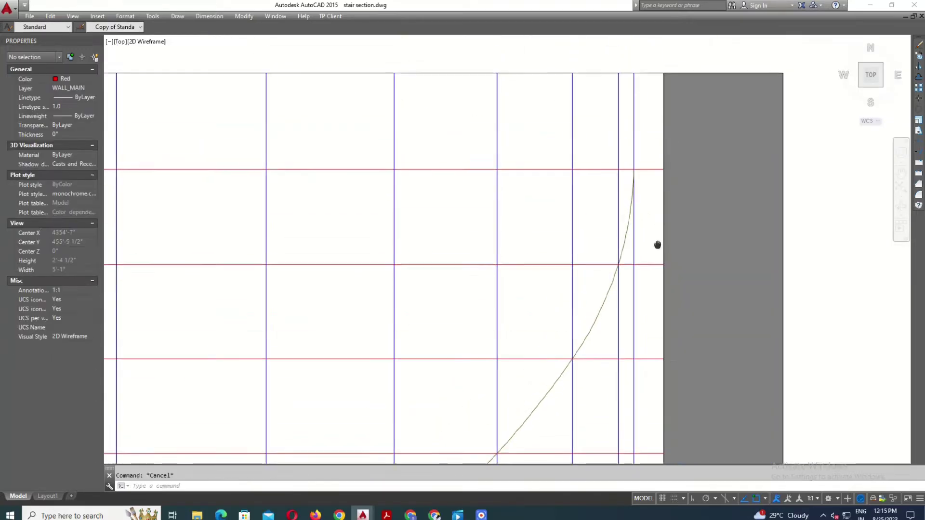
pyautogui.click(630, 215)
pyautogui.press('Escape')
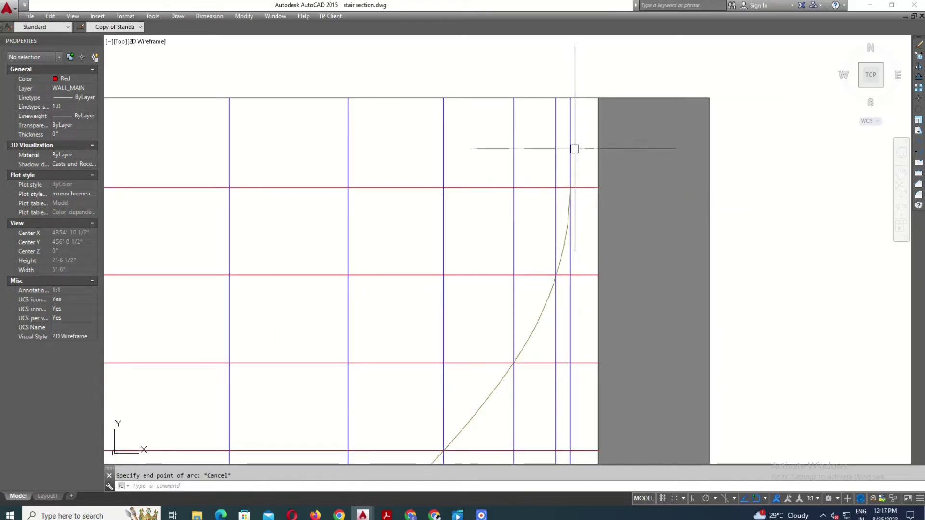
pyautogui.click(572, 149)
pyautogui.click(558, 83)
pyautogui.press('Escape')
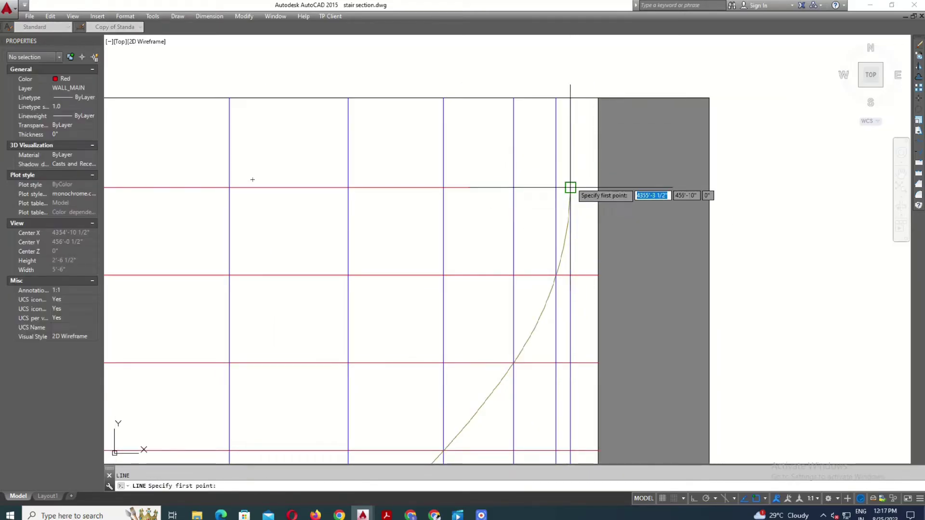
pyautogui.press('Escape')
# Pick the first curve piece to join and bring the curve's lower part into view
pyautogui.click(570, 143)
pyautogui.scroll(-2, 588, 142)
pyautogui.scroll(1, 577, 198)
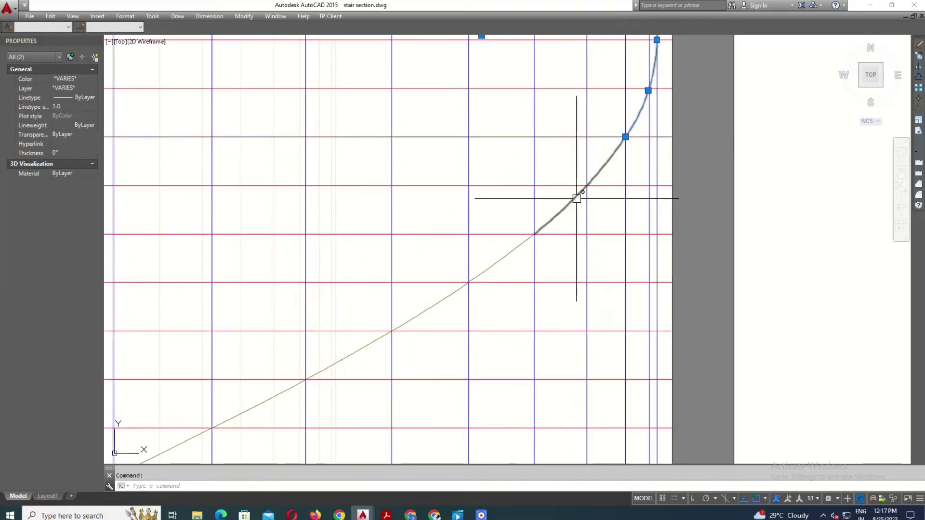
pyautogui.scroll(-2, 500, 260)
pyautogui.moveTo(391, 280); pyautogui.dragTo(480, 247, button='middle')
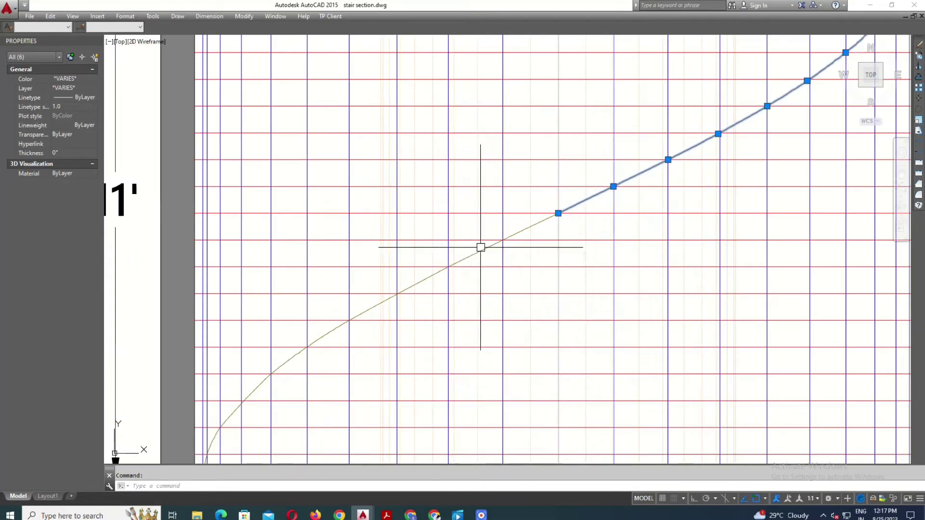
pyautogui.scroll(-5, 412, 286)
pyautogui.scroll(5, 391, 251)
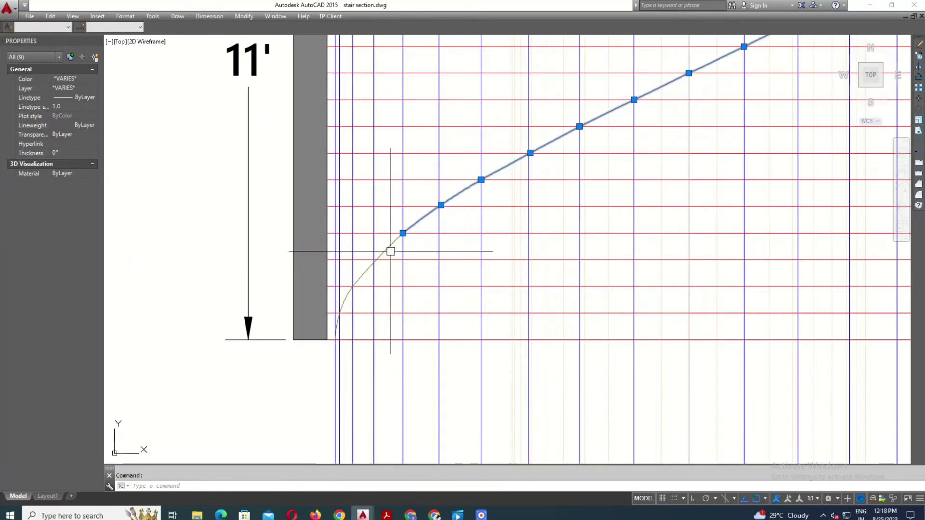
# Draw a new short arc starting at the base of the curve
pyautogui.scroll(-3, 380, 308)
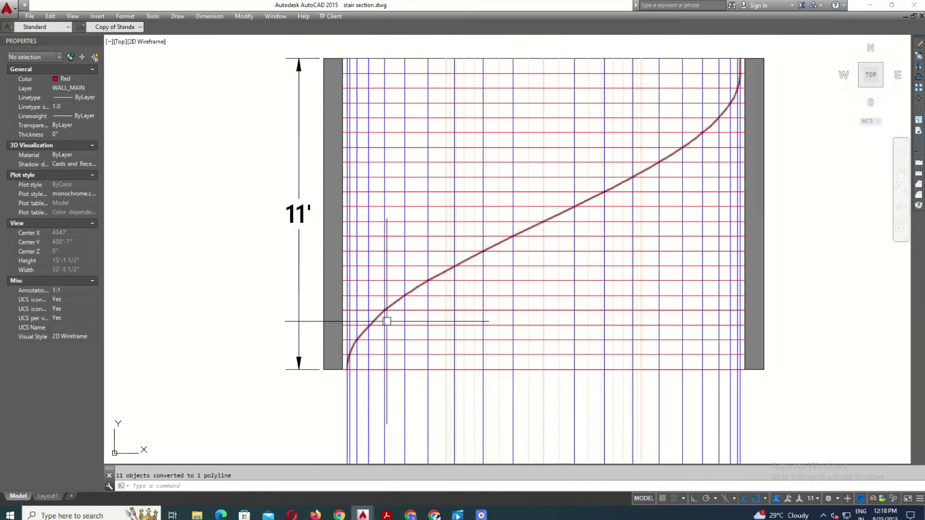
pyautogui.scroll(-2, 577, 458)
pyautogui.scroll(3, 357, 280)
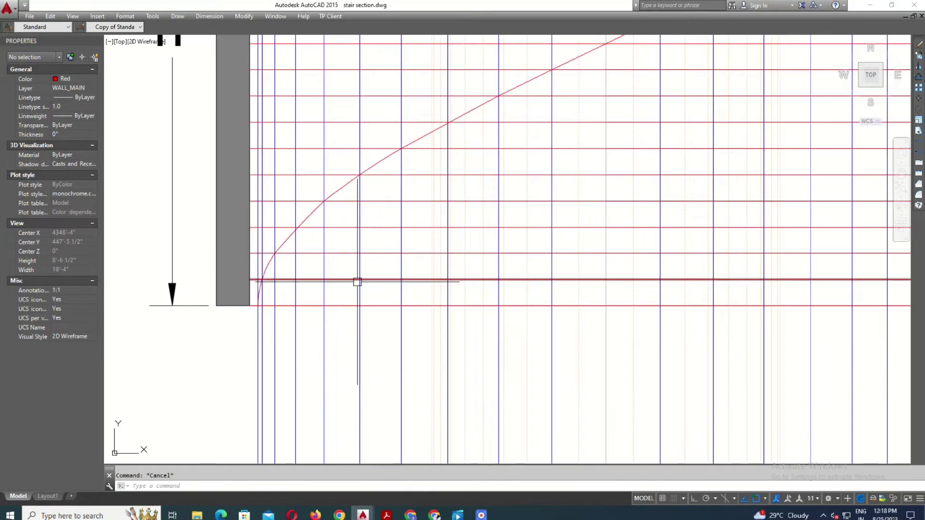
pyautogui.scroll(2, 458, 318)
pyautogui.write('arc')
pyautogui.press('Return')
pyautogui.scroll(5, 508, 337)
pyautogui.click(479, 316)
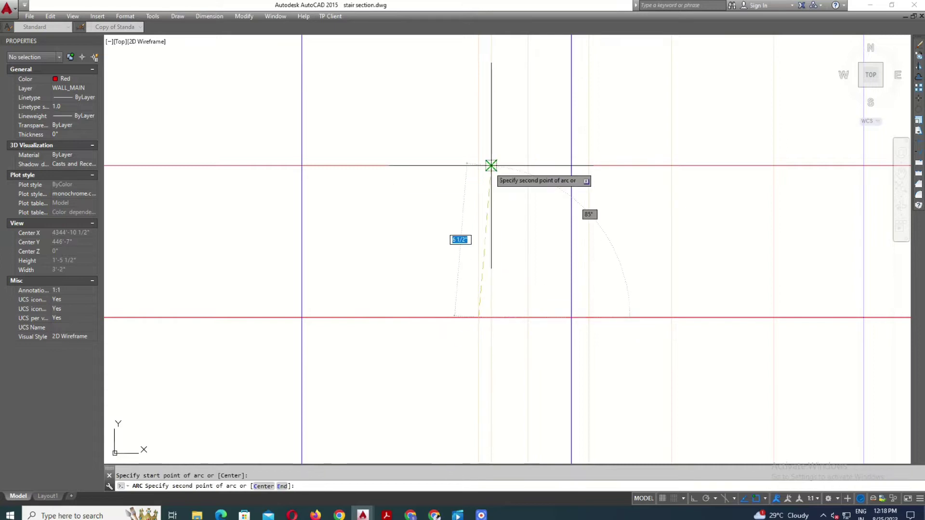
pyautogui.scroll(-3, 516, 161)
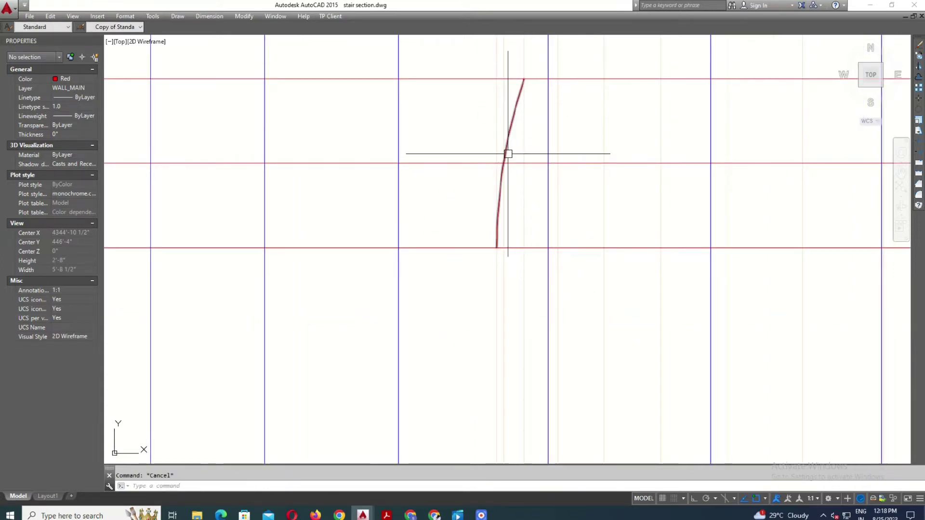
pyautogui.scroll(3, 507, 154)
pyautogui.click(490, 227)
pyautogui.scroll(-3, 547, 305)
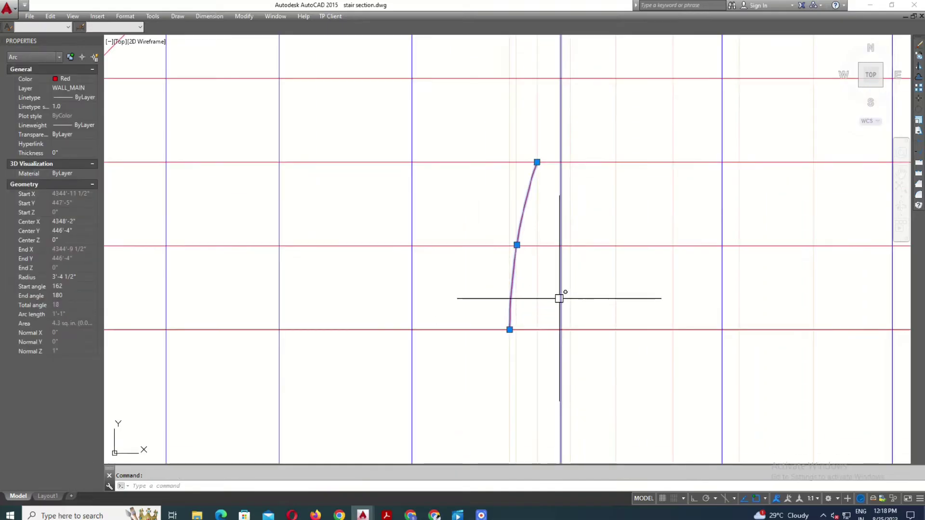
# Start a COPY of the short arc from a base point, then cancel it
pyautogui.write('co')
pyautogui.press('Return')
pyautogui.scroll(3, 499, 328)
pyautogui.click(519, 331)
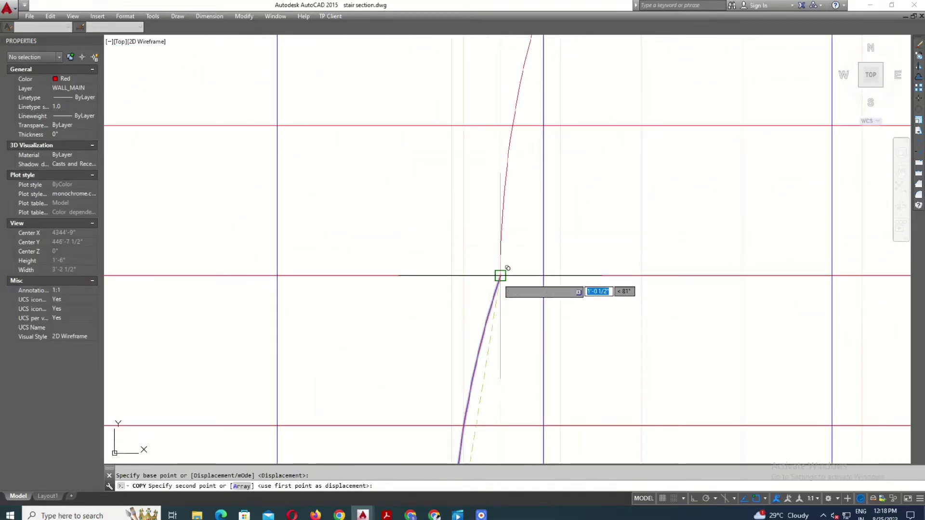
pyautogui.scroll(-3, 501, 270)
pyautogui.scroll(3, 511, 246)
pyautogui.press('Escape')
pyautogui.scroll(-3, 539, 274)
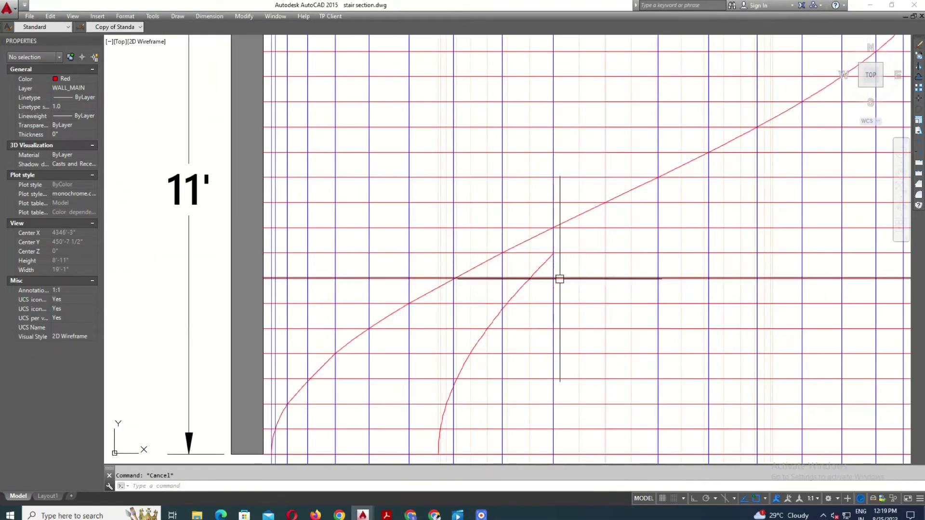
# Copy the short arc further up the curve
pyautogui.click(539, 270)
pyautogui.press('Return')
pyautogui.scroll(3, 539, 270)
pyautogui.click(496, 313)
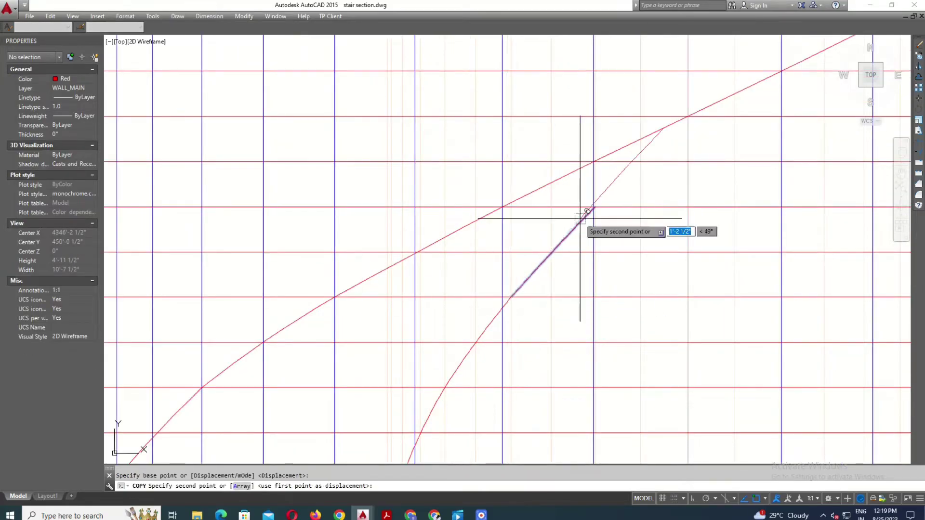
pyautogui.scroll(3, 584, 212)
pyautogui.scroll(2, 568, 247)
pyautogui.press('Return')
pyautogui.click(559, 270)
pyautogui.scroll(-2, 623, 183)
# Stretch the copied arc's end onto the grid intersection
pyautogui.click(624, 186)
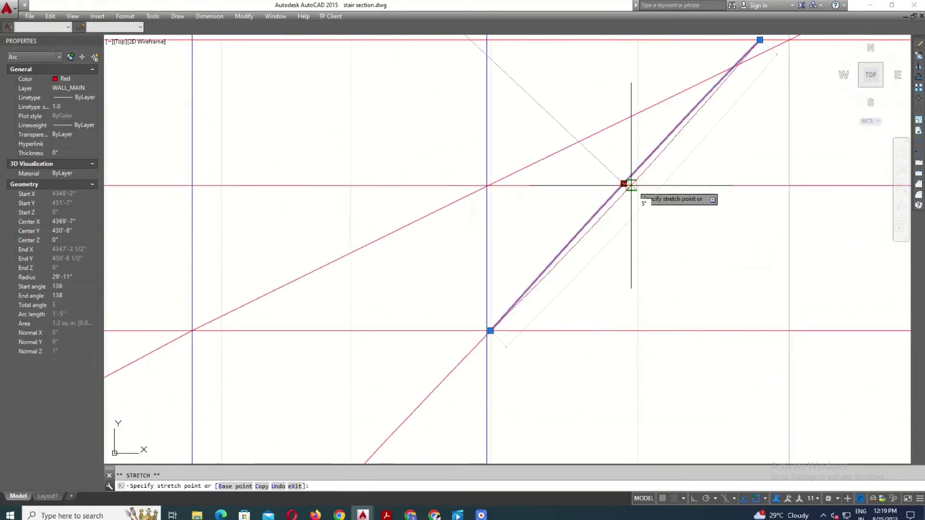
pyautogui.scroll(3, 626, 188)
pyautogui.scroll(-3, 650, 206)
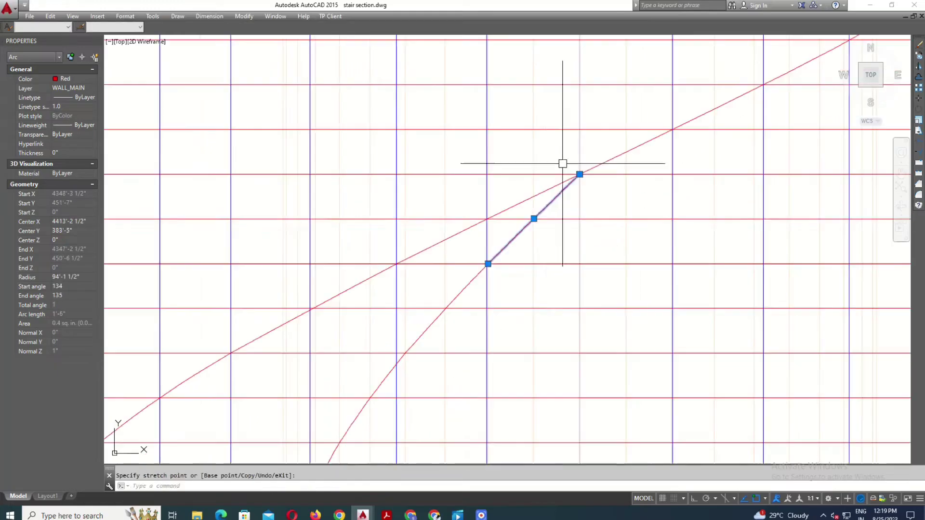
pyautogui.click(578, 176)
# Copy the reshaped arc up to the next step
pyautogui.click(547, 209)
pyautogui.write('co')
pyautogui.press('Return')
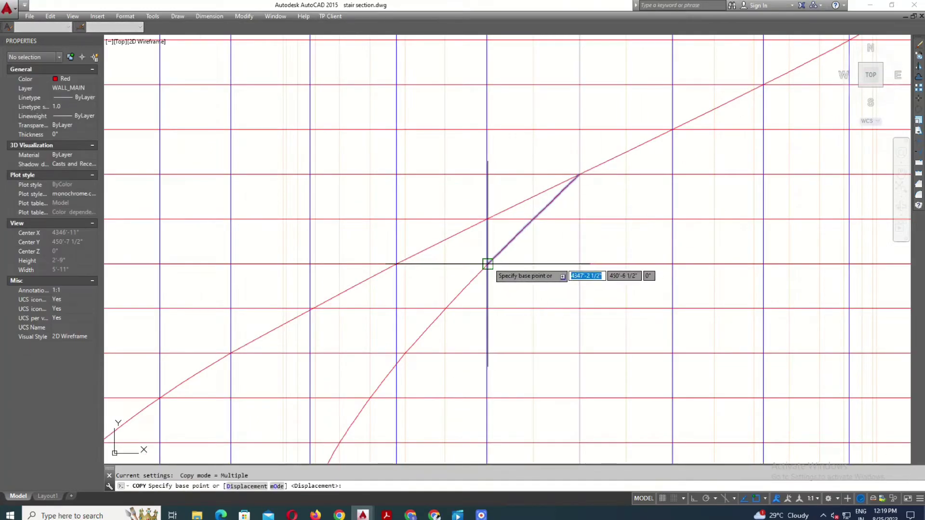
pyautogui.click(488, 264)
pyautogui.scroll(3, 488, 264)
pyautogui.click(591, 176)
pyautogui.press('Escape')
# Snap the new arc copy's end onto the grid intersection
pyautogui.scroll(3, 434, 231)
pyautogui.click(648, 144)
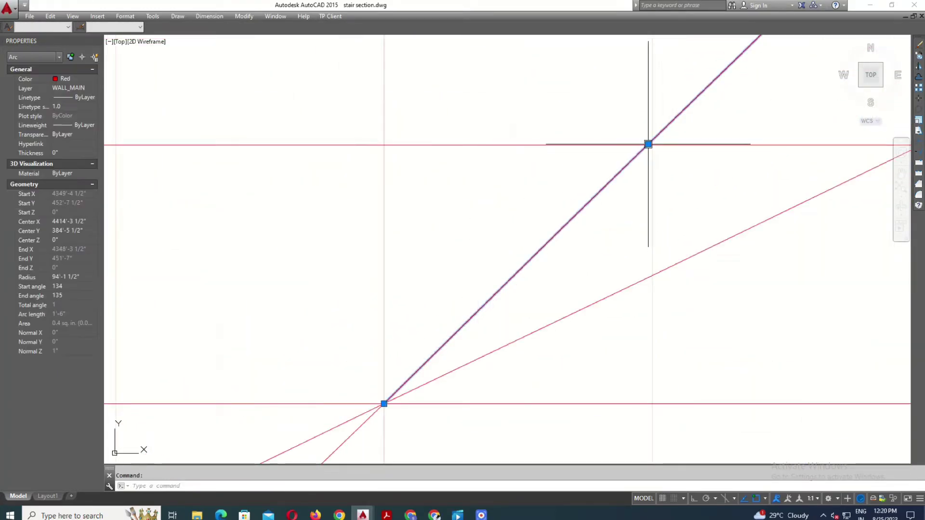
pyautogui.scroll(2, 645, 142)
pyautogui.scroll(2, 637, 239)
pyautogui.scroll(3, 637, 239)
pyautogui.click(611, 250)
pyautogui.scroll(-2, 611, 212)
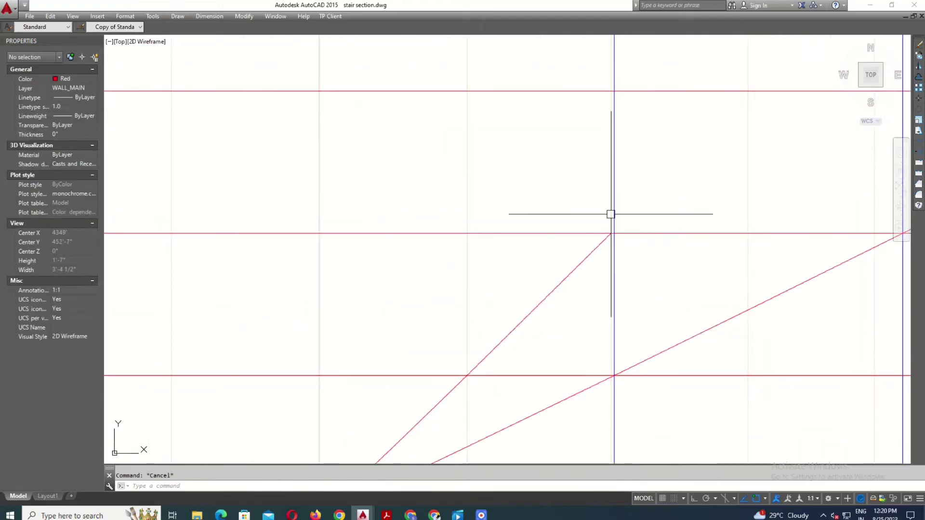
pyautogui.scroll(-1, 601, 218)
# Copy the arc one step further up the curve
pyautogui.write('o')
pyautogui.press('Return')
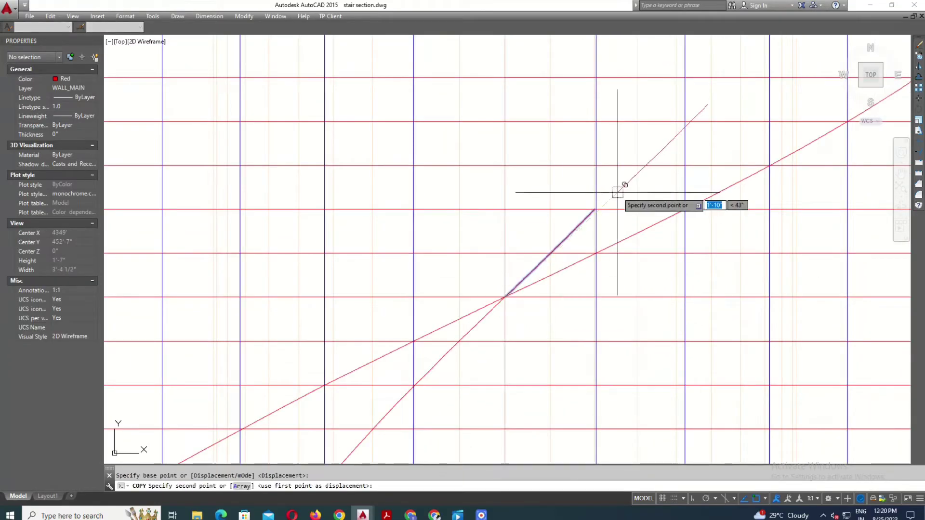
pyautogui.scroll(2, 617, 192)
pyautogui.click(596, 206)
pyautogui.press('Escape')
# Grab the new arc copy's end, then abandon the reshape
pyautogui.scroll(2, 601, 268)
pyautogui.click(615, 212)
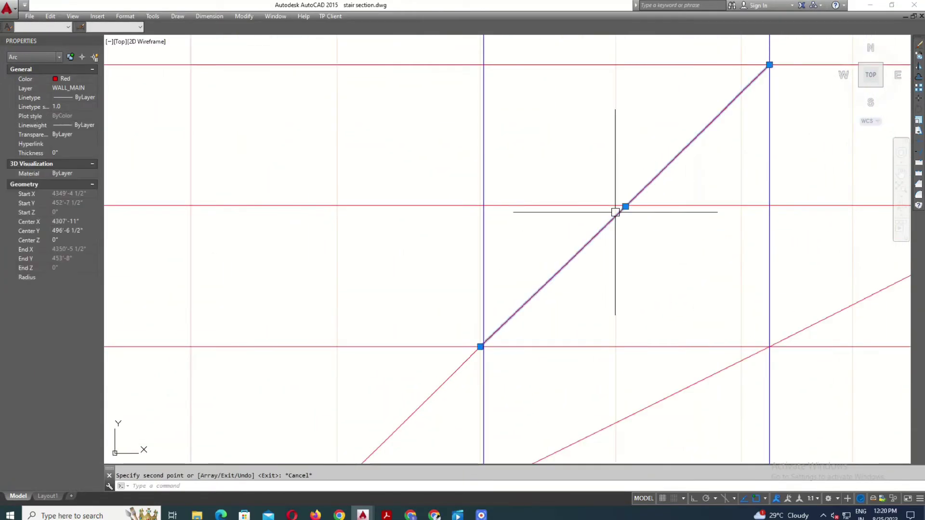
pyautogui.scroll(1, 616, 212)
pyautogui.click(616, 213)
pyautogui.scroll(1, 676, 181)
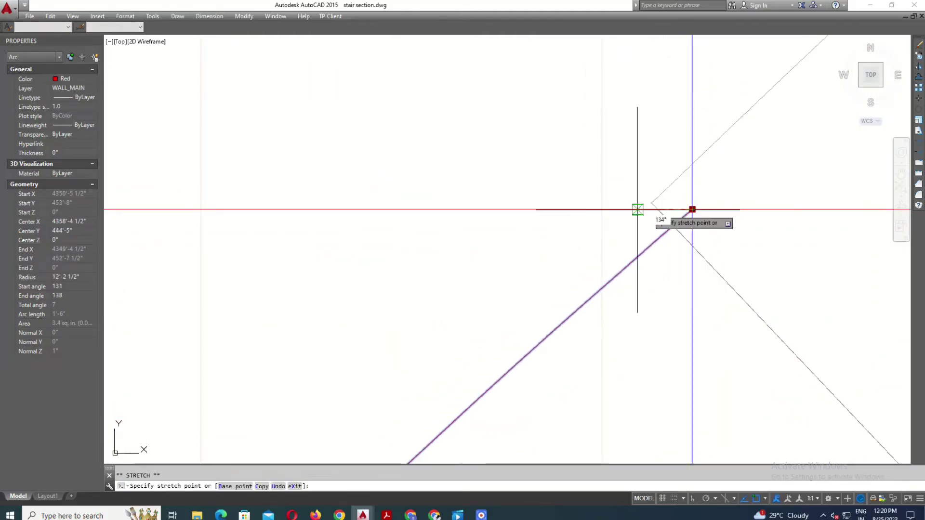
pyautogui.press('Escape')
pyautogui.scroll(-3, 626, 207)
# Copy the arc segment to the next position up the curve
pyautogui.click(599, 198)
pyautogui.write('co')
pyautogui.press('Return')
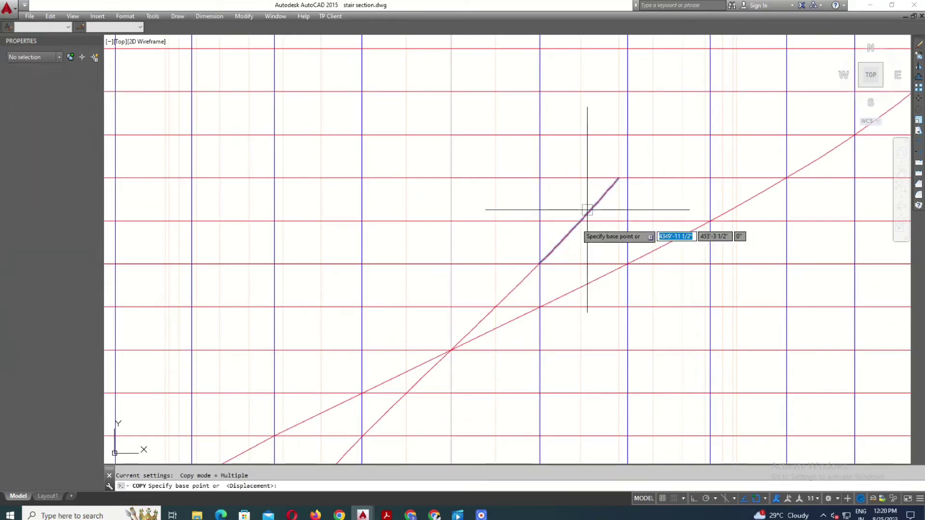
pyautogui.click(541, 262)
pyautogui.scroll(1, 541, 262)
pyautogui.click(600, 186)
pyautogui.scroll(1, 664, 120)
pyautogui.scroll(1, 676, 187)
pyautogui.press('Escape')
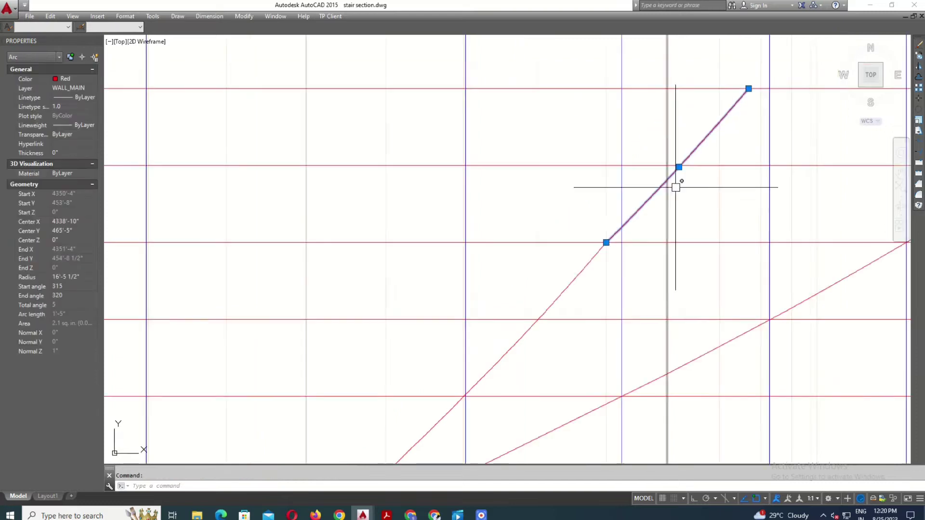
pyautogui.scroll(5, 676, 188)
pyautogui.scroll(-5, 682, 196)
# Bend the copied arc through its midpoint and snap its end onto the intersection
pyautogui.click(655, 257)
pyautogui.scroll(3, 656, 256)
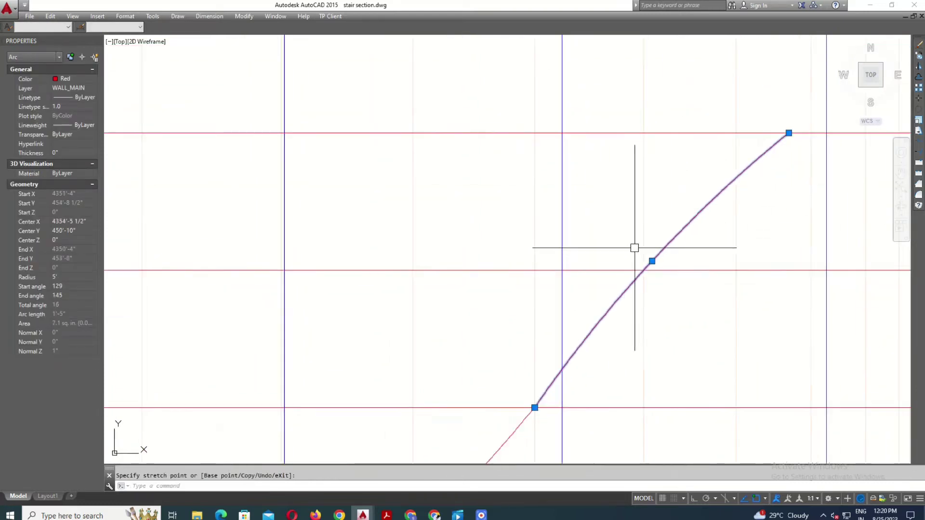
pyautogui.scroll(3, 748, 126)
pyautogui.click(819, 139)
pyautogui.click(725, 138)
pyautogui.scroll(-3, 677, 196)
pyautogui.click(661, 171)
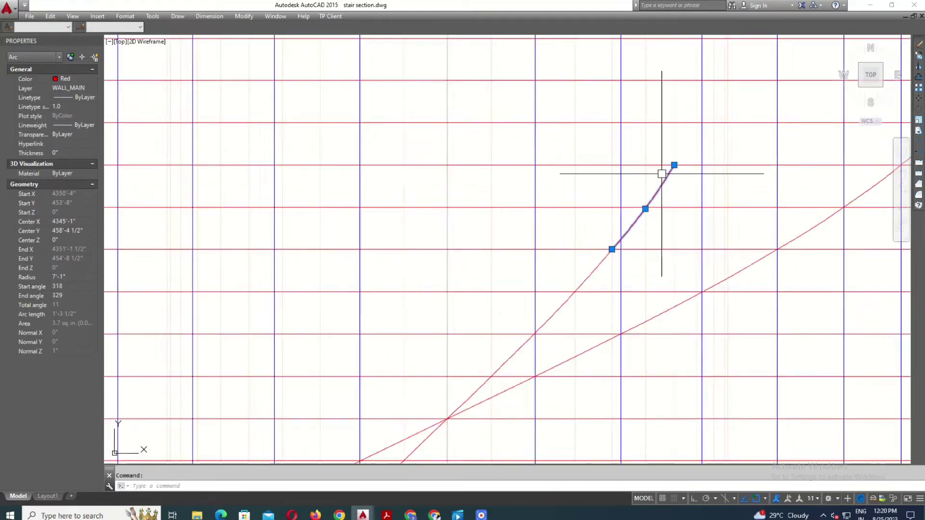
pyautogui.scroll(-3, 655, 194)
# Begin another copy of the arc, then cancel it
pyautogui.write('co')
pyautogui.press('Return')
pyautogui.click(643, 202)
pyautogui.scroll(3, 644, 201)
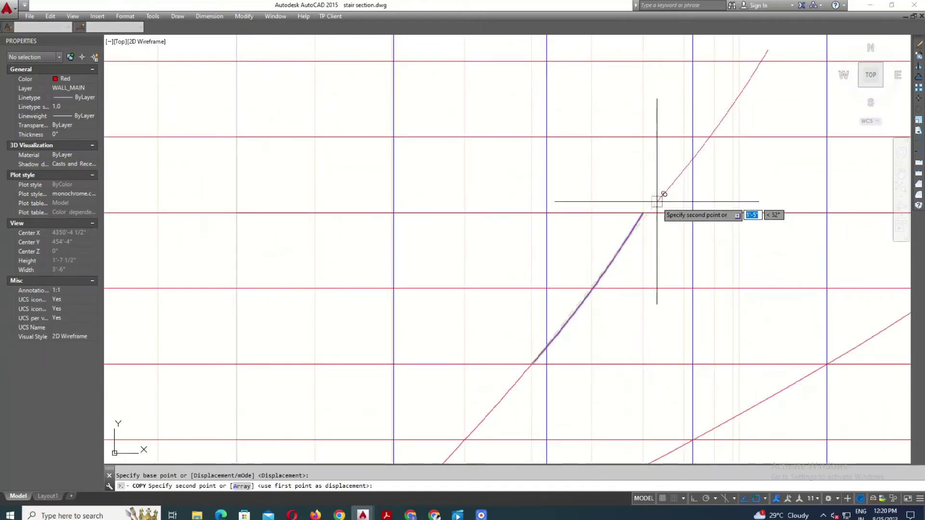
pyautogui.scroll(2, 644, 201)
pyautogui.press('Escape')
# Reshape the arc through the step intersection, ending on the next intersection
pyautogui.click(645, 202)
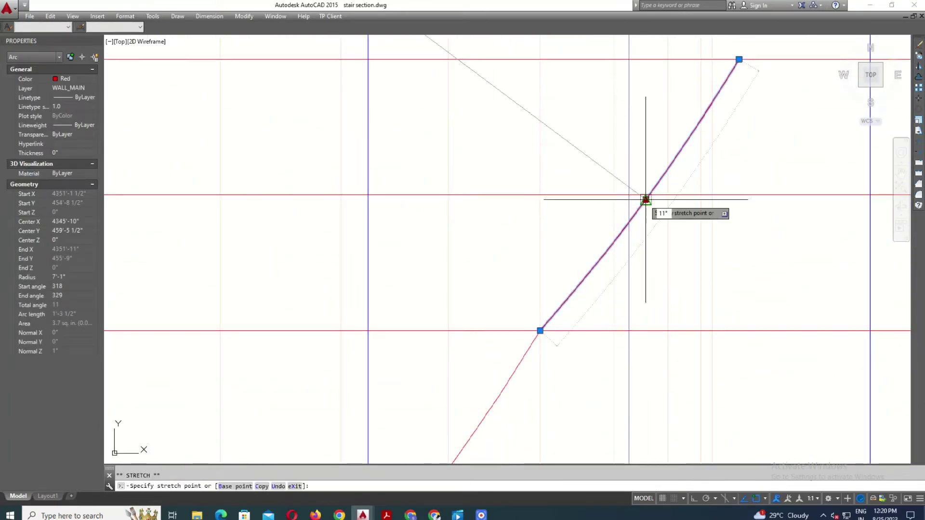
pyautogui.click(622, 182)
pyautogui.moveTo(657, 174)
pyautogui.mouseDown(button='middle')
pyautogui.moveTo(688, 159)
pyautogui.moveTo(649, 243)
pyautogui.mouseUp(button='middle')
pyautogui.click(670, 124)
pyautogui.scroll(-3, 663, 141)
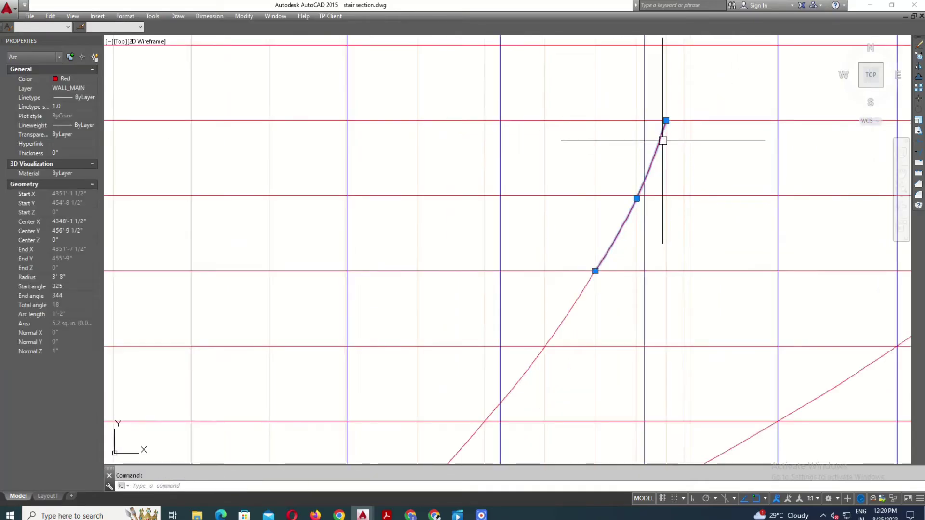
pyautogui.write('CO')
# Copy the reshaped arc from its lower end further up the curve
pyautogui.press('Return')
pyautogui.click(595, 272)
pyautogui.scroll(3, 662, 119)
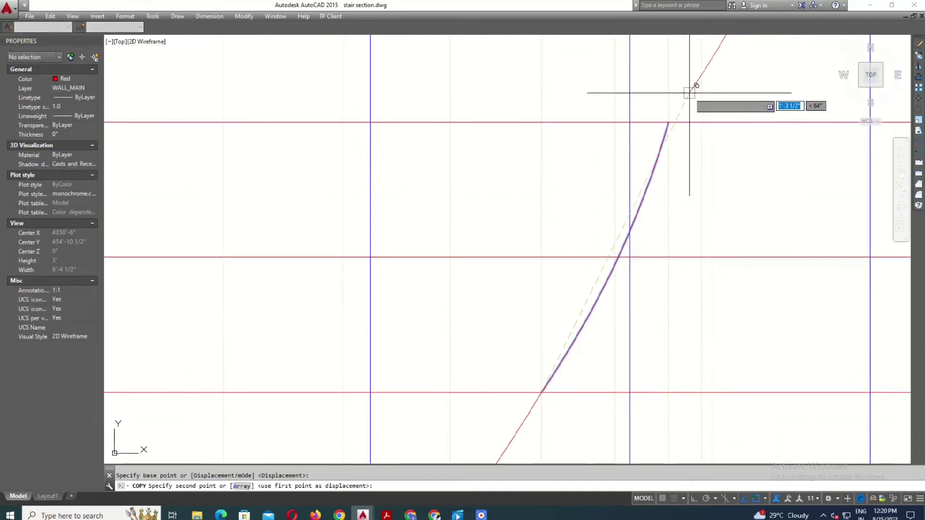
pyautogui.click(653, 175)
pyautogui.press('Return')
# Stretch the last copied arc so its end sits on the upper intersection
pyautogui.click(702, 186)
pyautogui.scroll(3, 702, 186)
pyautogui.click(677, 231)
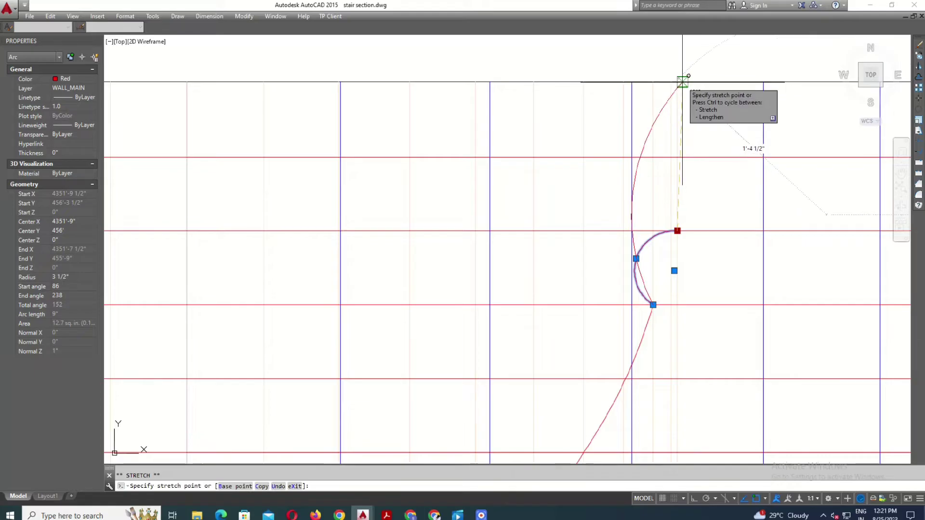
pyautogui.click(682, 82)
pyautogui.scroll(2, 646, 232)
pyautogui.click(689, 222)
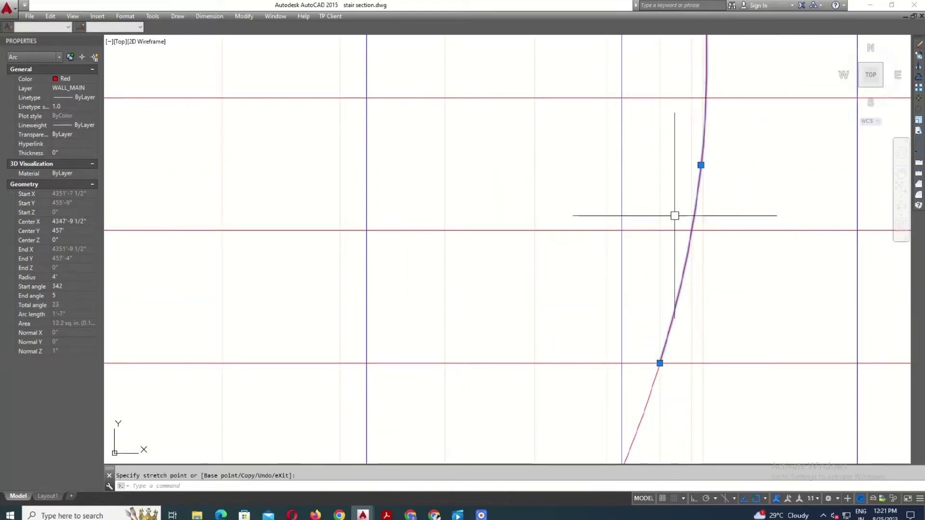
pyautogui.press('Escape')
pyautogui.scroll(-5, 675, 213)
pyautogui.scroll(-3, 512, 279)
# Select the red curve's arcs near the curve crossing
pyautogui.click(512, 279)
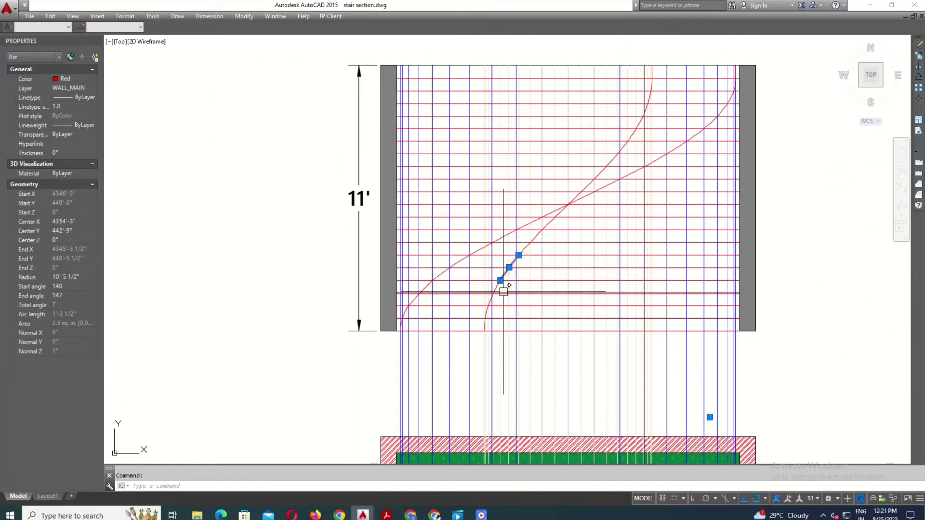
pyautogui.press('Escape')
pyautogui.click(477, 261)
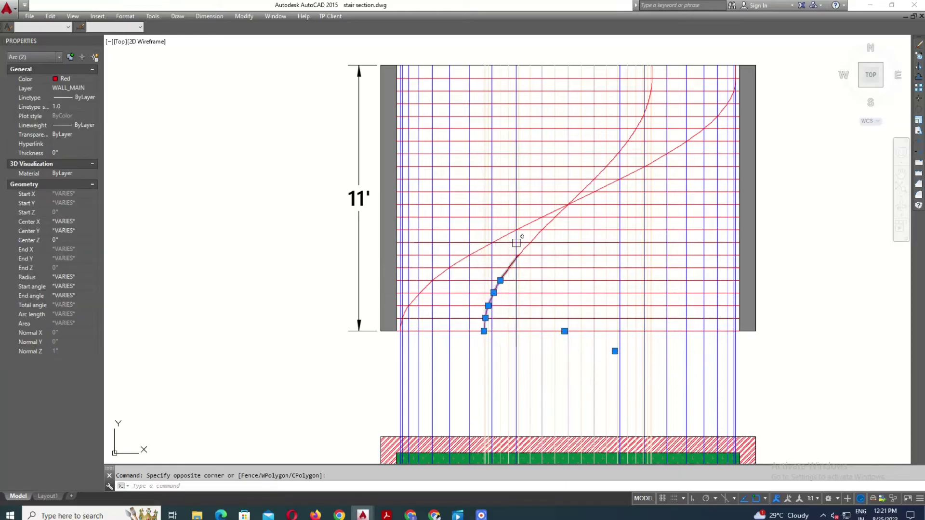
pyautogui.scroll(3, 516, 238)
pyautogui.click(530, 186)
pyautogui.scroll(2, 552, 194)
pyautogui.scroll(-3, 552, 194)
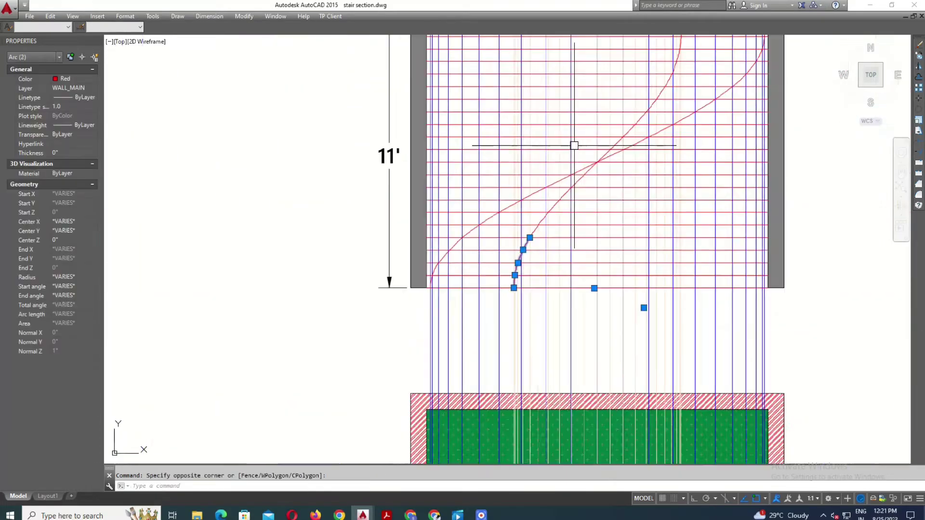
pyautogui.scroll(3, 552, 194)
pyautogui.scroll(-2, 552, 194)
pyautogui.click(541, 140)
pyautogui.scroll(1, 541, 237)
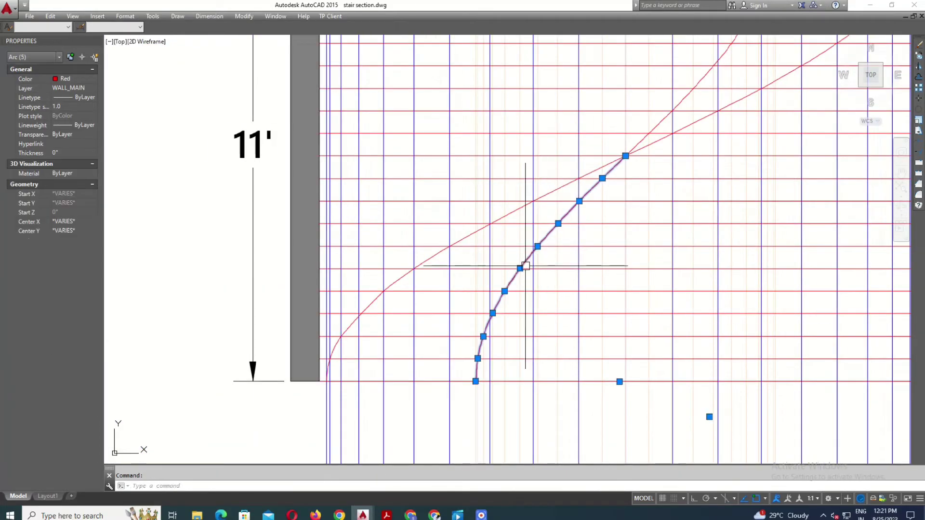
pyautogui.moveTo(525, 265); pyautogui.dragTo(498, 456, button='middle')
# Add the remaining five arcs and join them into one polyline
pyautogui.click(624, 314)
pyautogui.click(657, 289)
pyautogui.click(686, 255)
pyautogui.click(725, 196)
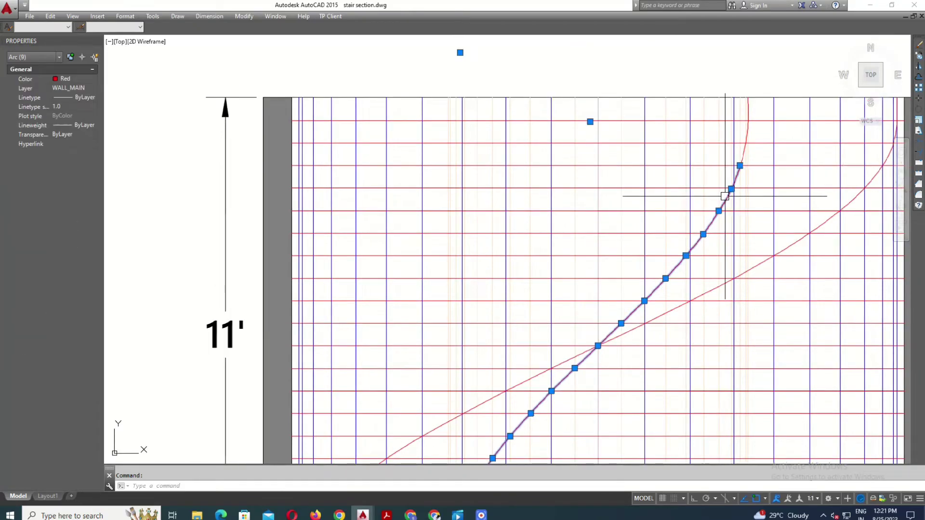
pyautogui.click(742, 144)
pyautogui.scroll(-3, 539, 183)
pyautogui.moveTo(578, 347); pyautogui.dragTo(594, 281, button='middle')
pyautogui.press('Return')
# Set both joined S-curves to Color 114
pyautogui.click(530, 260)
pyautogui.click(653, 171)
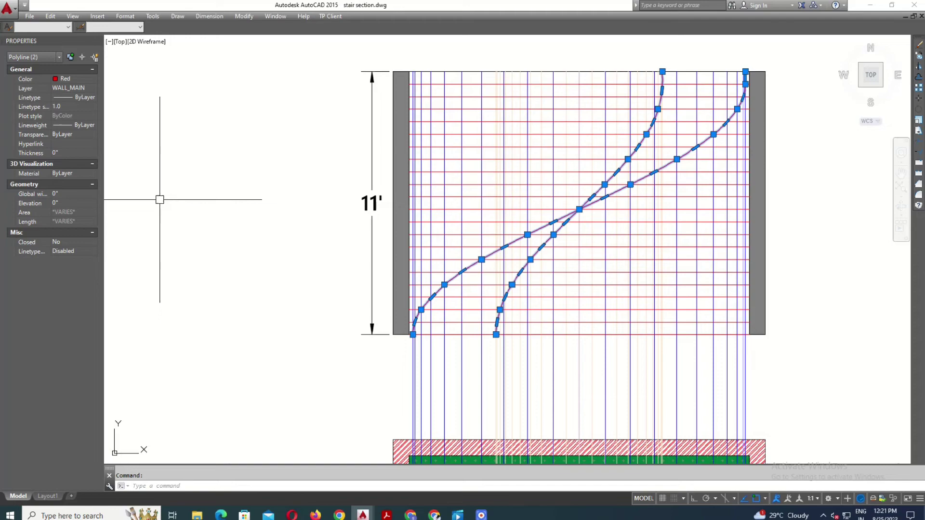
pyautogui.click(77, 79)
pyautogui.click(64, 167)
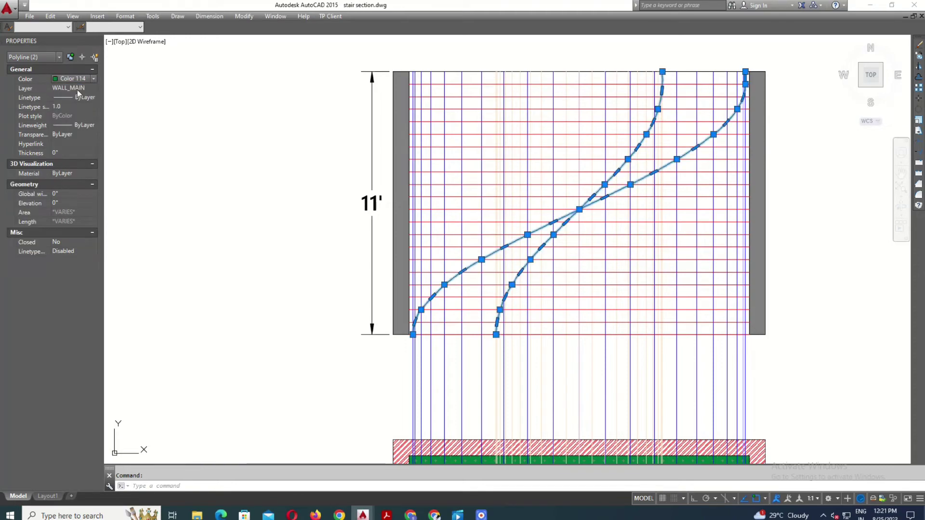
pyautogui.click(93, 79)
pyautogui.press('Escape')
# Pick out the vertical blue rays above the slab
pyautogui.moveTo(641, 342); pyautogui.dragTo(629, 283, button='middle')
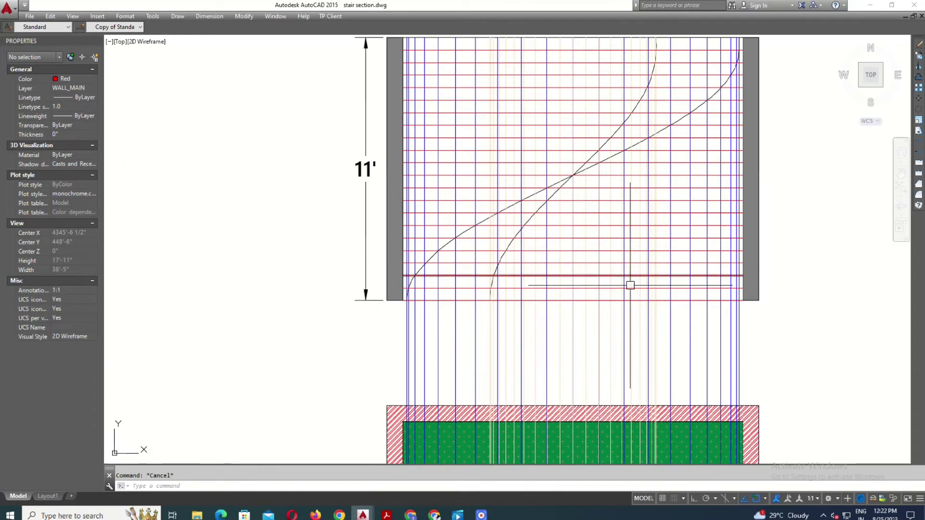
pyautogui.moveTo(600, 444); pyautogui.dragTo(677, 352, button='middle')
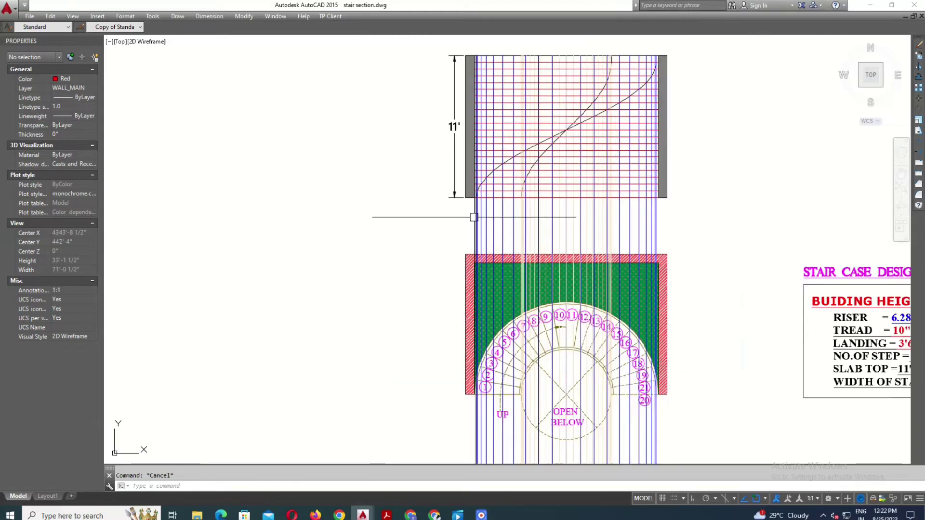
pyautogui.click(473, 223)
pyautogui.click(551, 216)
pyautogui.press('Escape')
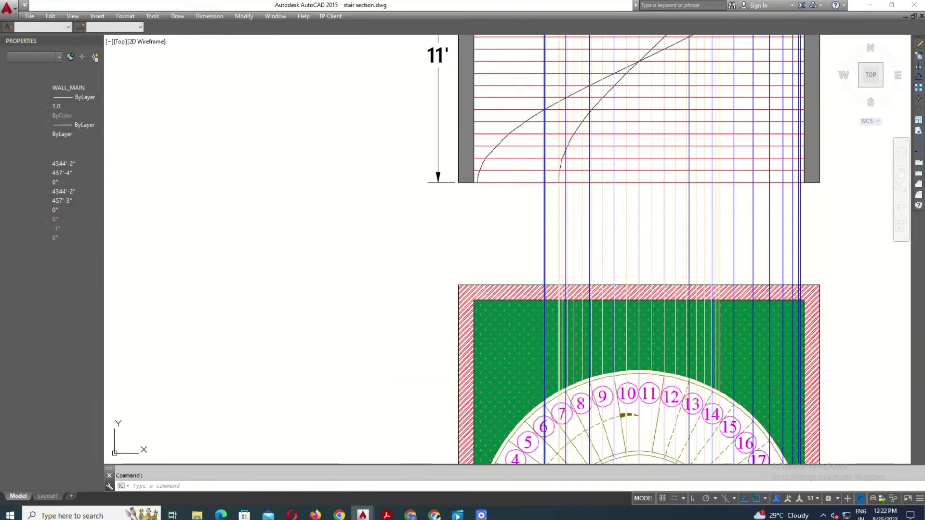
pyautogui.scroll(3, 574, 170)
pyautogui.click(559, 186)
pyautogui.scroll(-3, 560, 186)
# Erase the three blue vertical construction rays above the slab
pyautogui.scroll(2, 540, 265)
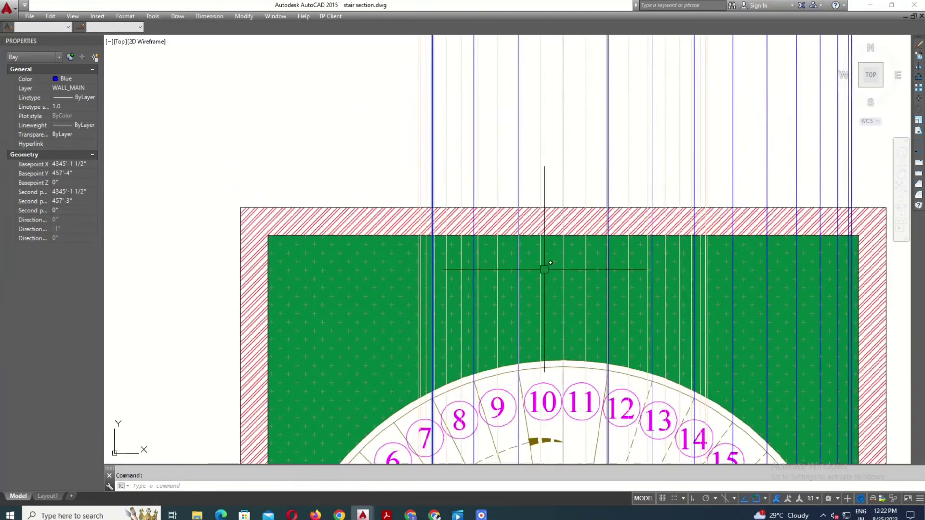
pyautogui.scroll(1, 490, 244)
pyautogui.scroll(2, 538, 240)
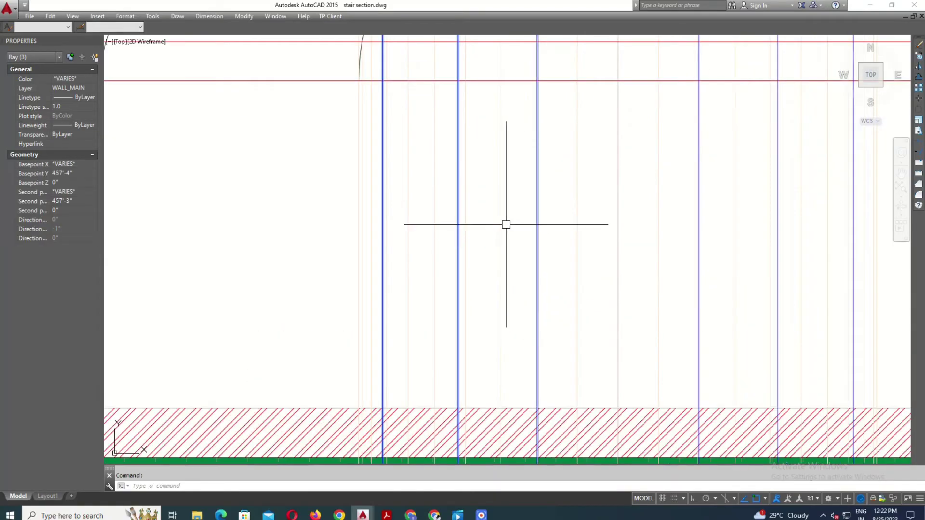
pyautogui.scroll(2, 506, 223)
pyautogui.scroll(3, 527, 250)
pyautogui.click(582, 257)
pyautogui.press('Delete')
pyautogui.scroll(-2, 563, 266)
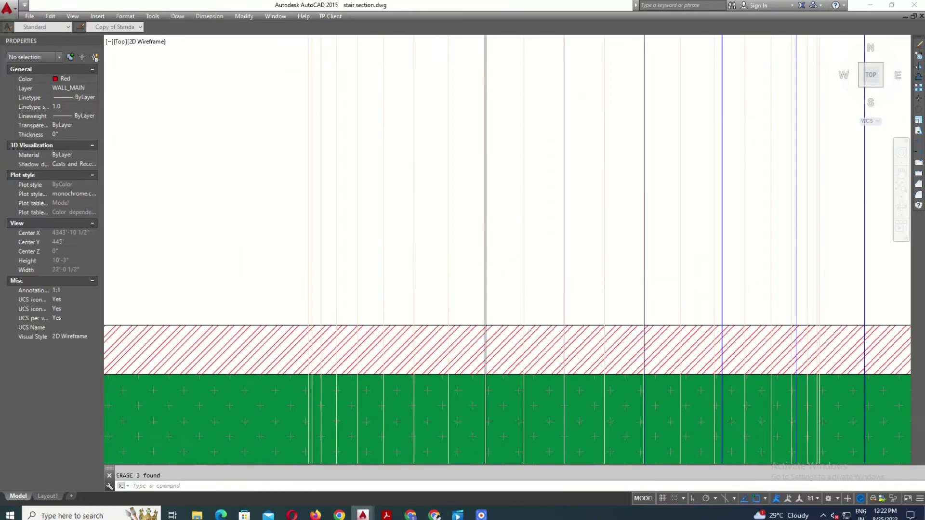
pyautogui.scroll(-2, 537, 300)
pyautogui.scroll(5, 480, 208)
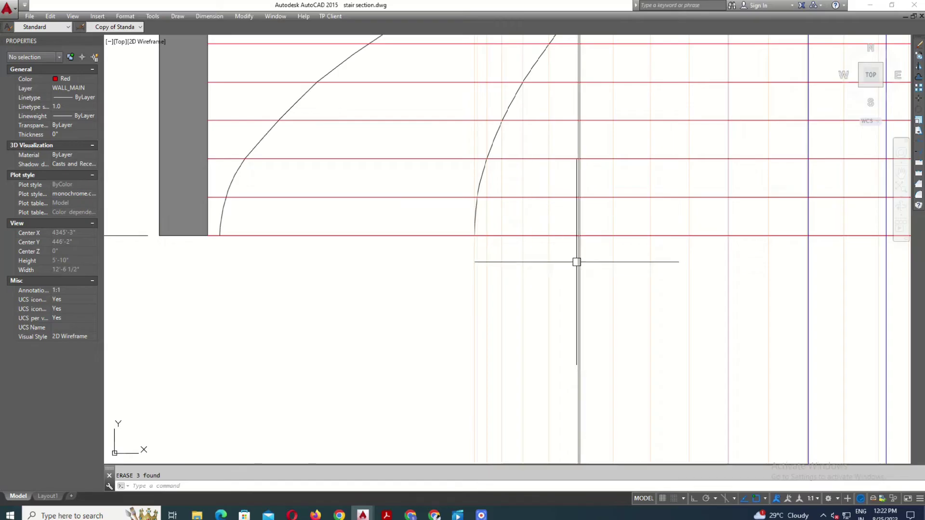
# Trim the red step line piece beside the curve's lower end
pyautogui.write('tr')
pyautogui.press('Return')
pyautogui.press('Return')
pyautogui.scroll(3, 520, 236)
pyautogui.scroll(3, 486, 260)
pyautogui.scroll(-1, 505, 300)
pyautogui.scroll(1, 546, 268)
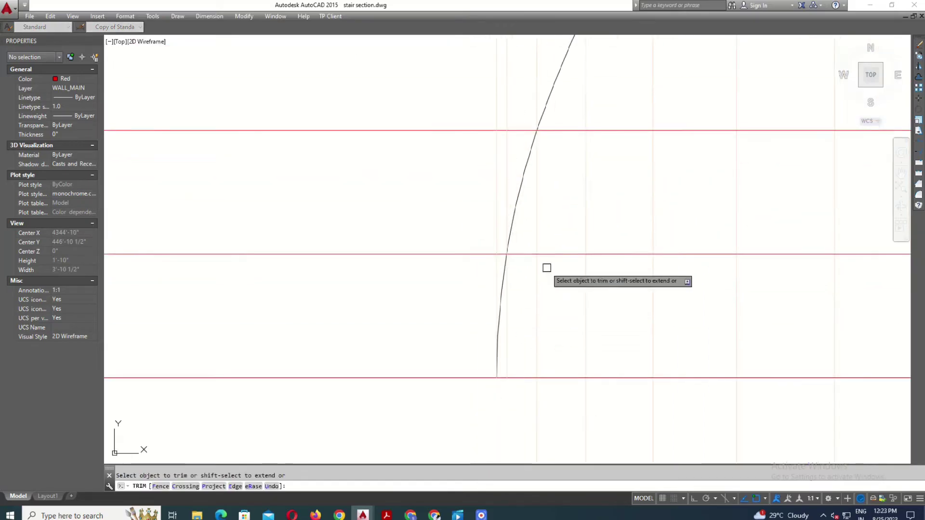
pyautogui.moveTo(535, 274); pyautogui.dragTo(541, 320, button='middle')
pyautogui.click(541, 320)
pyautogui.scroll(-1, 570, 273)
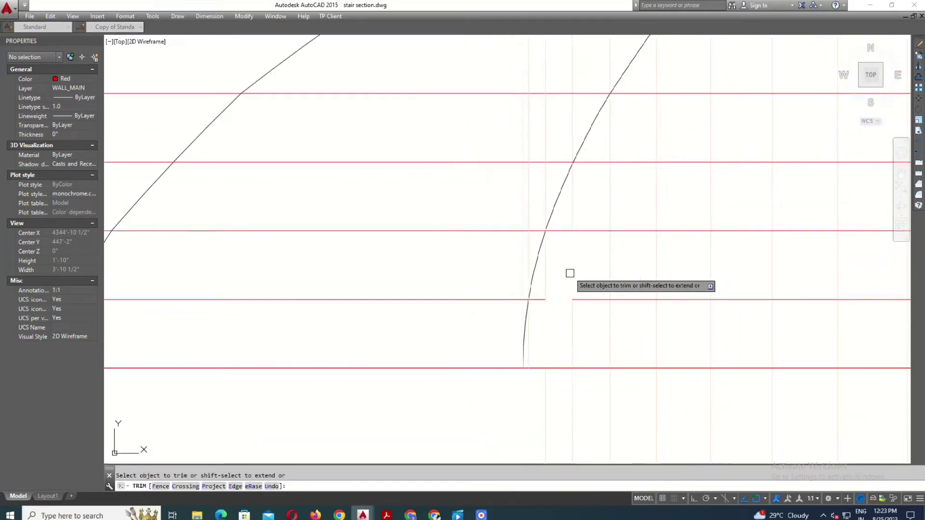
pyautogui.moveTo(611, 179); pyautogui.dragTo(595, 270, button='middle')
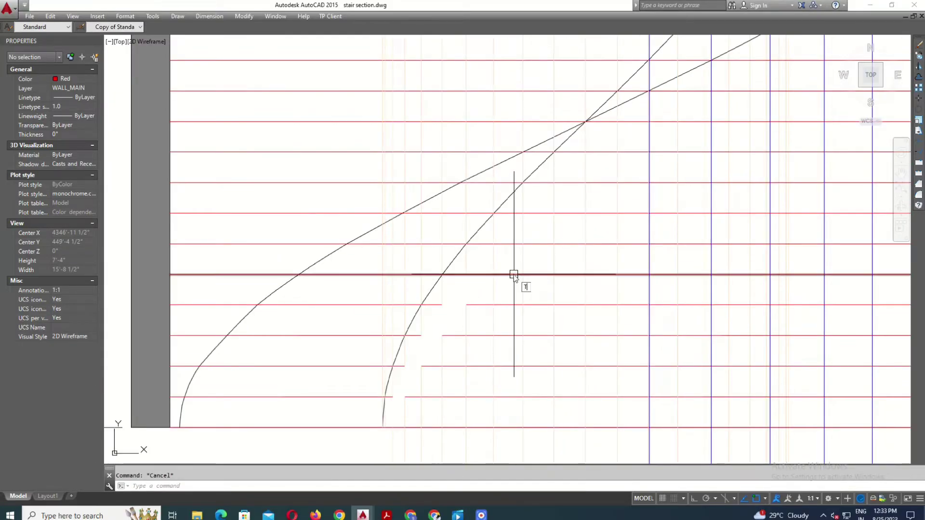
# Trim the step lines at the next curve crossings
pyautogui.write('r')
pyautogui.press('Return')
pyautogui.press('Return')
pyautogui.scroll(2, 493, 275)
pyautogui.moveTo(510, 227); pyautogui.dragTo(493, 302, button='middle')
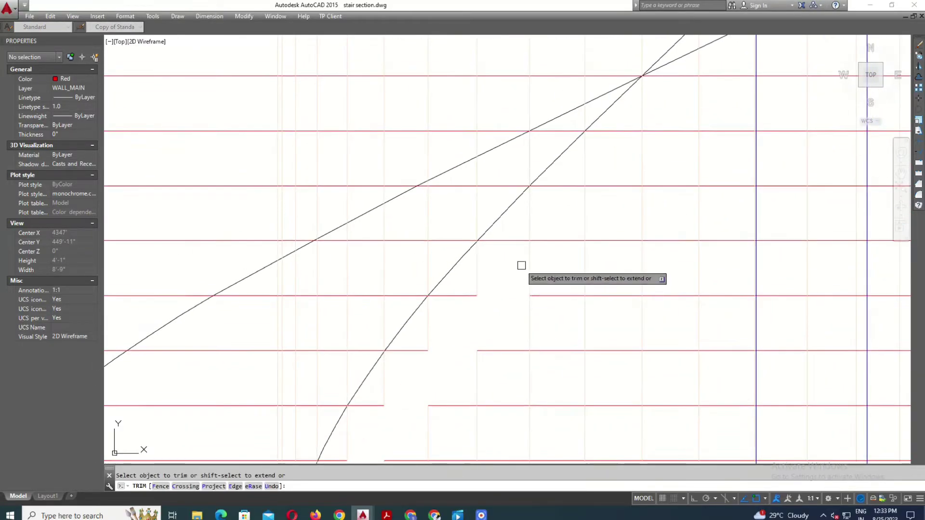
pyautogui.moveTo(609, 182)
pyautogui.mouseDown(button='middle')
pyautogui.moveTo(621, 246)
pyautogui.moveTo(566, 247)
pyautogui.moveTo(608, 249)
pyautogui.mouseUp(button='middle')
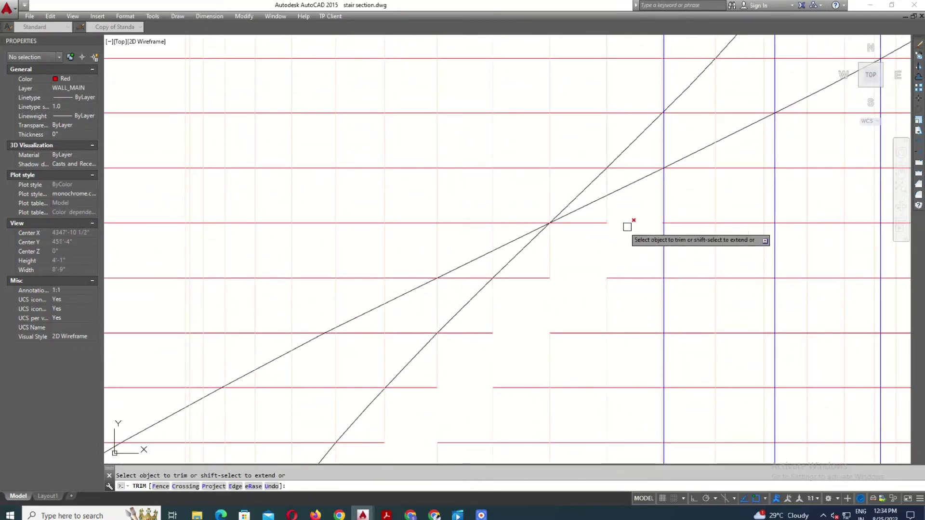
pyautogui.moveTo(625, 228); pyautogui.dragTo(594, 270, button='middle')
pyautogui.scroll(3, 644, 278)
pyautogui.scroll(-3, 672, 266)
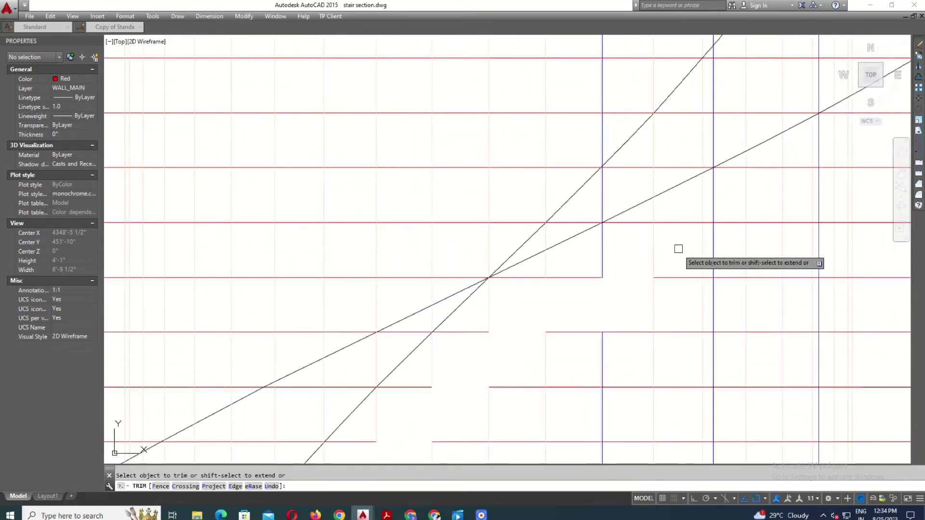
pyautogui.moveTo(705, 250); pyautogui.dragTo(623, 278, button='middle')
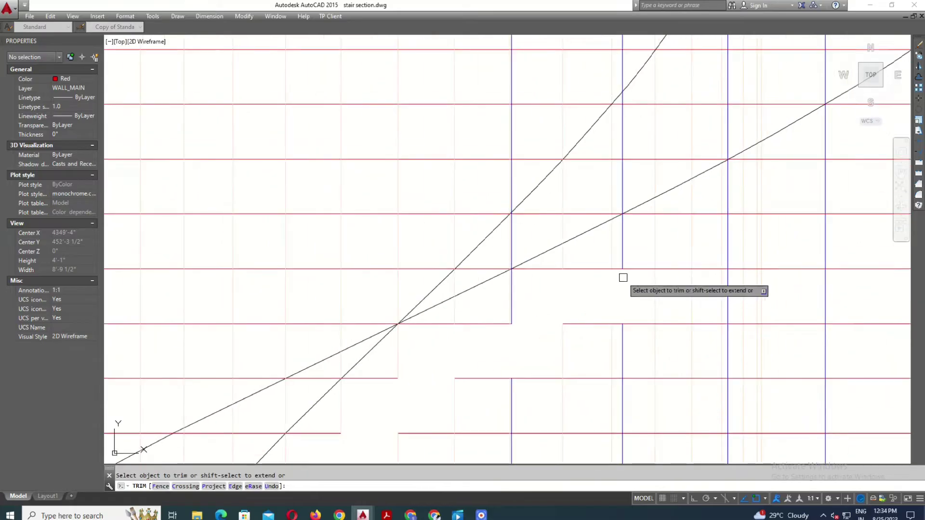
pyautogui.moveTo(702, 425); pyautogui.dragTo(603, 379, button='middle')
pyautogui.press('Escape')
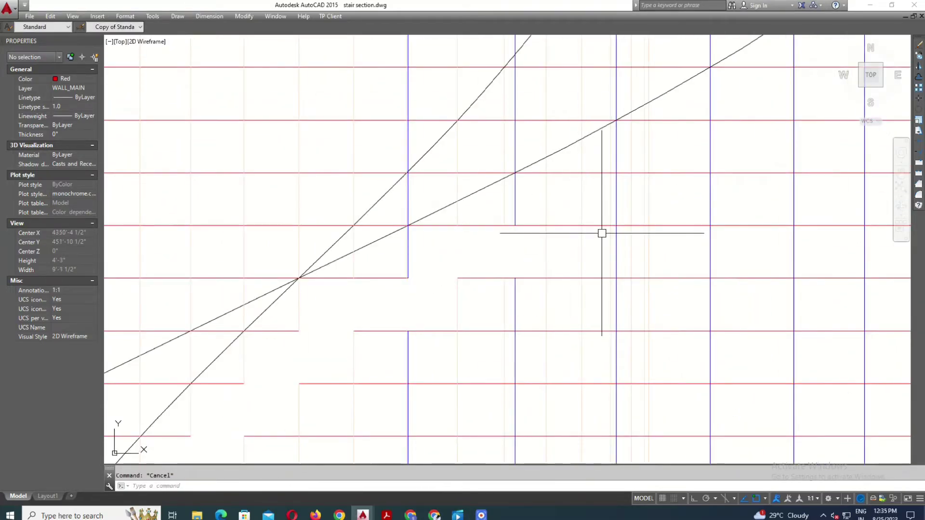
pyautogui.write('TR')
# Trim the remaining tread and riser lines along the curve, then zoom out
pyautogui.press('Return')
pyautogui.press('Return')
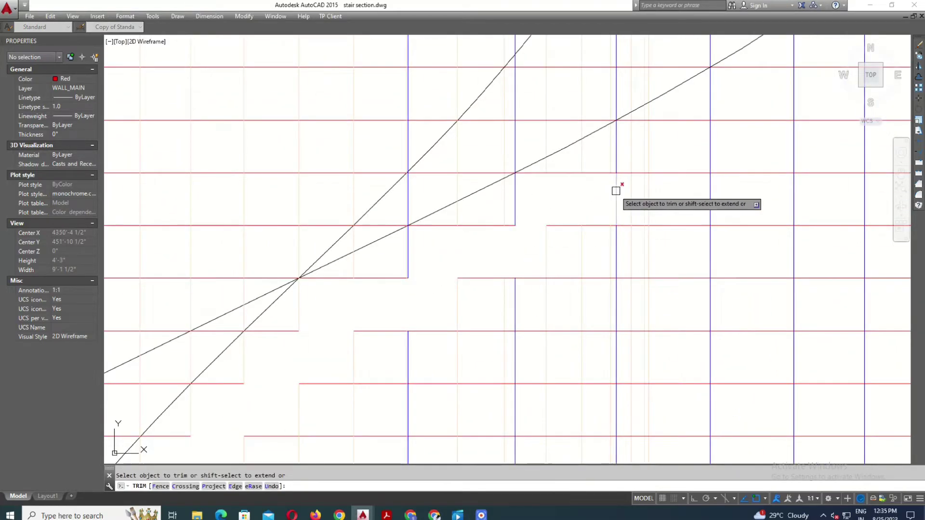
pyautogui.moveTo(616, 191)
pyautogui.mouseDown(button='middle')
pyautogui.moveTo(609, 247)
pyautogui.moveTo(645, 260)
pyautogui.moveTo(602, 299)
pyautogui.mouseUp(button='middle')
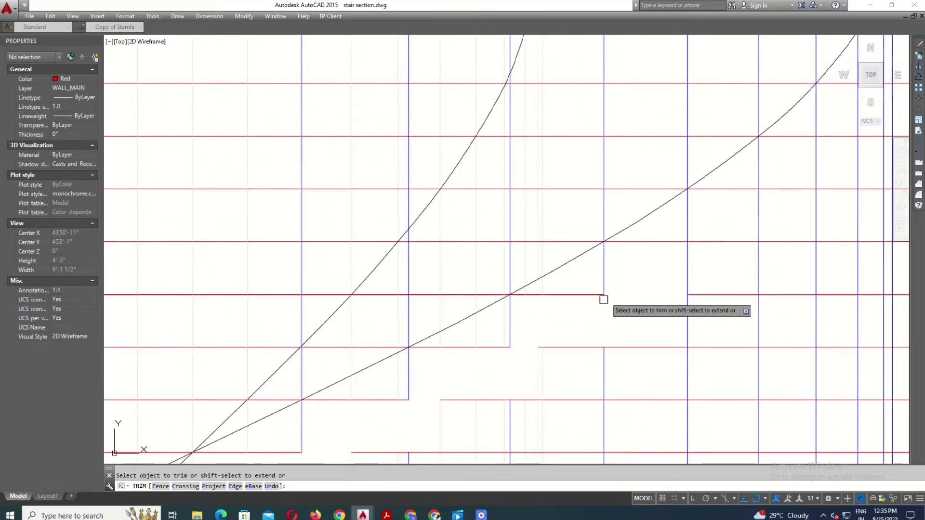
pyautogui.scroll(-3, 553, 256)
pyautogui.scroll(3, 605, 253)
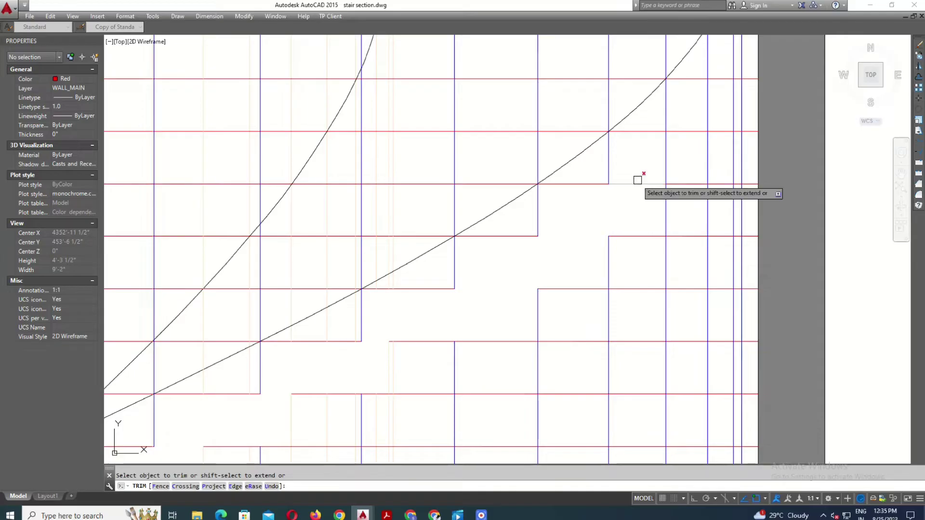
pyautogui.moveTo(637, 180)
pyautogui.mouseDown(button='middle')
pyautogui.moveTo(643, 219)
pyautogui.moveTo(681, 210)
pyautogui.mouseUp(button='middle')
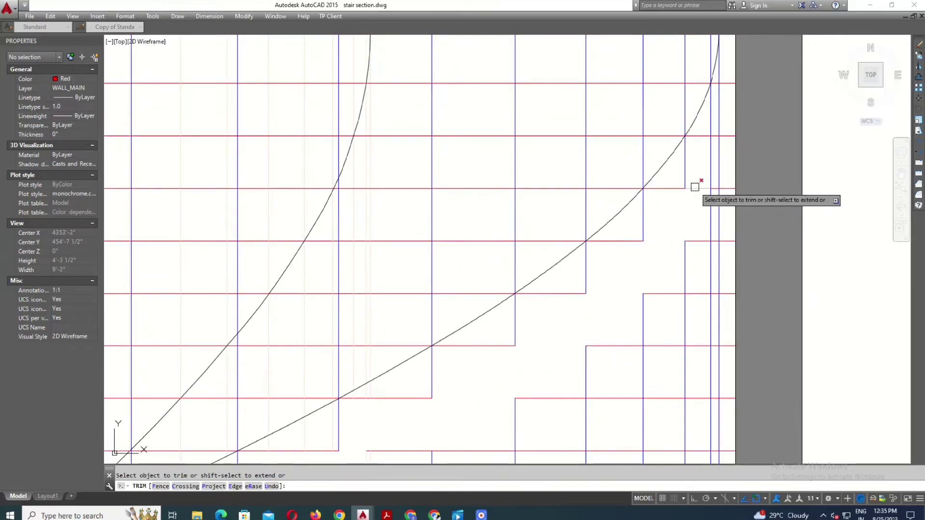
pyautogui.scroll(3, 703, 179)
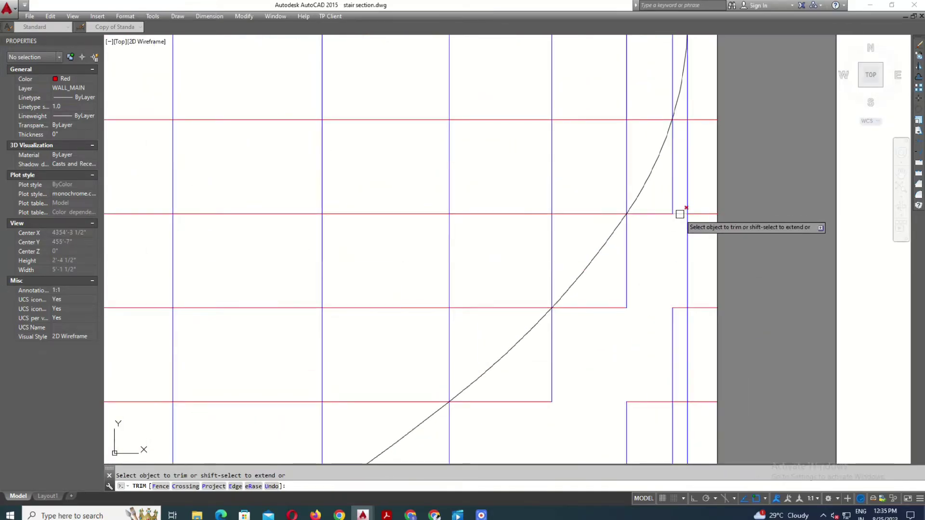
pyautogui.moveTo(690, 238); pyautogui.dragTo(676, 281, button='middle')
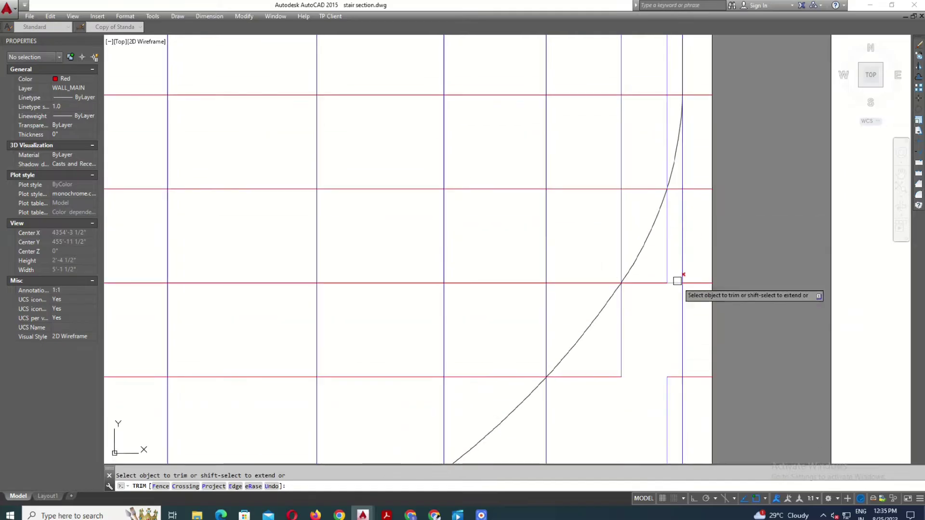
pyautogui.moveTo(683, 217); pyautogui.dragTo(678, 231, button='middle')
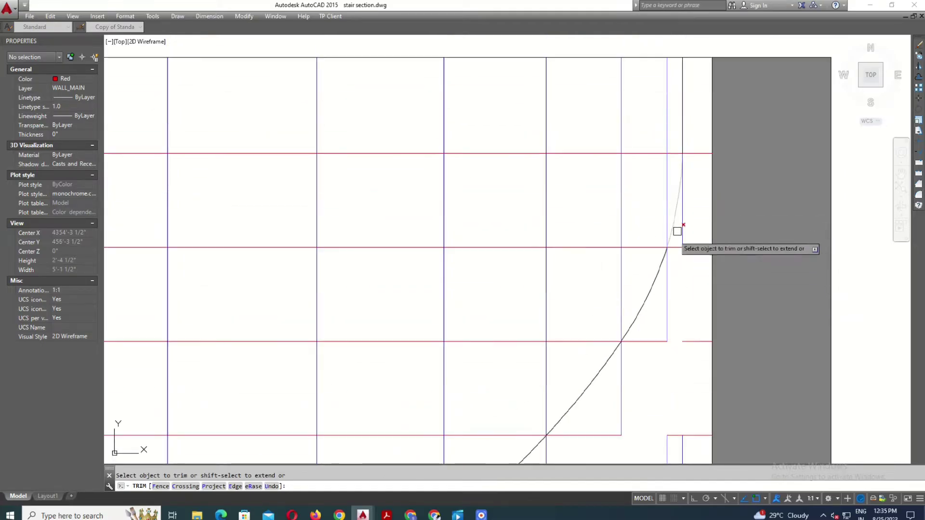
pyautogui.scroll(-1, 706, 333)
pyautogui.scroll(-2, 694, 262)
pyautogui.scroll(-3, 698, 260)
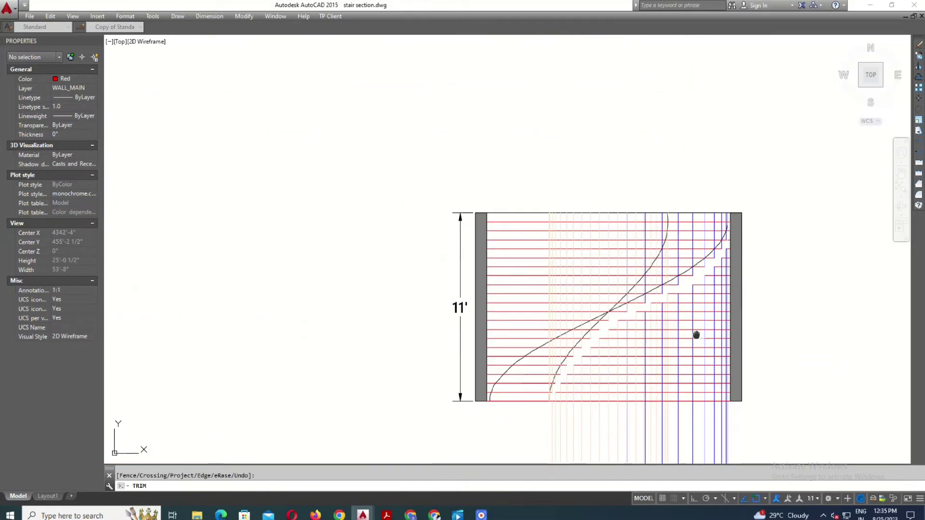
pyautogui.scroll(-1, 740, 203)
# Delete the 29 vertical construction rays
pyautogui.scroll(3, 739, 203)
pyautogui.press('Escape')
pyautogui.moveTo(681, 332); pyautogui.dragTo(684, 193, button='middle')
pyautogui.click(704, 337)
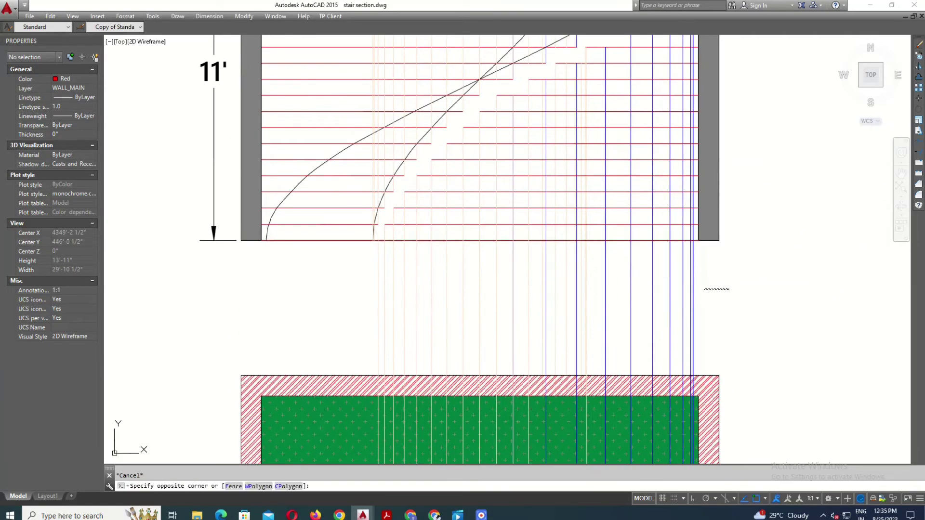
pyautogui.click(329, 289)
pyautogui.press('Delete')
pyautogui.scroll(3, 692, 72)
pyautogui.scroll(-3, 657, 309)
# Erase the leftover stair lines on the right side
pyautogui.click(689, 155)
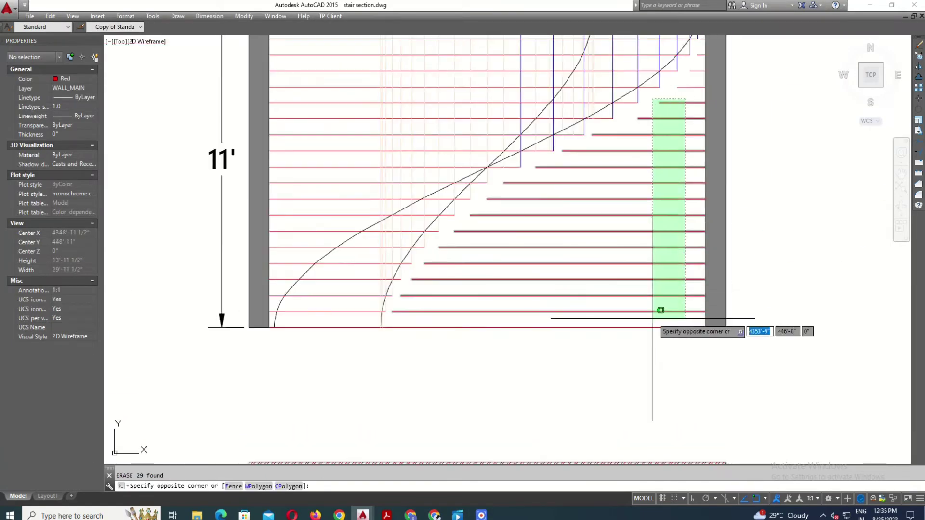
pyautogui.click(648, 293)
pyautogui.press('Delete')
pyautogui.press('Escape')
pyautogui.scroll(-1, 650, 424)
pyautogui.scroll(1, 580, 376)
pyautogui.scroll(3, 615, 160)
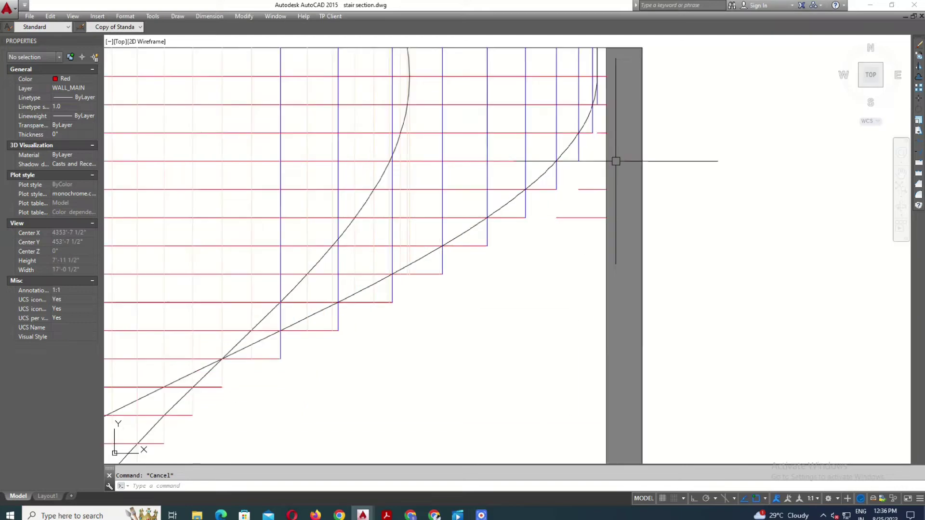
pyautogui.scroll(2, 606, 137)
# Delete the four stray line pieces near the right wall
pyautogui.click(609, 128)
pyautogui.click(595, 258)
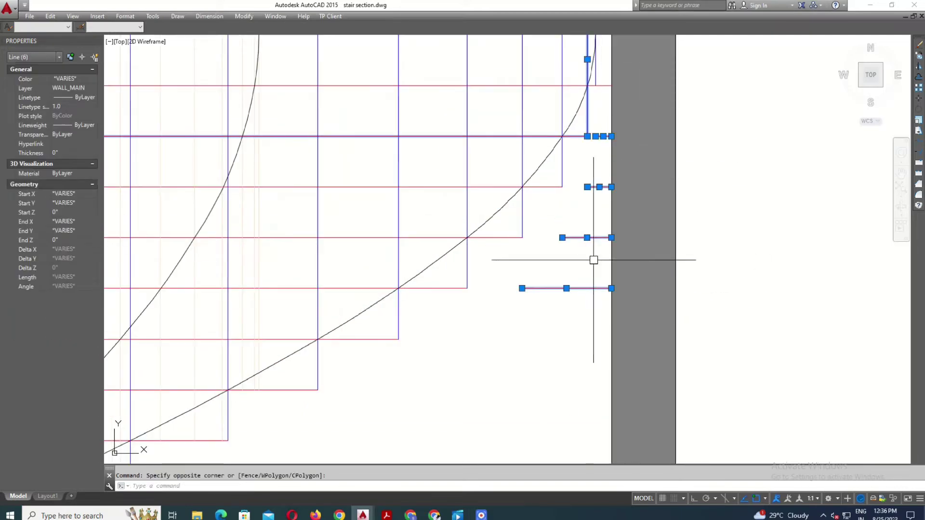
pyautogui.press('Escape')
pyautogui.click(606, 129)
pyautogui.click(606, 251)
pyautogui.press('Delete')
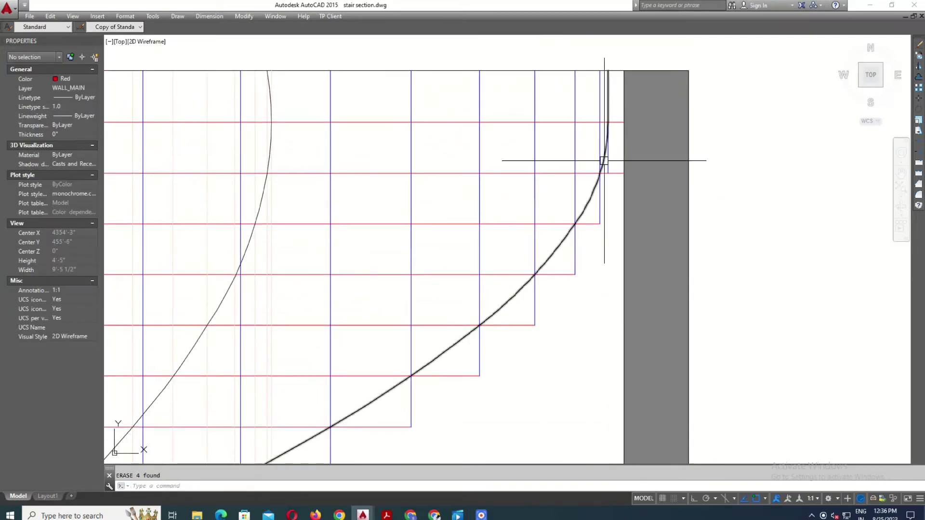
# Start TRIM again to cut lines against the curves
pyautogui.write('tr')
pyautogui.press('Return')
pyautogui.press('Return')
pyautogui.scroll(1, 617, 171)
pyautogui.scroll(1, 604, 338)
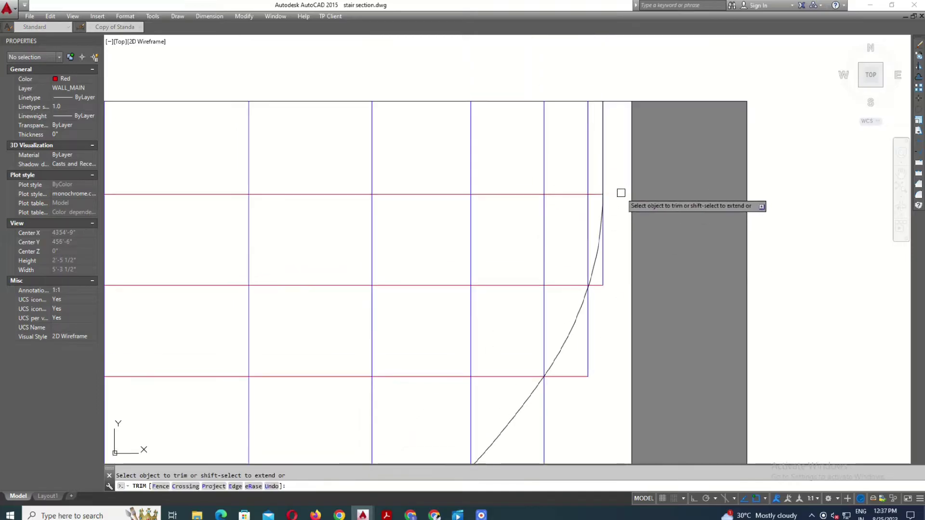
pyautogui.scroll(-2, 621, 193)
pyautogui.scroll(-2, 339, 262)
pyautogui.scroll(2, 320, 347)
# Trim the tread line left of the outer curve
pyautogui.press('Escape')
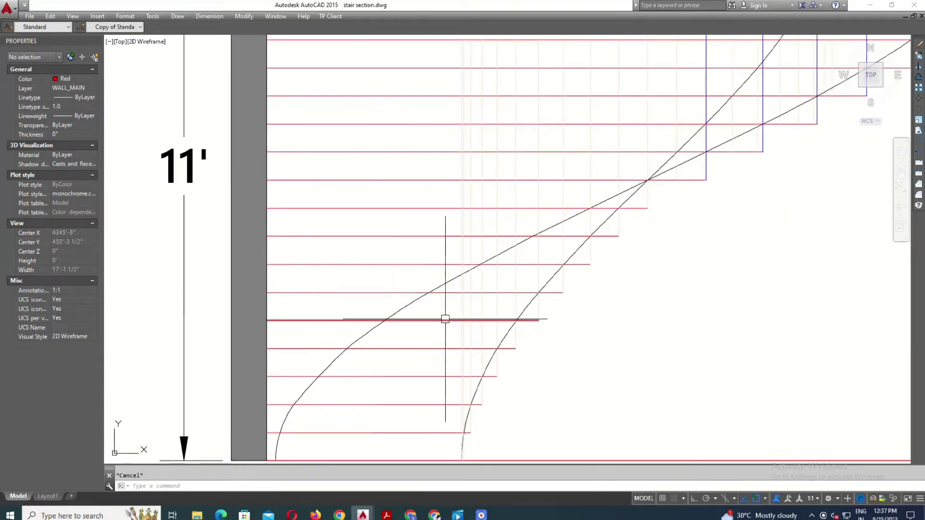
pyautogui.write('TR')
pyautogui.press('Return')
pyautogui.press('Return')
pyautogui.click(343, 320)
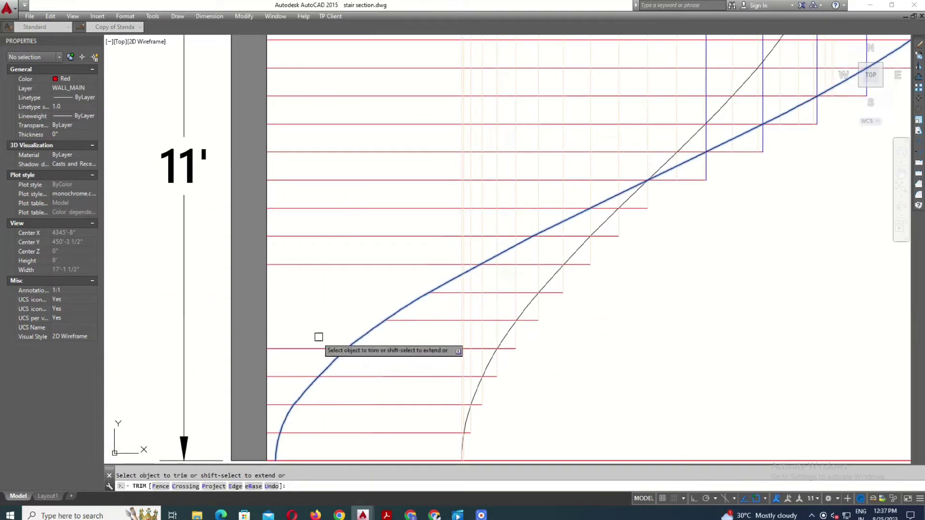
pyautogui.scroll(-2, 291, 377)
pyautogui.click(313, 334)
pyautogui.scroll(1, 326, 367)
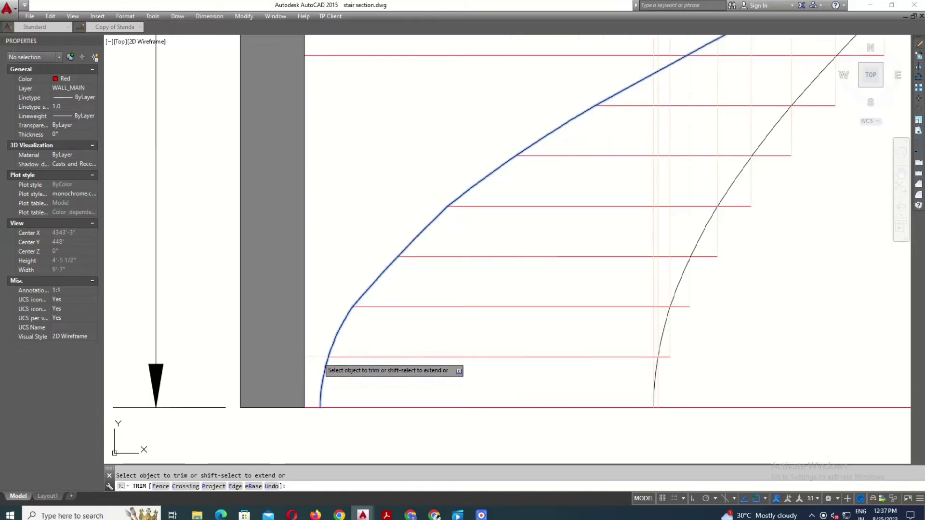
pyautogui.scroll(-1, 353, 396)
pyautogui.scroll(2, 428, 316)
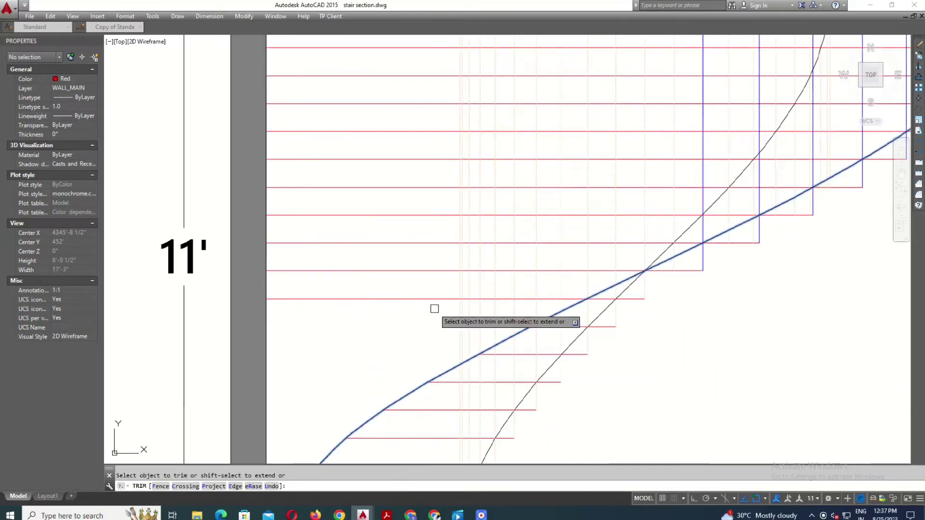
pyautogui.press('Escape')
# Using the inner stair curve as cutting edge, trim the overshooting riser piece
pyautogui.scroll(2, 530, 323)
pyautogui.scroll(2, 535, 326)
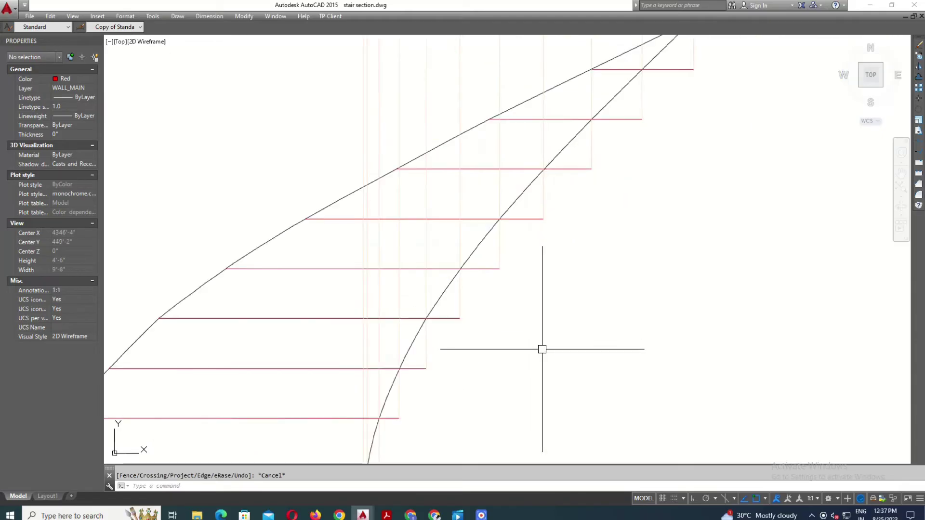
pyautogui.press('Return')
pyautogui.click(436, 304)
pyautogui.press('Return')
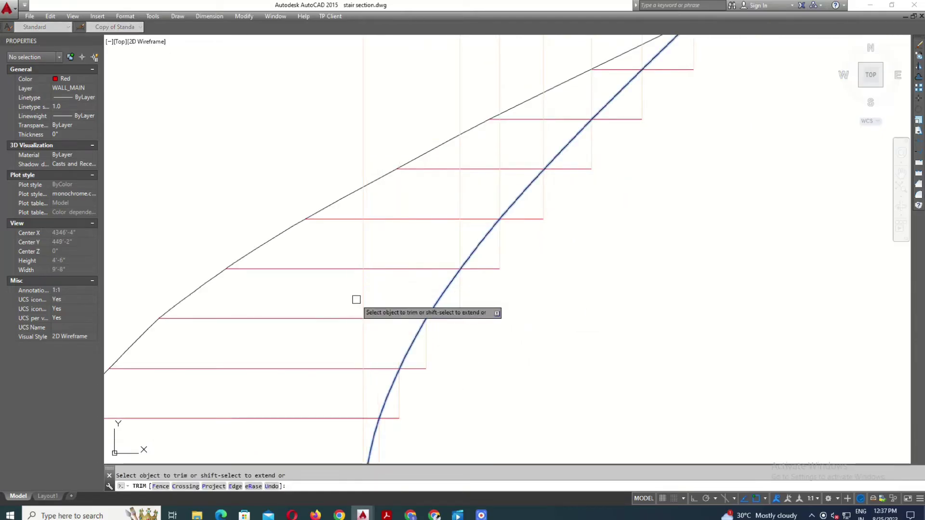
pyautogui.scroll(-2, 357, 300)
pyautogui.scroll(2, 376, 268)
pyautogui.scroll(-3, 375, 356)
pyautogui.scroll(3, 430, 270)
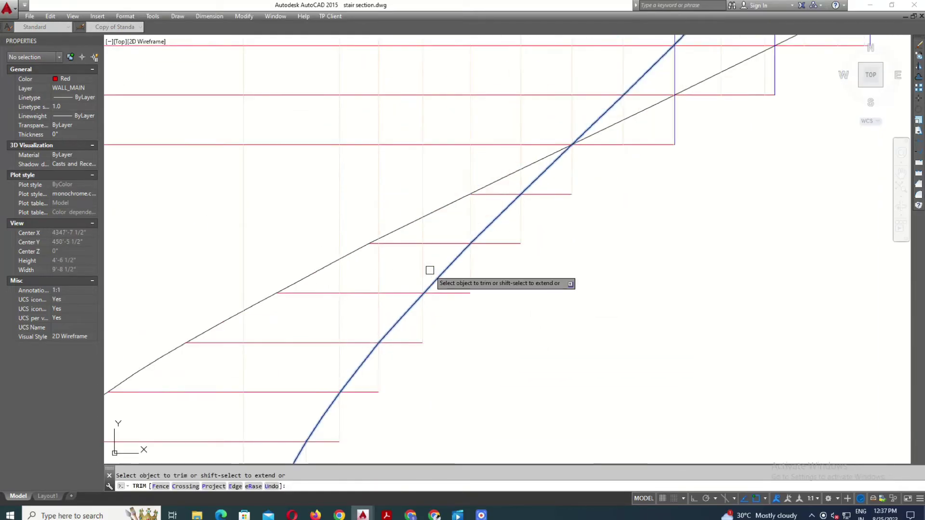
pyautogui.click(355, 319)
pyautogui.moveTo(471, 232); pyautogui.dragTo(471, 293, button='middle')
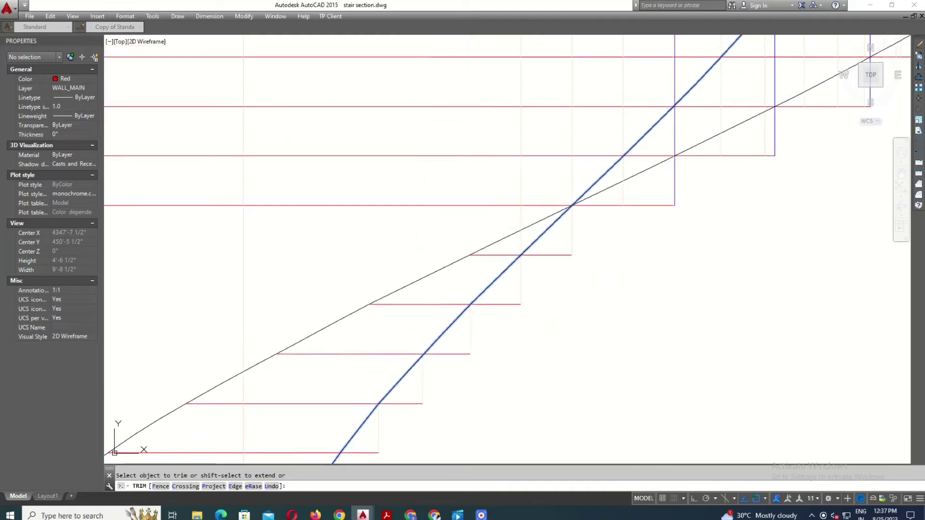
pyautogui.scroll(-5, 521, 242)
pyautogui.press('Escape')
pyautogui.scroll(2, 470, 268)
# Delete the stray vertical line from the stair section
pyautogui.scroll(2, 508, 417)
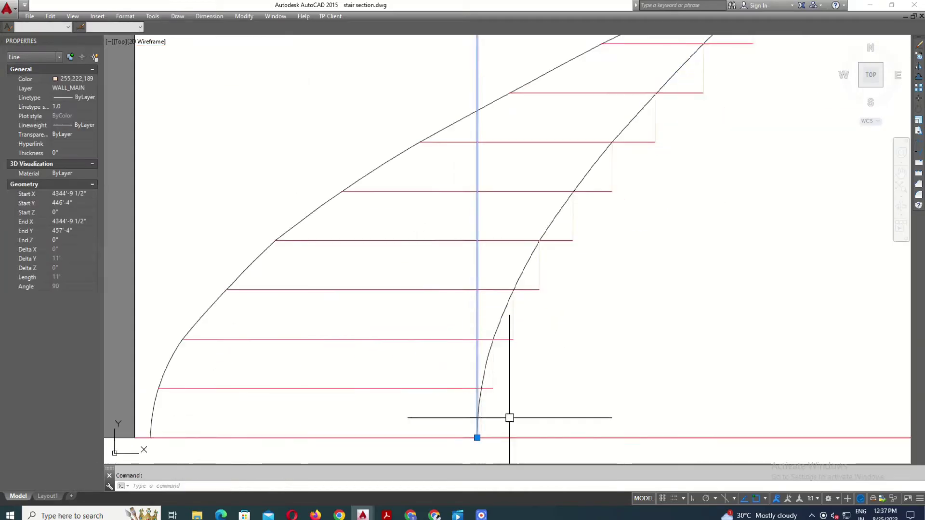
pyautogui.scroll(1, 509, 414)
pyautogui.scroll(1, 509, 414)
pyautogui.click(453, 330)
pyautogui.press('Delete')
pyautogui.scroll(-3, 462, 355)
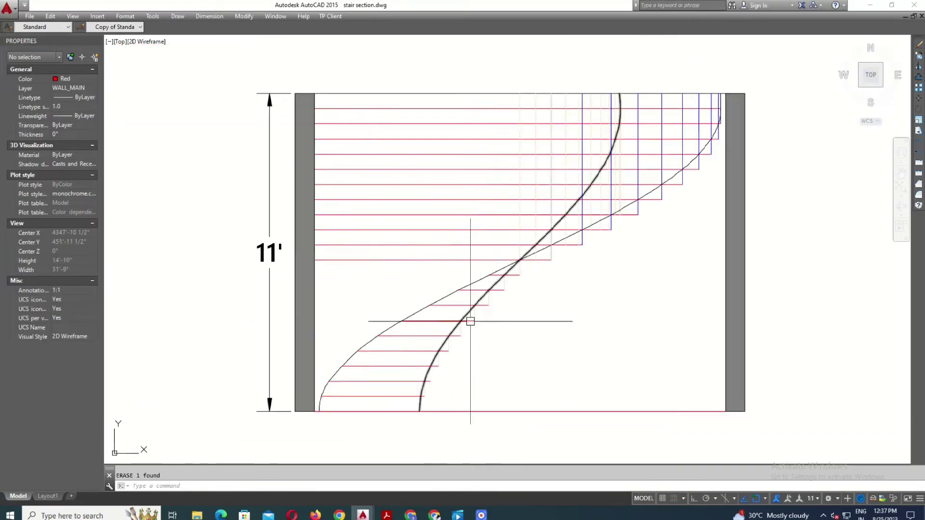
pyautogui.scroll(3, 491, 315)
pyautogui.scroll(-3, 423, 289)
pyautogui.scroll(4, 617, 299)
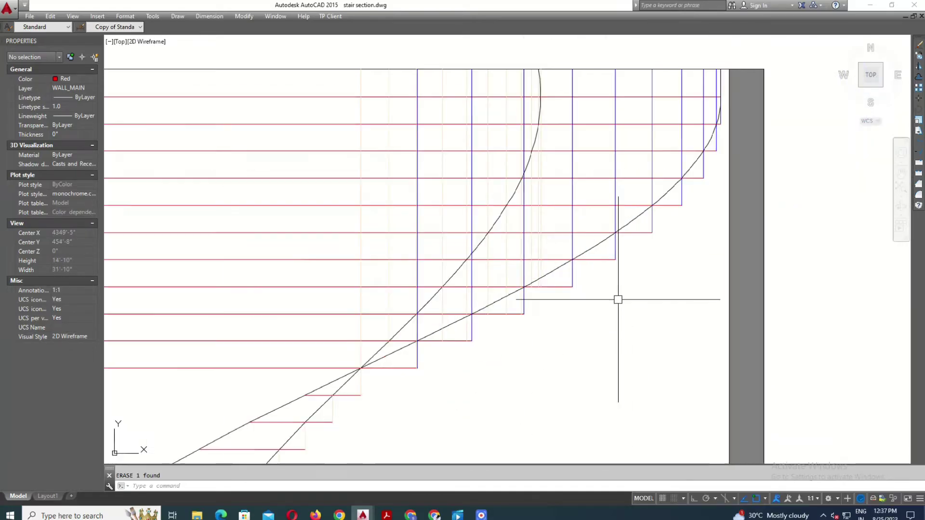
pyautogui.scroll(-1, 617, 299)
# Start a trim with the outer curve as cutting edge, then cancel it
pyautogui.write('tr')
pyautogui.press('Return')
pyautogui.click(622, 240)
pyautogui.press('Return')
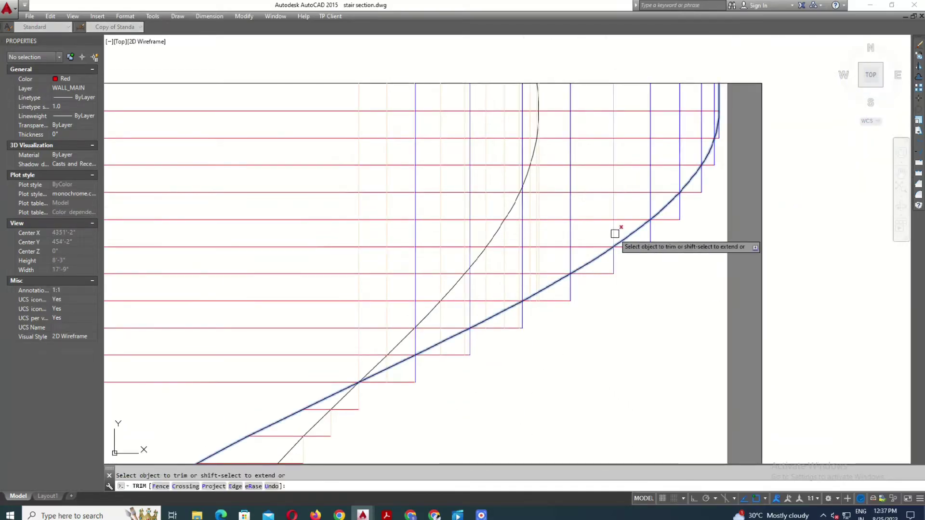
pyautogui.scroll(2, 677, 176)
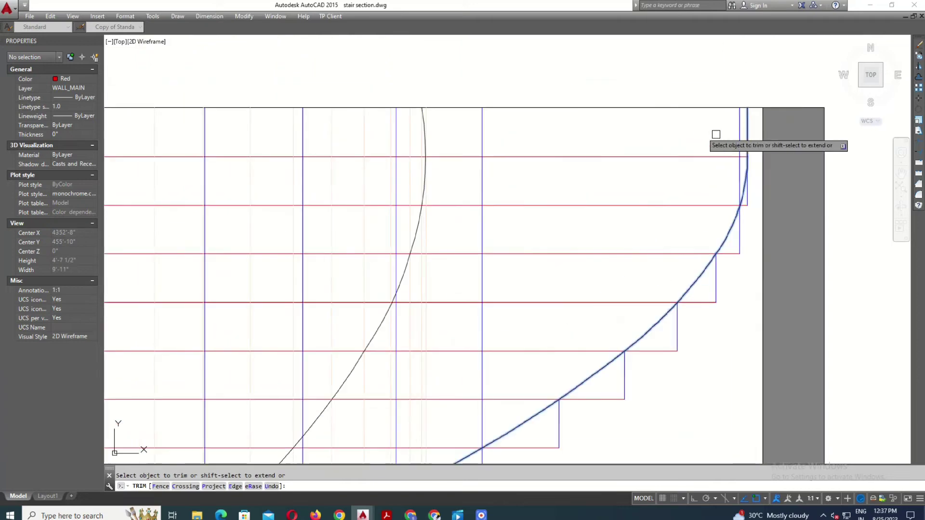
pyautogui.scroll(-2, 544, 203)
pyautogui.scroll(2, 527, 274)
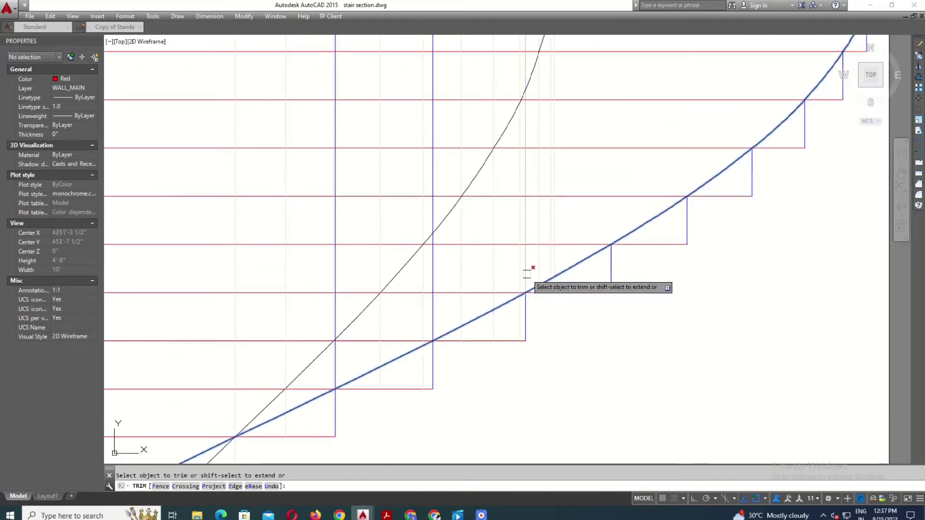
pyautogui.scroll(-2, 438, 305)
pyautogui.scroll(2, 412, 305)
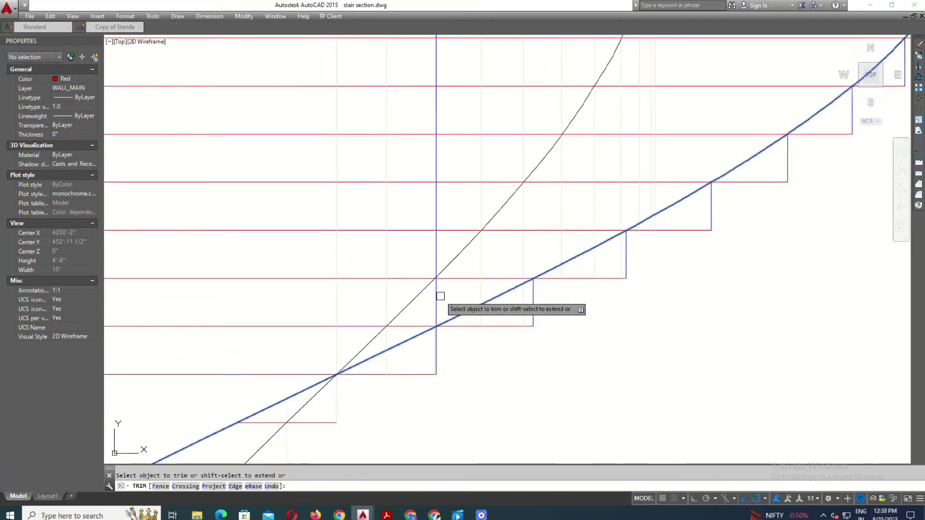
pyautogui.press('Escape')
pyautogui.scroll(-1, 596, 99)
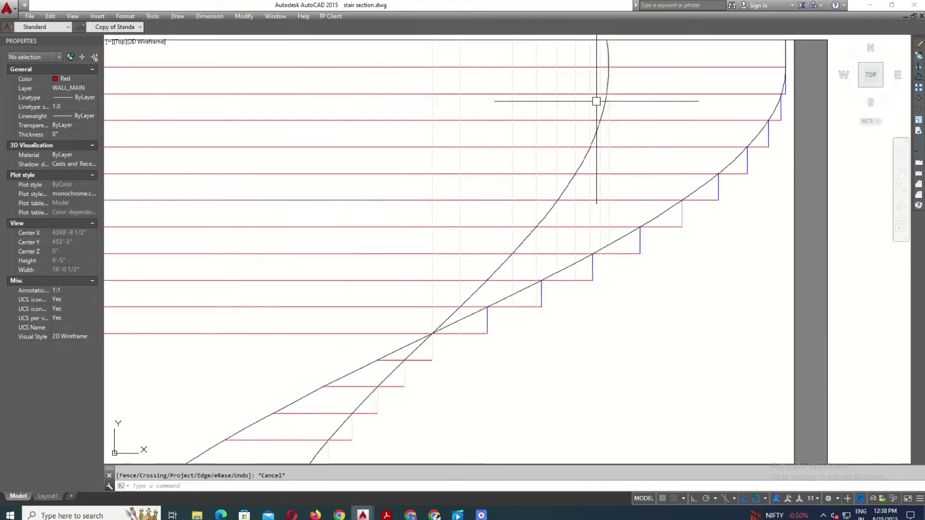
pyautogui.scroll(3, 608, 128)
# Erase the leftover vertical line pieces with a crossing selection
pyautogui.click(611, 116)
pyautogui.click(334, 154)
pyautogui.scroll(-2, 188, 155)
pyautogui.scroll(-1, 386, 179)
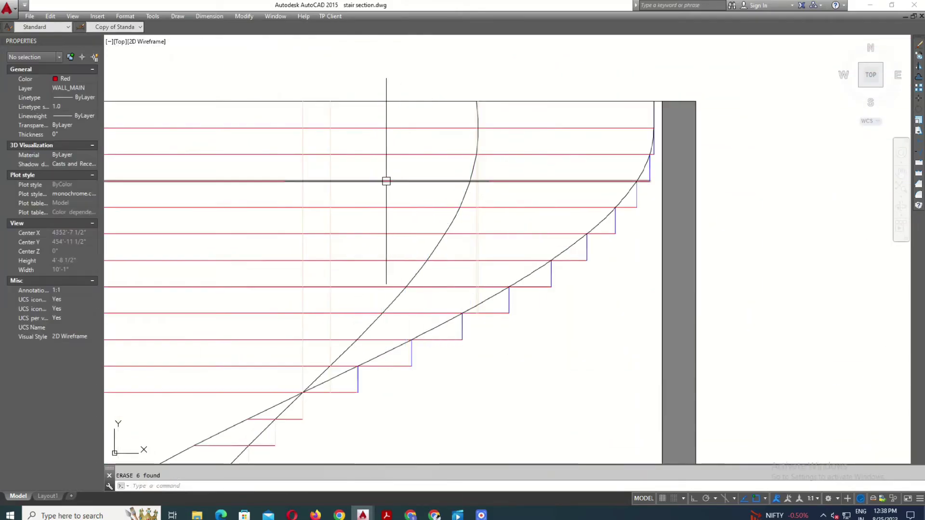
pyautogui.press('Delete')
pyautogui.scroll(2, 278, 166)
pyautogui.click(471, 192)
# Delete the last stray line and trim the tread ends left of the curve
pyautogui.press('Delete')
pyautogui.scroll(-2, 545, 279)
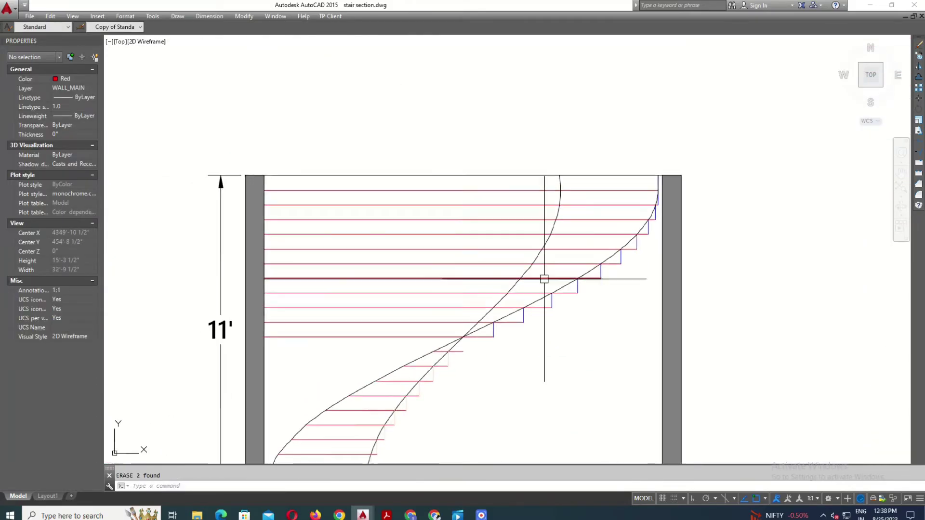
pyautogui.write('tr')
pyautogui.press('Return')
pyautogui.click(544, 260)
pyautogui.press('Return')
pyautogui.moveTo(378, 345); pyautogui.dragTo(379, 186)
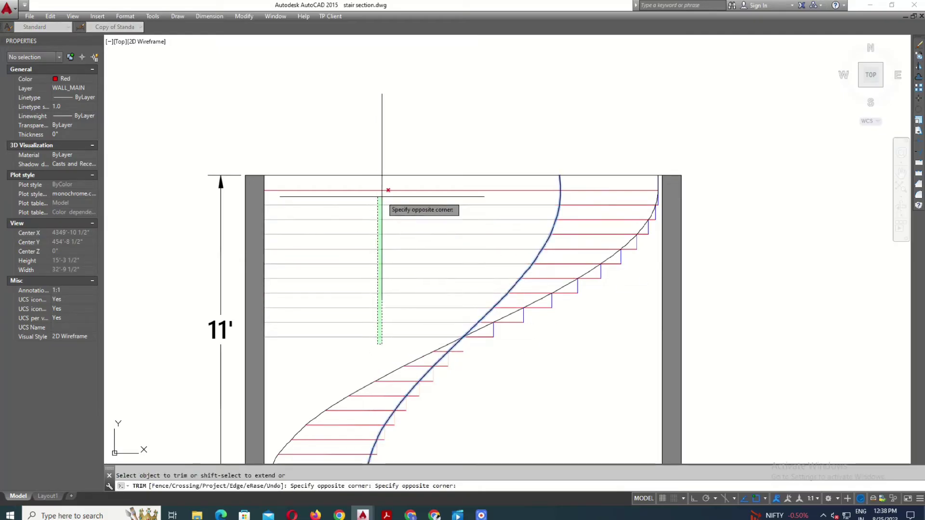
pyautogui.press('Escape')
# Match the lower risers to the short blue riser line's properties
pyautogui.scroll(-3, 514, 148)
pyautogui.scroll(3, 452, 324)
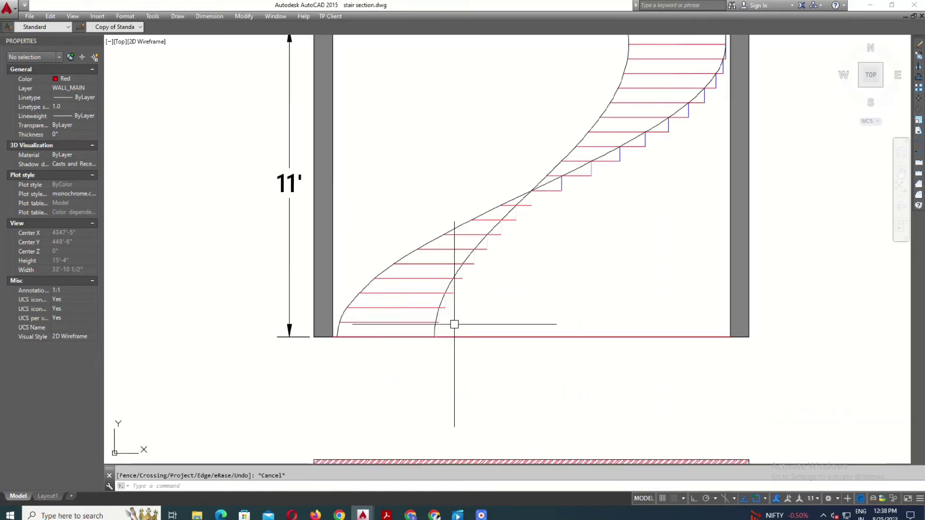
pyautogui.scroll(2, 597, 214)
pyautogui.click(593, 208)
pyautogui.press('Return')
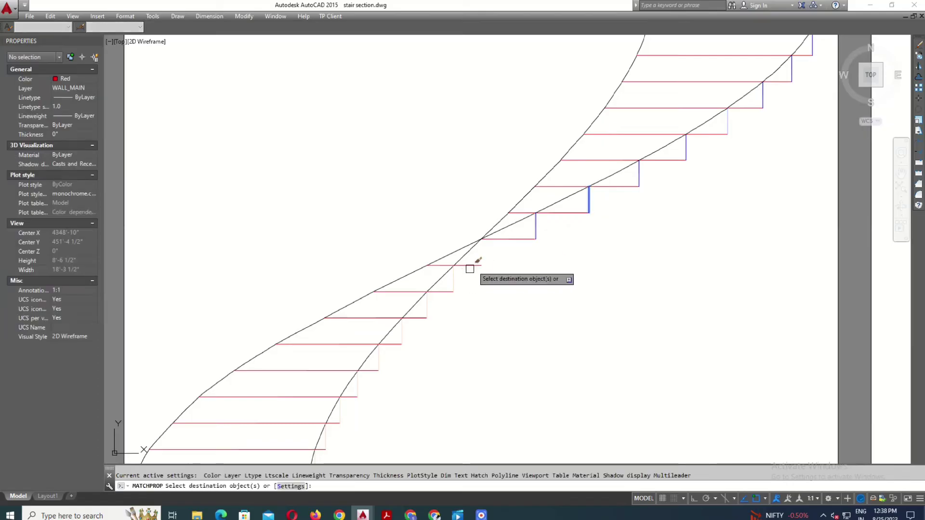
pyautogui.press('Escape')
pyautogui.scroll(5, 489, 263)
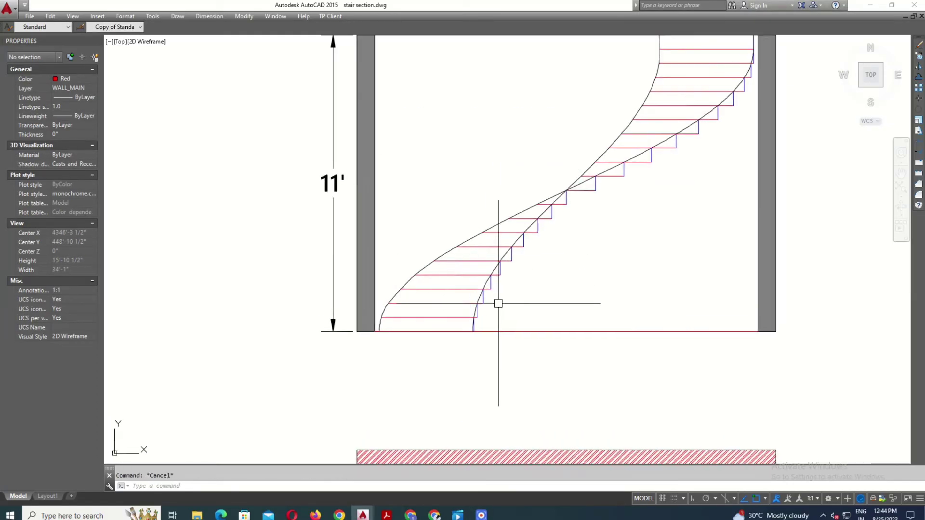
pyautogui.scroll(-3, 474, 283)
# Dimension the section base at 15'-8" below the stair section
pyautogui.press('Return')
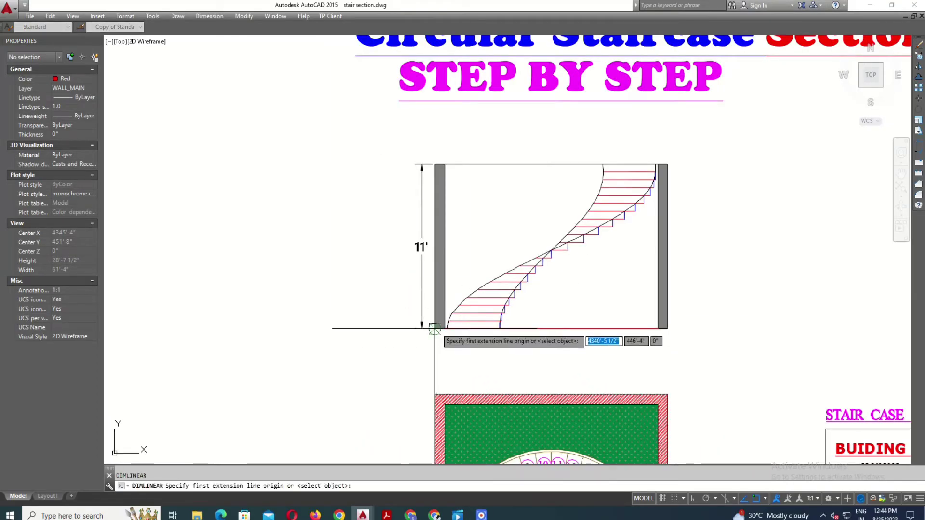
pyautogui.click(435, 329)
pyautogui.click(667, 329)
pyautogui.click(554, 352)
pyautogui.click(424, 307)
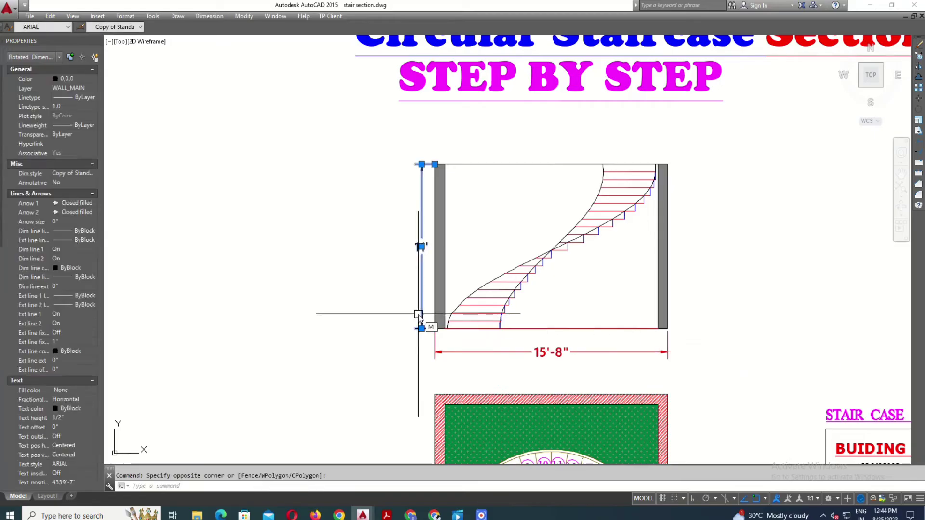
pyautogui.press('Escape')
pyautogui.scroll(-3, 501, 313)
pyautogui.scroll(1, 504, 317)
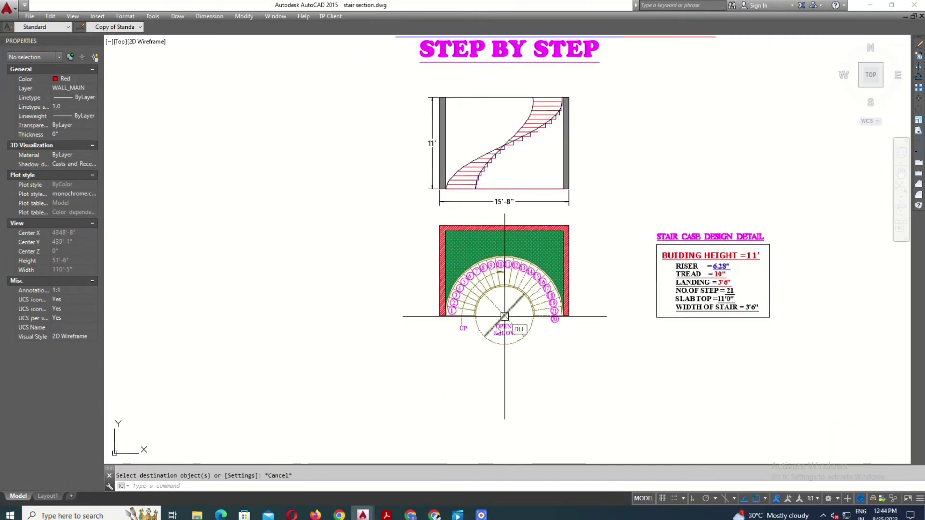
# Add a 15'-8" overall width dimension below the plan
pyautogui.press('Return')
pyautogui.scroll(5, 505, 317)
pyautogui.scroll(-3, 617, 280)
pyautogui.click(400, 266)
pyautogui.click(633, 267)
pyautogui.click(605, 330)
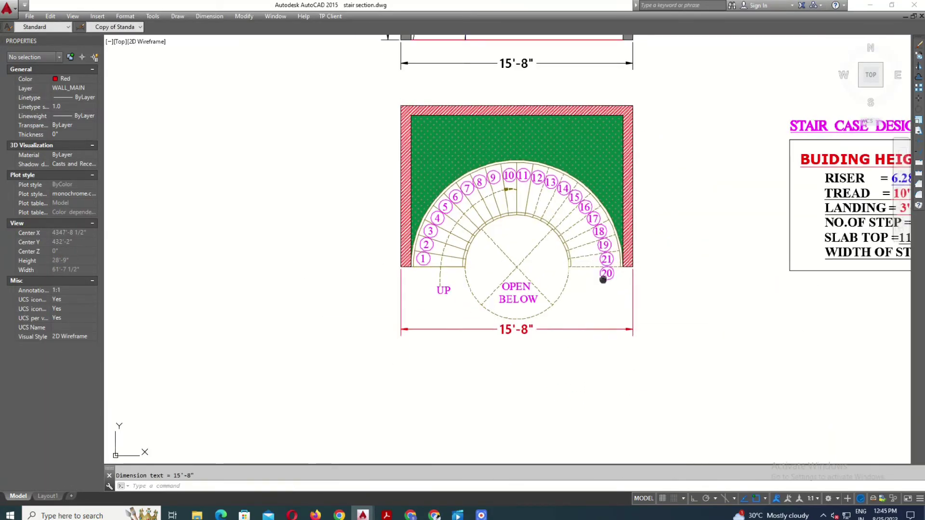
pyautogui.moveTo(602, 279); pyautogui.dragTo(615, 307, button='middle')
pyautogui.press('Return')
pyautogui.press('Escape')
pyautogui.click(468, 91)
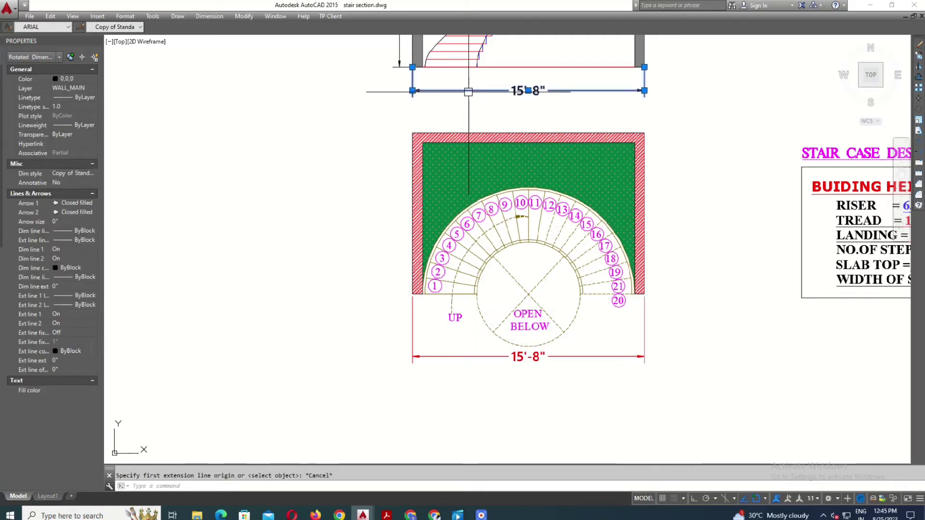
pyautogui.write('MA')
pyautogui.press('Return')
pyautogui.press('Escape')
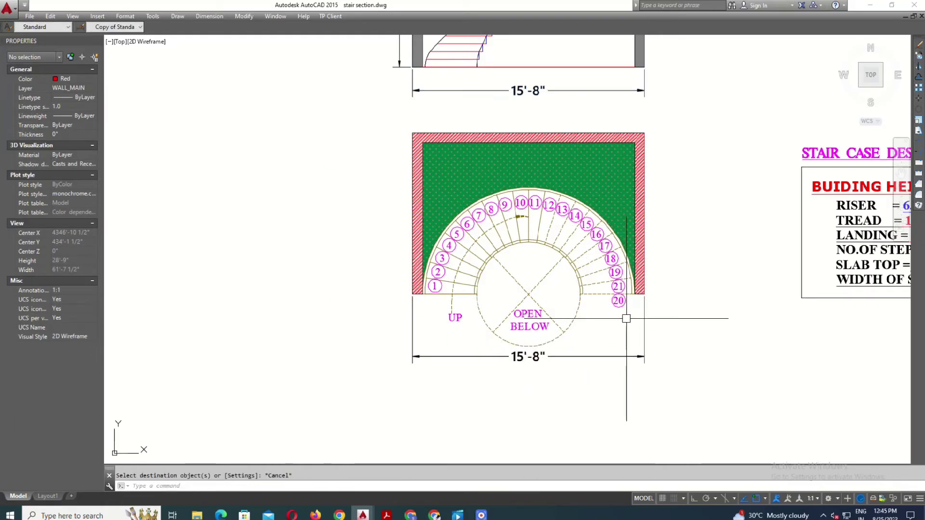
# Dimension the right stair width at 3'-6"
pyautogui.write('i')
pyautogui.press('Return')
pyautogui.scroll(3, 615, 306)
pyautogui.click(650, 284)
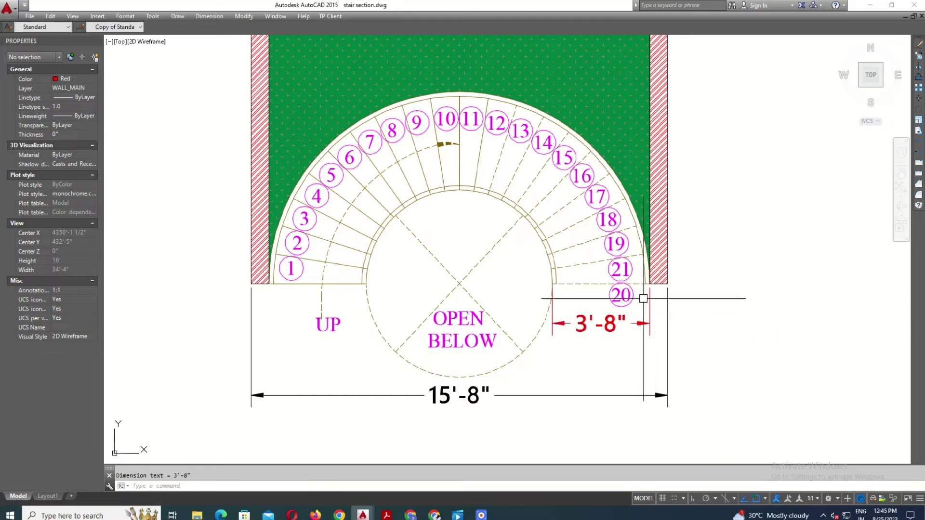
pyautogui.click(647, 323)
pyautogui.scroll(3, 647, 289)
pyautogui.moveTo(649, 293); pyautogui.dragTo(641, 293)
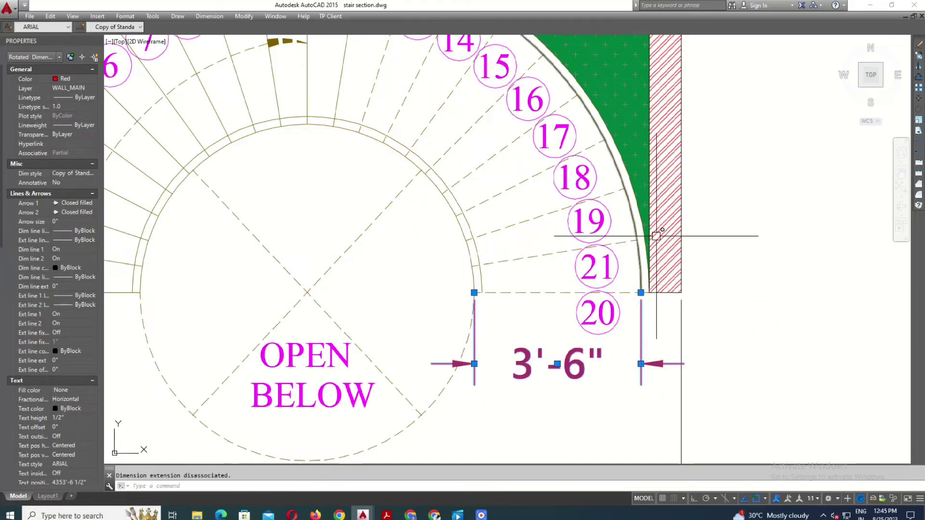
pyautogui.scroll(-3, 641, 292)
pyautogui.scroll(3, 451, 372)
# Dimension the left stair width at 3'-6"
pyautogui.press('Return')
pyautogui.click(424, 247)
pyautogui.click(610, 246)
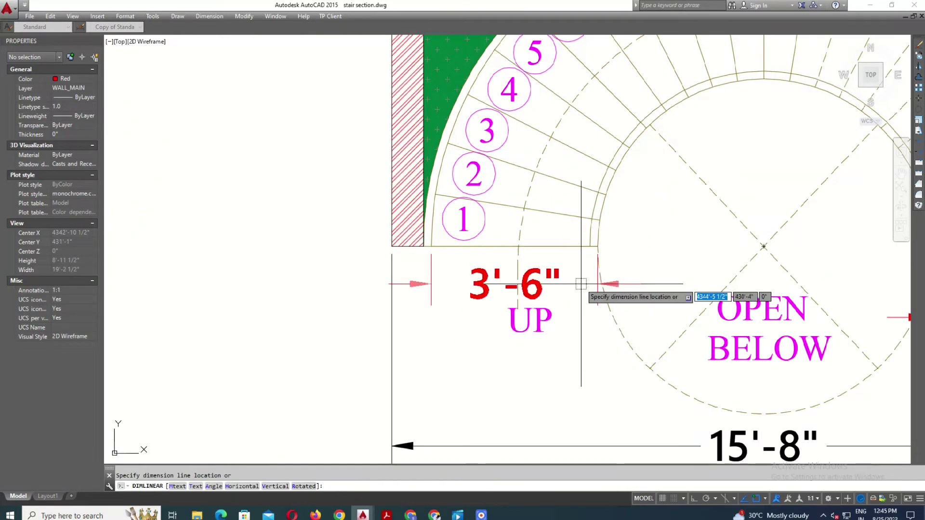
pyautogui.click(578, 282)
pyautogui.scroll(-4, 578, 282)
# Match both 3'-6" dimensions to the plan's 15'-8" dimension style
pyautogui.click(537, 317)
pyautogui.write('ma')
pyautogui.press('Return')
pyautogui.scroll(3, 529, 299)
pyautogui.click(520, 246)
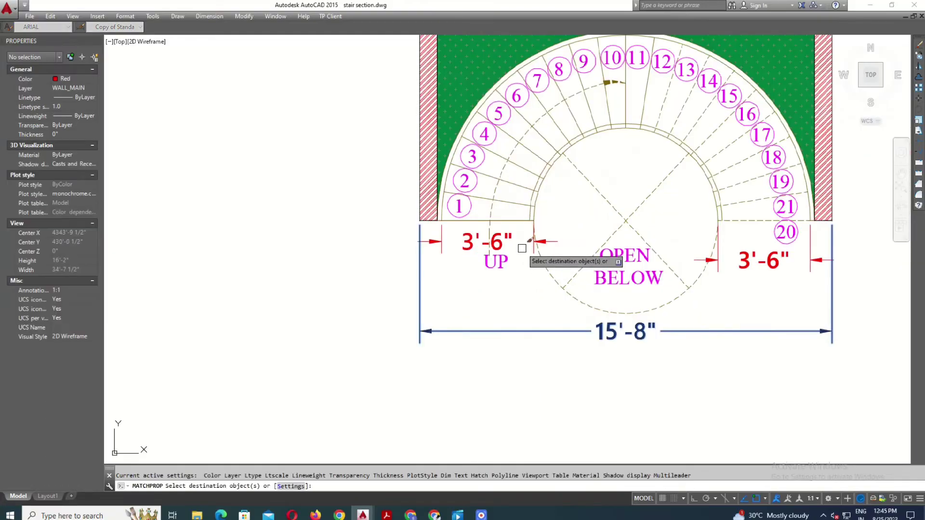
pyautogui.click(710, 229)
pyautogui.press('Escape')
# Add a Ø7' diameter dimension to the open-below circle
pyautogui.click(224, 18)
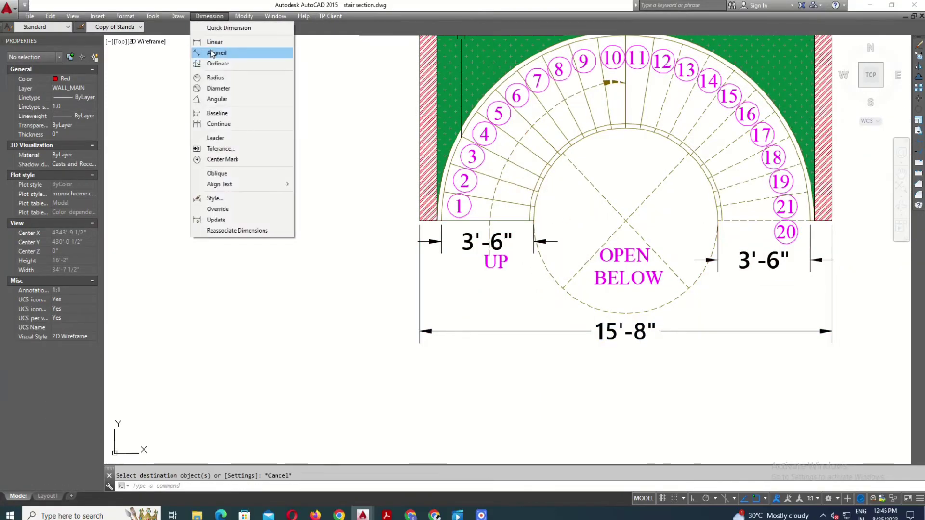
pyautogui.click(217, 88)
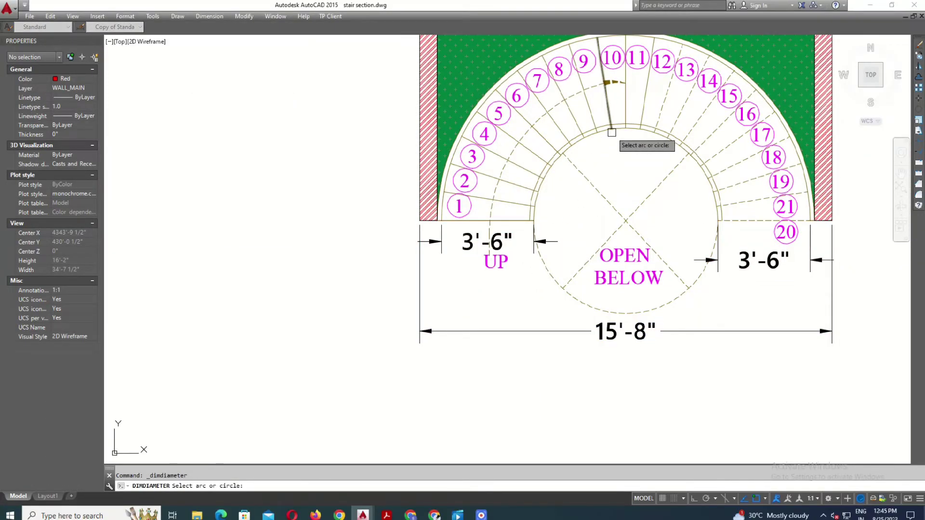
pyautogui.click(633, 133)
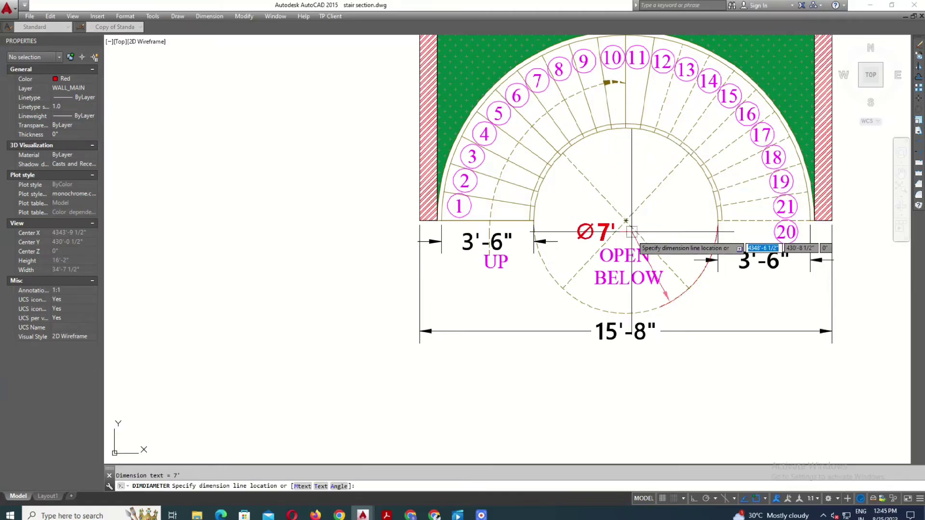
pyautogui.moveTo(642, 241); pyautogui.dragTo(640, 245, button='middle')
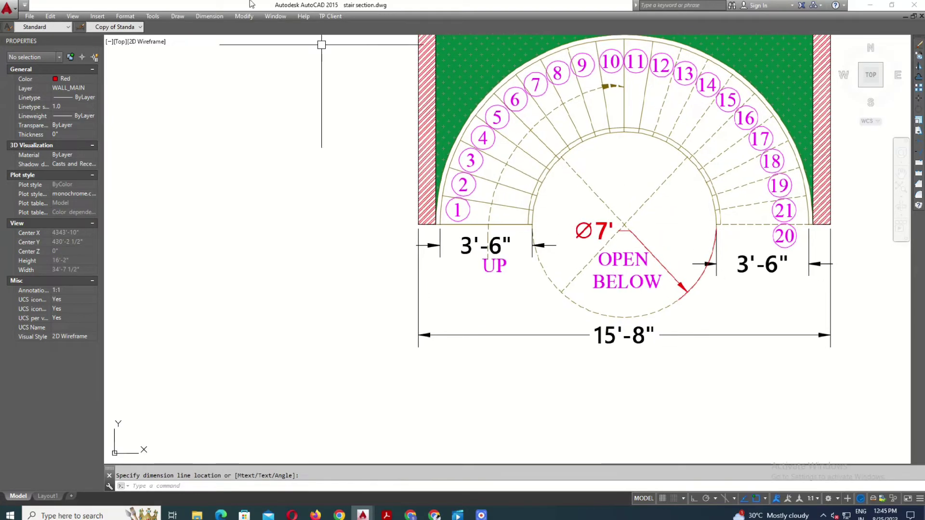
# Add an R3'-6" radius dimension to the inner arc
pyautogui.click(216, 18)
pyautogui.click(215, 75)
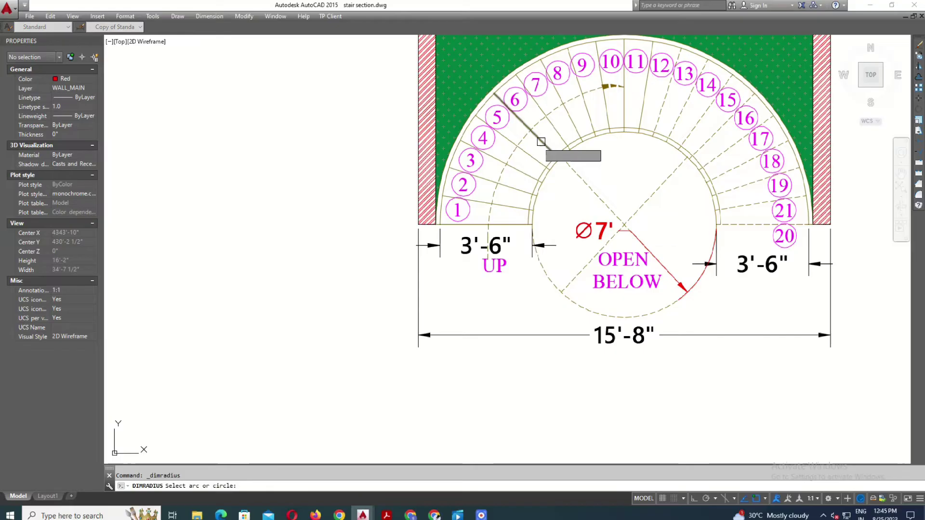
pyautogui.click(591, 141)
pyautogui.click(641, 204)
pyautogui.moveTo(721, 270); pyautogui.dragTo(718, 287, button='middle')
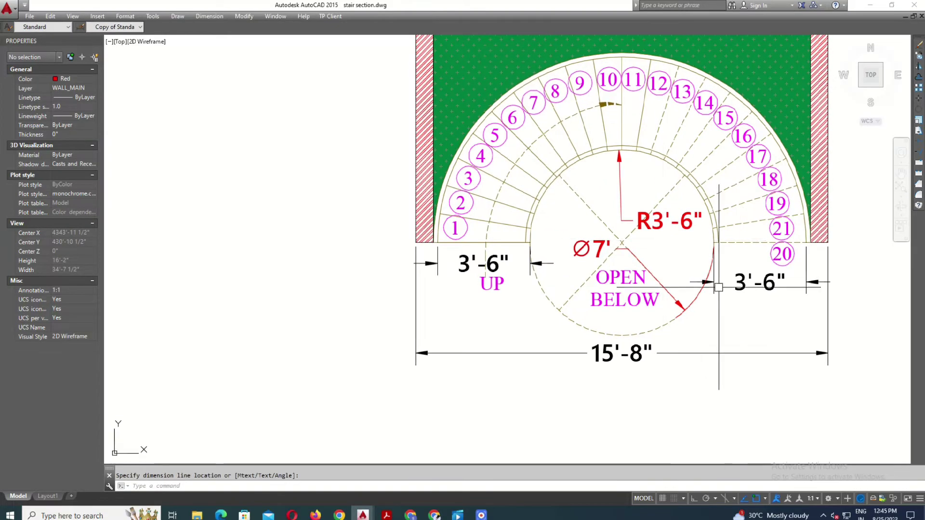
pyautogui.click(718, 288)
pyautogui.click(741, 282)
pyautogui.press('Return')
# Offset the section's top line down by a distance of 5
pyautogui.press('Escape')
pyautogui.scroll(-3, 606, 255)
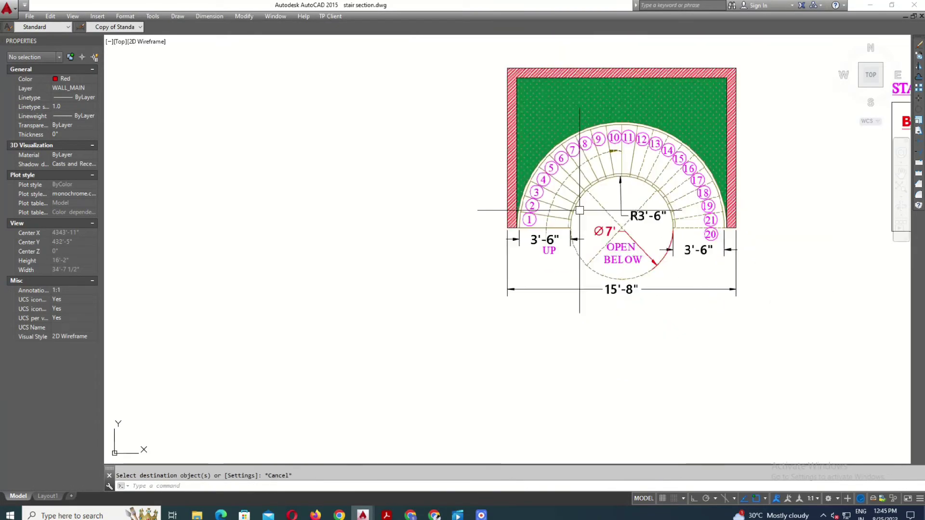
pyautogui.scroll(-3, 554, 305)
pyautogui.scroll(4, 596, 233)
pyautogui.moveTo(596, 233); pyautogui.dragTo(594, 216, button='middle')
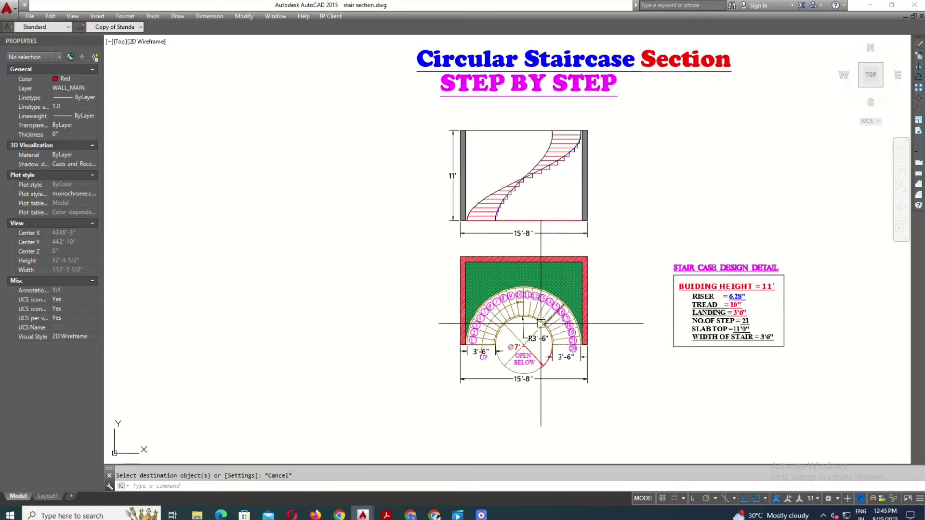
pyautogui.scroll(3, 540, 324)
pyautogui.moveTo(665, 256); pyautogui.dragTo(660, 227, button='middle')
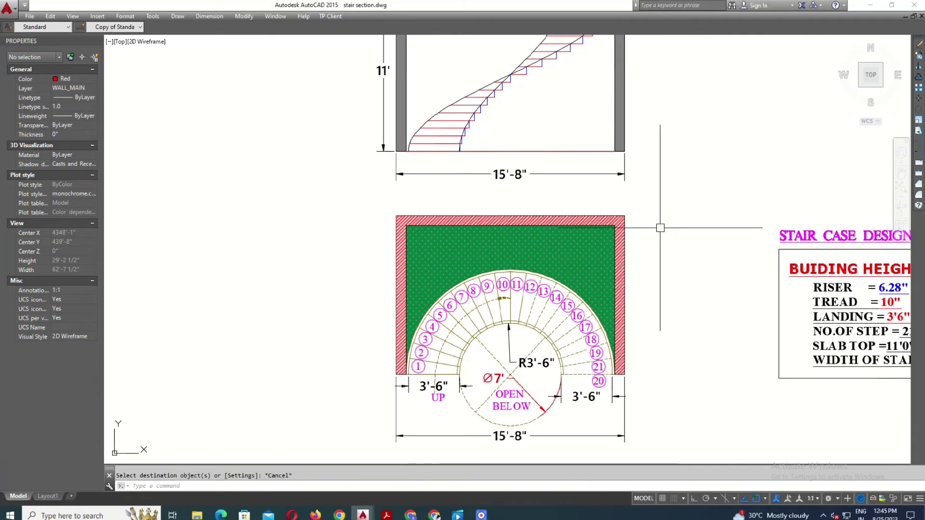
pyautogui.scroll(-3, 607, 221)
pyautogui.scroll(3, 544, 101)
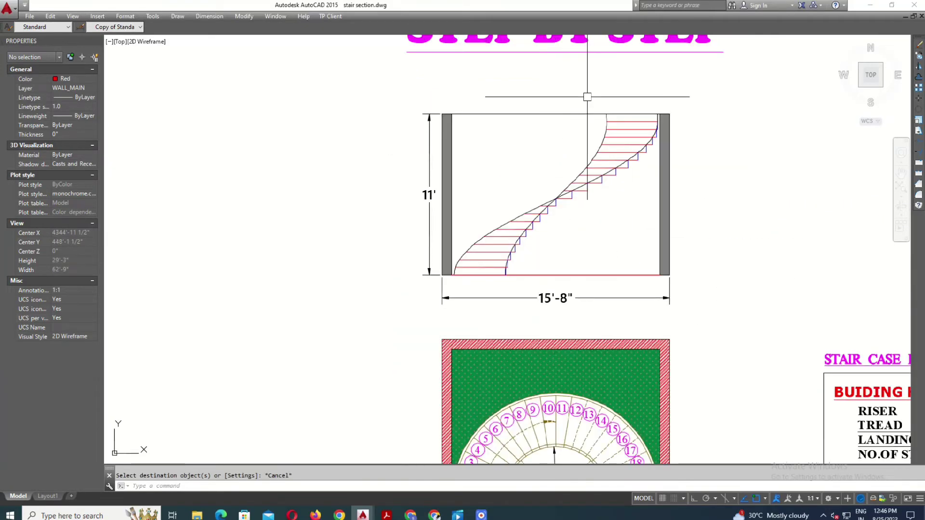
pyautogui.write('5')
pyautogui.press('Return')
pyautogui.scroll(3, 595, 107)
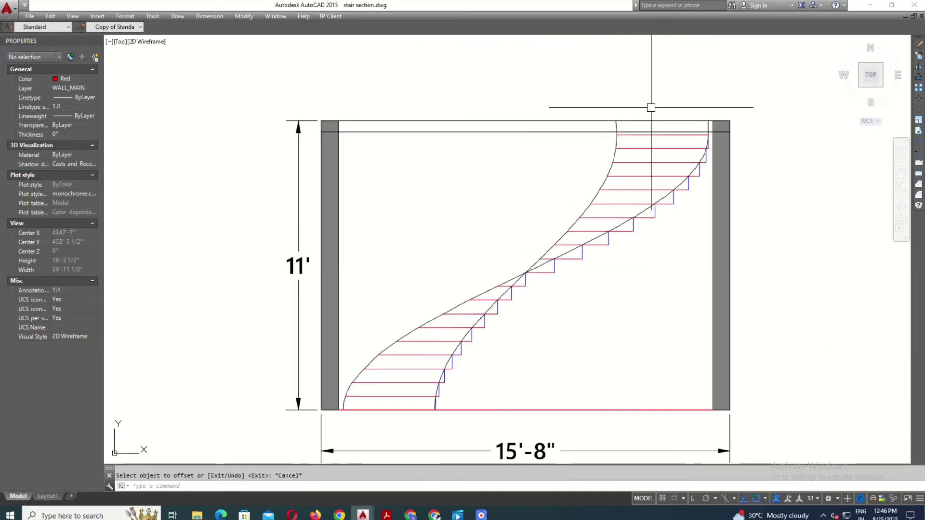
pyautogui.press('Escape')
# Trim the slab band's ends back to the S-curve
pyautogui.write('tr')
pyautogui.press('Return')
pyautogui.click(617, 128)
pyautogui.press('Return')
pyautogui.press('Escape')
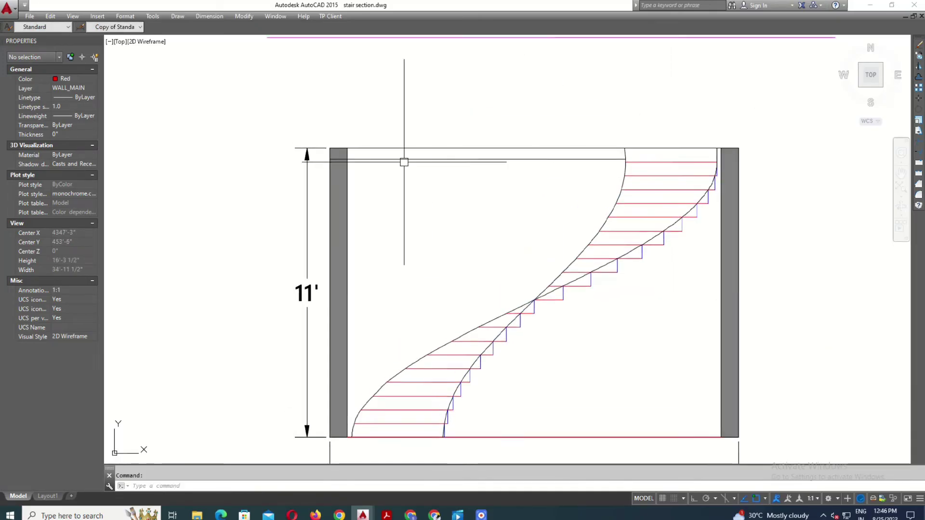
pyautogui.write('tr')
pyautogui.press('Return')
# Start a hatch inside the top slab band
pyautogui.press('Return')
pyautogui.press('Escape')
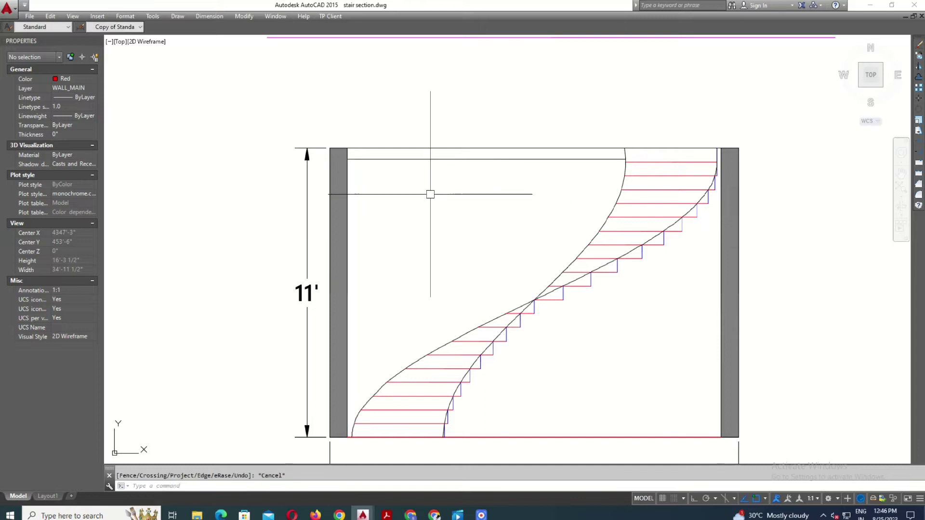
pyautogui.write('h')
pyautogui.press('Return')
pyautogui.press('Escape')
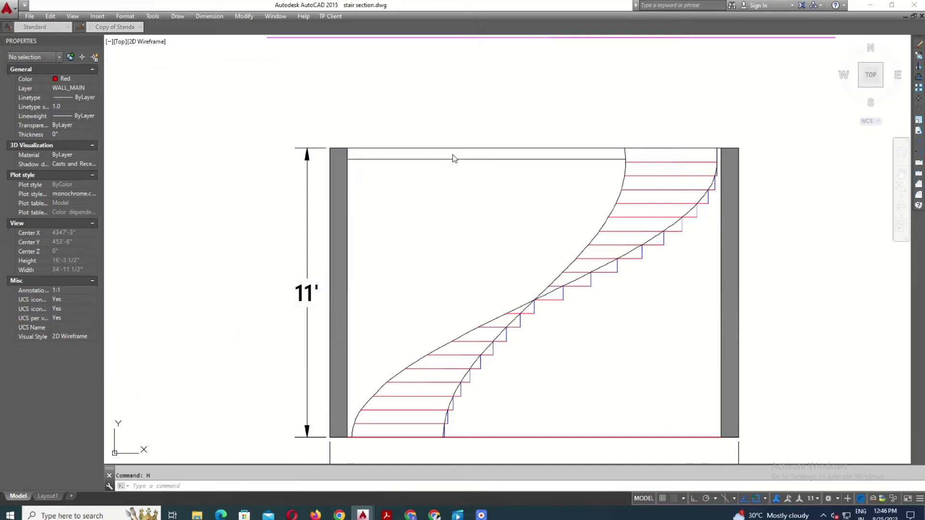
pyautogui.click(453, 158)
# Restart HATCH and pick a point inside the top slab band of the stair section
pyautogui.press('Return')
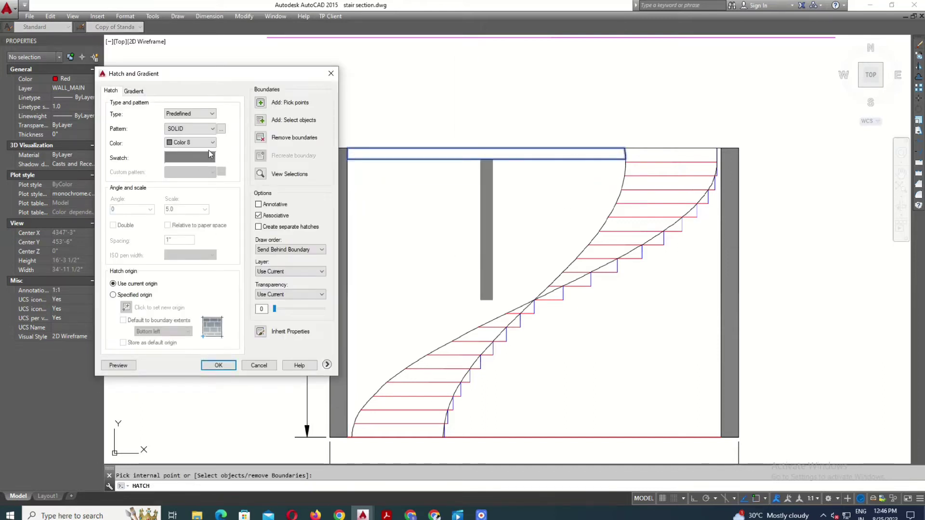
pyautogui.press('Escape')
pyautogui.write('h')
pyautogui.press('Return')
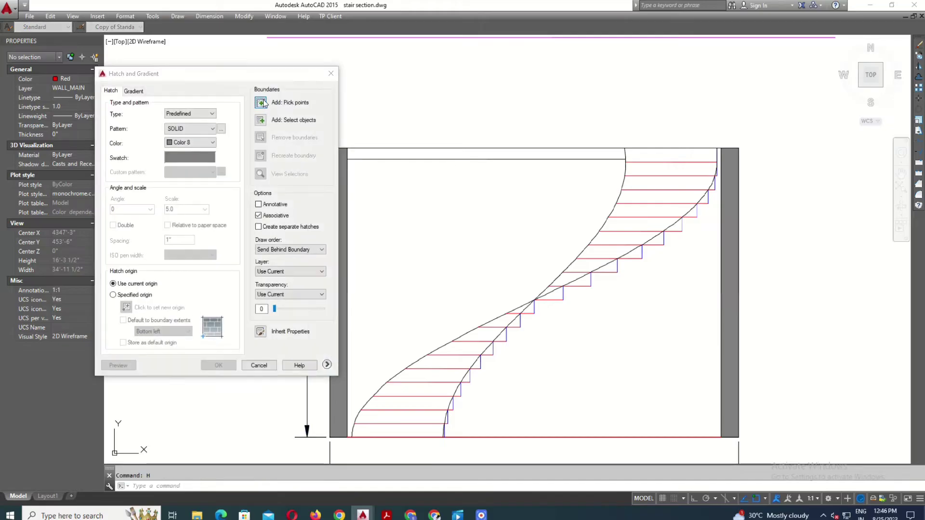
pyautogui.click(264, 103)
pyautogui.click(486, 153)
pyautogui.press('Return')
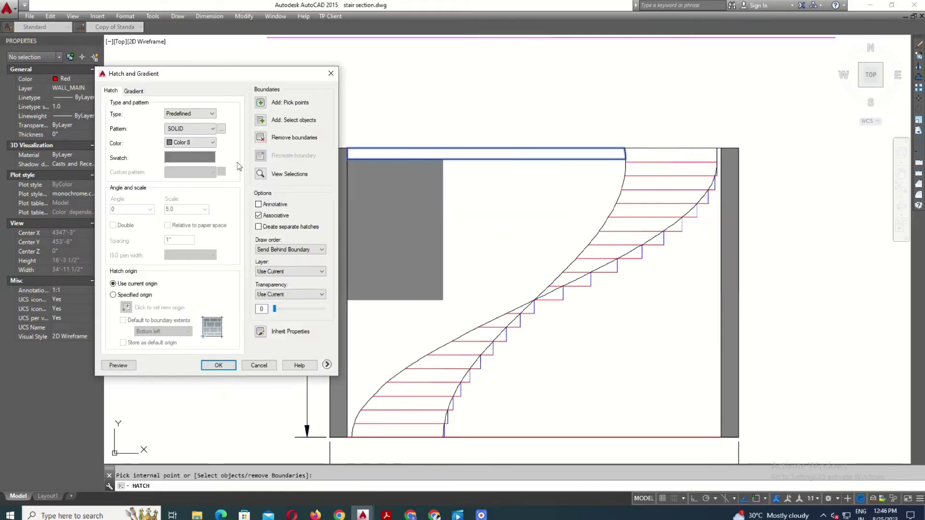
# Apply a Green AR-CONC concrete hatch to the top slab band
pyautogui.click(212, 143)
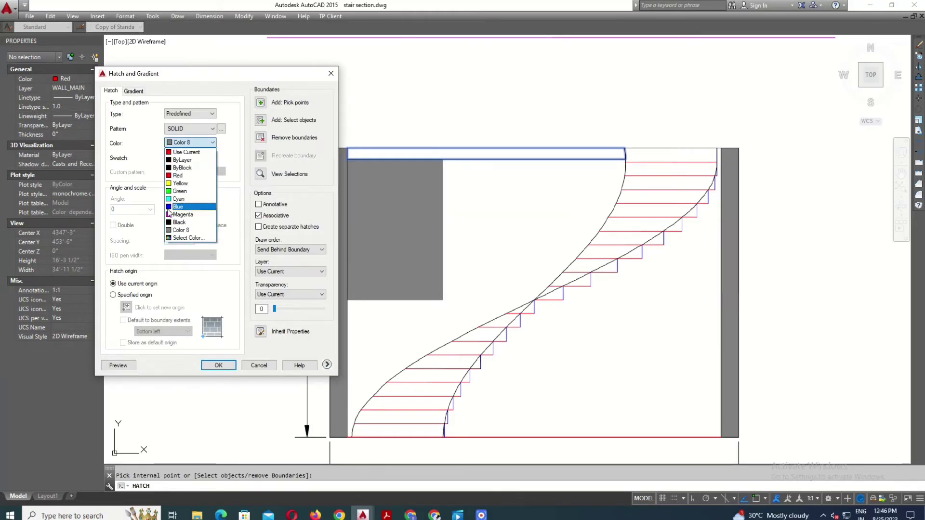
pyautogui.click(197, 161)
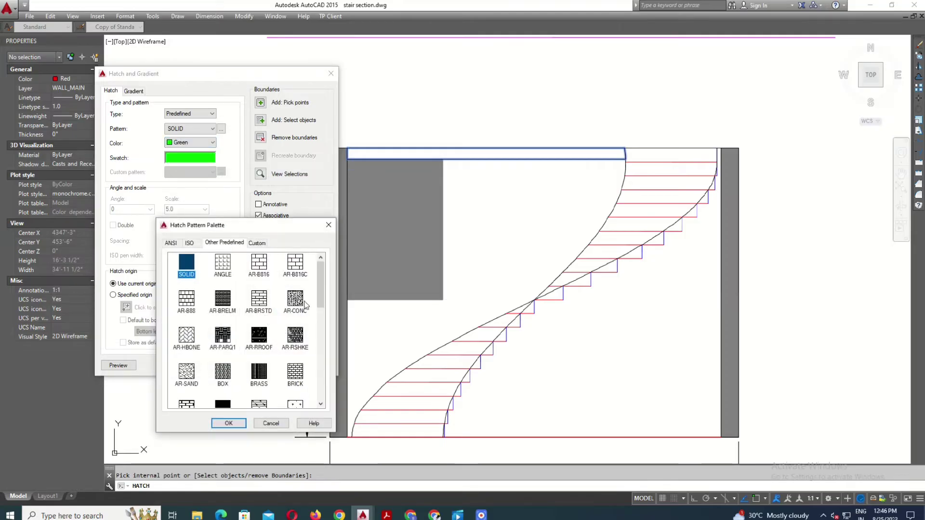
pyautogui.click(231, 423)
pyautogui.write('1')
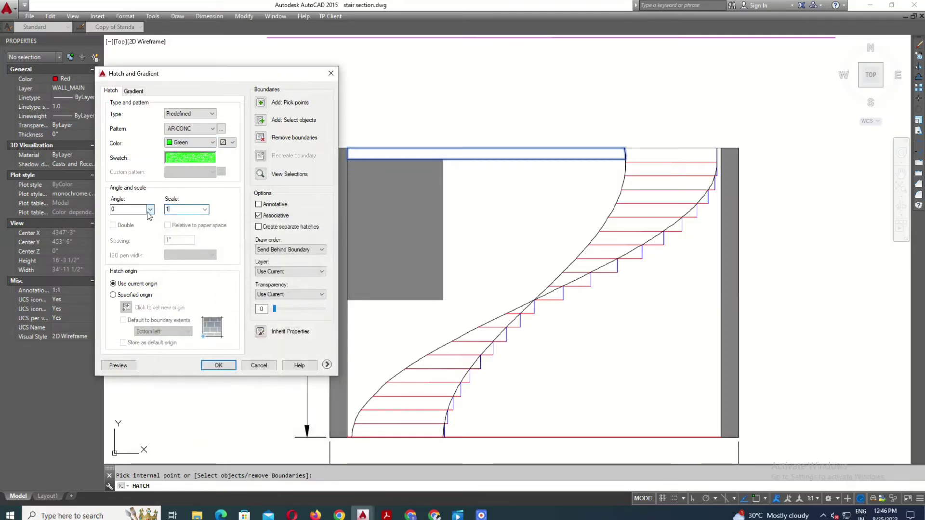
pyautogui.press('Return')
pyautogui.scroll(3, 428, 155)
pyautogui.click(429, 155)
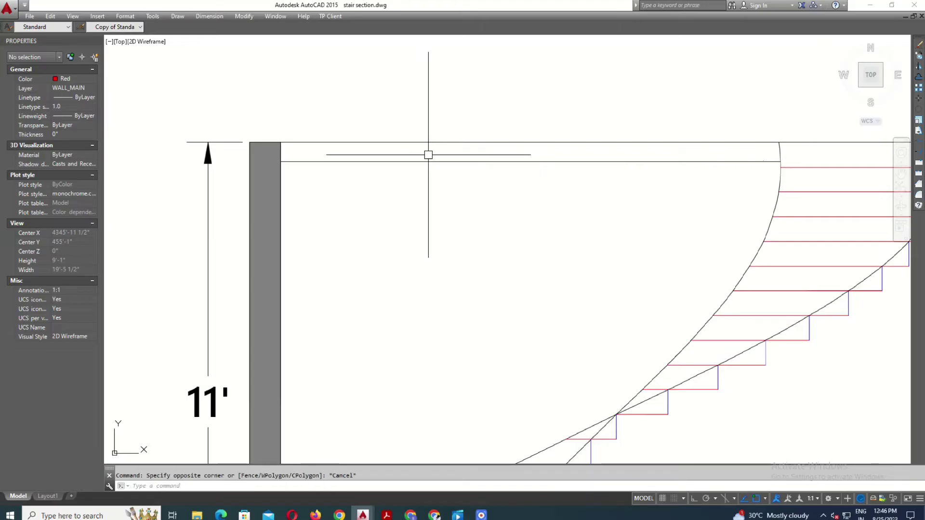
pyautogui.scroll(-5, 596, 439)
# Edit the slab's concrete hatch to a scale of 1
pyautogui.click(547, 246)
pyautogui.rightClick(544, 245)
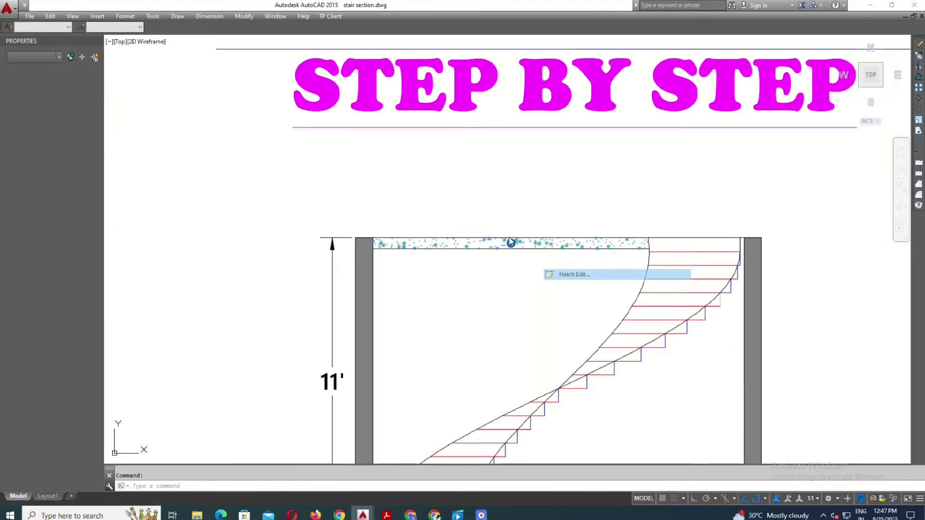
pyautogui.click(568, 275)
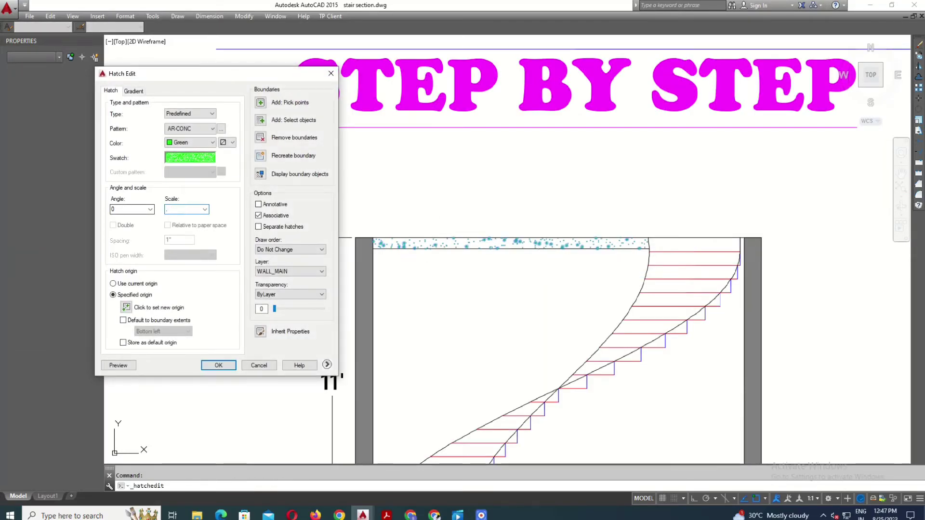
pyautogui.write('1')
pyautogui.press('Return')
pyautogui.scroll(-2, 563, 270)
# Paste the FLOOR LVL 0'0" label at the base of the stair section
pyautogui.press('Escape')
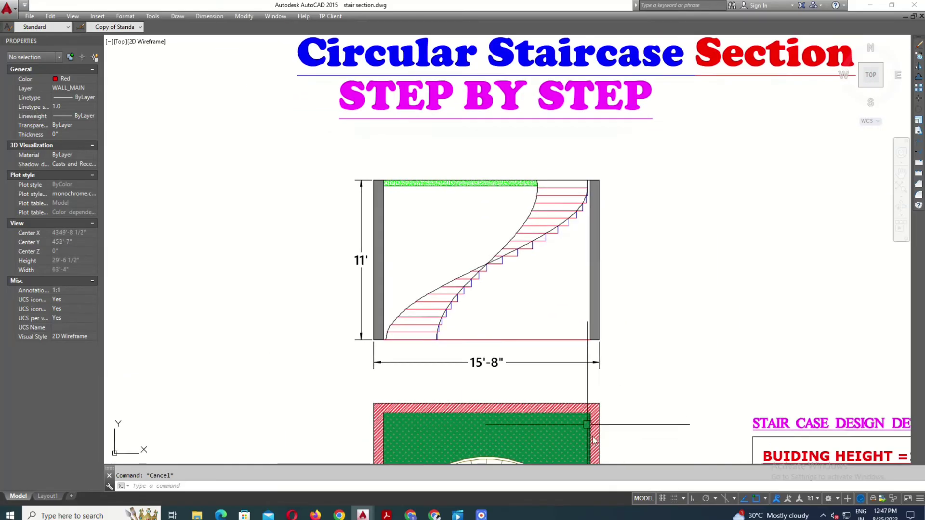
pyautogui.hotkey('ctrl', 'v')
pyautogui.scroll(-4, 338, 309)
pyautogui.scroll(5, 283, 310)
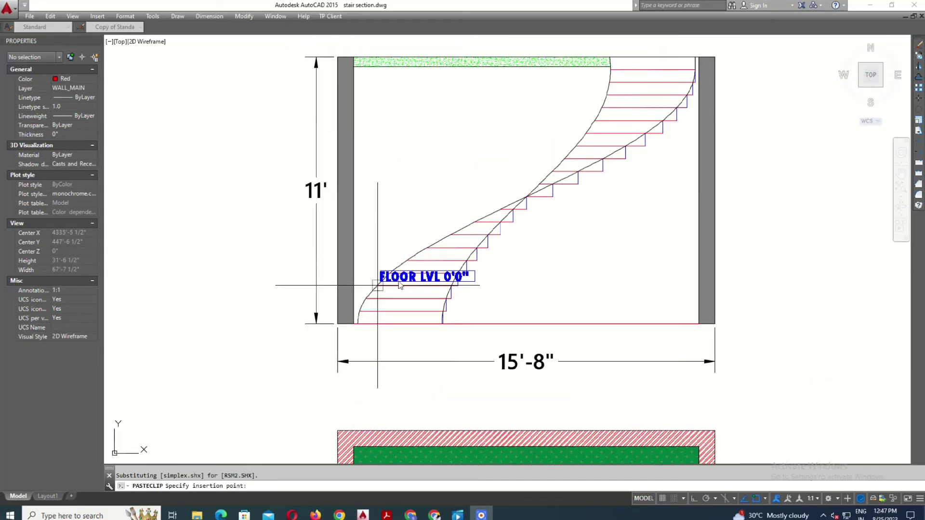
pyautogui.click(453, 324)
pyautogui.scroll(2, 481, 313)
pyautogui.scroll(2, 506, 308)
# Add a plus/minus symbol so the label reads FLOOR LVL ±0'0"
pyautogui.doubleClick(534, 306)
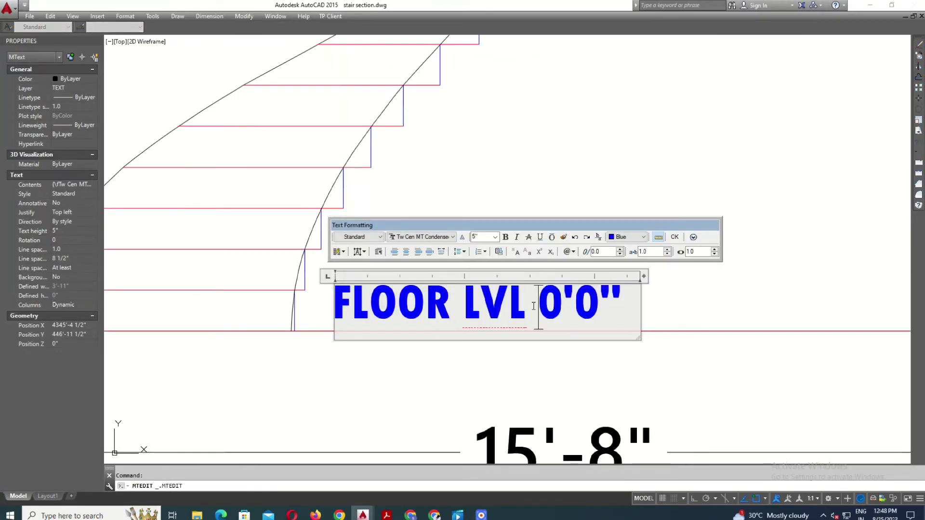
pyautogui.click(569, 252)
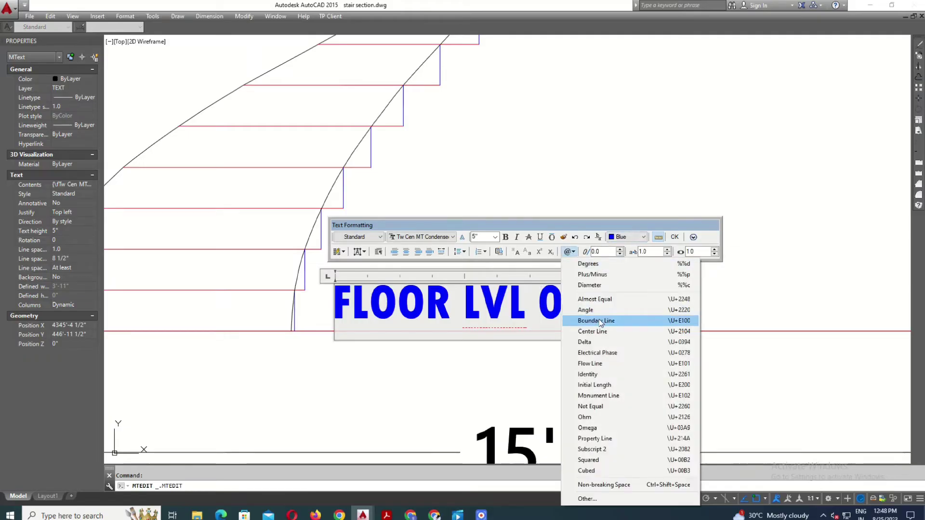
pyautogui.click(682, 275)
pyautogui.click(674, 237)
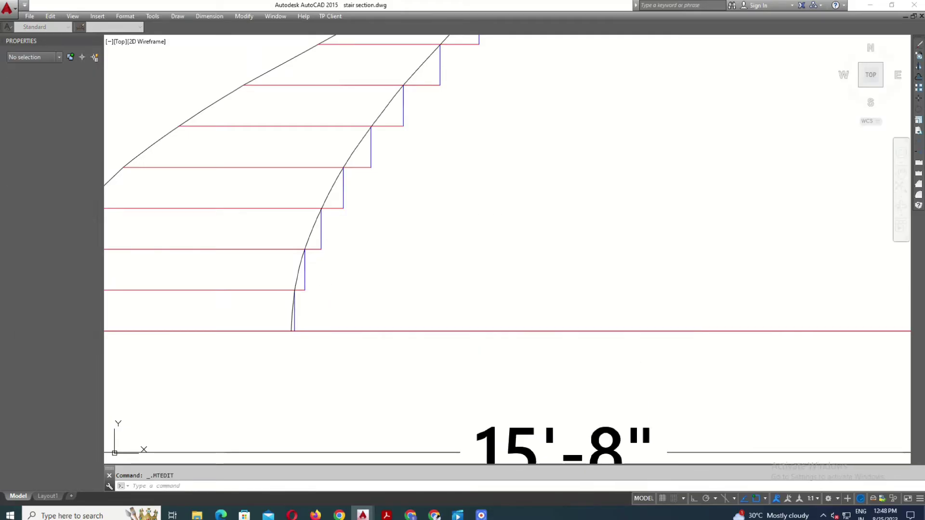
pyautogui.scroll(-2, 605, 299)
pyautogui.scroll(-2, 678, 263)
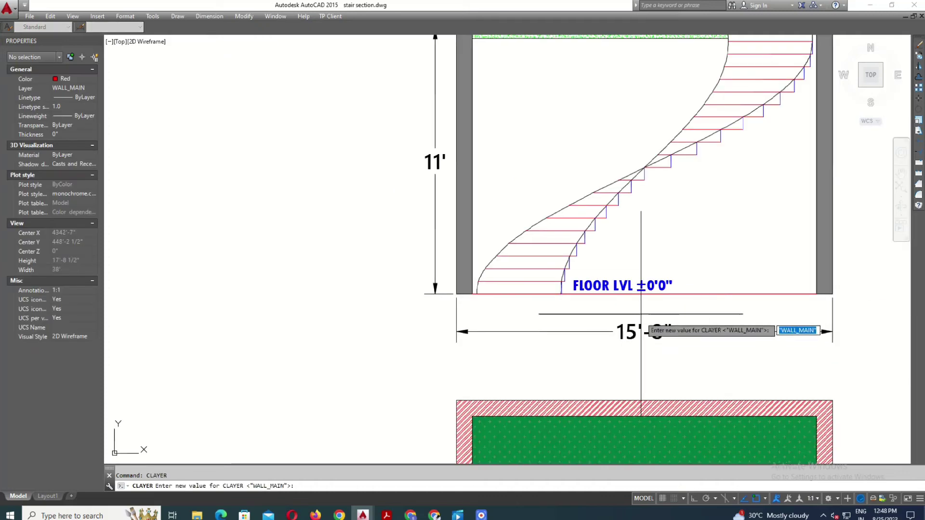
pyautogui.write('CO')
# Copy the floor level label to a spot above the top slab
pyautogui.press('Return')
pyautogui.click(663, 286)
pyautogui.scroll(-2, 662, 287)
pyautogui.scroll(2, 644, 148)
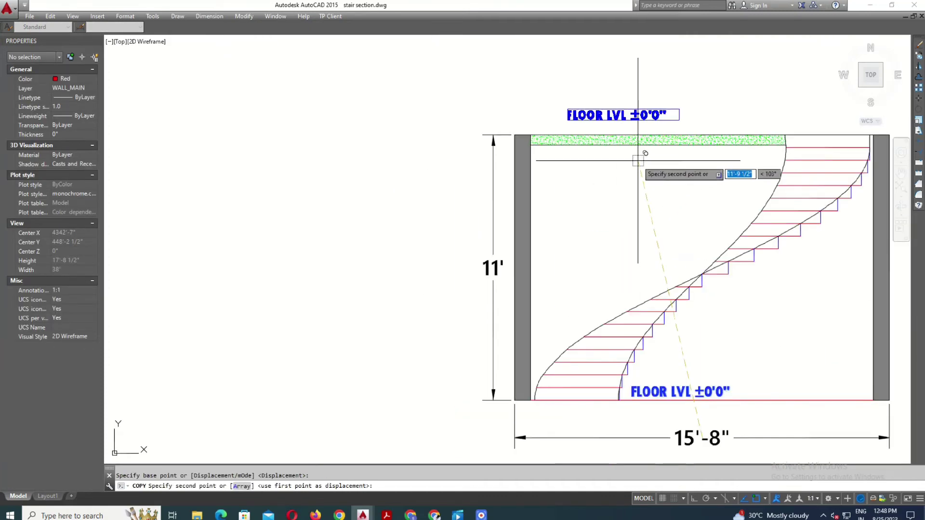
pyautogui.click(644, 161)
pyautogui.press('Escape')
# Change the copied label's text to SLAB LVL ±11'0"
pyautogui.doubleClick(578, 177)
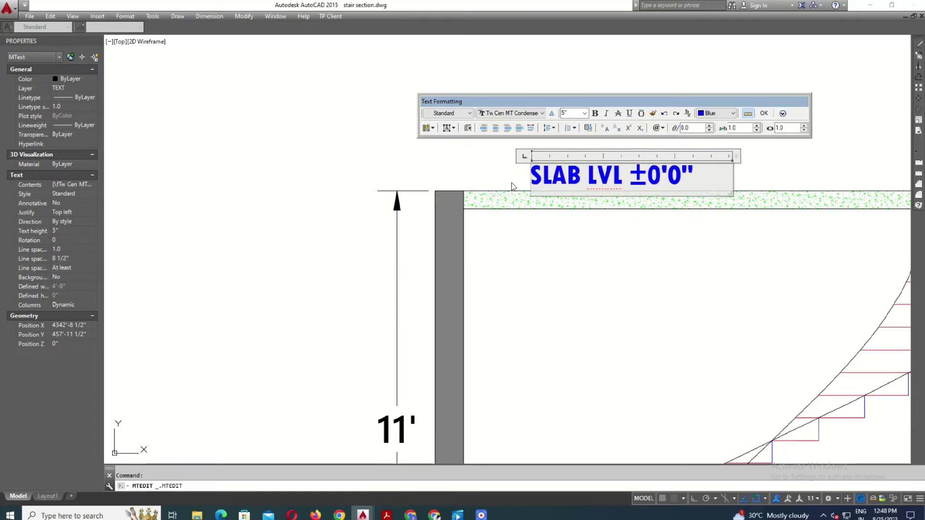
pyautogui.write('11')
pyautogui.click(655, 228)
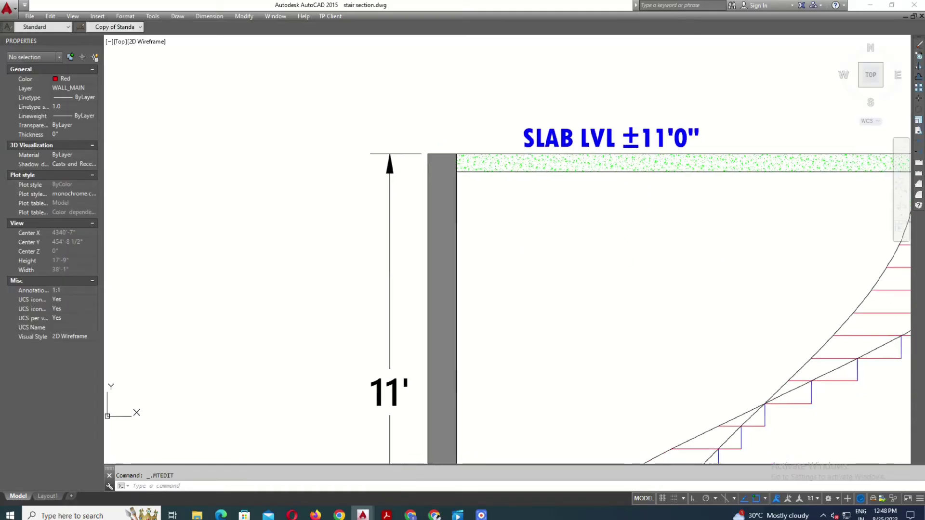
pyautogui.scroll(-2, 576, 267)
pyautogui.scroll(-2, 620, 289)
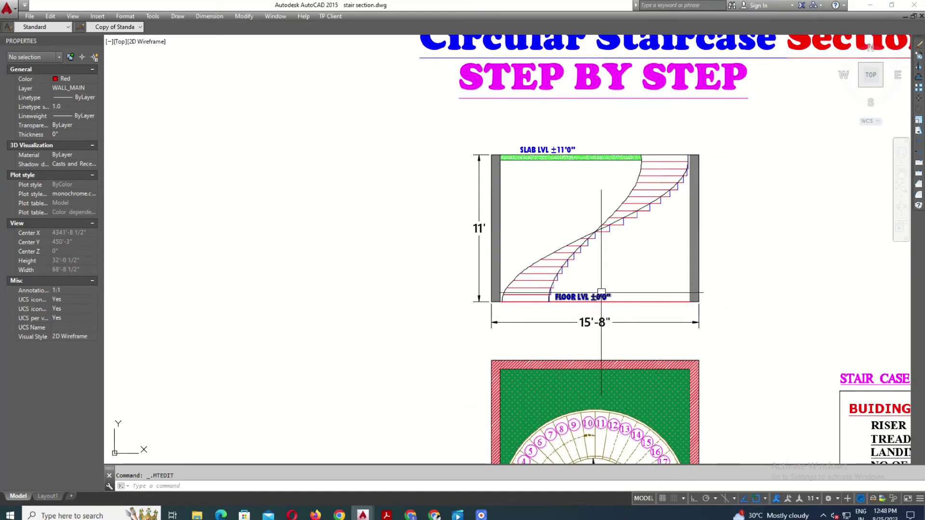
pyautogui.scroll(2, 578, 297)
pyautogui.moveTo(572, 300); pyautogui.dragTo(568, 201, button='middle')
# Select the plan's step number 1, cancelling an accidental Circle command
pyautogui.scroll(3, 519, 398)
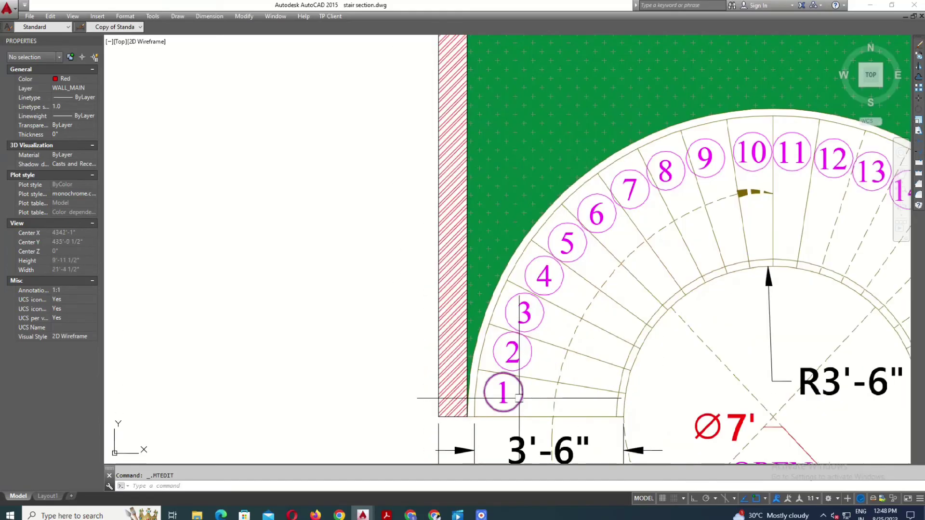
pyautogui.click(515, 386)
pyautogui.scroll(-5, 515, 385)
pyautogui.scroll(3, 301, 418)
pyautogui.press('Escape')
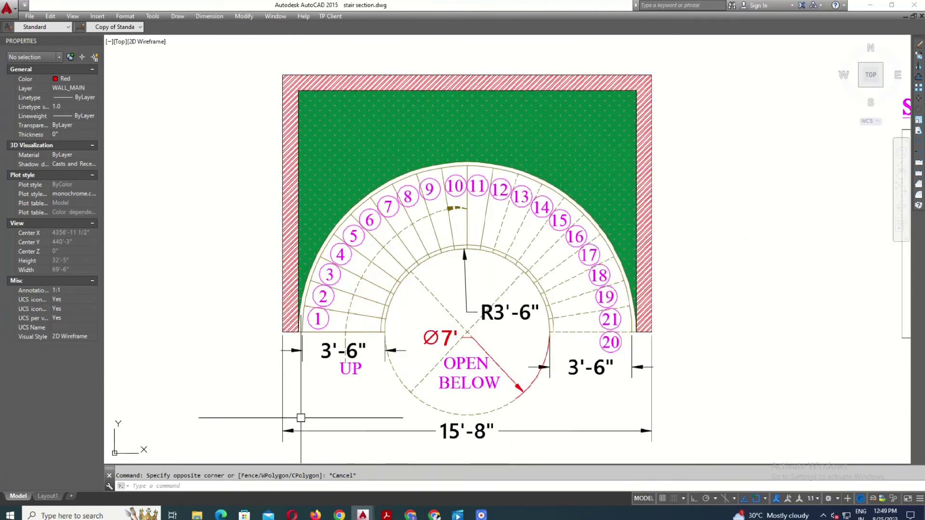
pyautogui.scroll(3, 371, 355)
pyautogui.write('c')
pyautogui.press('Return')
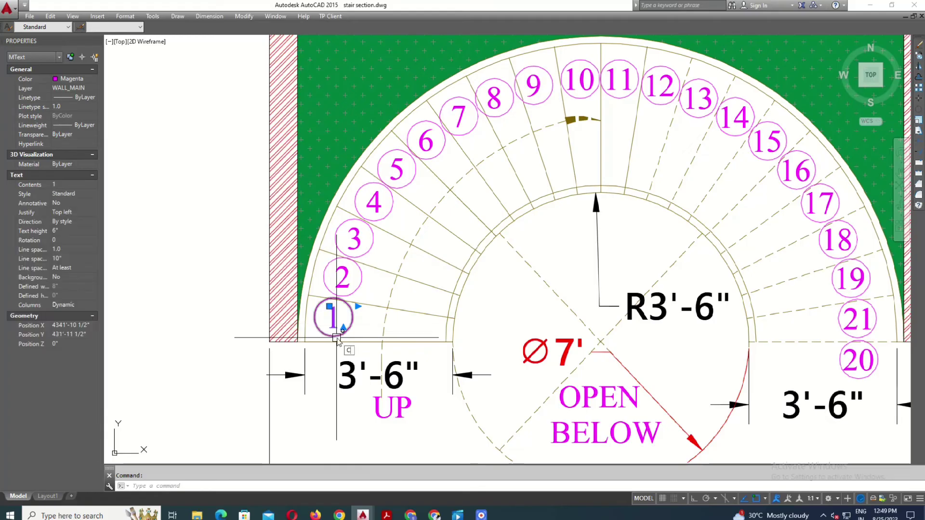
pyautogui.click(333, 336)
pyautogui.press('Escape')
# Copy the step number 1 onto the lowest treads of the stair section
pyautogui.click(326, 320)
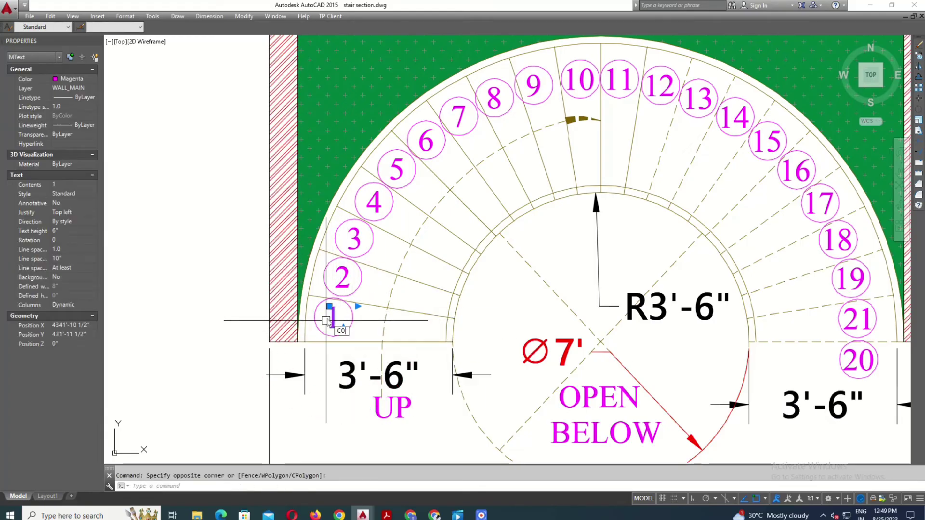
pyautogui.press('Return')
pyautogui.click(326, 320)
pyautogui.scroll(-3, 326, 320)
pyautogui.scroll(3, 392, 226)
pyautogui.scroll(3, 478, 301)
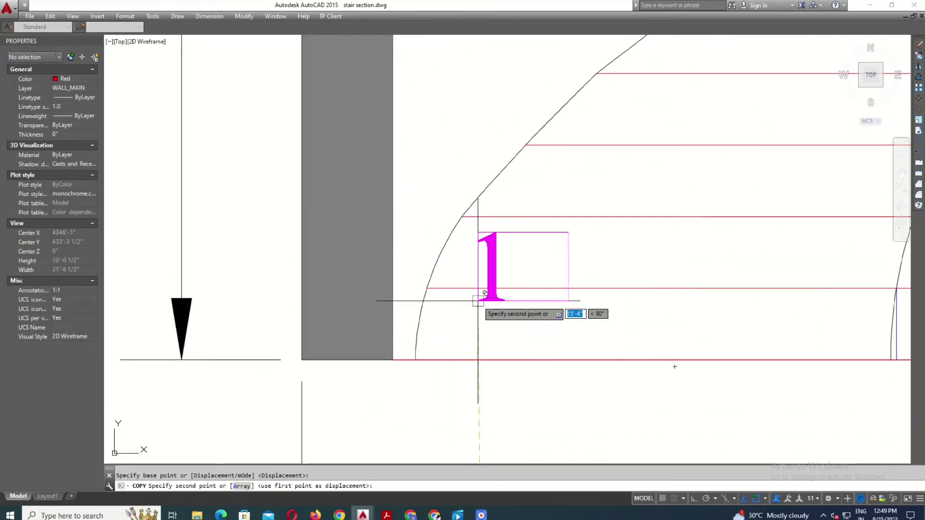
pyautogui.click(478, 288)
pyautogui.moveTo(487, 289); pyautogui.dragTo(481, 384, button='middle')
pyautogui.click(525, 312)
pyautogui.moveTo(593, 240); pyautogui.dragTo(522, 308, button='middle')
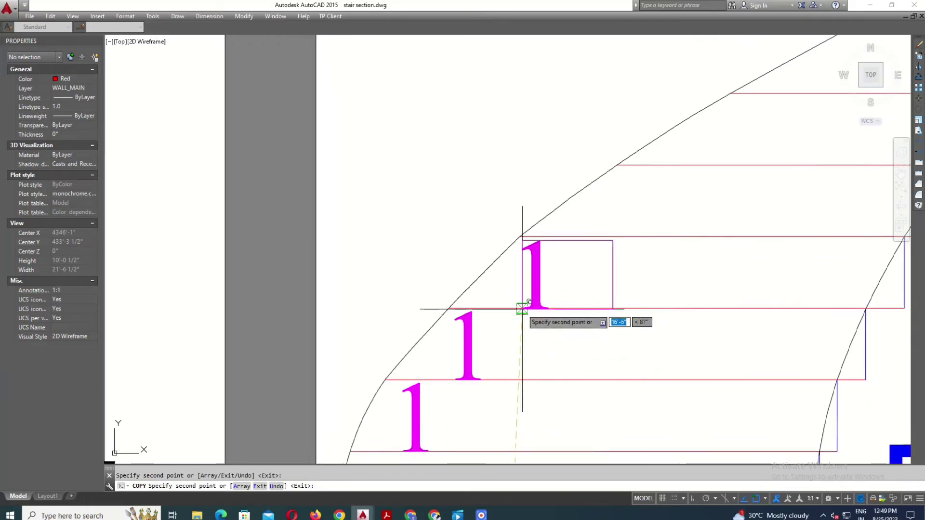
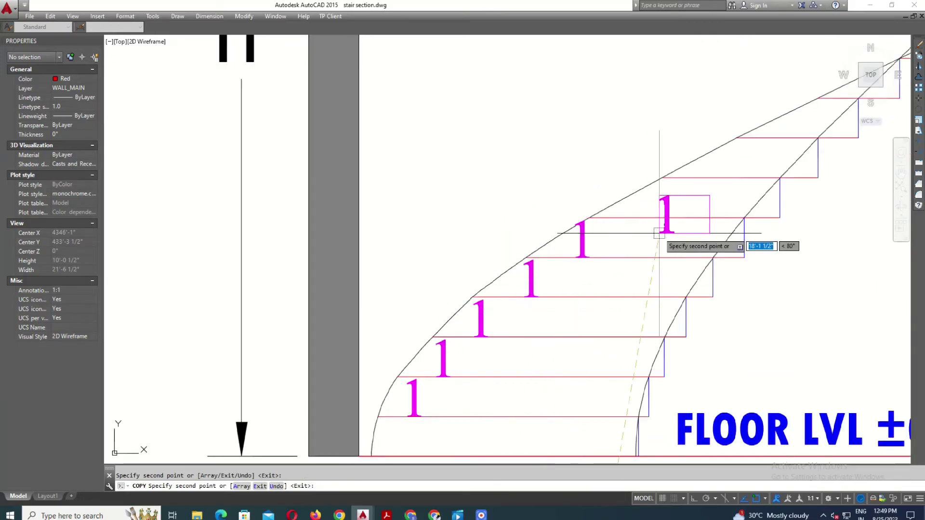
# Copy the magenta '1' label onto each of the lower stair treads
pyautogui.click(660, 218)
pyautogui.moveTo(660, 218); pyautogui.dragTo(518, 296, button='middle')
pyautogui.click(572, 256)
pyautogui.click(641, 216)
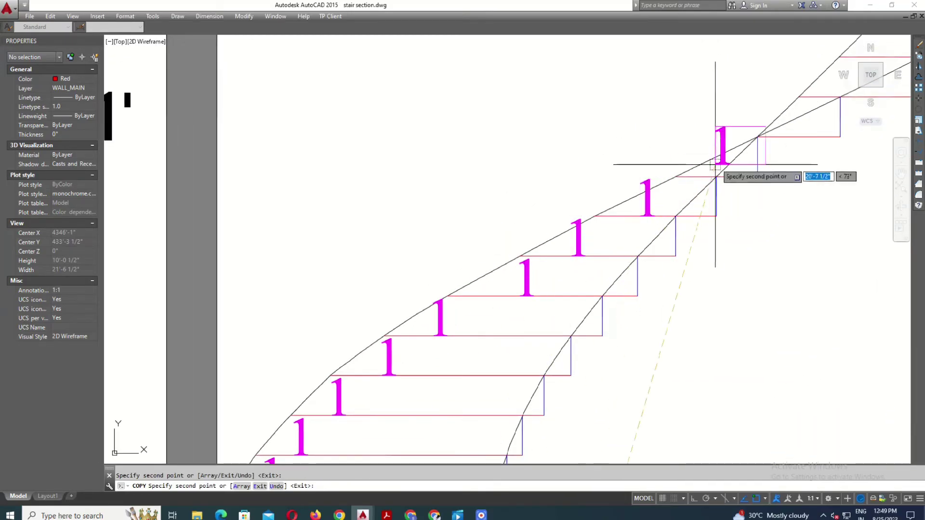
pyautogui.click(707, 177)
pyautogui.scroll(-3, 687, 176)
pyautogui.scroll(3, 681, 207)
pyautogui.click(632, 256)
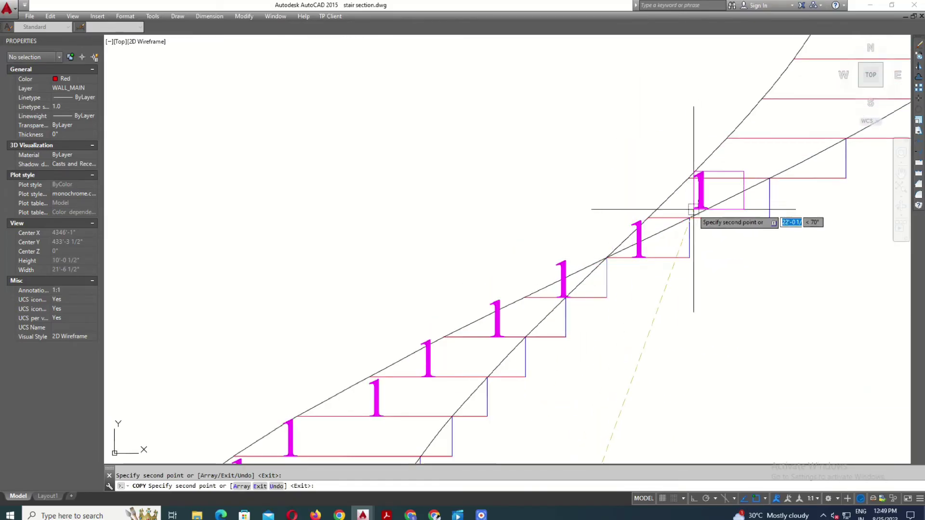
pyautogui.moveTo(657, 227); pyautogui.dragTo(642, 288, button='middle')
pyautogui.scroll(-5, 695, 241)
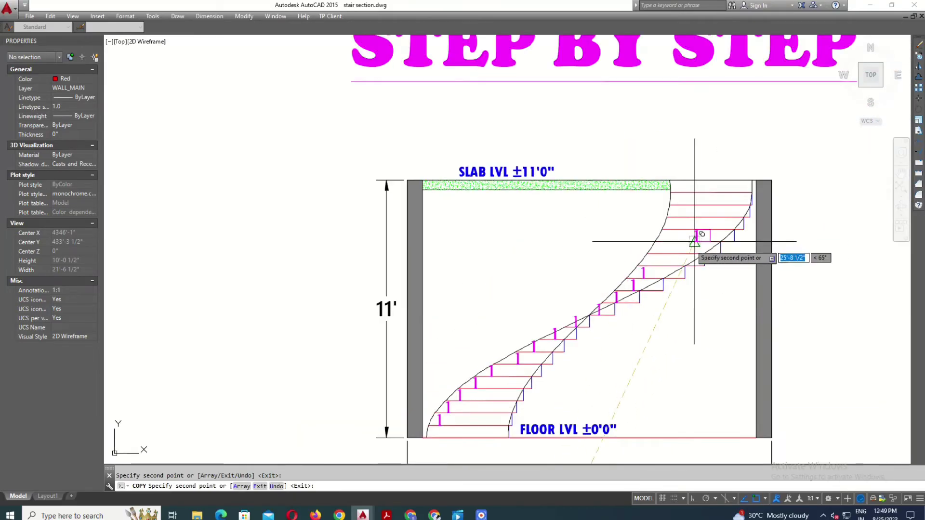
pyautogui.scroll(3, 695, 240)
# Continue copying the '1' label up the upper treads to slab level
pyautogui.click(652, 273)
pyautogui.click(680, 251)
pyautogui.click(705, 229)
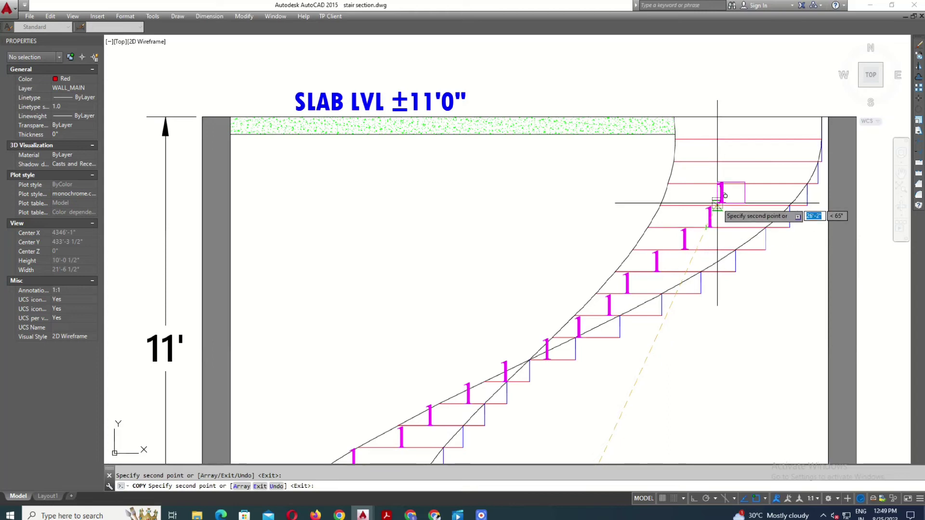
pyautogui.click(717, 204)
pyautogui.click(727, 183)
pyautogui.click(730, 161)
pyautogui.click(729, 139)
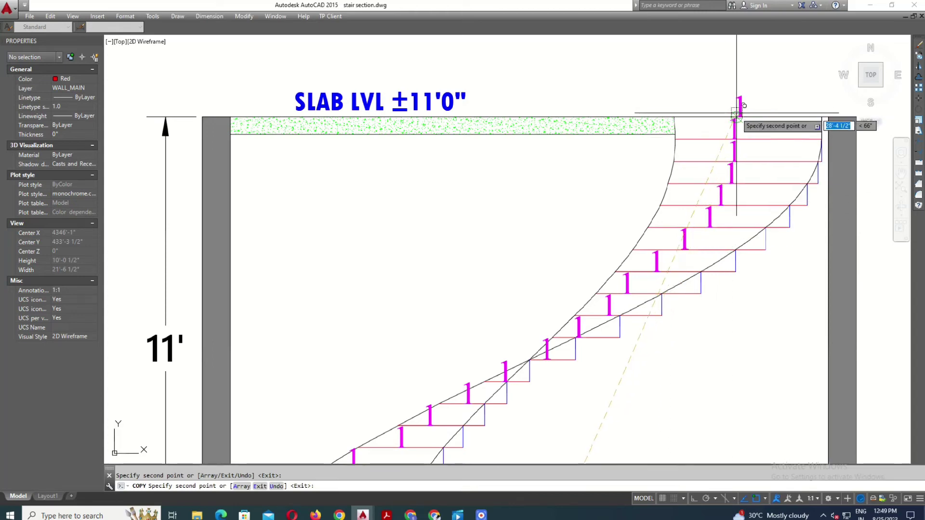
pyautogui.click(736, 113)
pyautogui.press('Return')
pyautogui.scroll(-3, 681, 178)
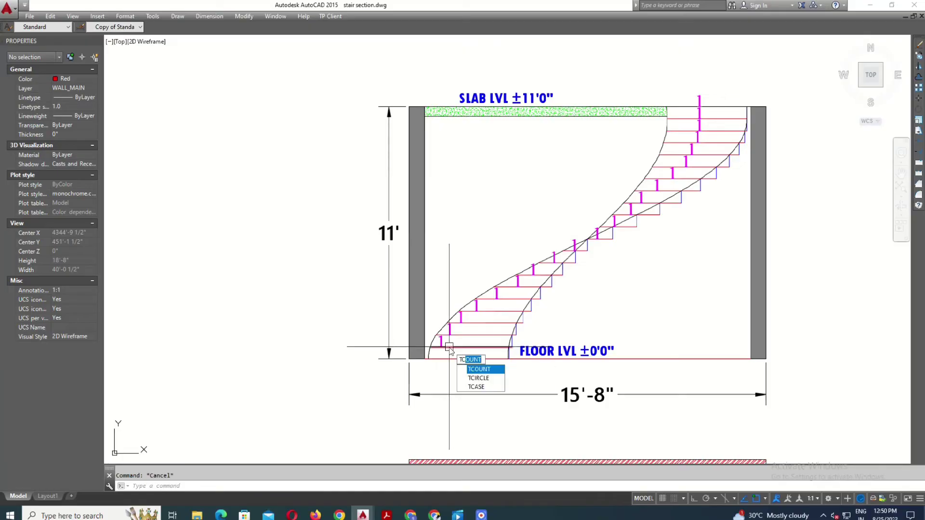
# Window-select all the '1' tread labels in the stair section for TCOUNT
pyautogui.click(449, 272)
pyautogui.click(498, 349)
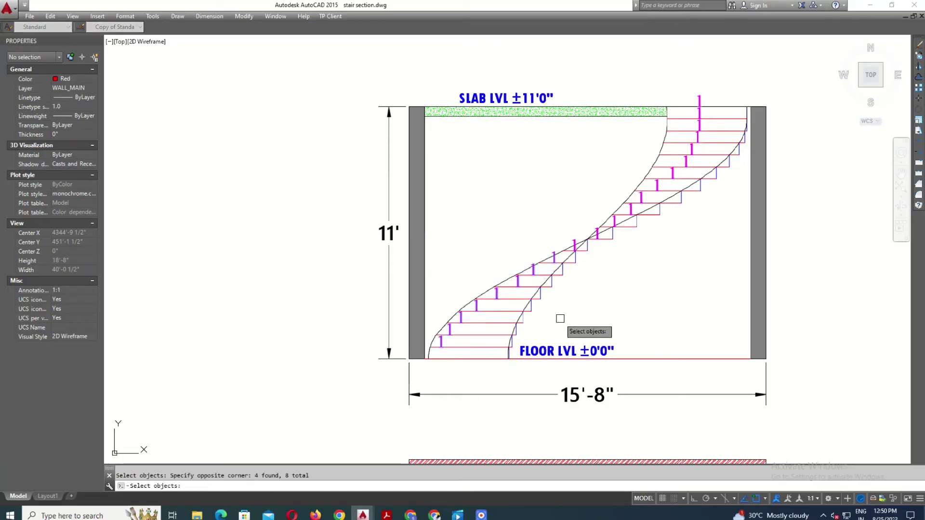
pyautogui.moveTo(559, 319); pyautogui.dragTo(552, 375, button='middle')
pyautogui.scroll(3, 620, 309)
pyautogui.click(593, 289)
pyautogui.click(659, 305)
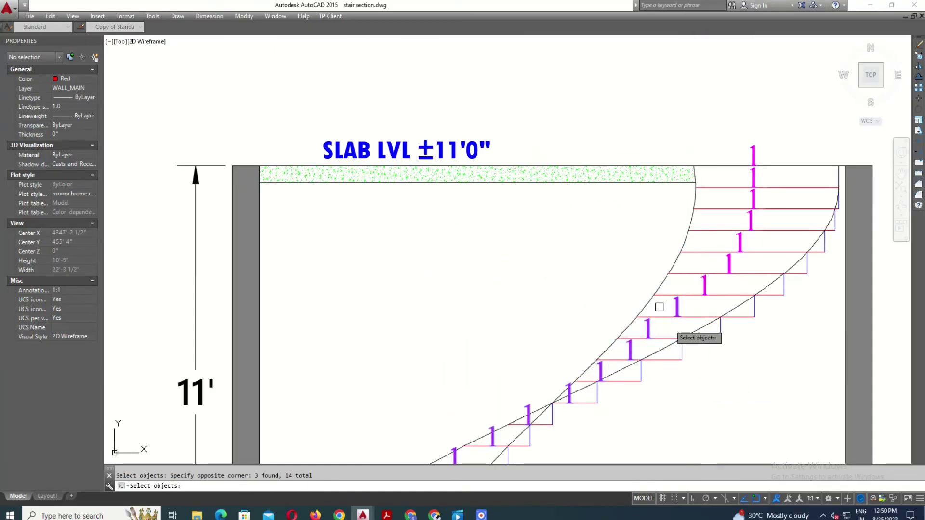
pyautogui.moveTo(665, 84)
pyautogui.mouseDown(button='middle')
pyautogui.moveTo(665, 200)
pyautogui.moveTo(645, 290)
pyautogui.mouseUp(button='middle')
pyautogui.click(672, 187)
pyautogui.click(773, 382)
pyautogui.scroll(-3, 646, 212)
pyautogui.scroll(2, 658, 215)
# Number the labels sorted by X, starting at 1 in steps of 1, overwriting them
pyautogui.press('Return')
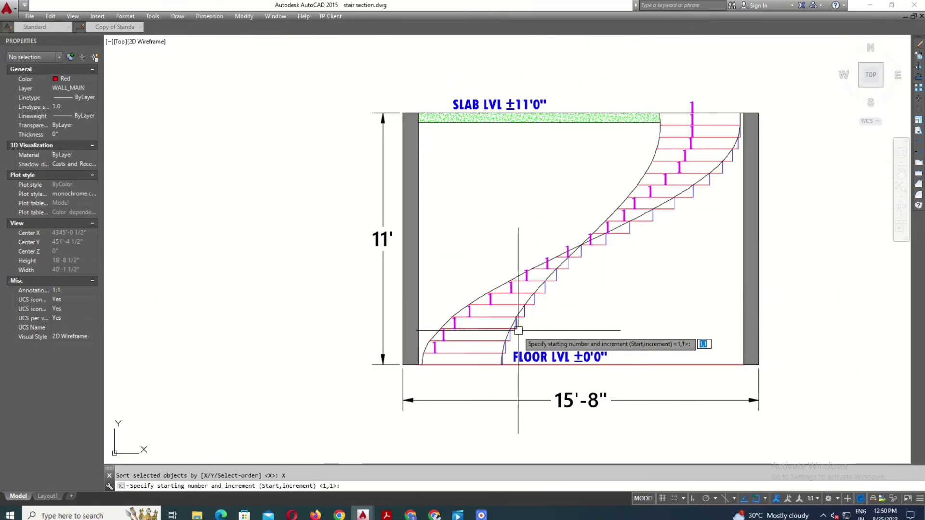
pyautogui.write('1')
pyautogui.press('Return')
pyautogui.click(543, 355)
pyautogui.scroll(-3, 504, 251)
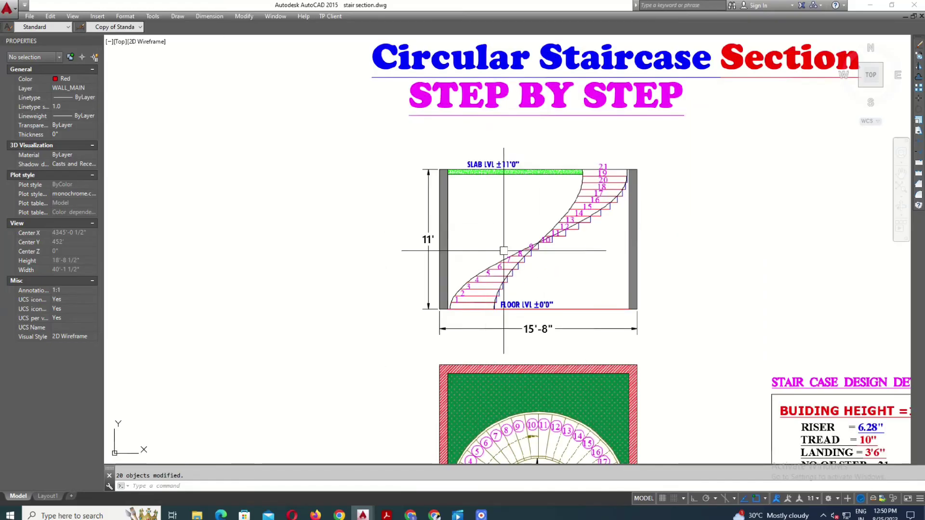
# Move numbered circle 21 in the plan onto circle 20's position
pyautogui.scroll(5, 598, 171)
pyautogui.scroll(-4, 551, 326)
pyautogui.scroll(1, 512, 231)
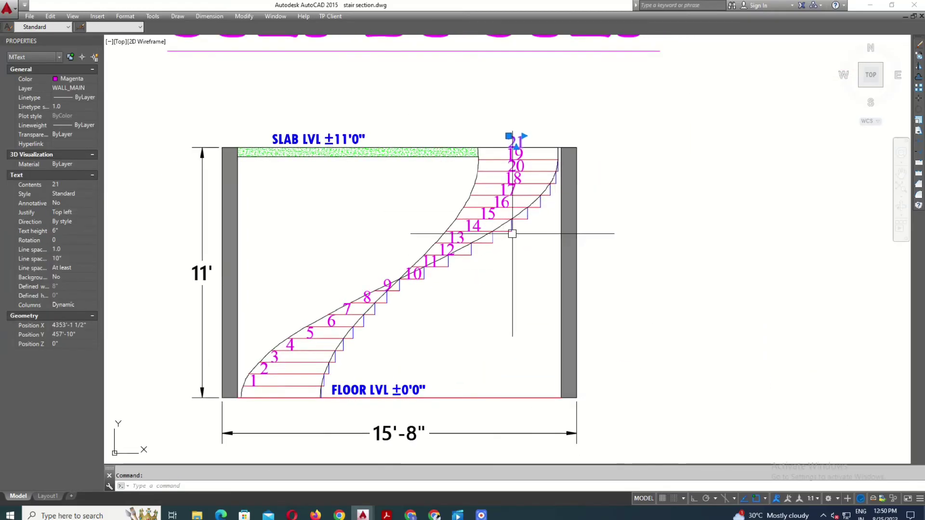
pyautogui.moveTo(588, 286); pyautogui.dragTo(572, 117, button='middle')
pyautogui.scroll(-3, 530, 178)
pyautogui.scroll(4, 506, 366)
pyautogui.scroll(-2, 596, 342)
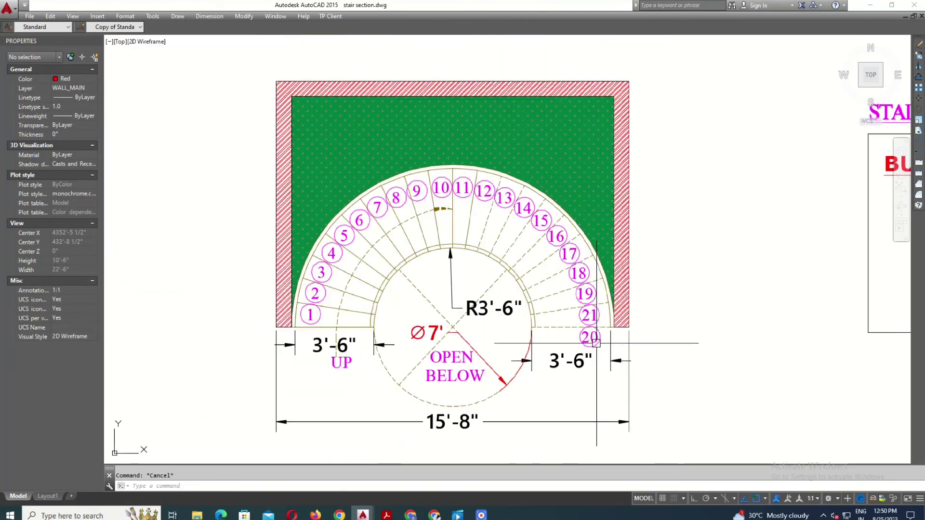
pyautogui.scroll(3, 601, 338)
pyautogui.scroll(2, 596, 303)
pyautogui.click(544, 323)
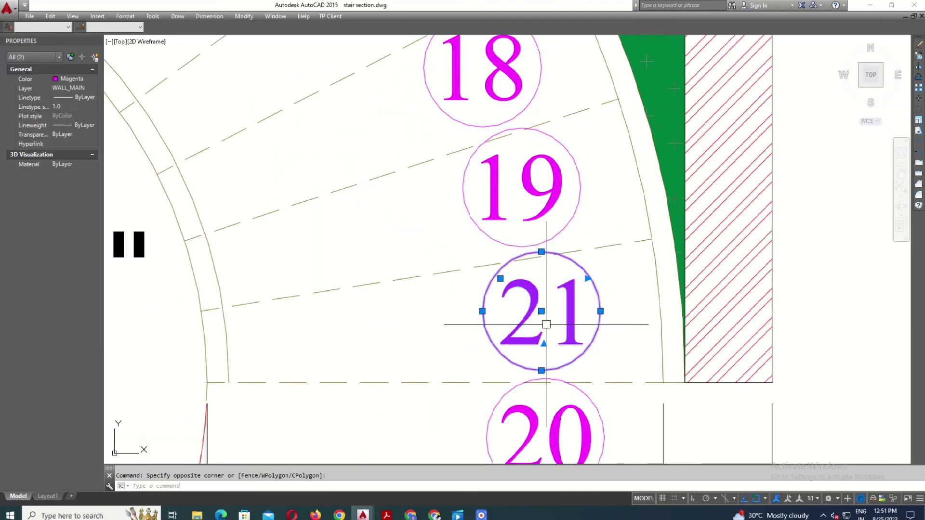
pyautogui.write('m')
pyautogui.press('Return')
pyautogui.click(550, 310)
pyautogui.moveTo(571, 322); pyautogui.dragTo(573, 230, button='middle')
pyautogui.click(553, 289)
pyautogui.scroll(2, 554, 289)
pyautogui.press('Escape')
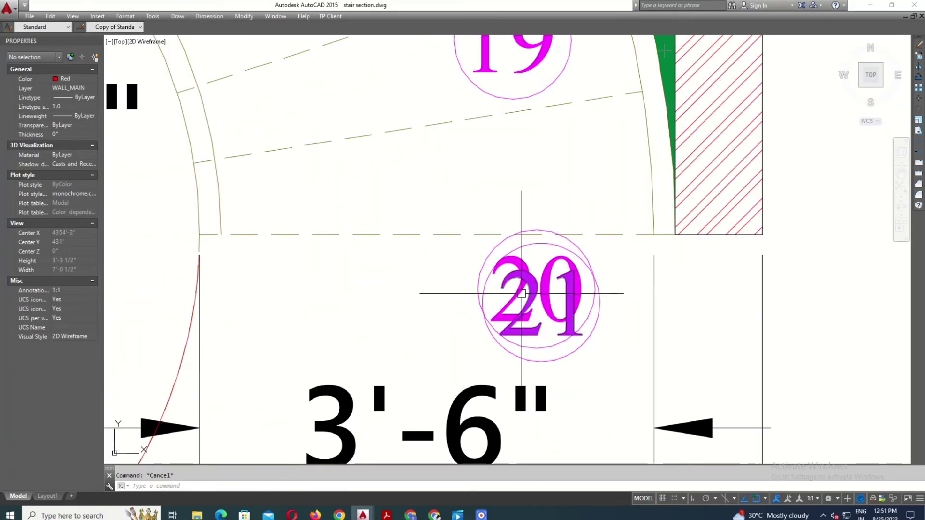
# Select circle 20 with its number and start moving it toward the vacated slot
pyautogui.click(578, 255)
pyautogui.click(597, 296)
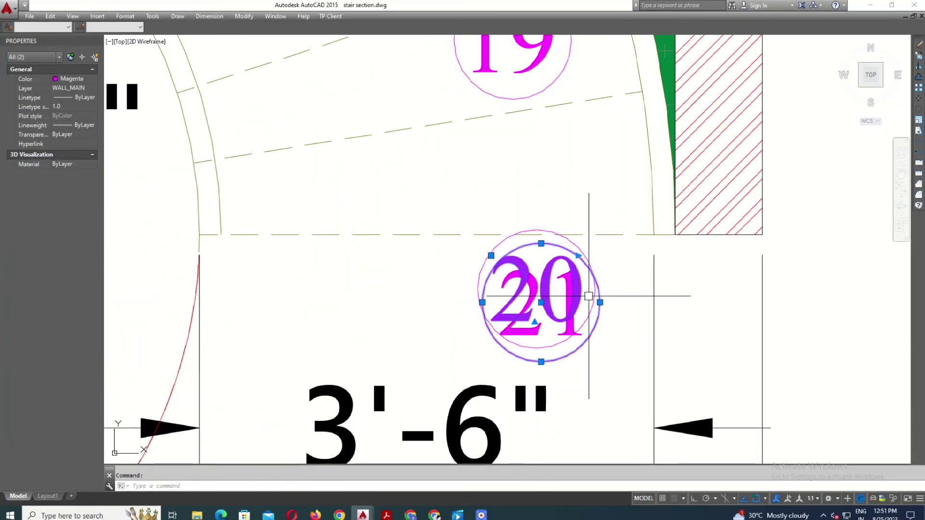
pyautogui.write('m')
pyautogui.press('Return')
pyautogui.click(627, 356)
pyautogui.scroll(-4, 543, 291)
pyautogui.scroll(-4, 530, 289)
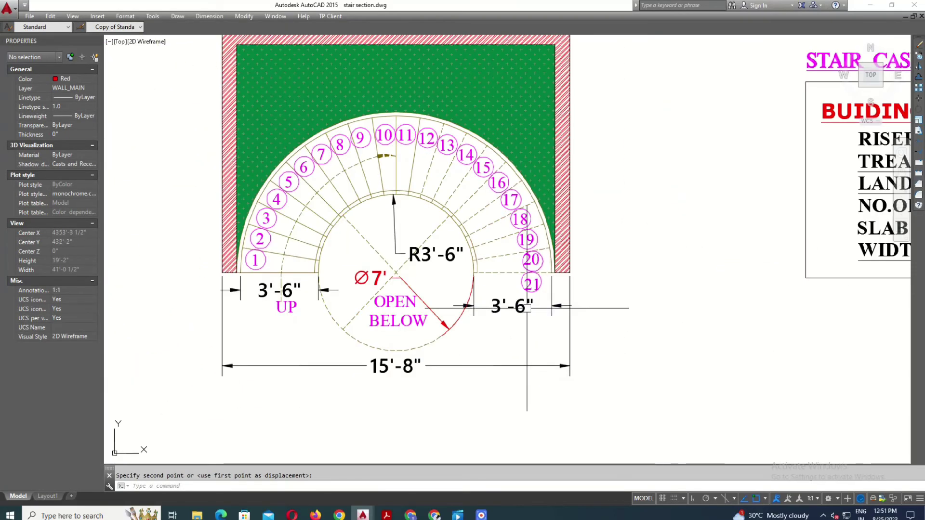
pyautogui.scroll(2, 535, 294)
# Place circle 20 into the slot above circle 21
pyautogui.scroll(-2, 427, 276)
pyautogui.click(427, 276)
pyautogui.scroll(3, 627, 217)
pyautogui.scroll(2, 650, 241)
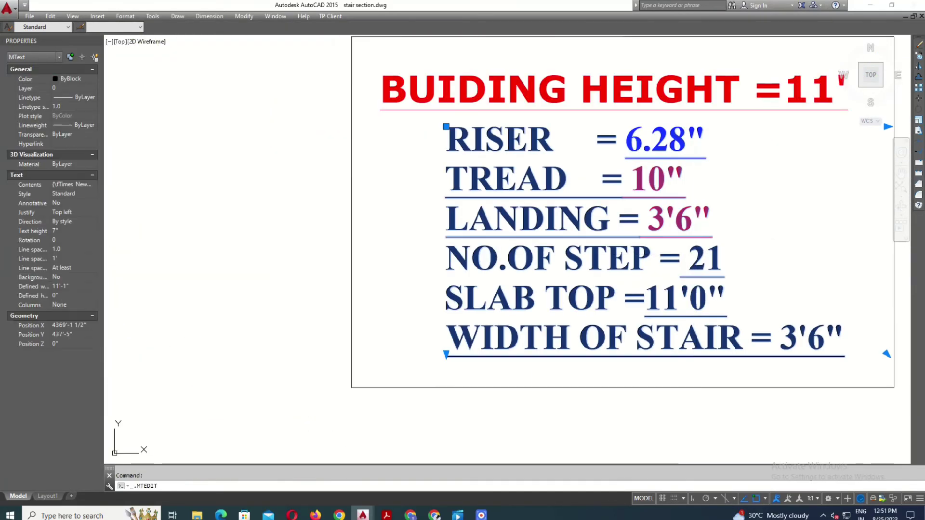
# Colour the 21 in the design table's NO.OF STEP line blue
pyautogui.doubleClick(703, 265)
pyautogui.moveTo(730, 265); pyautogui.dragTo(701, 269)
pyautogui.click(766, 126)
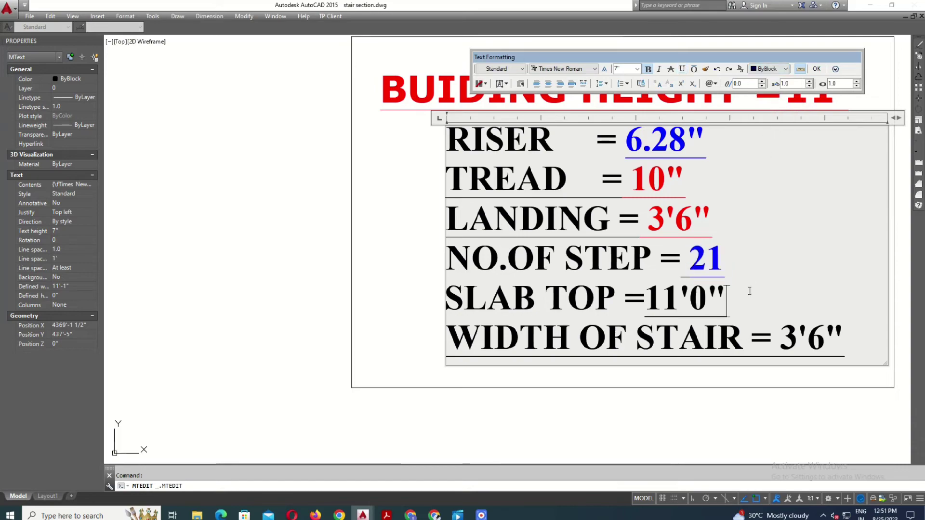
pyautogui.click(622, 410)
# Reduce step number 1 in the stair section to a 4" text height
pyautogui.scroll(-3, 696, 258)
pyautogui.moveTo(696, 258); pyautogui.dragTo(853, 289, button='middle')
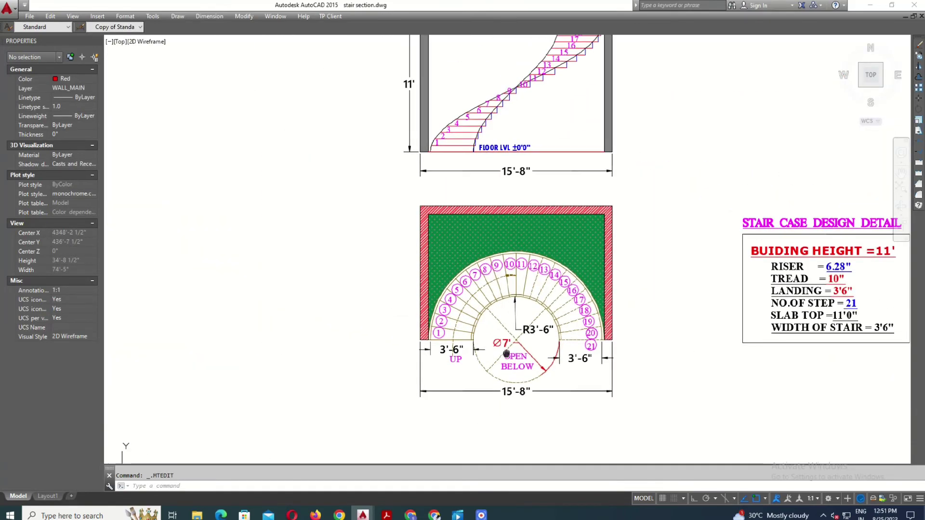
pyautogui.scroll(2, 450, 351)
pyautogui.moveTo(496, 155); pyautogui.dragTo(550, 229, button='middle')
pyautogui.scroll(2, 374, 298)
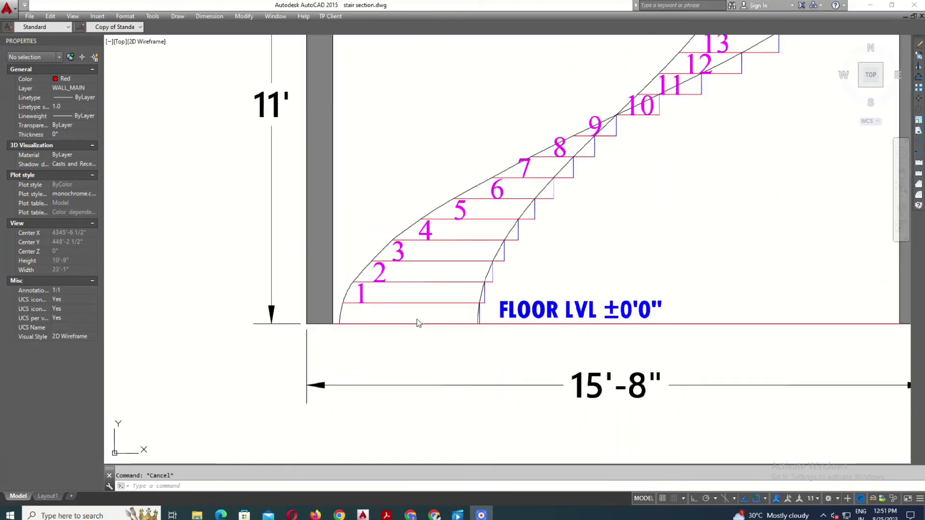
pyautogui.doubleClick(361, 291)
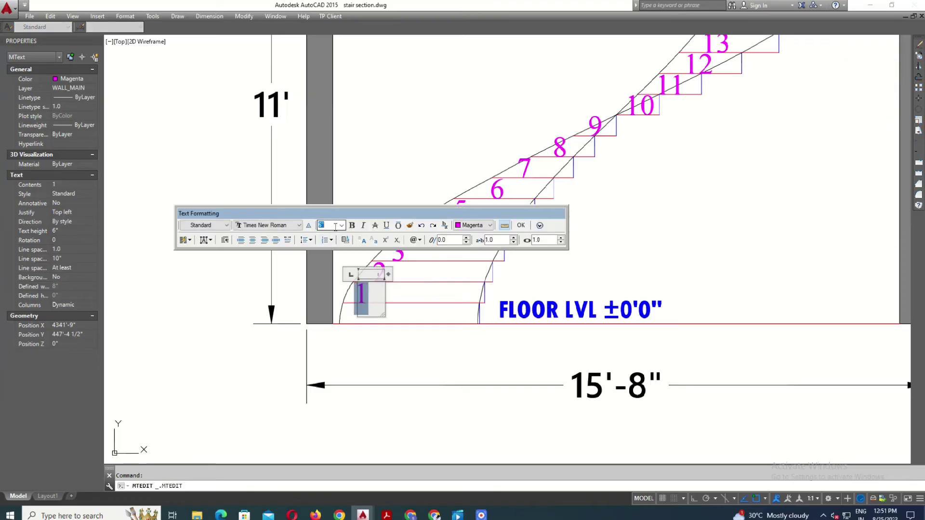
pyautogui.write('4"')
pyautogui.click(372, 329)
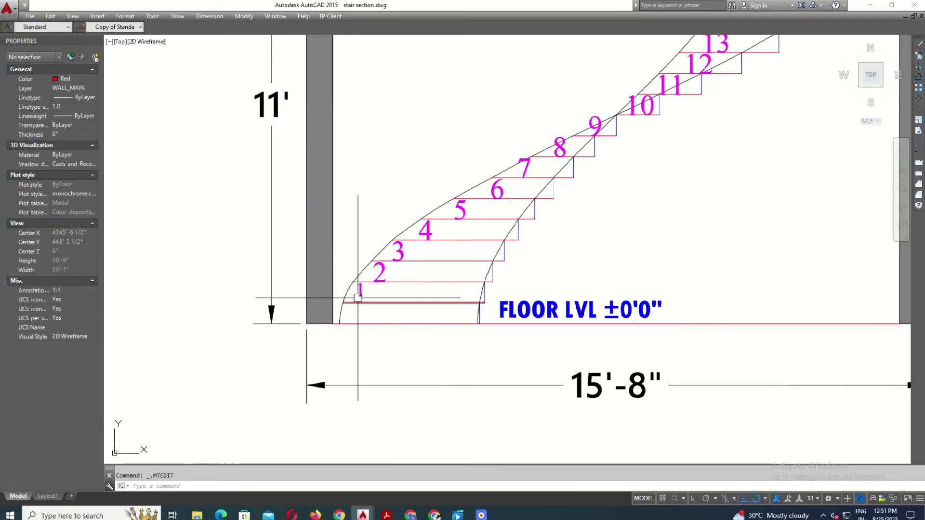
pyautogui.write('MA')
# Match step 1's text size onto the lower and middle step numbers
pyautogui.press('Return')
pyautogui.scroll(-2, 368, 186)
pyautogui.scroll(-1, 453, 290)
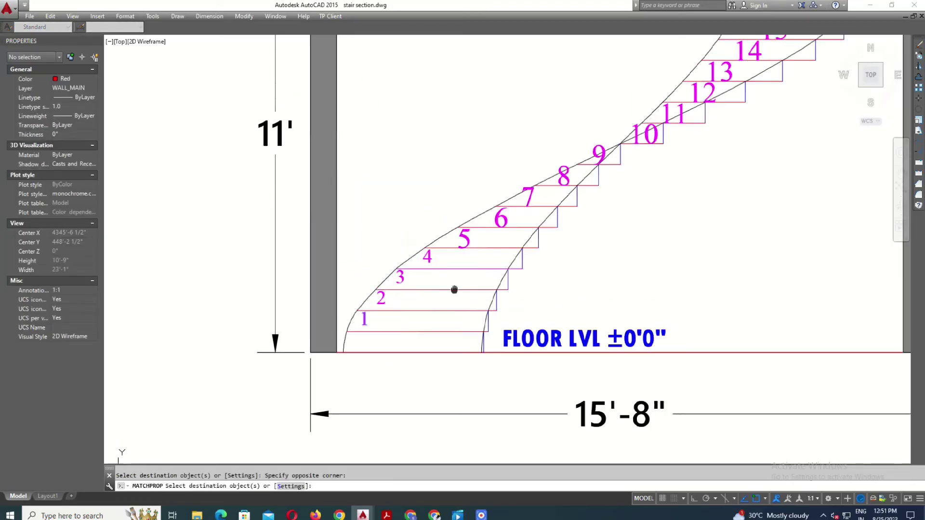
pyautogui.click(454, 196)
pyautogui.click(692, 310)
pyautogui.scroll(2, 593, 255)
pyautogui.click(562, 207)
pyautogui.click(601, 299)
# Apply the same text size to the upper and top step numbers
pyautogui.click(610, 193)
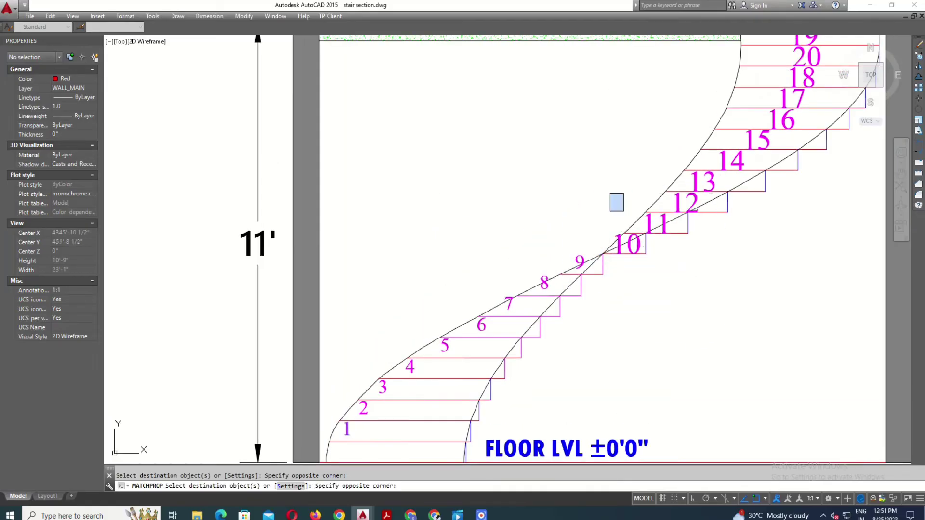
pyautogui.click(757, 268)
pyautogui.scroll(-2, 633, 185)
pyautogui.scroll(3, 633, 185)
pyautogui.click(630, 221)
pyautogui.click(684, 271)
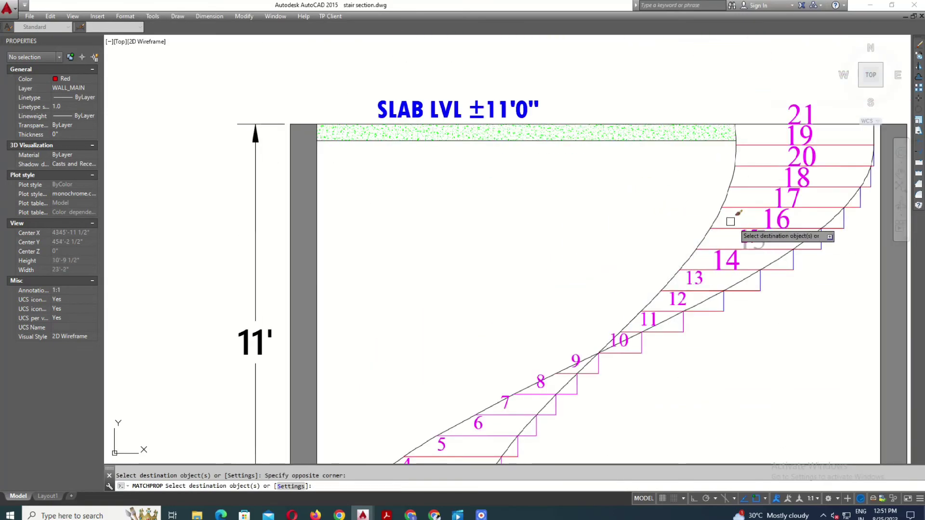
pyautogui.scroll(-1, 801, 291)
pyautogui.press('Escape')
pyautogui.scroll(-3, 652, 292)
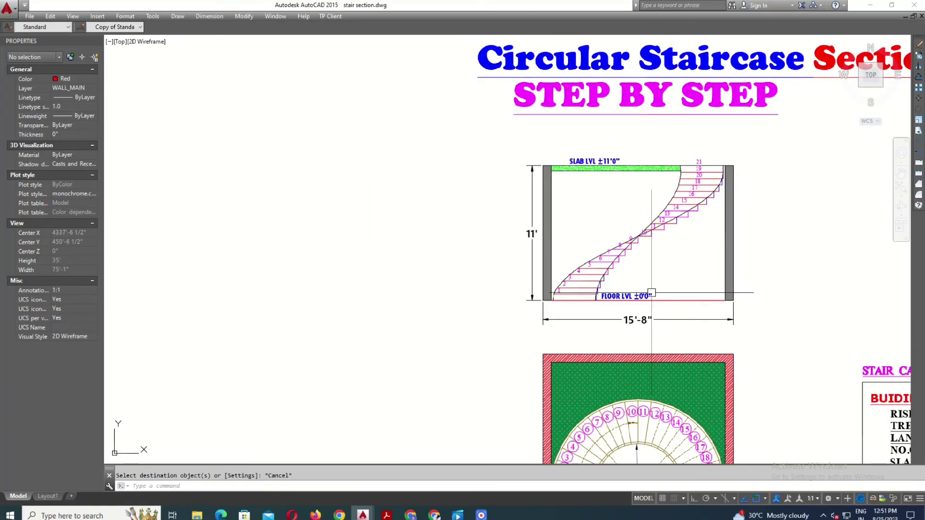
pyautogui.scroll(3, 557, 307)
pyautogui.write('TCOUNT')
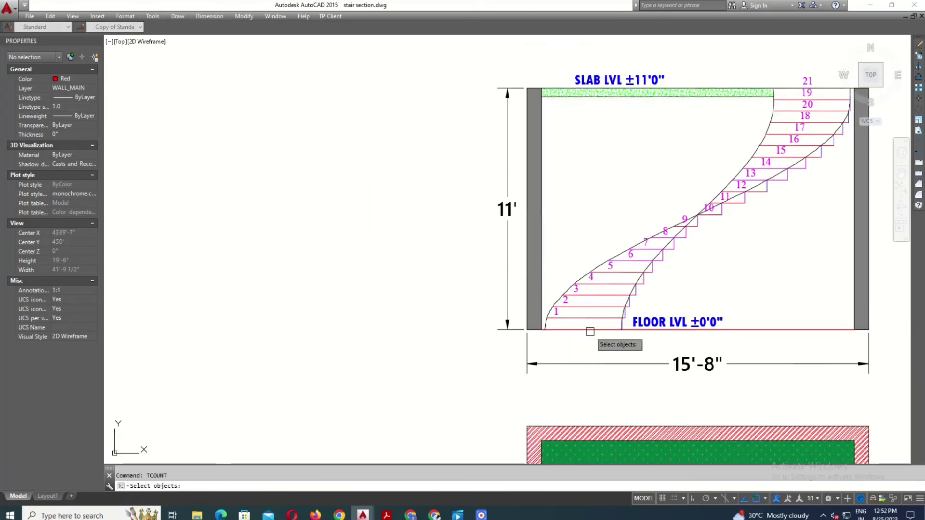
# Select all 21 step numbers in the stair section for TCIRCLE
pyautogui.scroll(2, 590, 331)
pyautogui.scroll(-2, 576, 305)
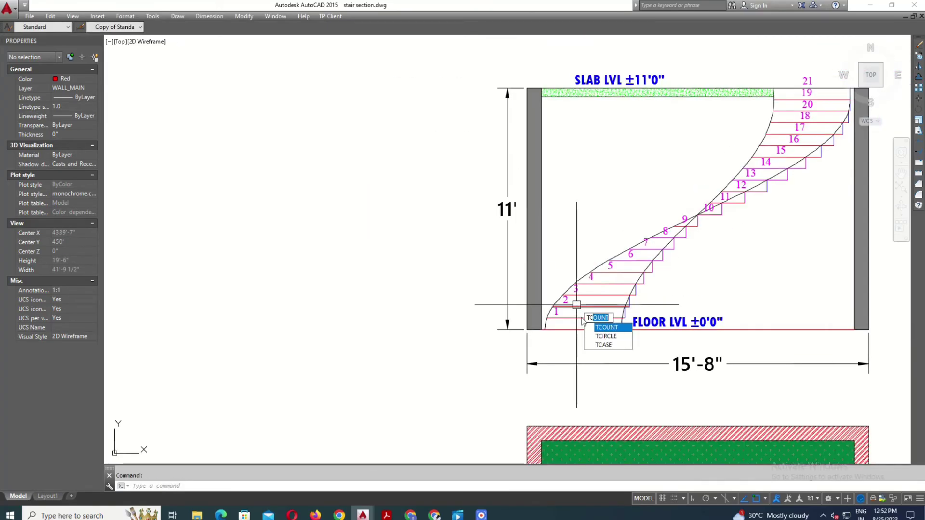
pyautogui.click(547, 290)
pyautogui.click(634, 367)
pyautogui.moveTo(613, 207); pyautogui.dragTo(566, 306, button='middle')
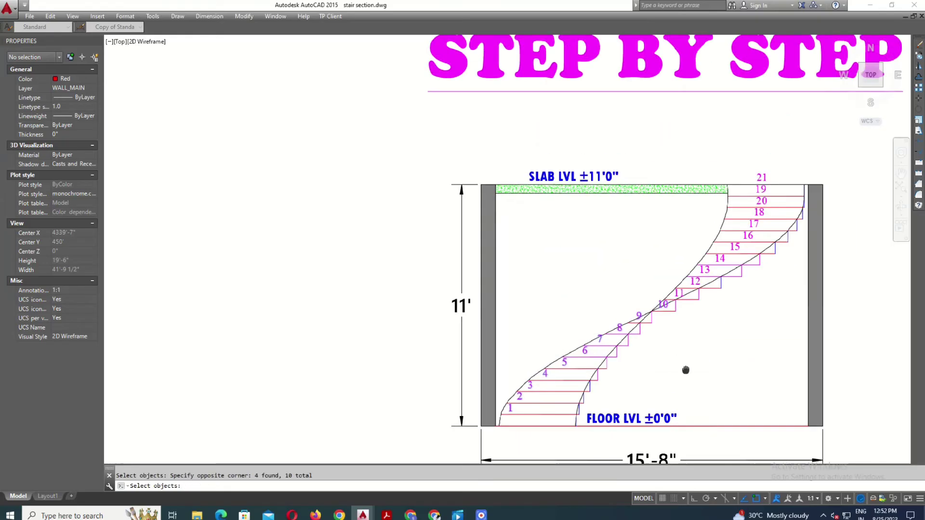
pyautogui.click(662, 226)
pyautogui.click(703, 333)
pyautogui.moveTo(704, 333); pyautogui.dragTo(667, 396, button='middle')
pyautogui.click(703, 212)
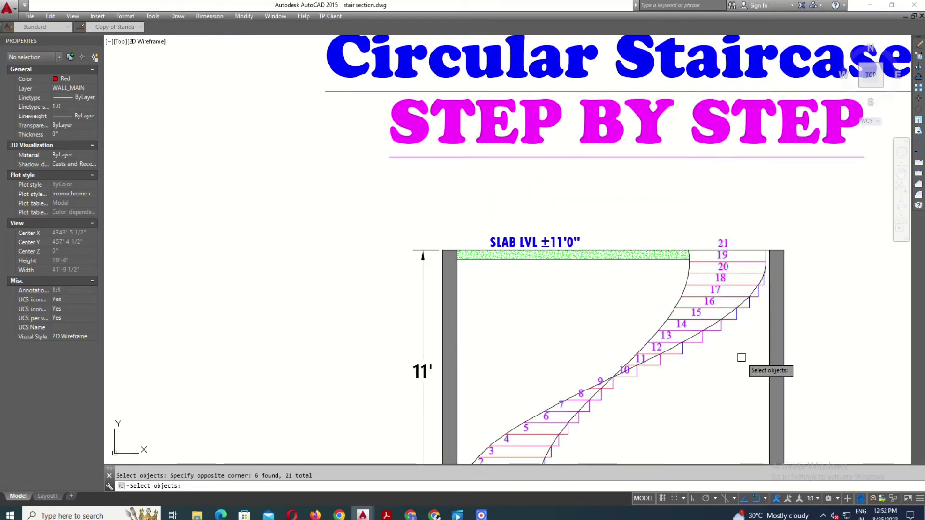
pyautogui.scroll(-2, 646, 238)
pyautogui.press('Return')
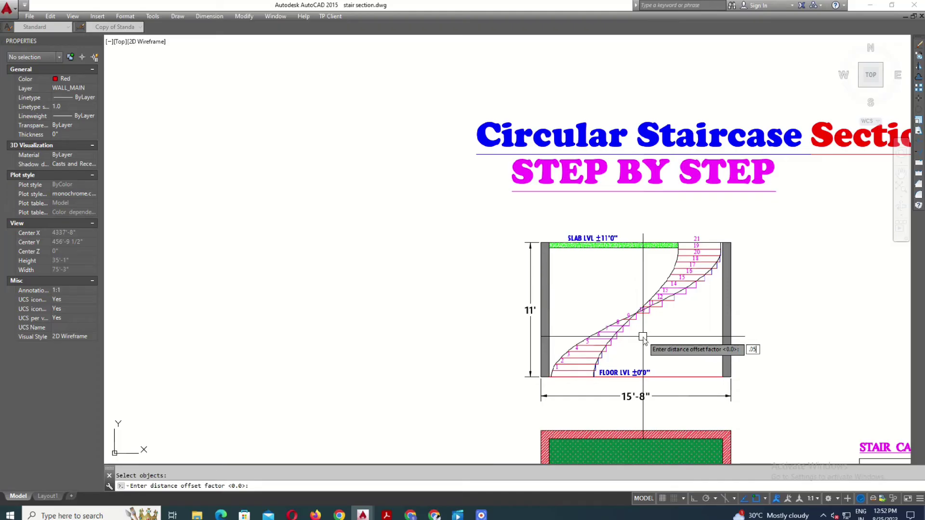
# Enclose the step numbers in circles of constant size
pyautogui.scroll(3, 642, 341)
pyautogui.write('c')
pyautogui.press('Return')
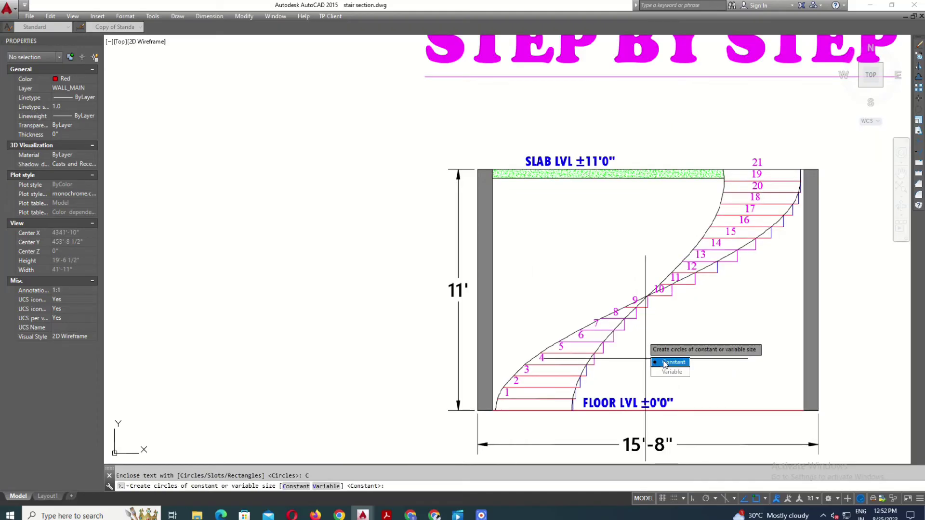
pyautogui.click(663, 364)
# Select the stair curve running through the step numbers
pyautogui.scroll(3, 575, 376)
pyautogui.scroll(-3, 574, 376)
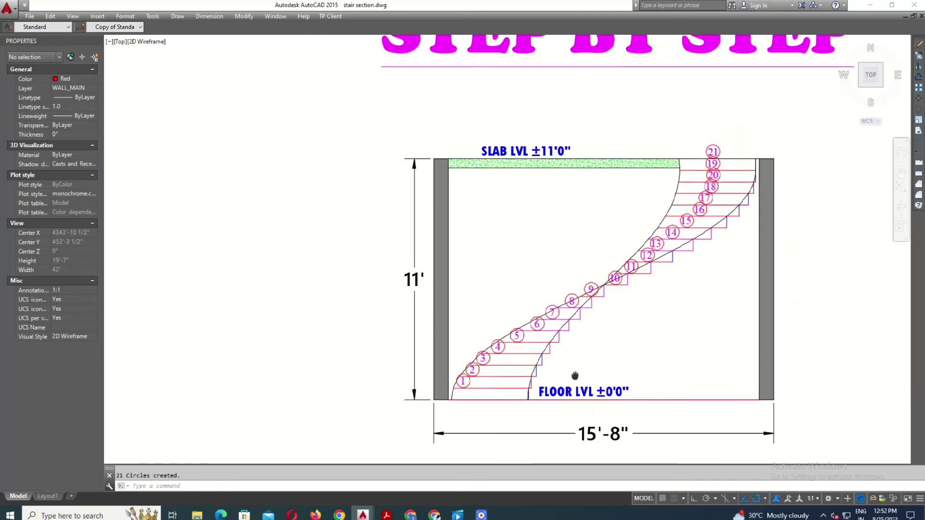
pyautogui.moveTo(574, 376); pyautogui.dragTo(571, 352, button='middle')
pyautogui.scroll(3, 656, 310)
pyautogui.click(660, 218)
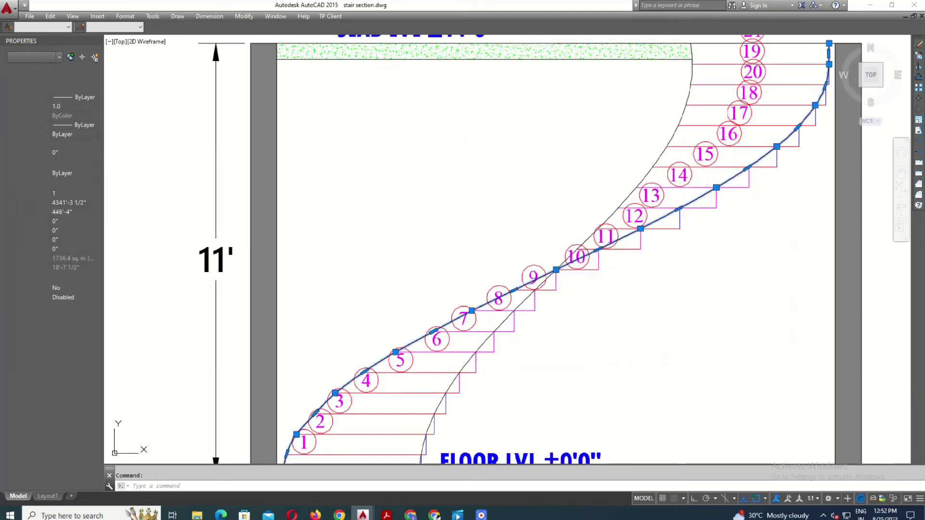
# Apply the stair curve's properties to the step circles with MATCHPROP (MA)
pyautogui.scroll(3, 635, 217)
pyautogui.write('ma')
pyautogui.press('Return')
pyautogui.scroll(-5, 446, 279)
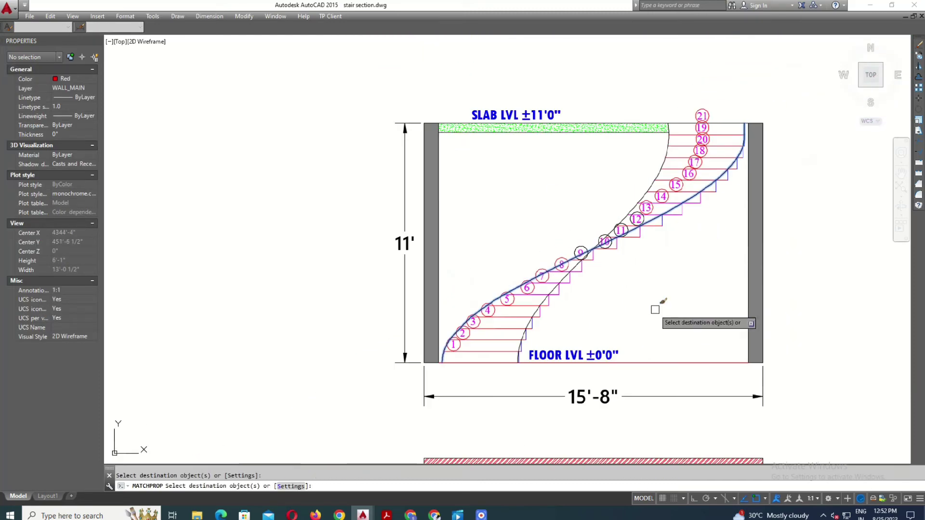
pyautogui.scroll(5, 558, 270)
pyautogui.scroll(-5, 516, 302)
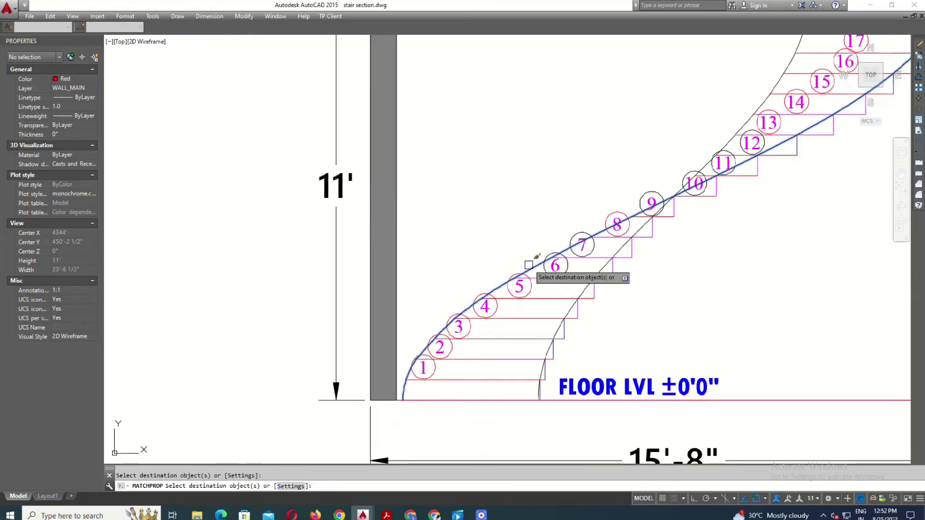
pyautogui.scroll(5, 523, 282)
pyautogui.scroll(-3, 396, 361)
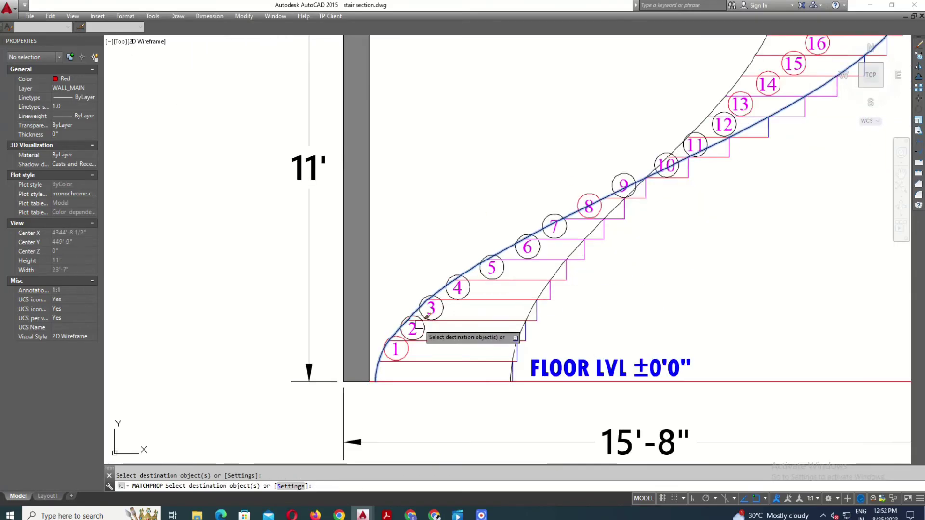
# Match the upper step circles near slab level, then exit property matching
pyautogui.moveTo(599, 248); pyautogui.dragTo(626, 278, button='middle')
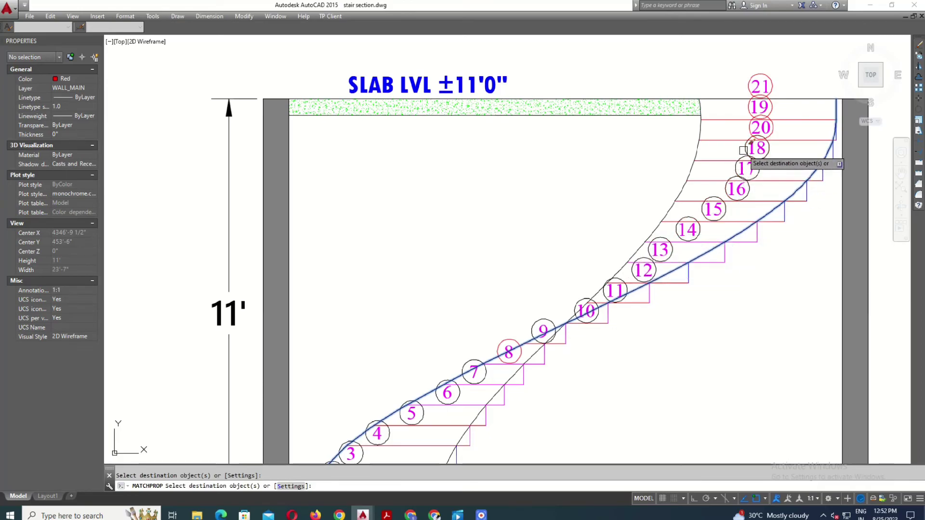
pyautogui.press('Escape')
pyautogui.scroll(-3, 698, 313)
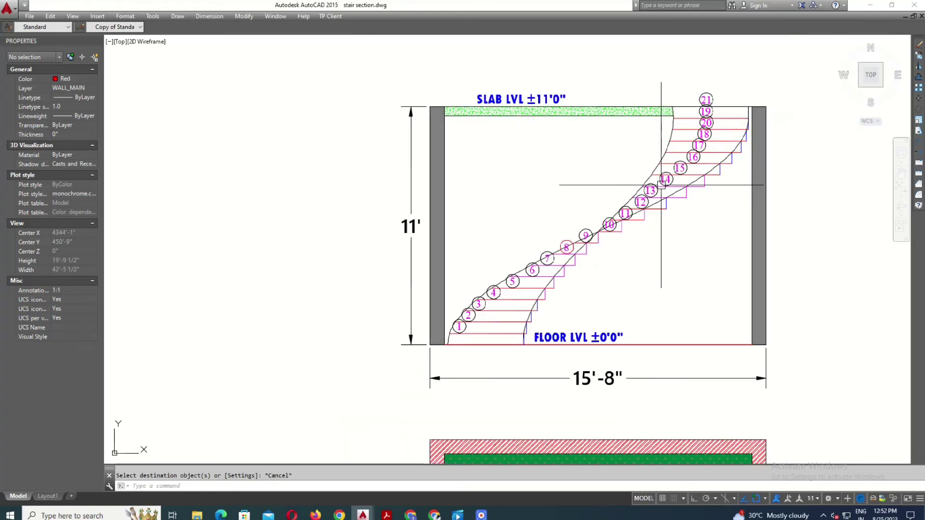
pyautogui.press('Escape')
pyautogui.scroll(-3, 655, 390)
pyautogui.scroll(3, 608, 314)
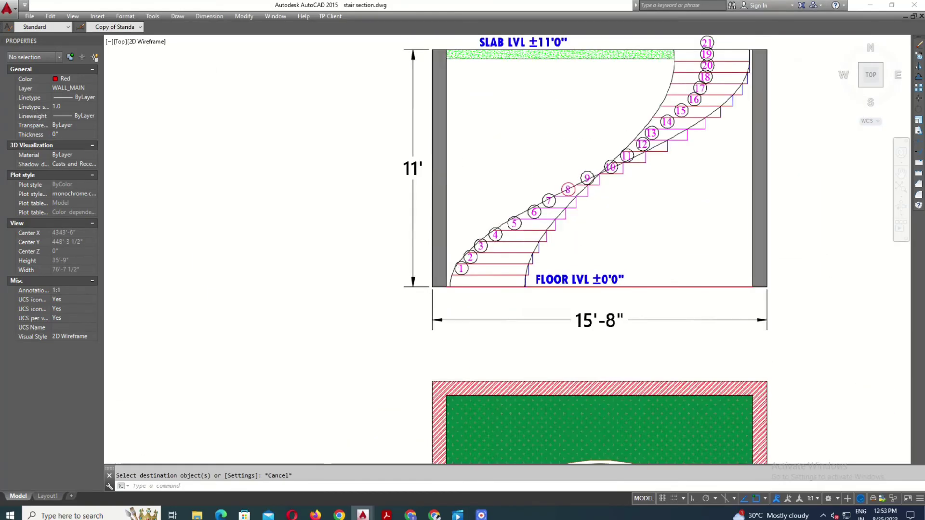
pyautogui.scroll(2, 608, 314)
# Start an AR-CONC hatch and pick the triangles under the lower stair steps
pyautogui.press('Return')
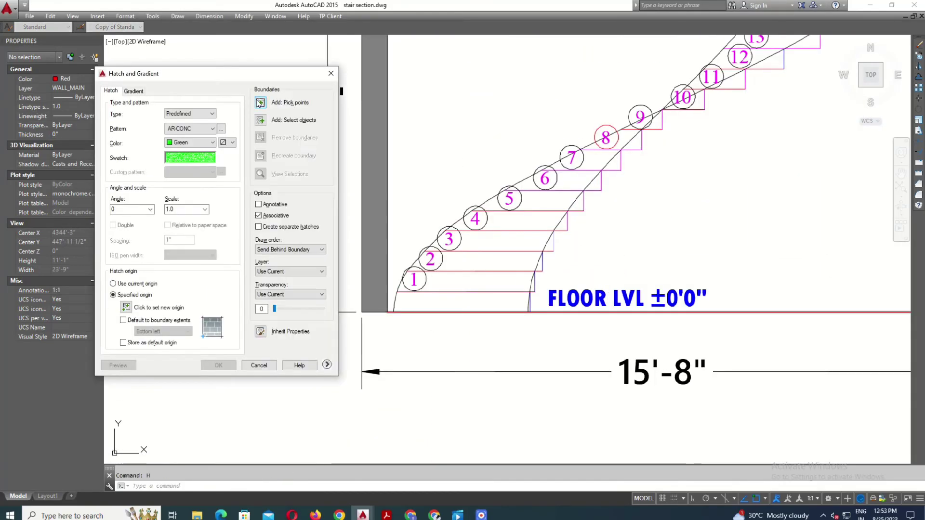
pyautogui.press('Escape')
pyautogui.scroll(5, 532, 309)
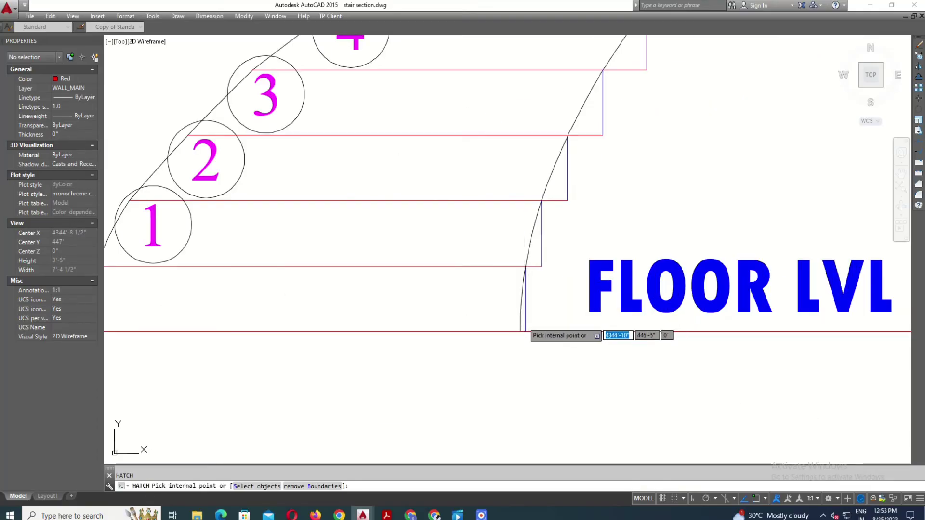
pyautogui.click(533, 258)
pyautogui.moveTo(529, 303)
pyautogui.mouseDown(button='middle')
pyautogui.moveTo(529, 380)
pyautogui.moveTo(513, 440)
pyautogui.mouseUp(button='middle')
pyautogui.scroll(-4, 529, 380)
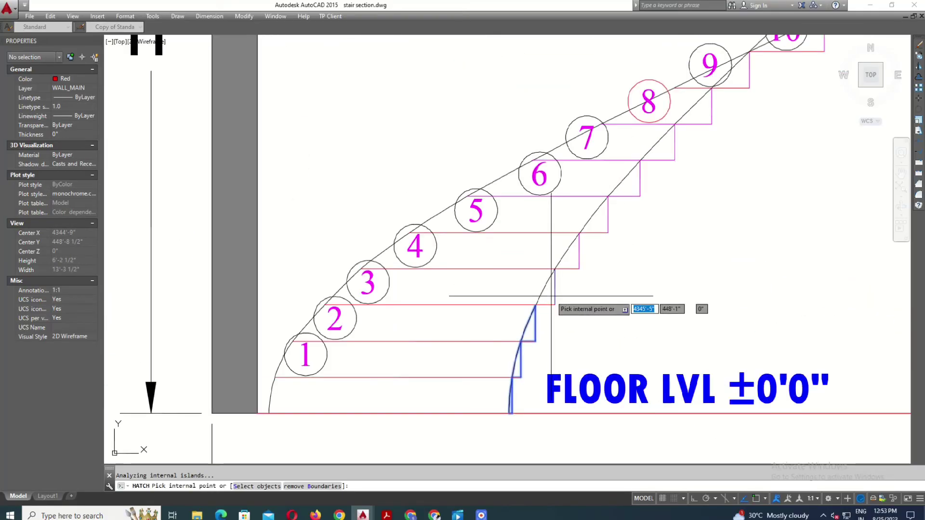
pyautogui.click(569, 264)
pyautogui.moveTo(559, 283); pyautogui.dragTo(536, 370, button='middle')
pyautogui.click(574, 311)
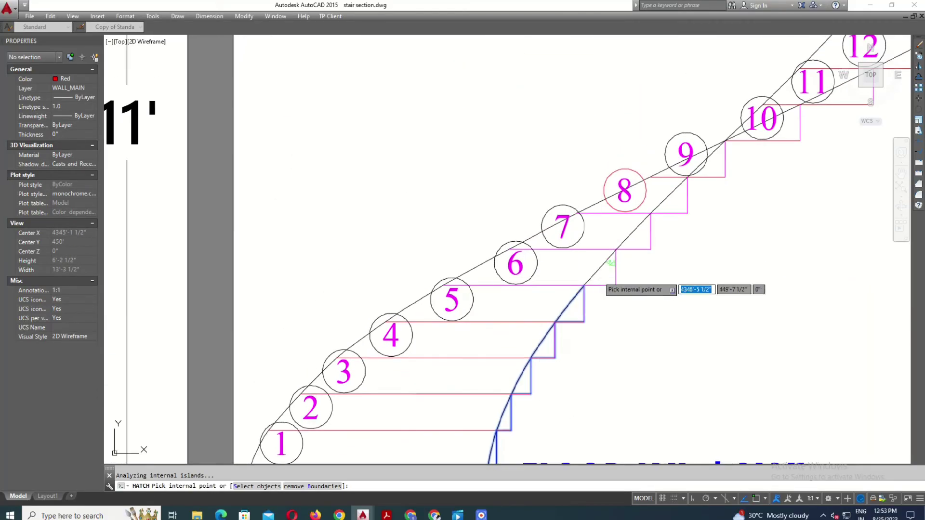
pyautogui.click(604, 278)
pyautogui.click(649, 237)
pyautogui.click(676, 199)
# Pick the remaining step triangles up through step 17 for the hatch
pyautogui.scroll(-5, 675, 199)
pyautogui.scroll(5, 537, 279)
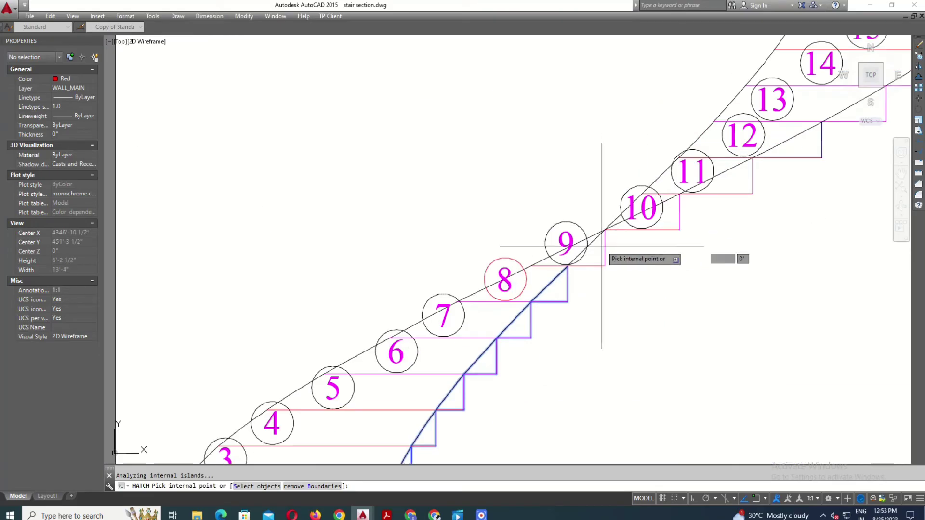
pyautogui.scroll(2, 603, 240)
pyautogui.click(645, 207)
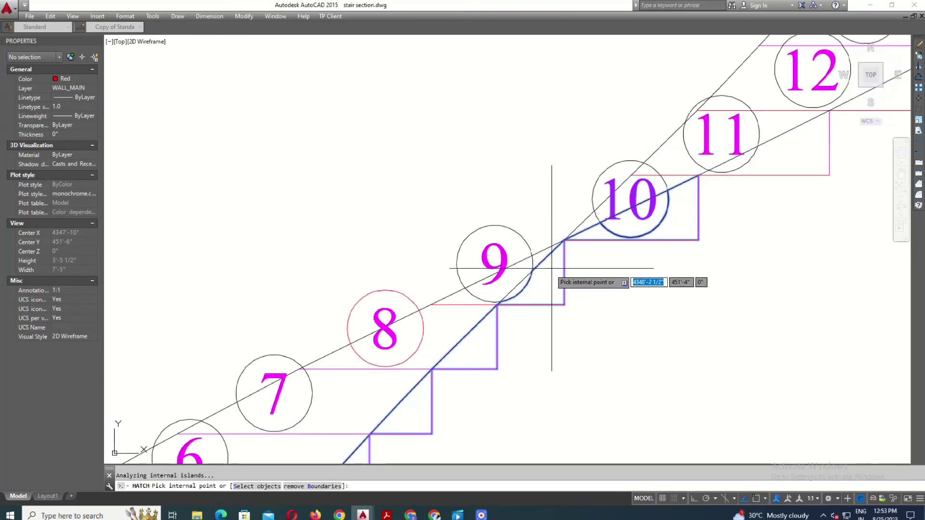
pyautogui.moveTo(566, 263); pyautogui.dragTo(465, 357, button='middle')
pyautogui.click(672, 258)
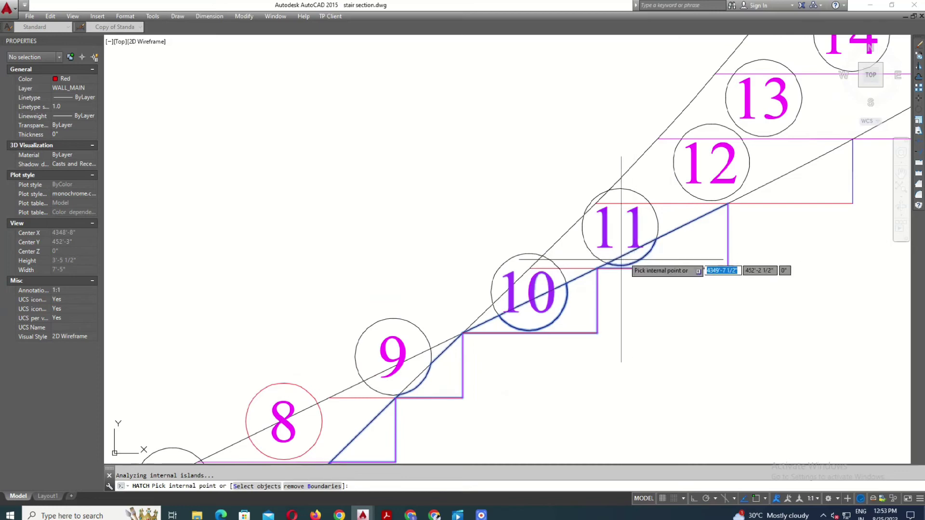
pyautogui.scroll(-2, 752, 259)
pyautogui.click(752, 258)
pyautogui.scroll(-5, 752, 260)
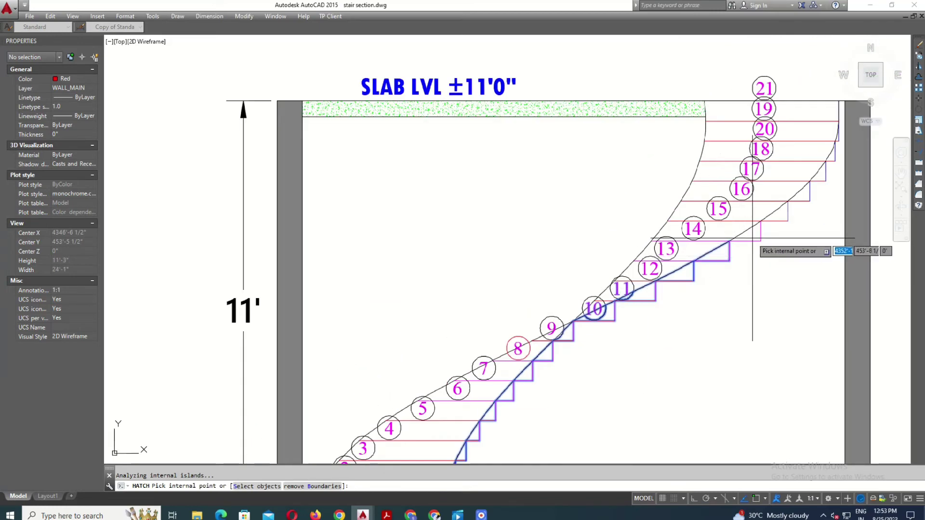
pyautogui.click(778, 212)
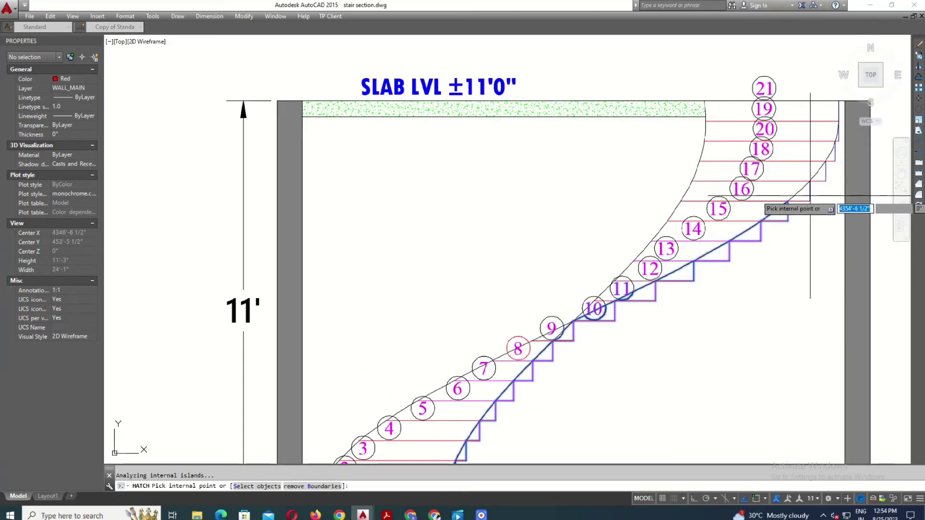
pyautogui.click(797, 196)
pyautogui.click(811, 169)
pyautogui.scroll(3, 811, 169)
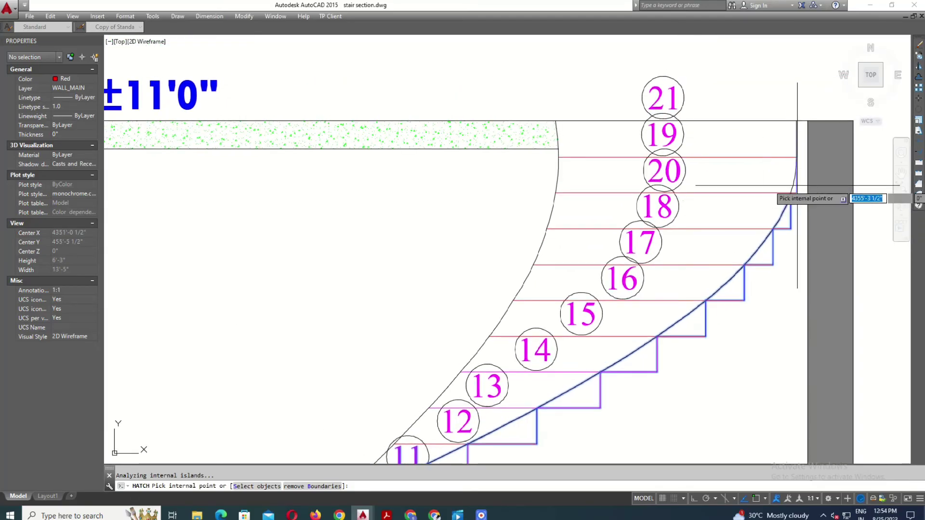
pyautogui.scroll(5, 790, 194)
pyautogui.scroll(-10, 790, 195)
pyautogui.press('Return')
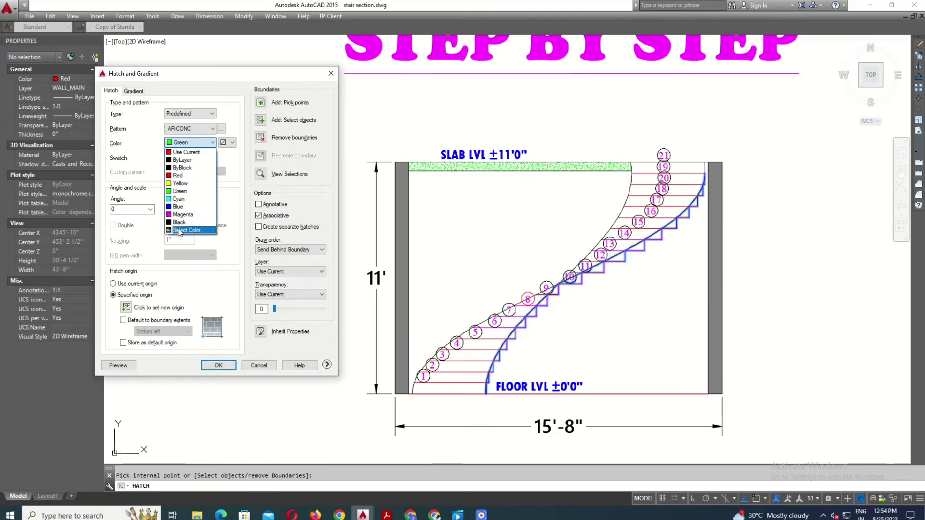
# Set the hatch colour to grey colour 8 and apply it
pyautogui.click(179, 230)
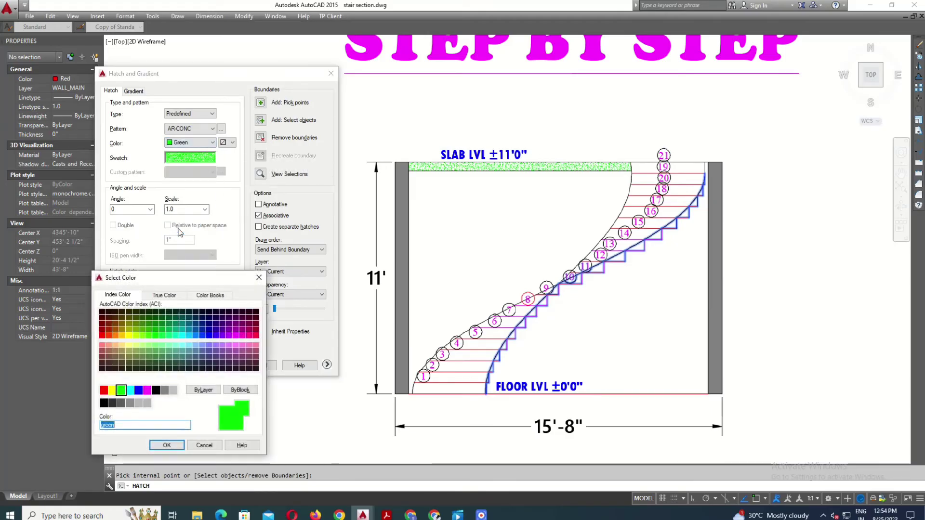
pyautogui.click(166, 446)
pyautogui.click(218, 365)
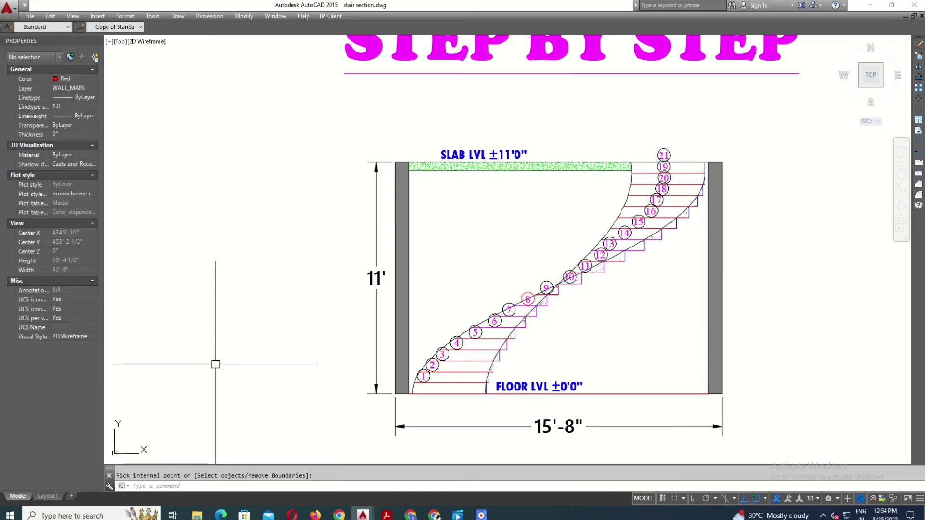
# Edit the stair hatch to use a pattern scale of 0.1
pyautogui.scroll(5, 568, 305)
pyautogui.click(473, 264)
pyautogui.rightClick(491, 301)
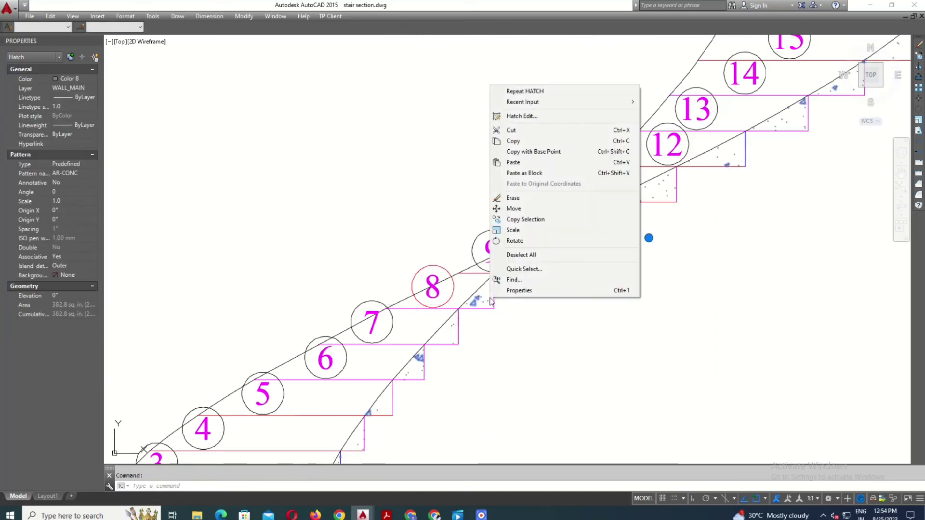
pyautogui.click(529, 118)
pyautogui.doubleClick(197, 212)
pyautogui.write('.1')
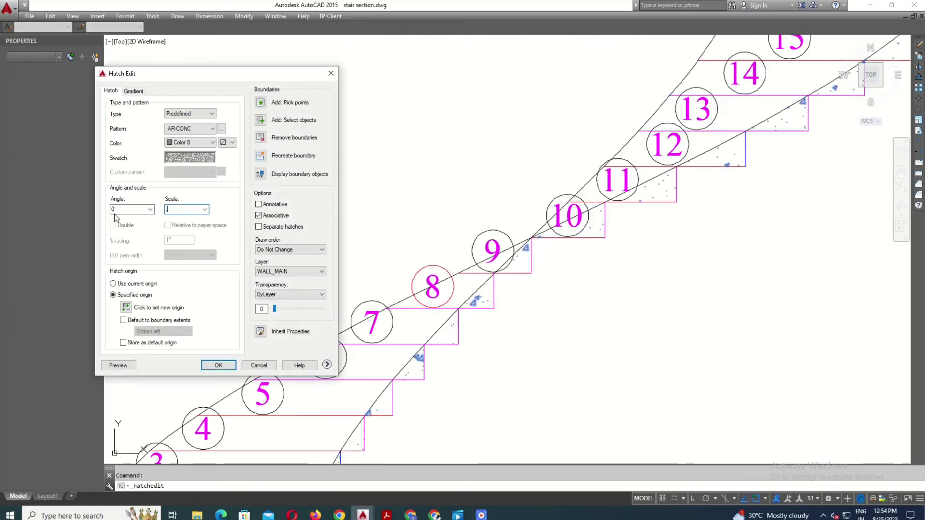
pyautogui.press('Return')
pyautogui.scroll(-3, 641, 223)
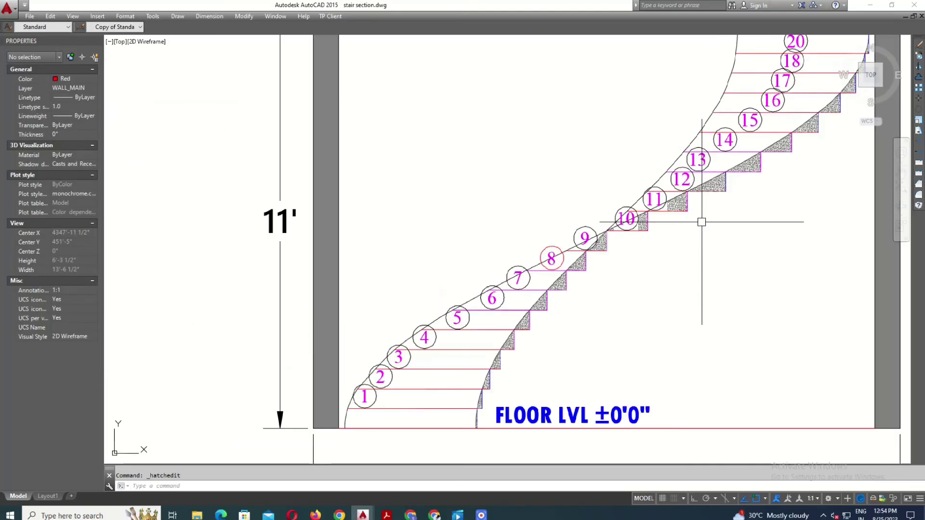
pyautogui.moveTo(570, 197); pyautogui.dragTo(621, 296, button='middle')
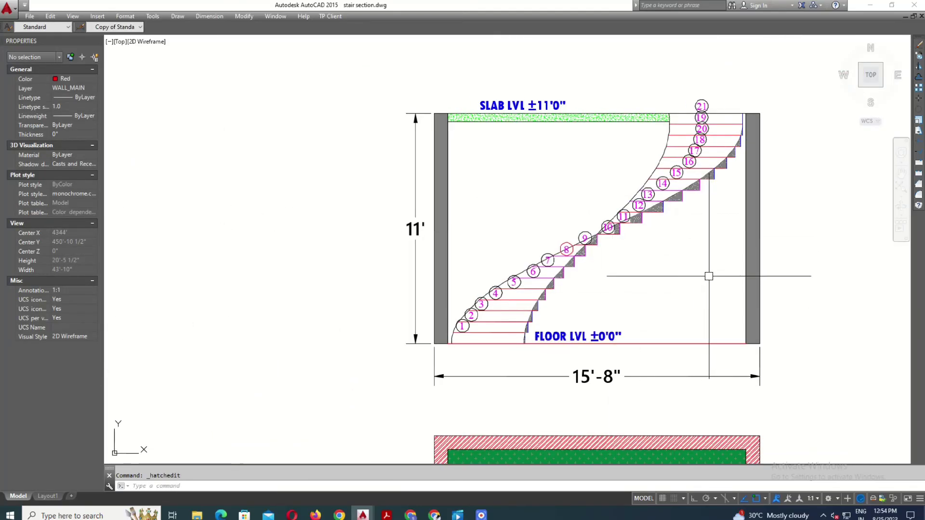
# Select the R3'-6" radius dimension on the plan, then cancel the match-properties command
pyautogui.scroll(-3, 388, 303)
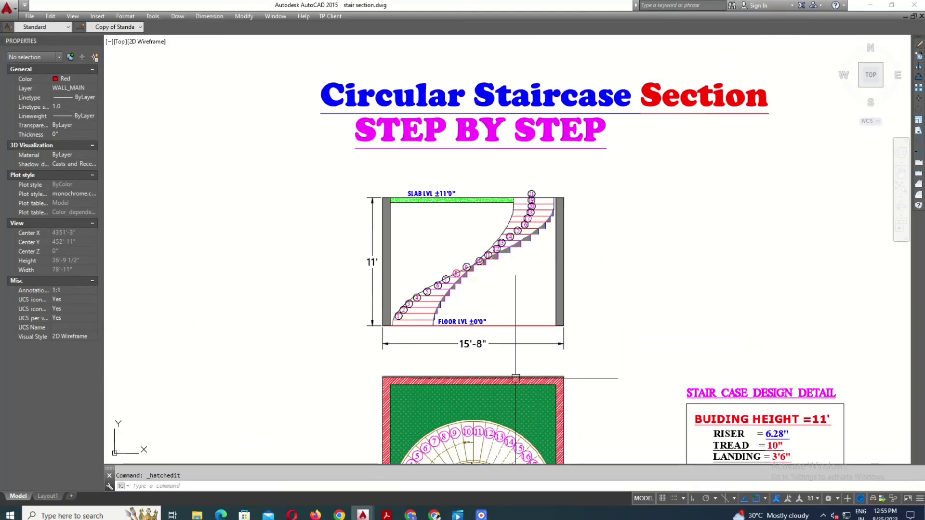
pyautogui.scroll(1, 445, 225)
pyautogui.scroll(-2, 443, 268)
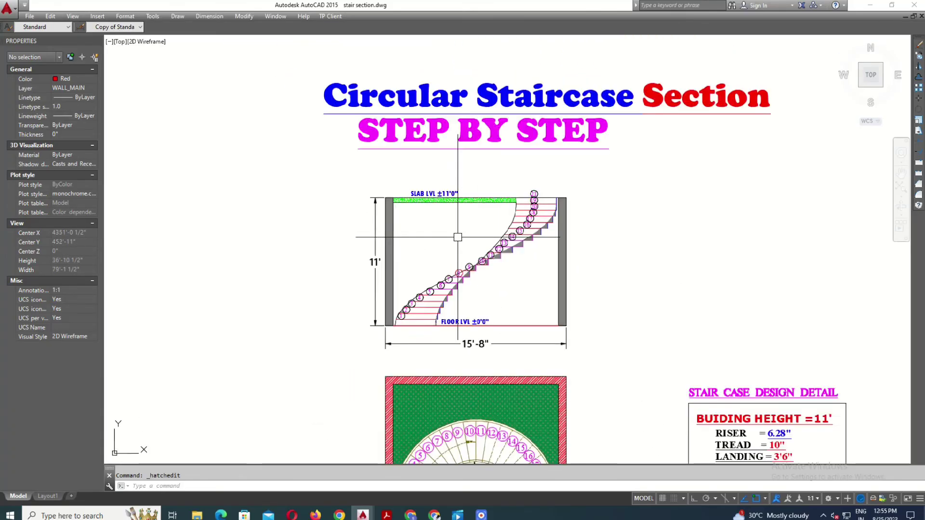
pyautogui.scroll(-2, 481, 265)
pyautogui.scroll(1, 464, 212)
pyautogui.scroll(2, 605, 264)
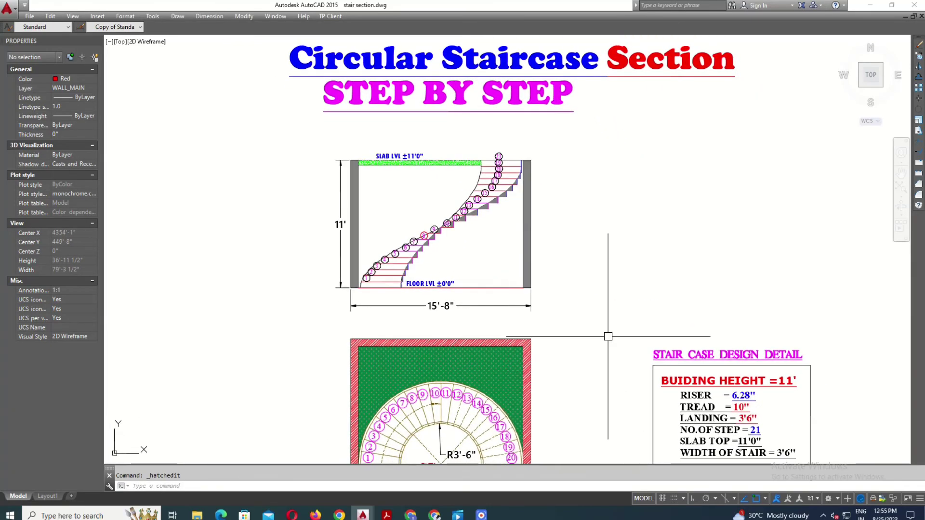
pyautogui.scroll(1, 557, 305)
pyautogui.click(413, 351)
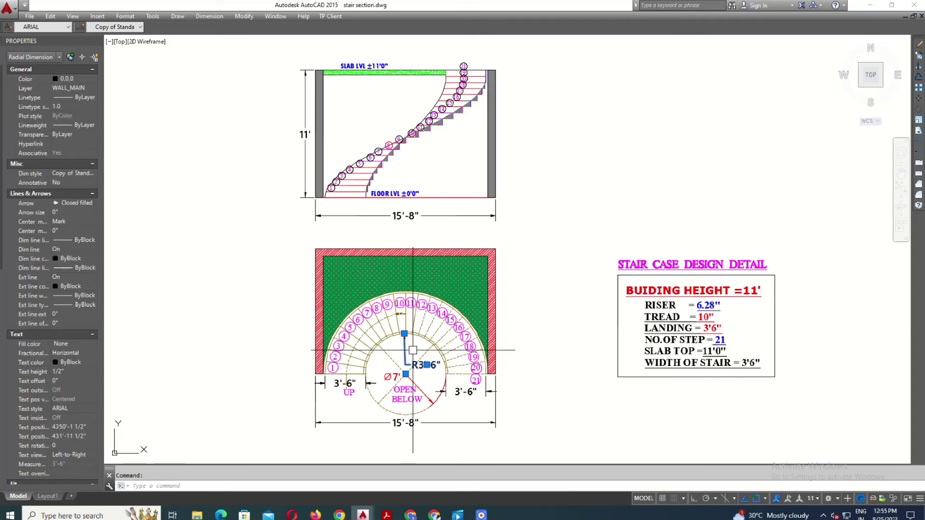
pyautogui.press('Return')
pyautogui.scroll(2, 409, 350)
pyautogui.scroll(-2, 481, 356)
pyautogui.press('Escape')
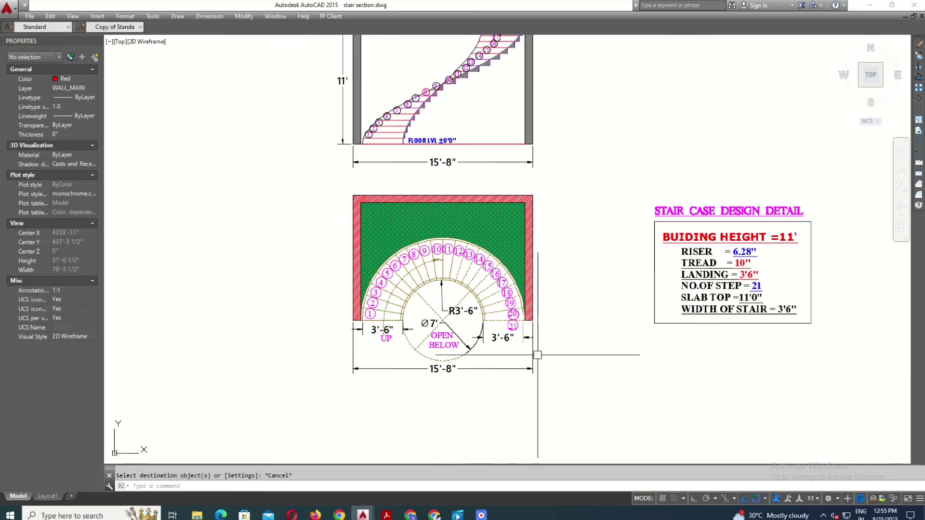
# Grip-stretch the 15'-8" dimension's right extension point downward
pyautogui.click(521, 367)
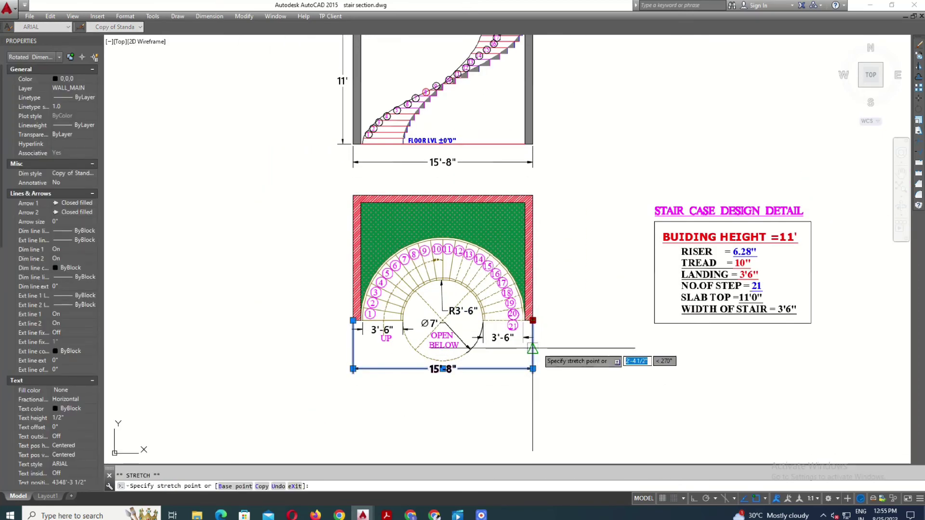
pyautogui.click(533, 359)
pyautogui.press('Escape')
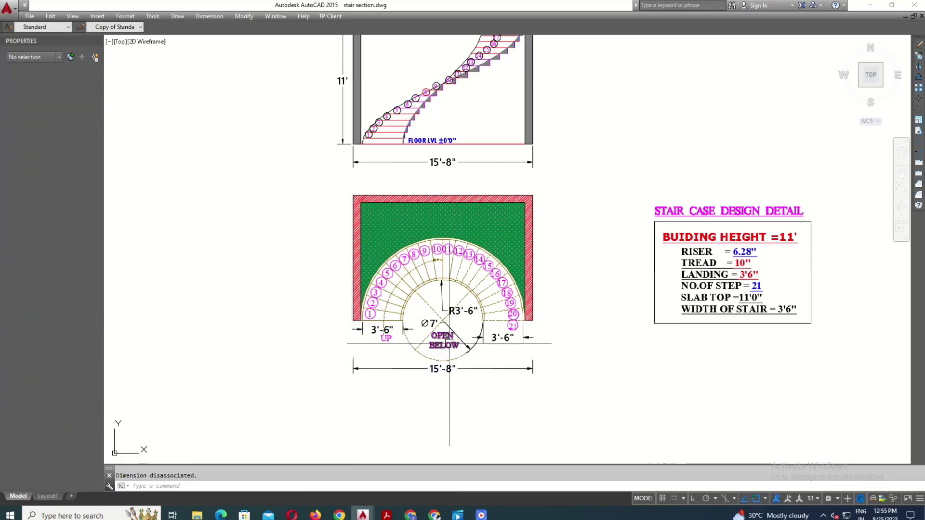
pyautogui.moveTo(482, 289); pyautogui.dragTo(471, 349, button='middle')
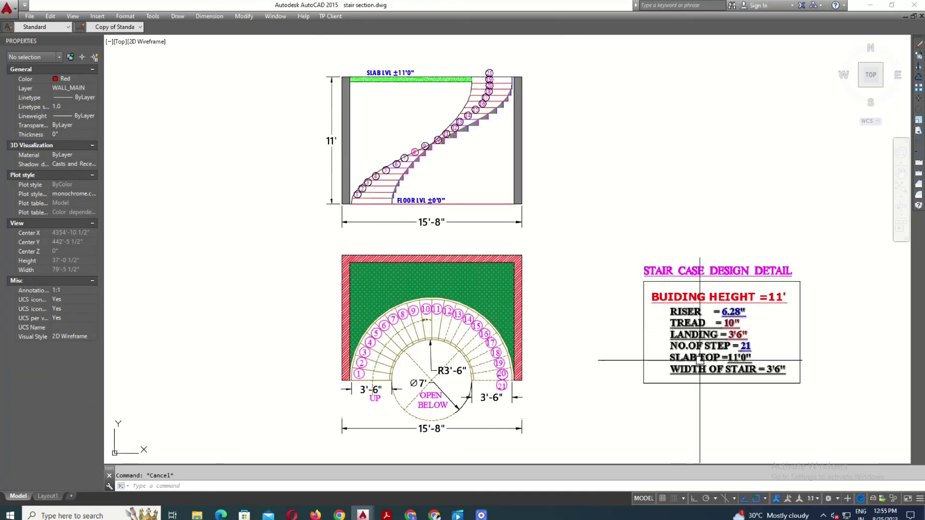
pyautogui.scroll(-5, 619, 309)
pyautogui.scroll(5, 546, 183)
pyautogui.scroll(-3, 546, 183)
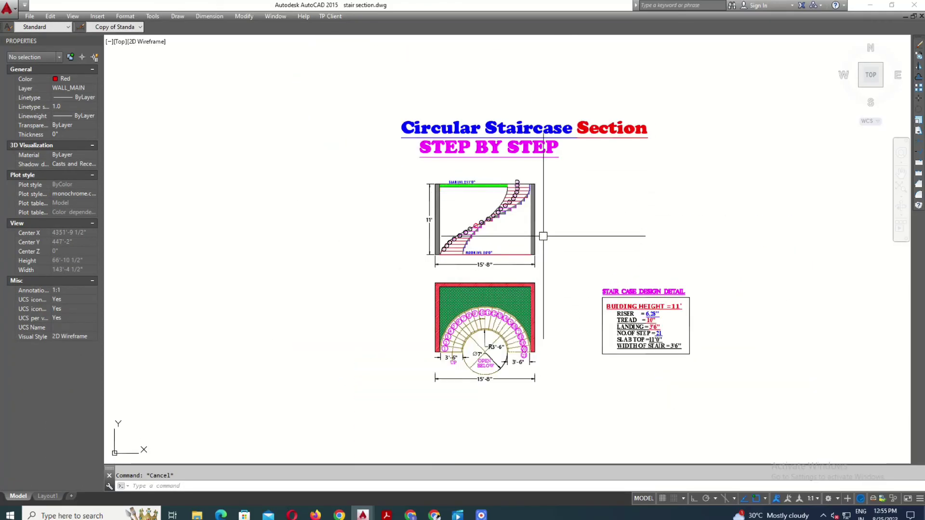
pyautogui.moveTo(541, 233); pyautogui.dragTo(538, 217, button='middle')
pyautogui.scroll(2, 626, 192)
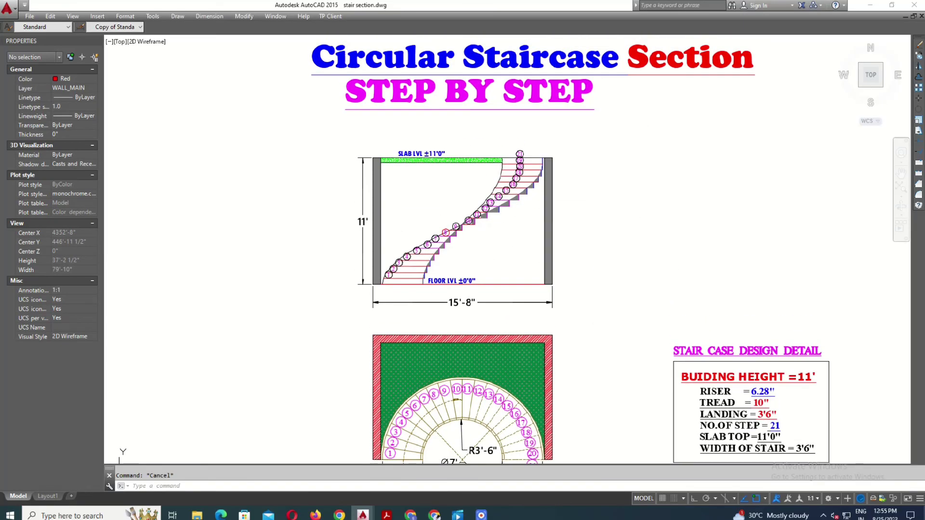
pyautogui.scroll(1, 598, 223)
pyautogui.scroll(-3, 598, 224)
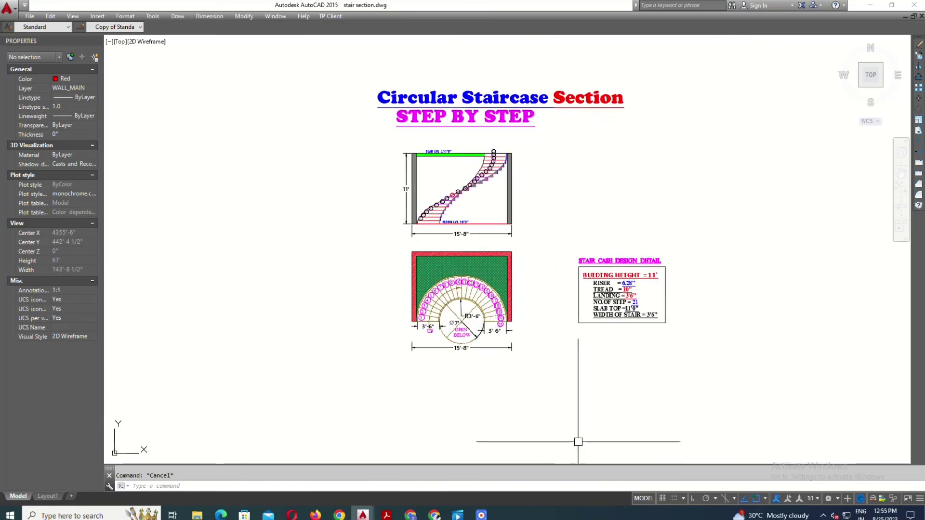
pyautogui.scroll(5, 546, 228)
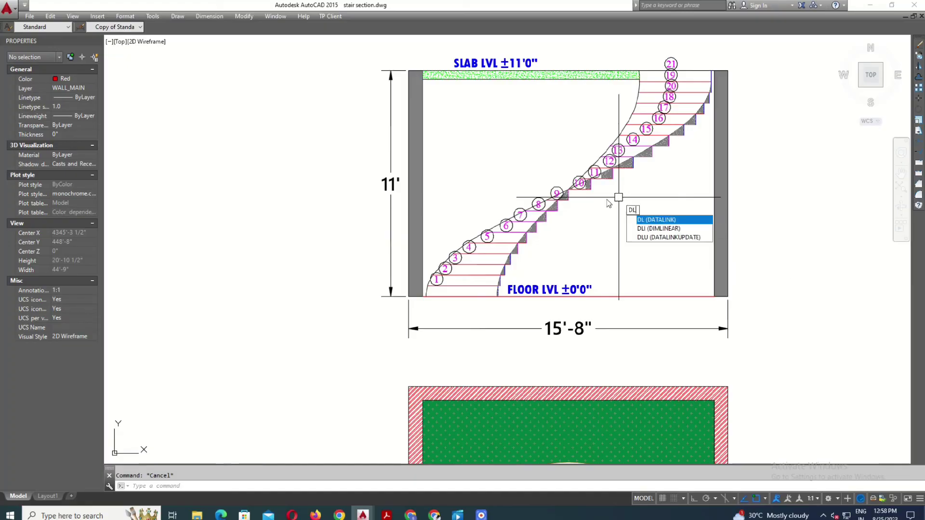
# Dimension vertically from floor level up to the tenth step in the section
pyautogui.scroll(2, 608, 203)
pyautogui.write('I')
pyautogui.press('Return')
pyautogui.click(561, 180)
pyautogui.click(558, 374)
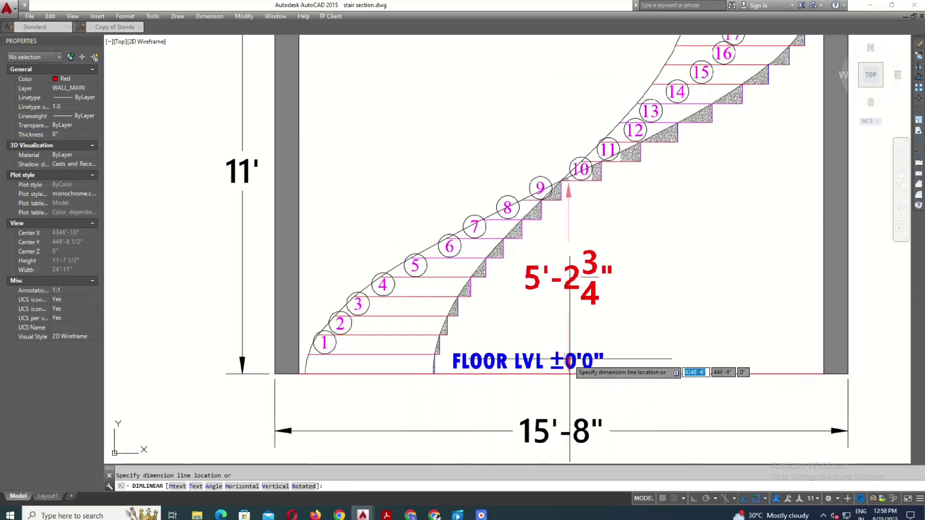
pyautogui.click(594, 343)
# Round the new dimension to 0'-0 precision so it reads 5'-3"
pyautogui.click(625, 270)
pyautogui.rightClick(625, 275)
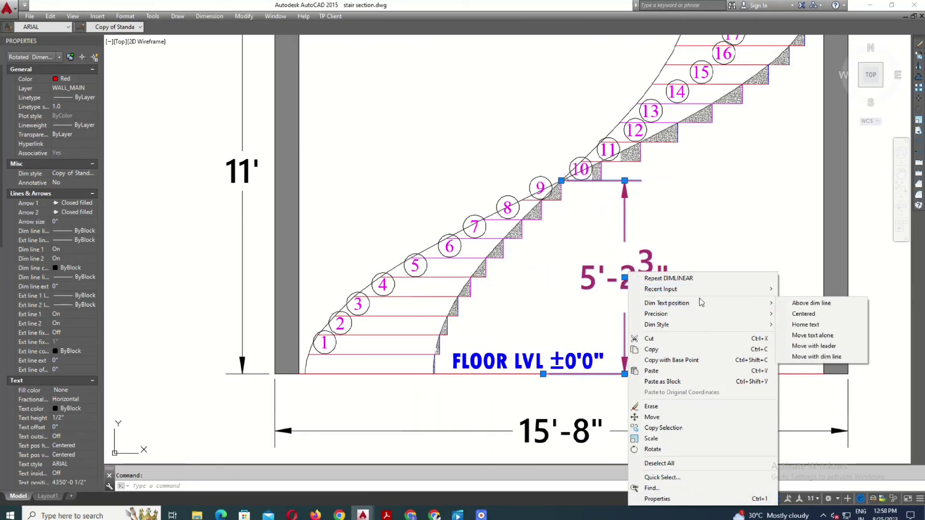
pyautogui.moveTo(656, 313)
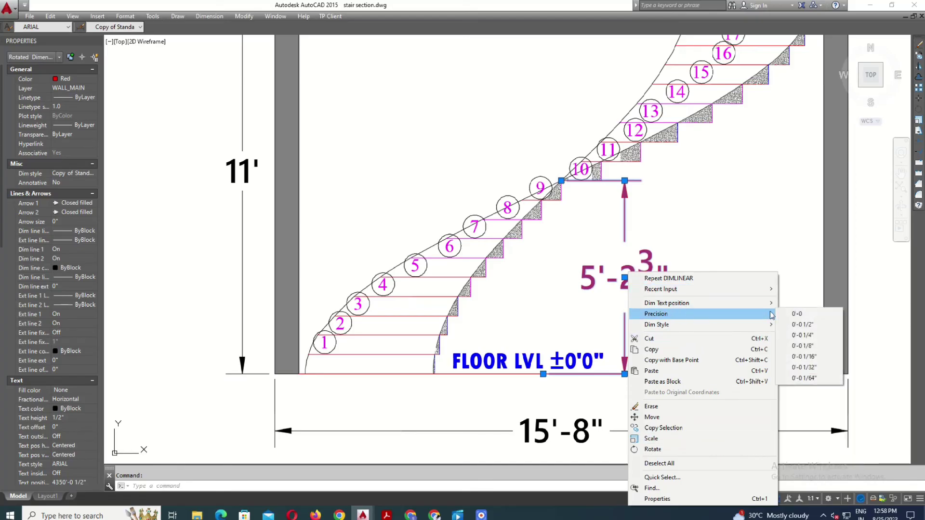
pyautogui.click(797, 313)
pyautogui.press('Escape')
pyautogui.scroll(-5, 499, 237)
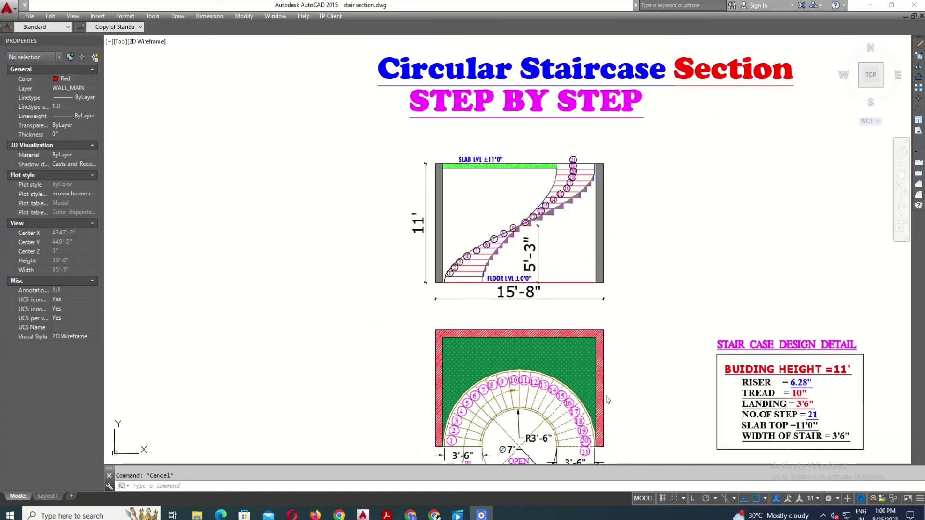
pyautogui.moveTo(599, 281); pyautogui.dragTo(591, 255, button='middle')
pyautogui.press('Return')
pyautogui.press('Escape')
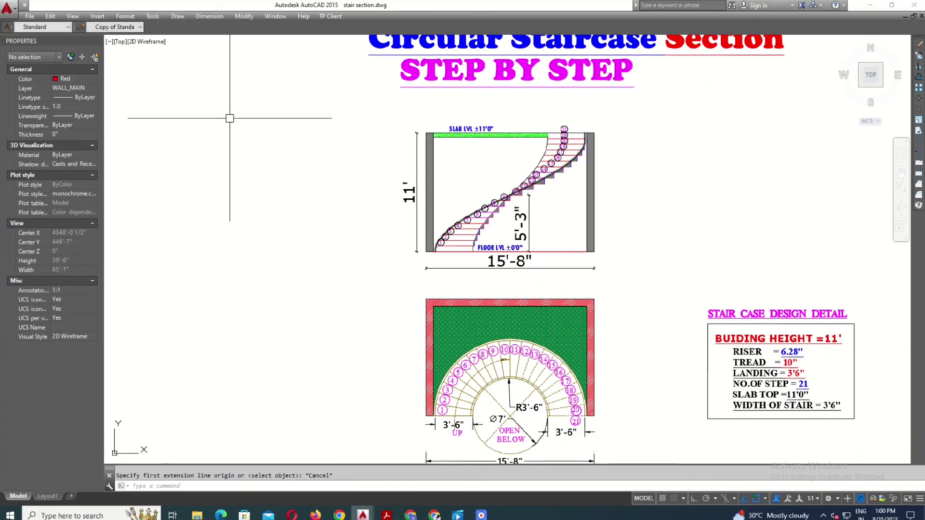
pyautogui.scroll(-2, 145, 87)
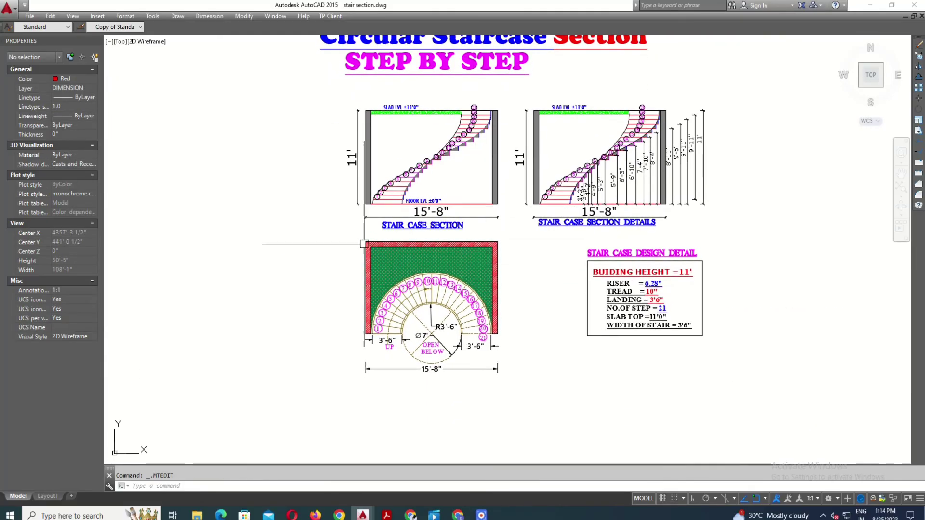
# Move the stair plan and design table lower on the sheet
pyautogui.click(350, 235)
pyautogui.click(739, 412)
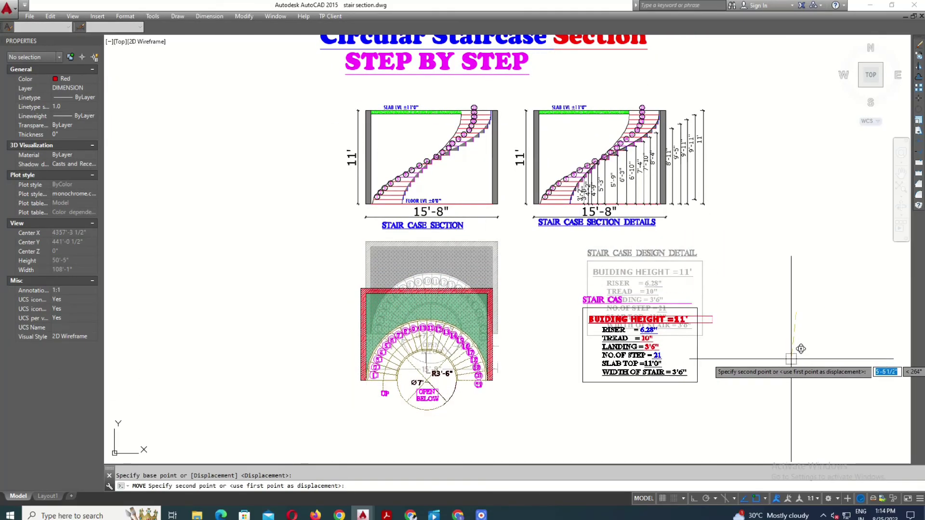
pyautogui.moveTo(562, 443); pyautogui.dragTo(561, 393, button='middle')
# Copy the STAIR CASE SECTION label under the plan and change it to STAIR CASE PLAN
pyautogui.click(442, 180)
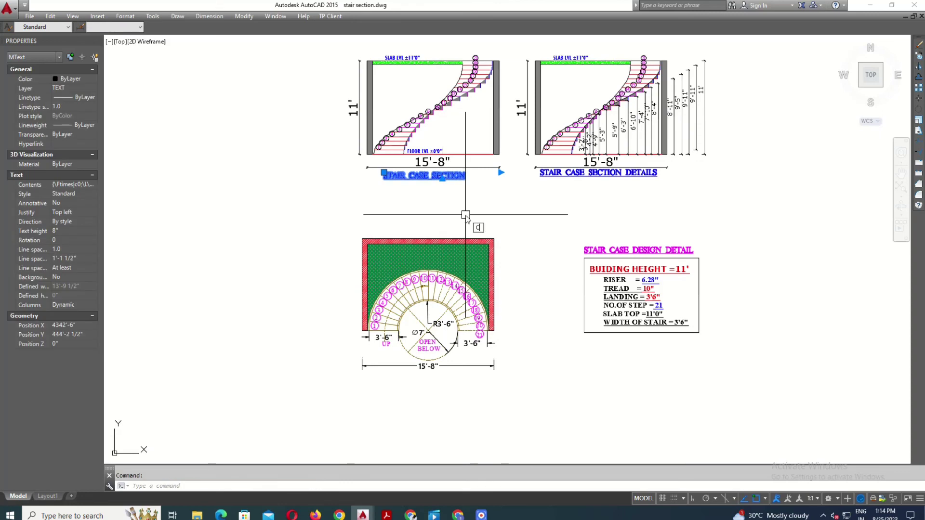
pyautogui.click(448, 386)
pyautogui.press('Escape')
pyautogui.scroll(3, 460, 400)
pyautogui.doubleClick(446, 369)
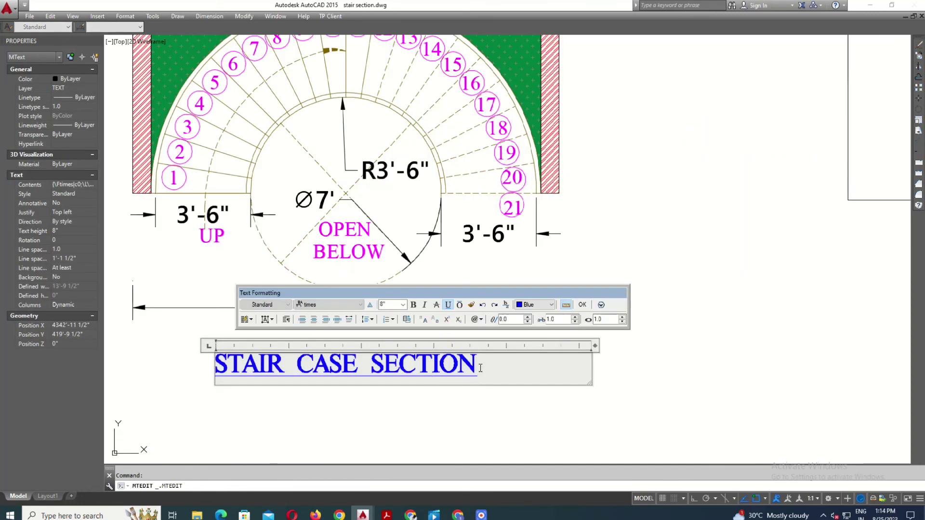
pyautogui.write('PLAN')
pyautogui.click(458, 440)
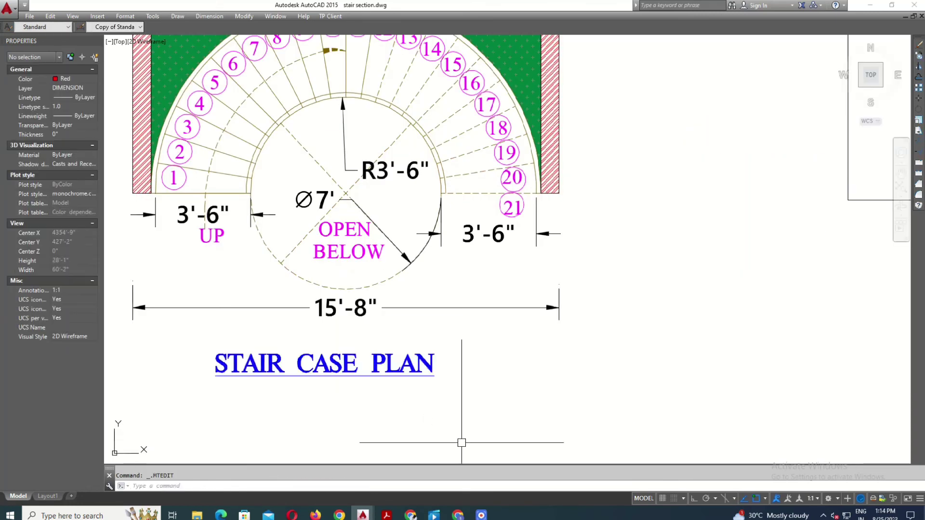
# Start a rectangle frame at the sheet's top-left corner
pyautogui.scroll(-8, 521, 304)
pyautogui.moveTo(620, 211); pyautogui.dragTo(603, 231, button='middle')
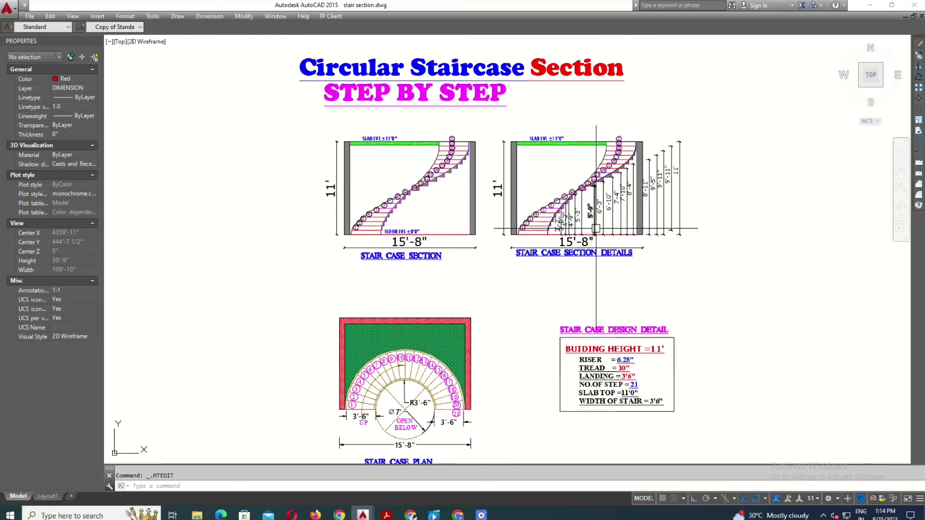
pyautogui.scroll(-2, 604, 230)
pyautogui.scroll(2, 604, 230)
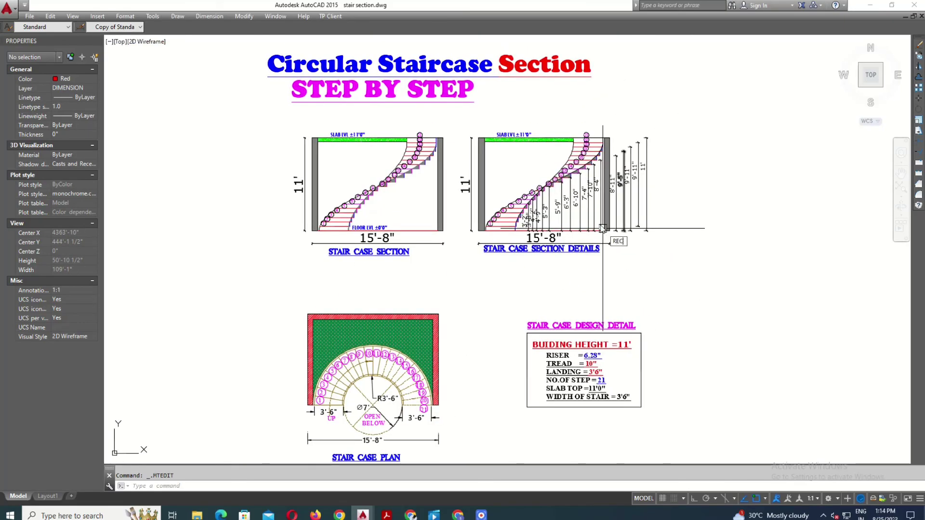
pyautogui.scroll(-3, 407, 141)
pyautogui.click(311, 84)
# Complete the frame rectangle and offset it outward into additional borders
pyautogui.click(557, 329)
pyautogui.press('Escape')
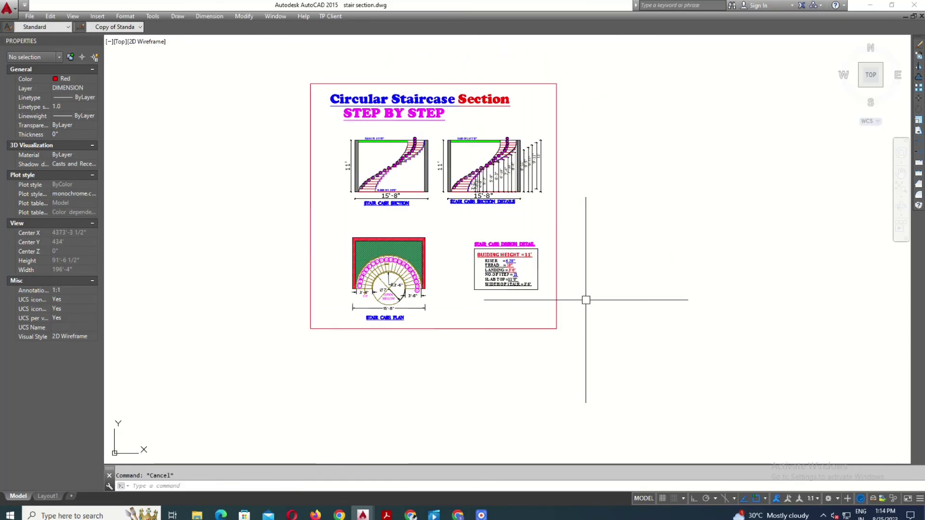
pyautogui.press('Return')
pyautogui.click(555, 303)
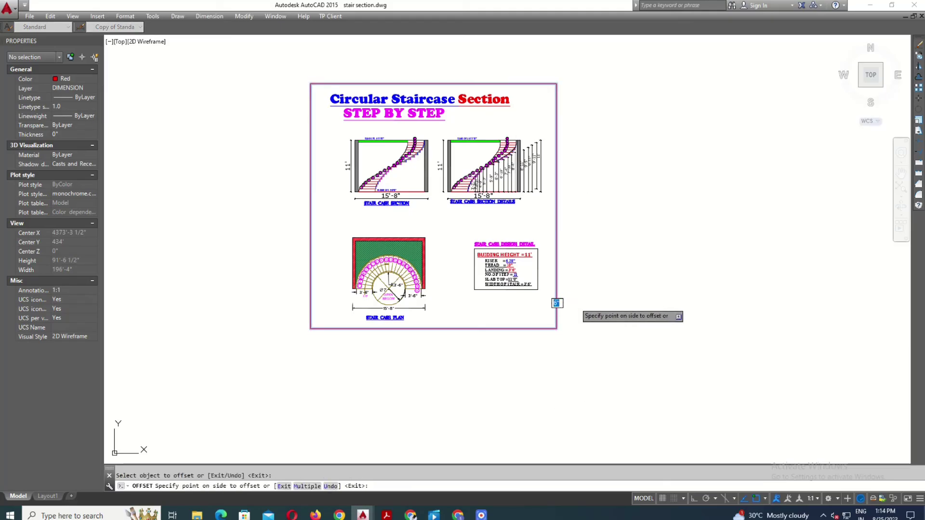
pyautogui.scroll(5, 555, 313)
pyautogui.press('Escape')
# Make the three border rectangles green
pyautogui.scroll(-5, 603, 336)
pyautogui.scroll(1, 673, 366)
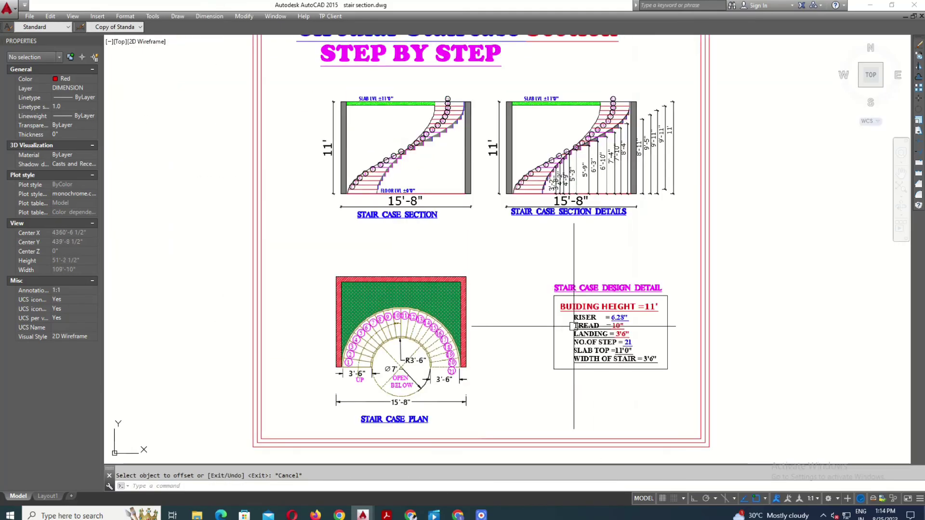
pyautogui.moveTo(547, 340)
pyautogui.mouseDown(button='middle')
pyautogui.moveTo(536, 362)
pyautogui.moveTo(531, 307)
pyautogui.mouseUp(button='middle')
pyautogui.scroll(1, 537, 358)
pyautogui.press('Escape')
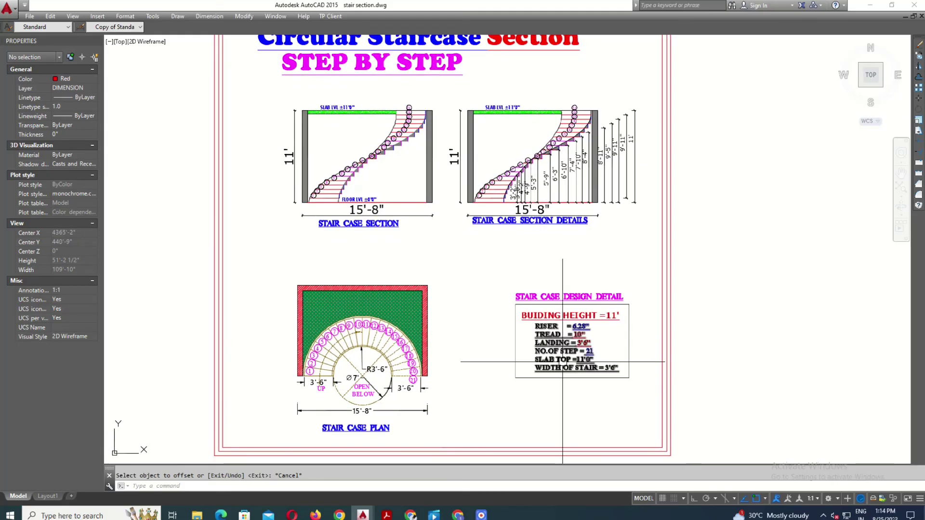
pyautogui.moveTo(435, 414)
pyautogui.mouseDown(button='middle')
pyautogui.moveTo(429, 382)
pyautogui.moveTo(430, 390)
pyautogui.mouseUp(button='middle')
pyautogui.scroll(5, 363, 372)
pyautogui.scroll(-3, 446, 385)
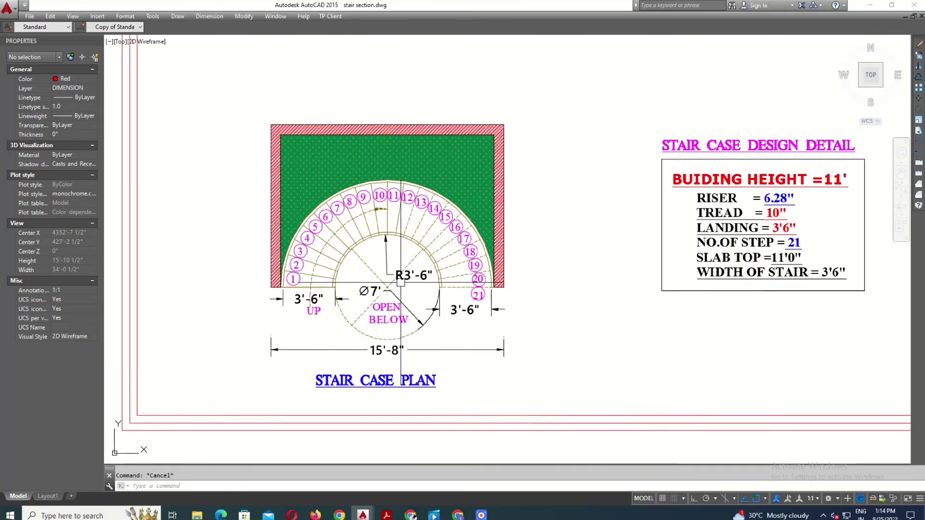
pyautogui.moveTo(594, 391); pyautogui.dragTo(502, 410, button='middle')
pyautogui.scroll(-3, 502, 410)
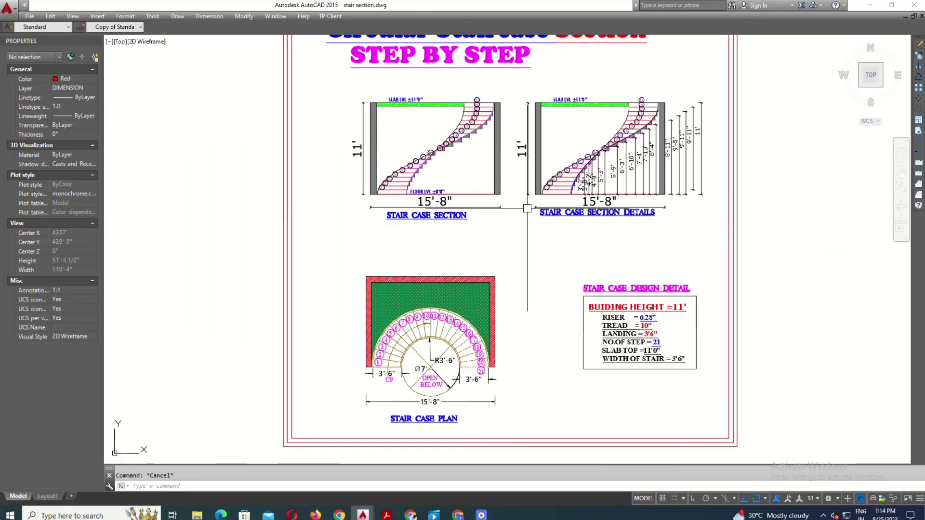
pyautogui.moveTo(527, 208); pyautogui.dragTo(508, 352, button='middle')
pyautogui.moveTo(541, 326); pyautogui.dragTo(534, 302, button='middle')
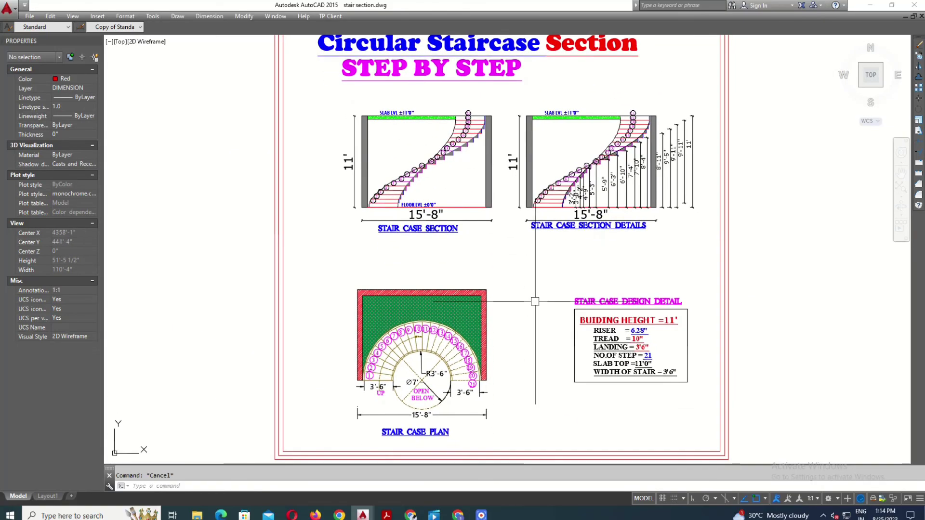
pyautogui.moveTo(744, 236); pyautogui.dragTo(722, 274)
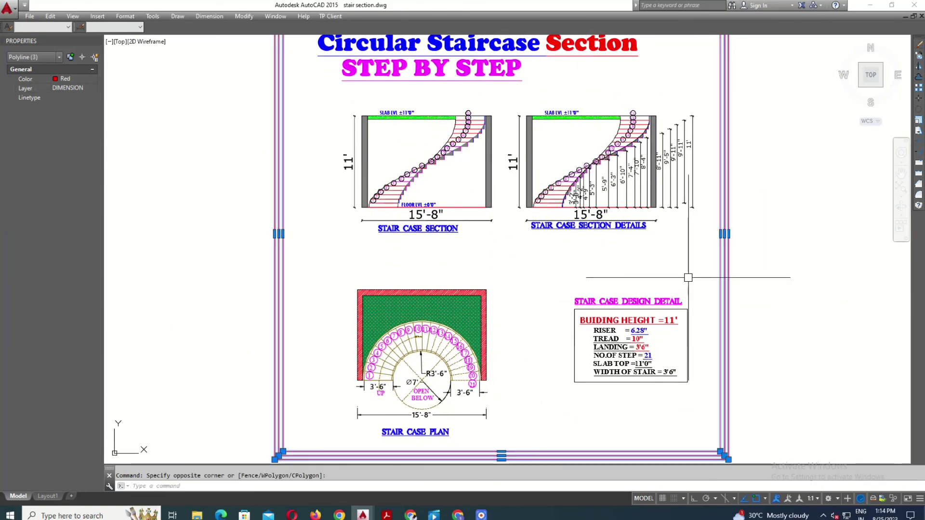
pyautogui.click(71, 78)
pyautogui.click(70, 124)
pyautogui.press('Escape')
# Pan and zoom to bring the sheet title into view
pyautogui.scroll(-3, 570, 300)
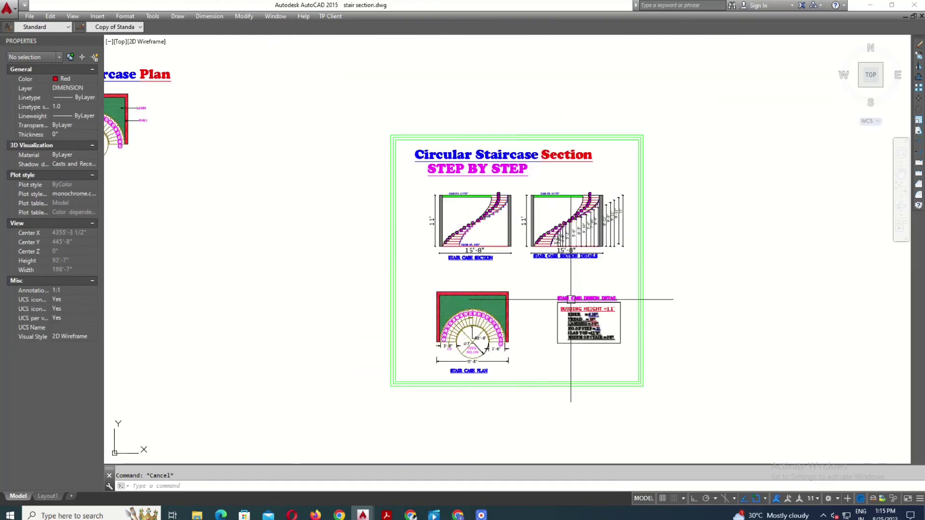
pyautogui.scroll(3, 571, 300)
pyautogui.moveTo(498, 373); pyautogui.dragTo(602, 383, button='middle')
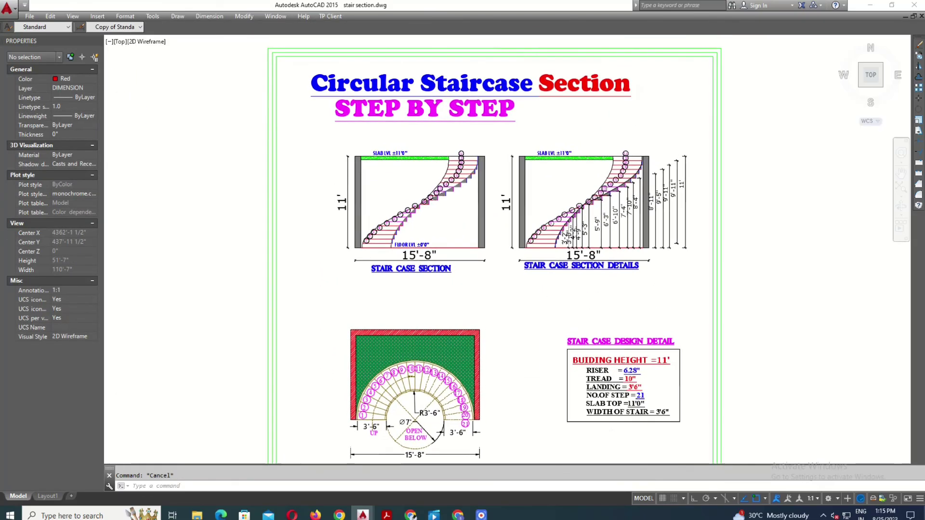
pyautogui.scroll(-3, 633, 374)
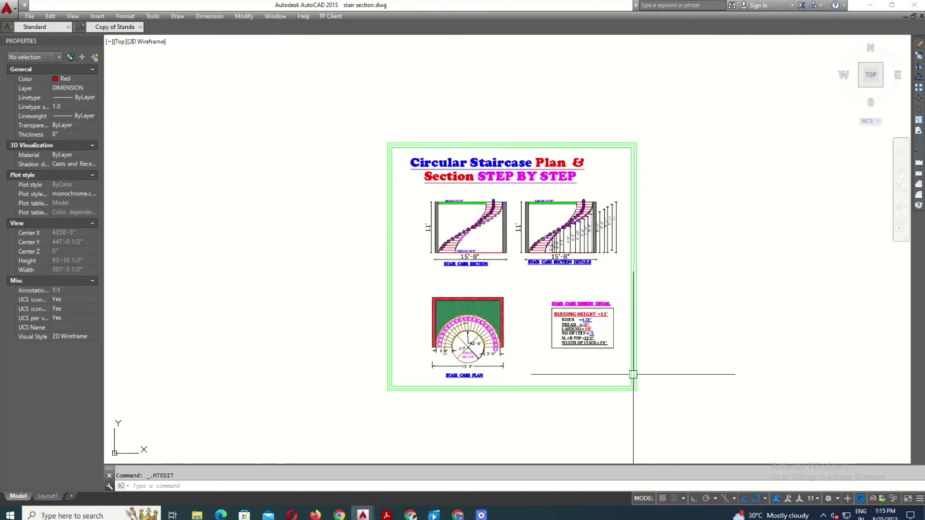
pyautogui.moveTo(630, 357)
pyautogui.mouseDown(button='middle')
pyautogui.moveTo(649, 360)
pyautogui.moveTo(661, 326)
pyautogui.mouseUp(button='middle')
pyautogui.scroll(-3, 665, 348)
pyautogui.scroll(3, 597, 332)
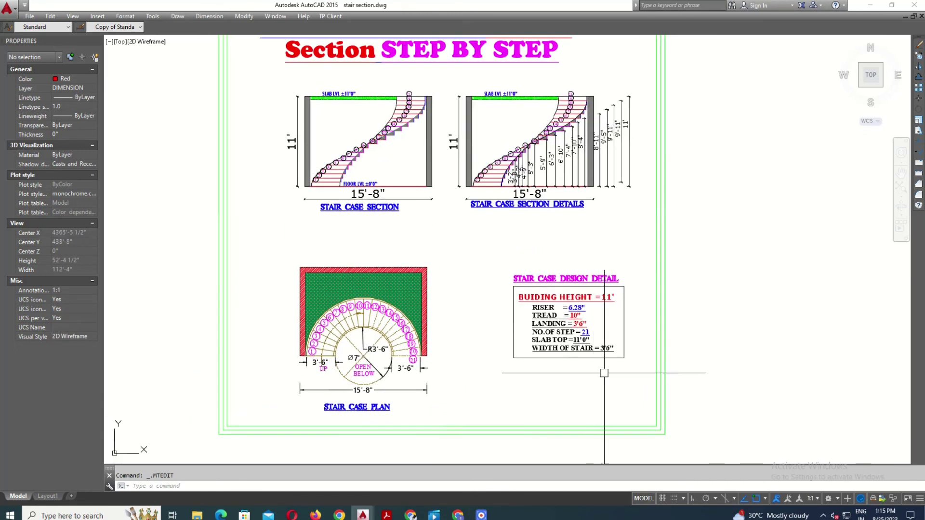